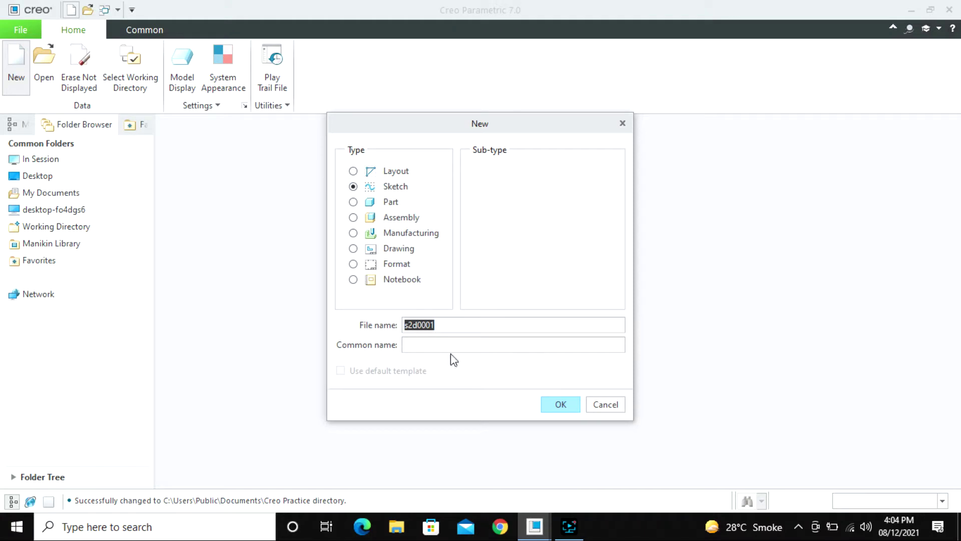
Create a new sketch named s2d0001 and draw a horizontal centerline across it.
left_click(552, 402)
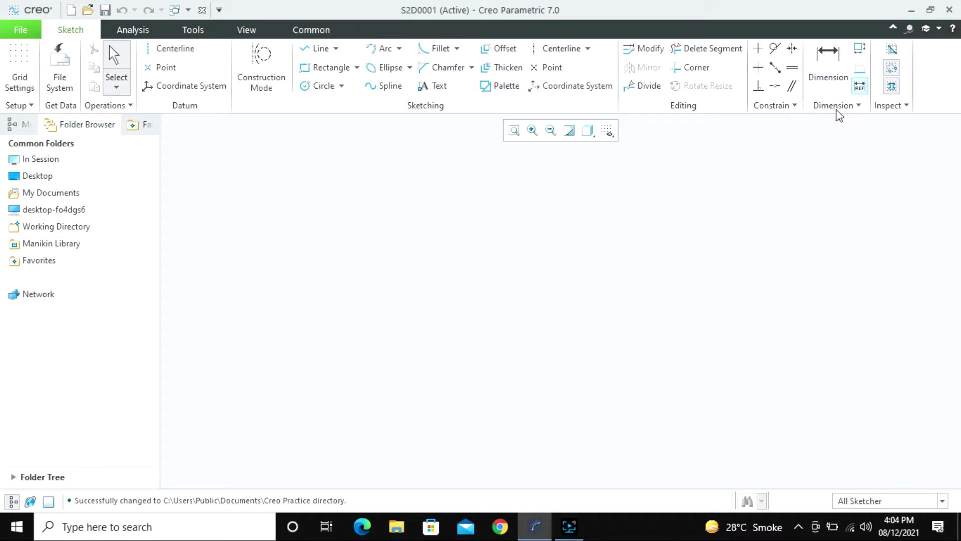
left_click(556, 49)
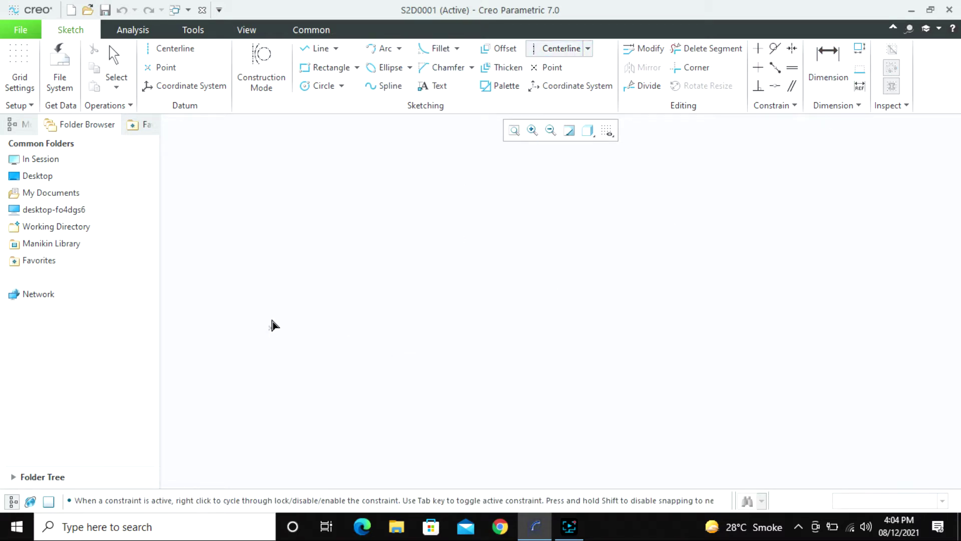
left_click(321, 304)
left_click(617, 304)
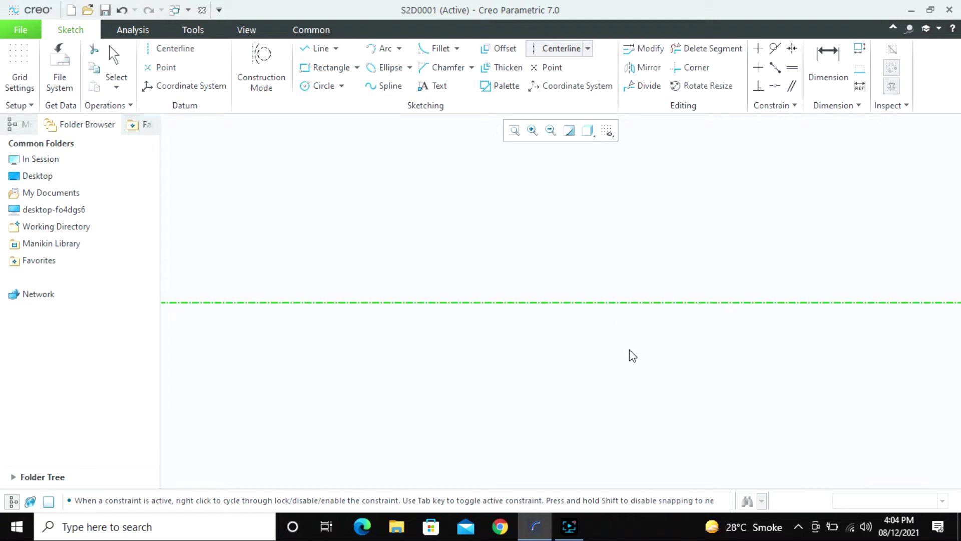
middle_click(629, 349)
Sketch a closed stepped profile about 14.43 long with its base on the centerline and a slanted line between the lower two steps.
left_click(315, 49)
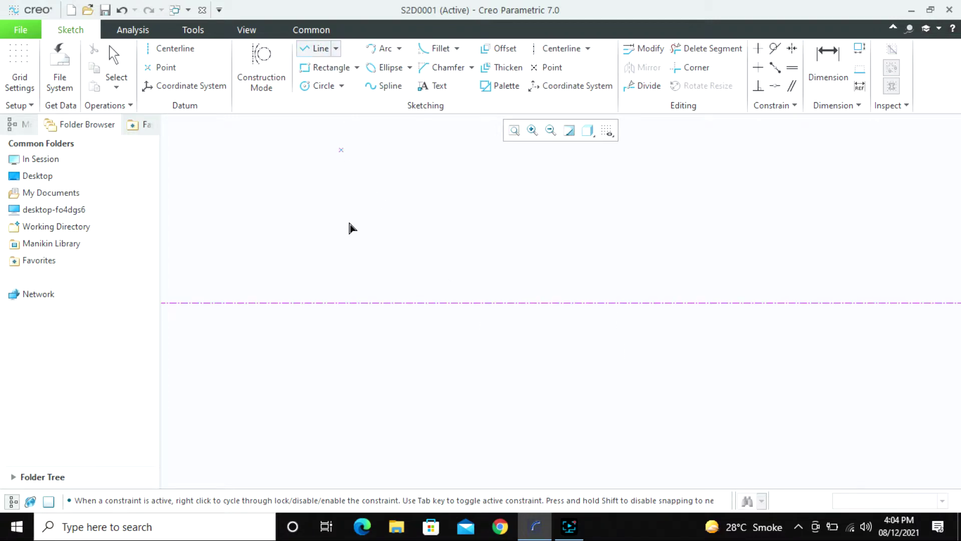
left_click(357, 302)
left_click(676, 303)
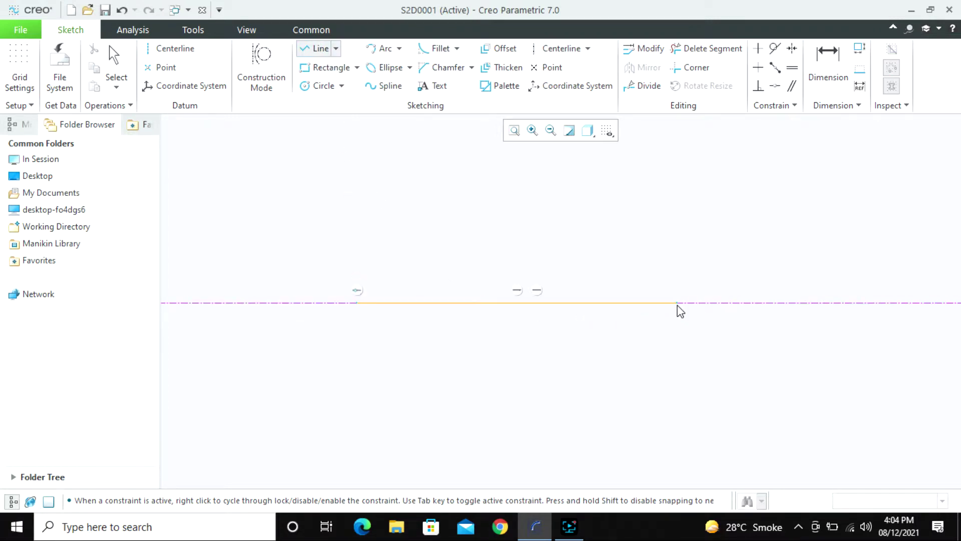
left_click(676, 258)
left_click(565, 258)
left_click(515, 203)
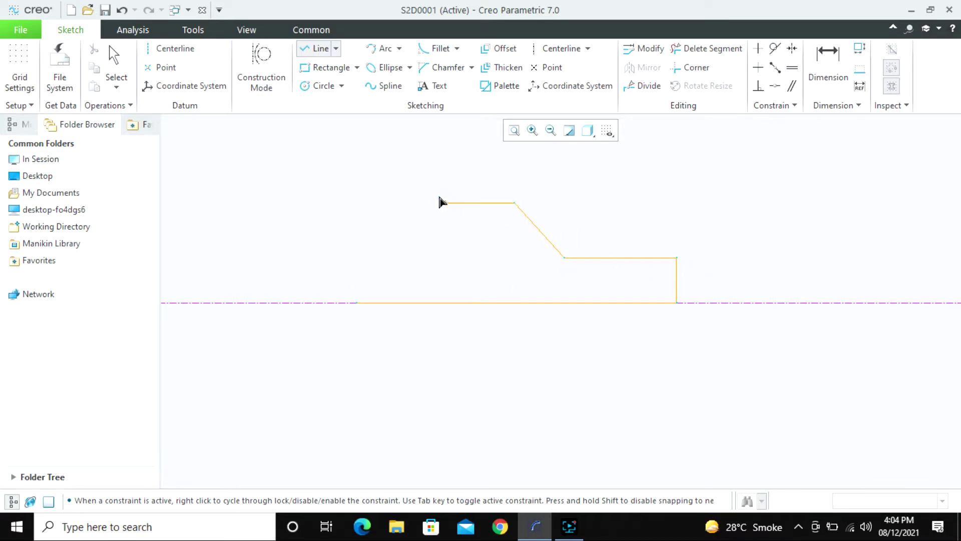
left_click(445, 149)
left_click(361, 149)
middle_click(364, 155)
left_click(361, 150)
left_click(357, 303)
middle_click(359, 310)
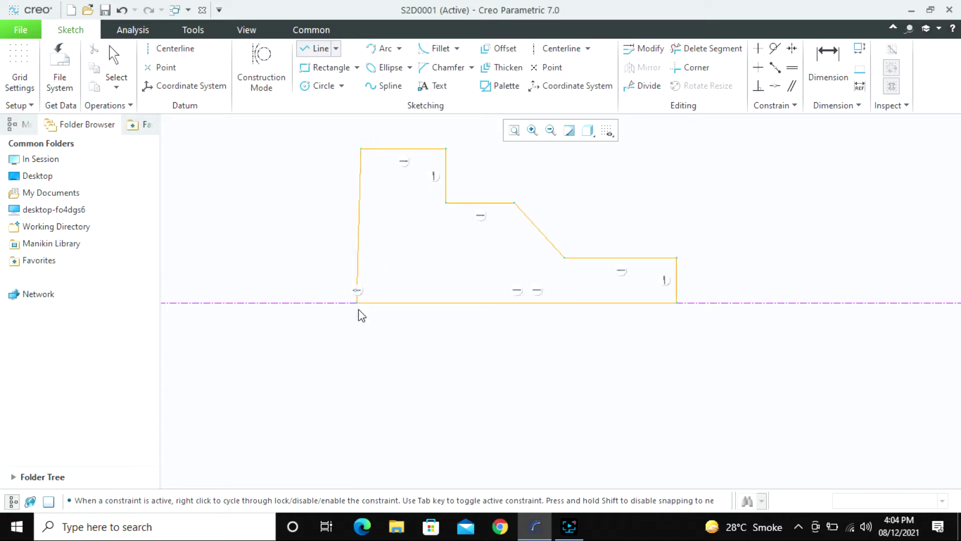
middle_click(368, 368)
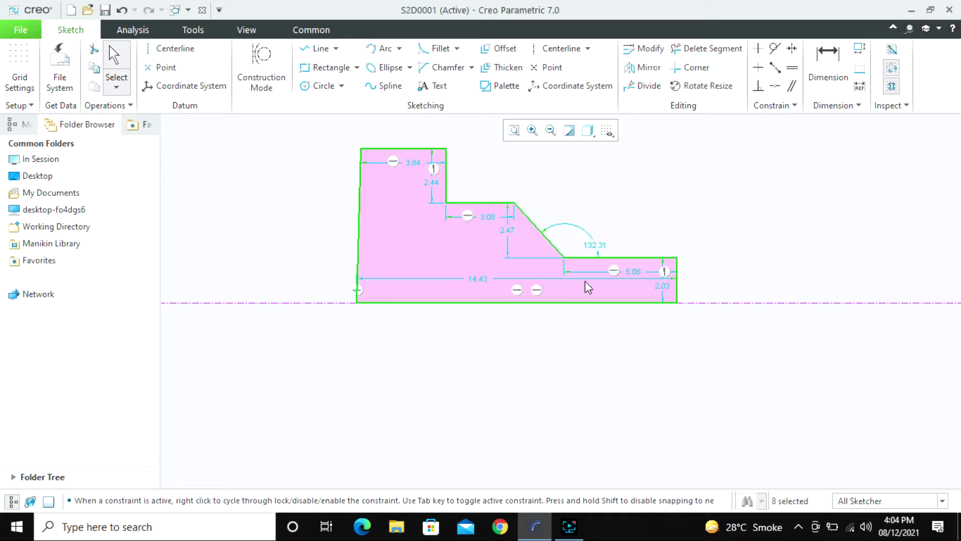
Apply a vertical constraint to the slightly tilted long left edge of the profile.
left_click(759, 50)
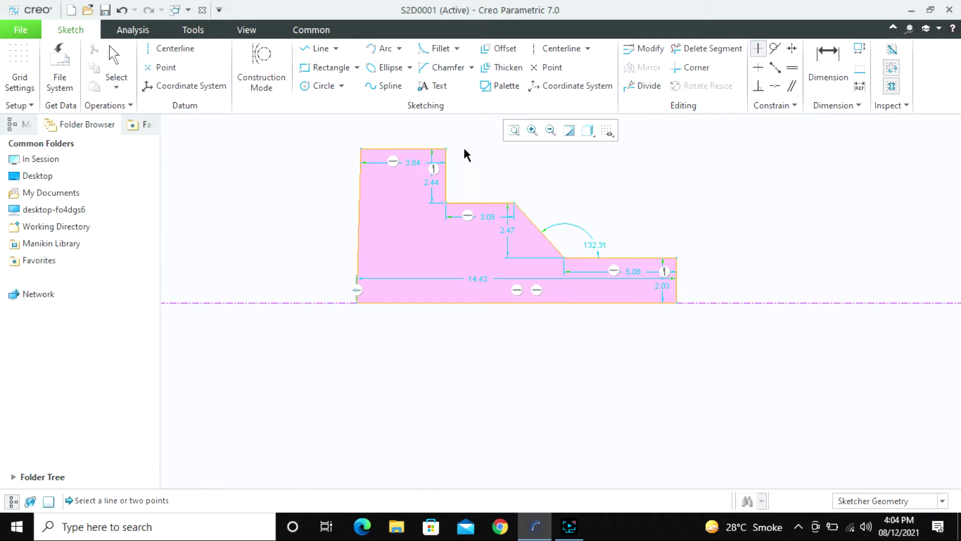
left_click(359, 196)
middle_click(327, 235)
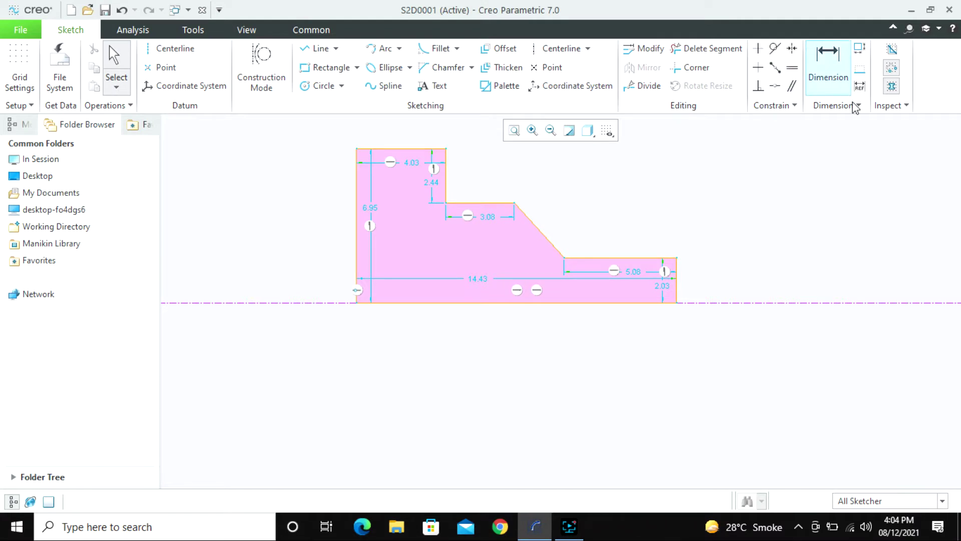
Add baseline dimensions to the profile's bottom edge and to its short right edge.
left_click(860, 70)
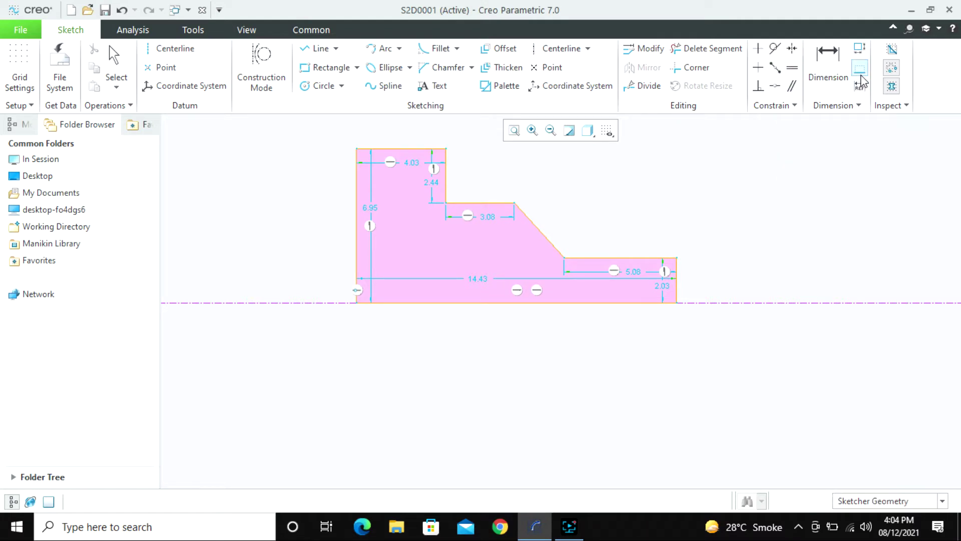
left_click(671, 303)
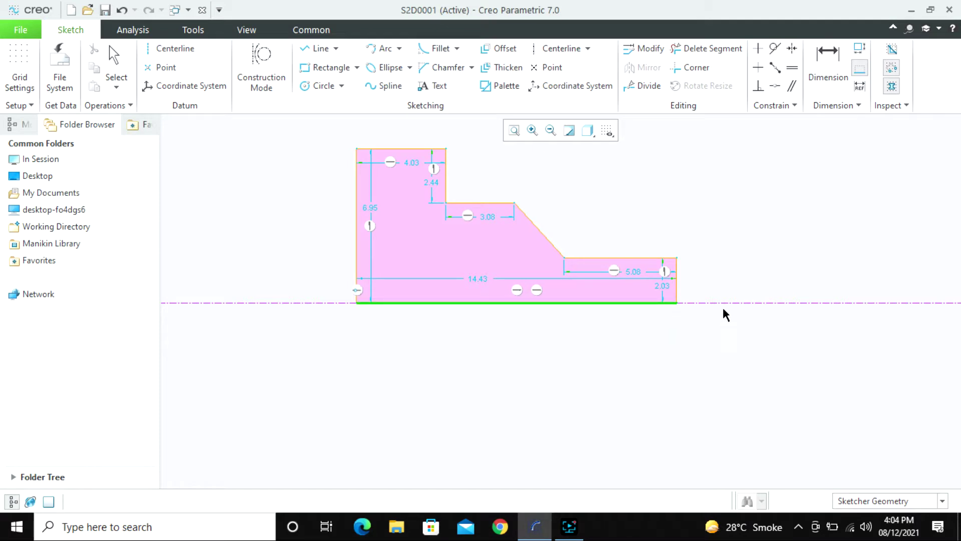
middle_click(723, 310)
left_click(678, 295)
middle_click(684, 331)
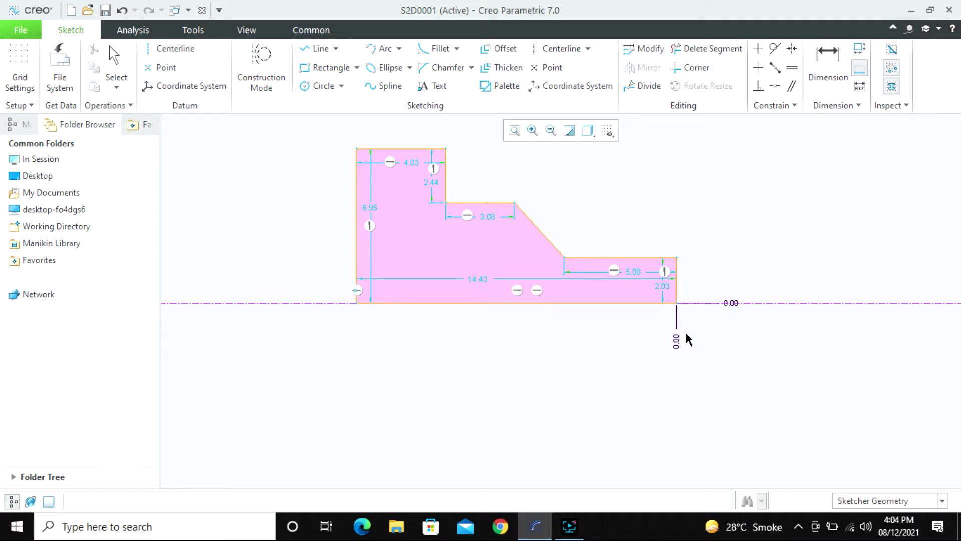
middle_click(727, 356)
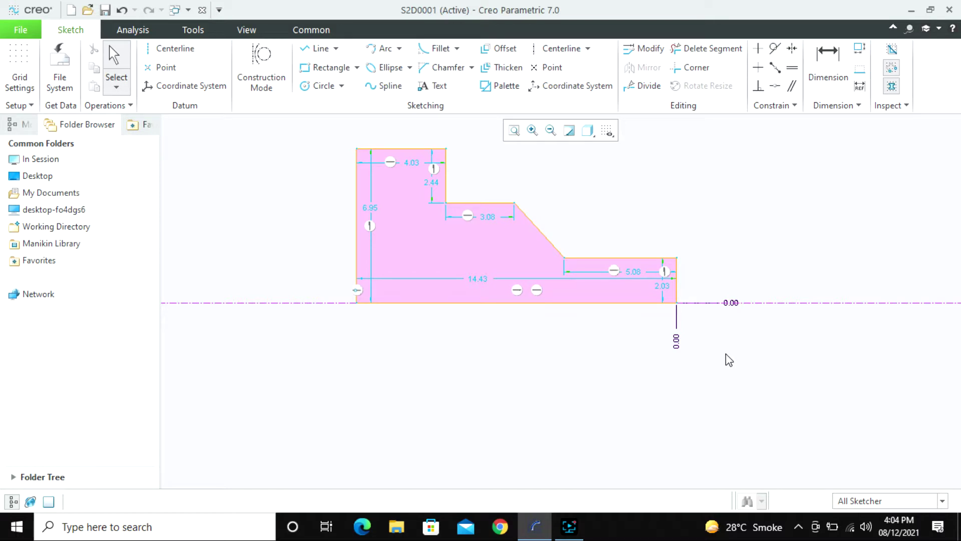
Try to dimension the height of the lowest step edge from the centerline.
left_click(828, 79)
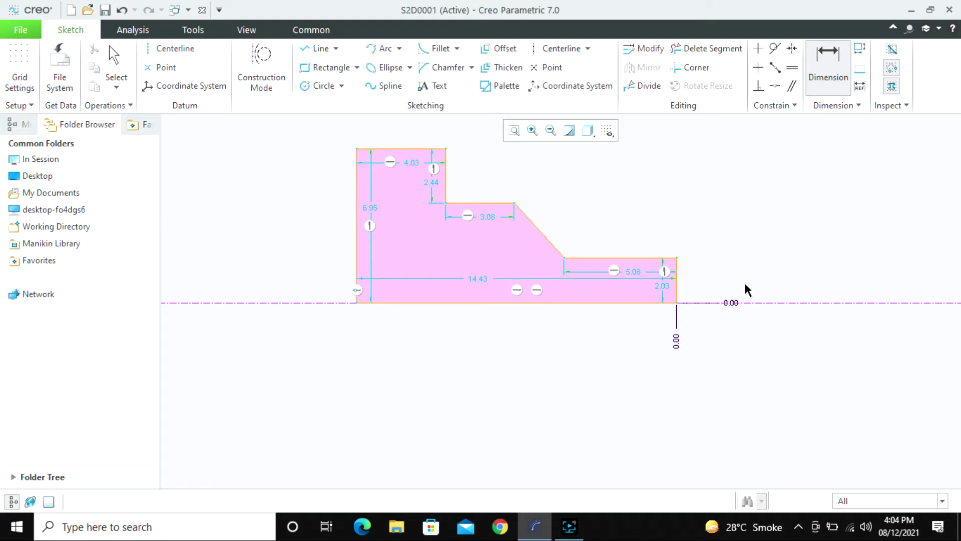
left_click(656, 257)
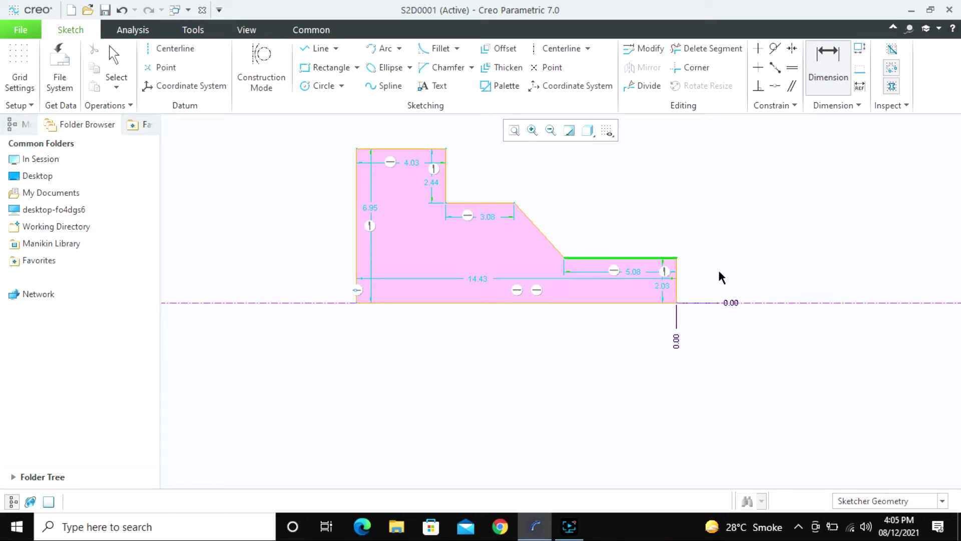
left_click(729, 303)
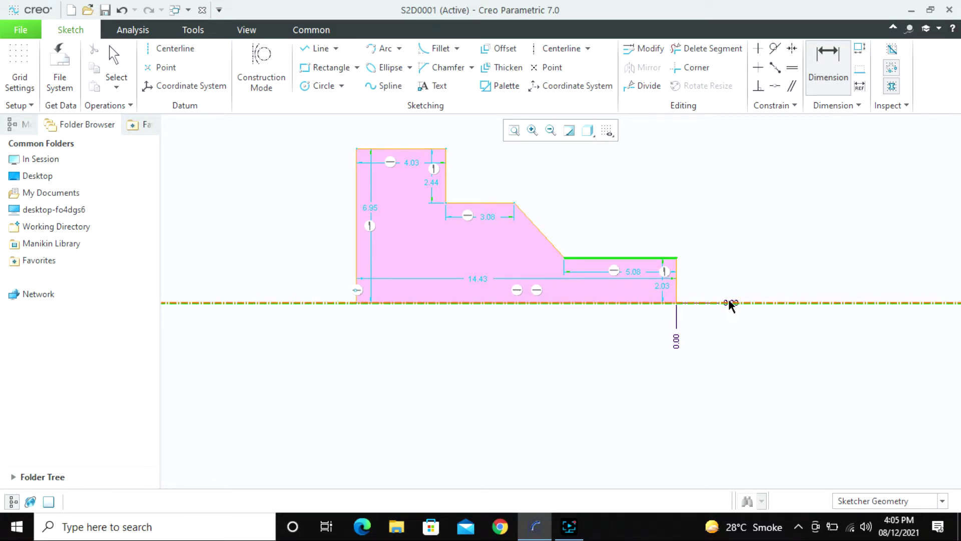
middle_click(721, 254)
middle_click(757, 279)
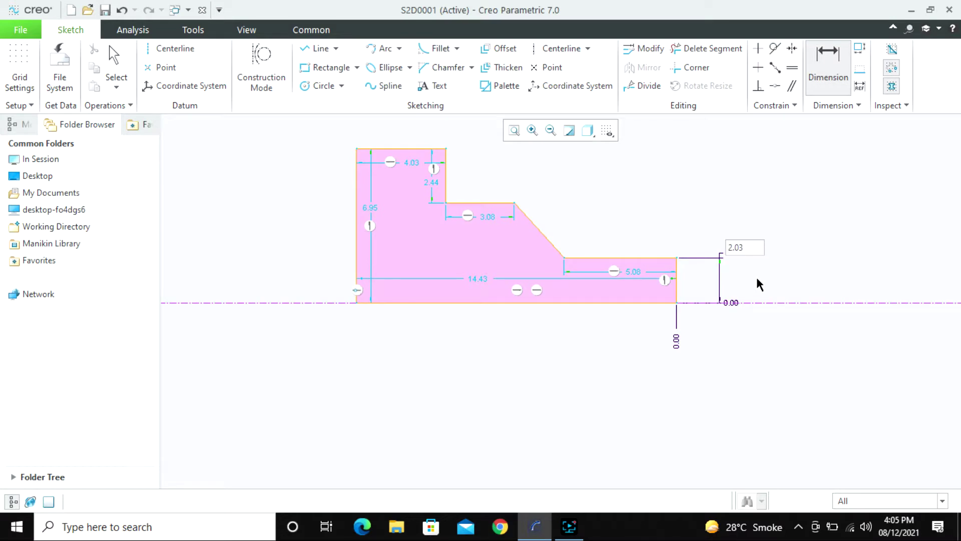
left_click(743, 303)
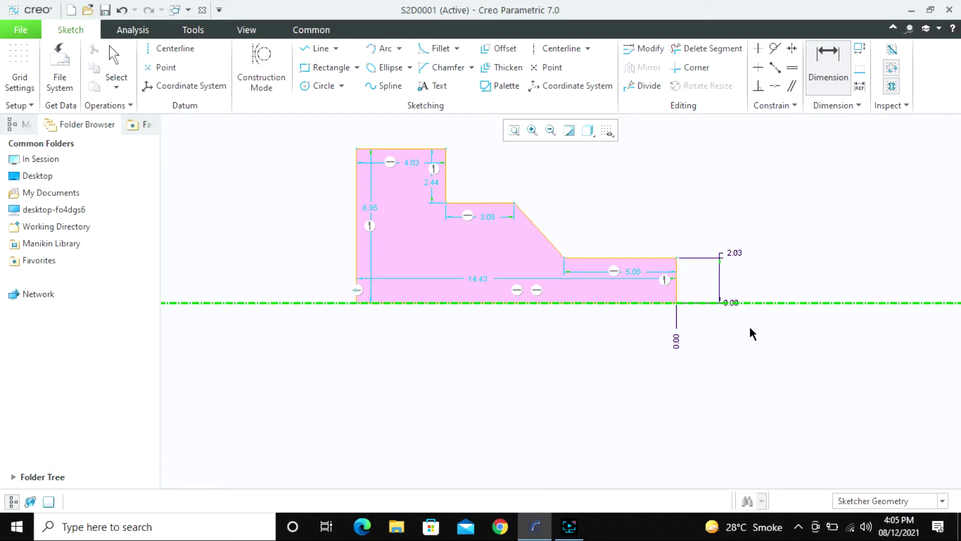
middle_click(749, 324)
Delete the linear height dimension of the lowest step and the horizontal centerline.
left_click(739, 255)
key("Delete")
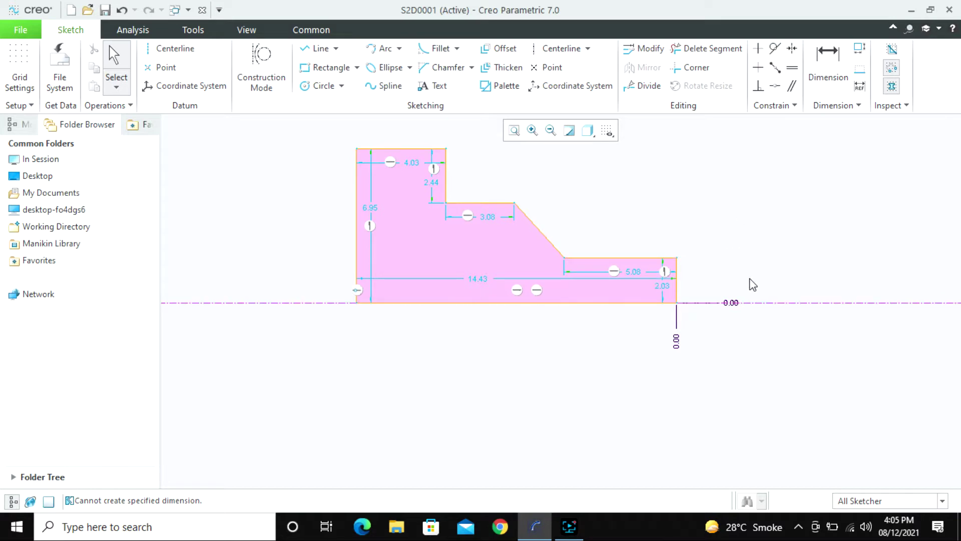
left_click(755, 304)
key("Delete")
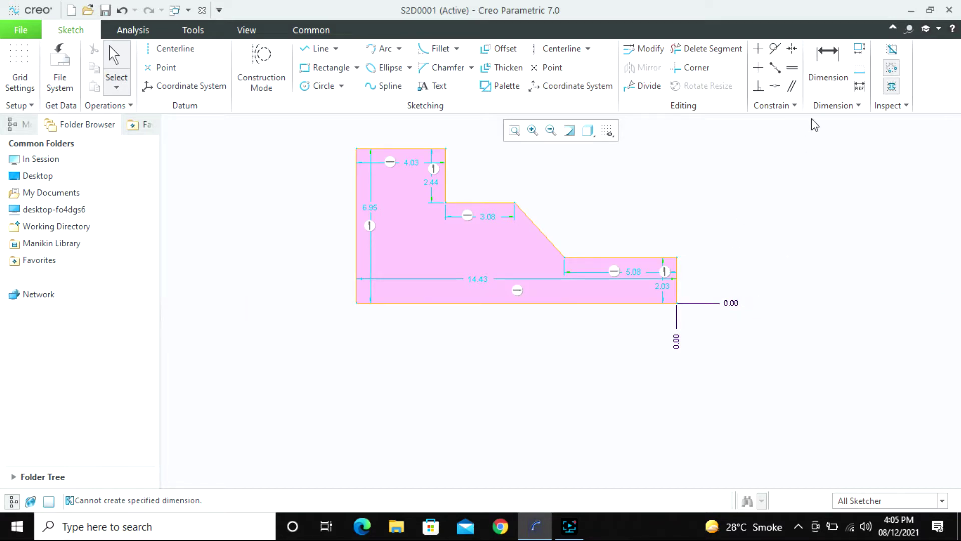
Add an ordinate dimension from the bottom edge's baseline to the lowest step edge, keeping its height.
left_click(827, 62)
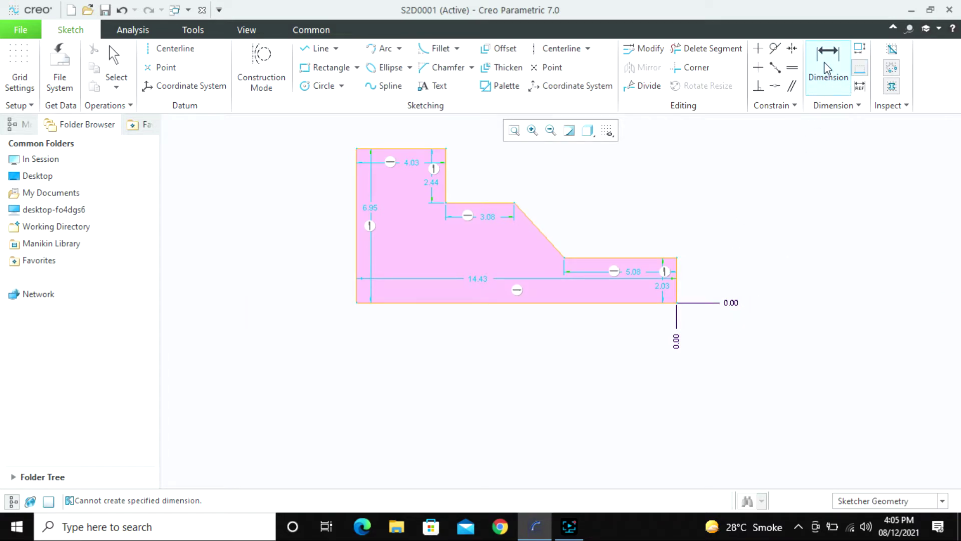
left_click(729, 302)
left_click(672, 259)
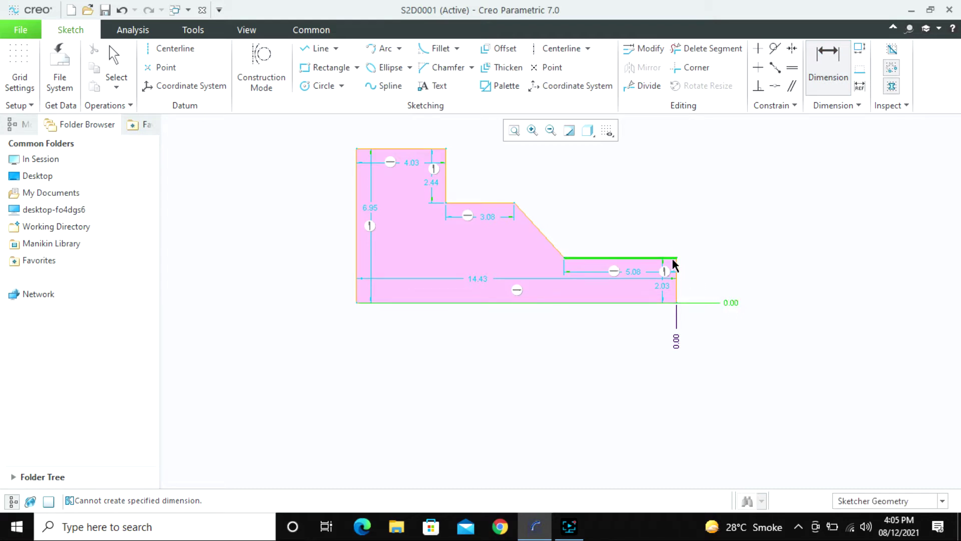
middle_click(713, 254)
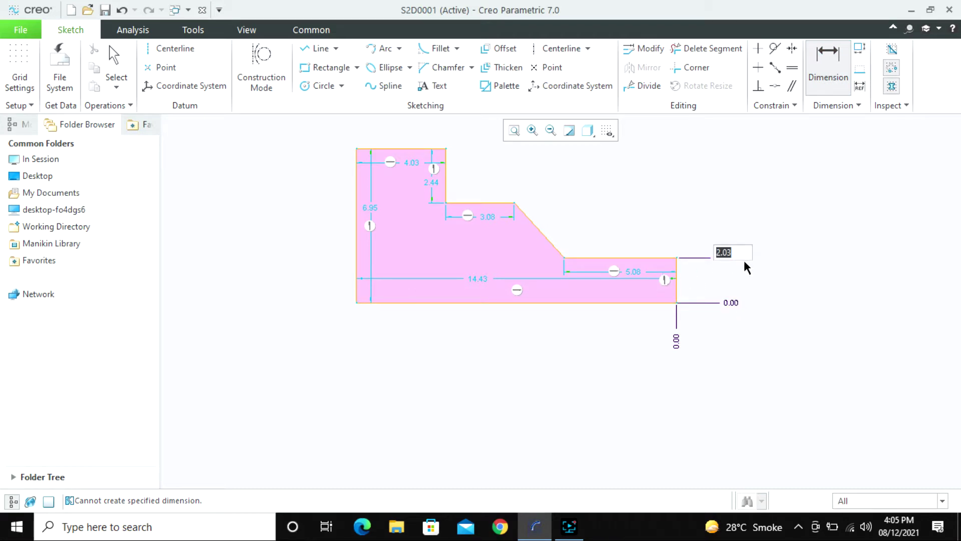
key("Return")
Add ordinate dimensions from the bottom edge's baseline to the middle step edge and the top edge, keeping their heights.
left_click(735, 302)
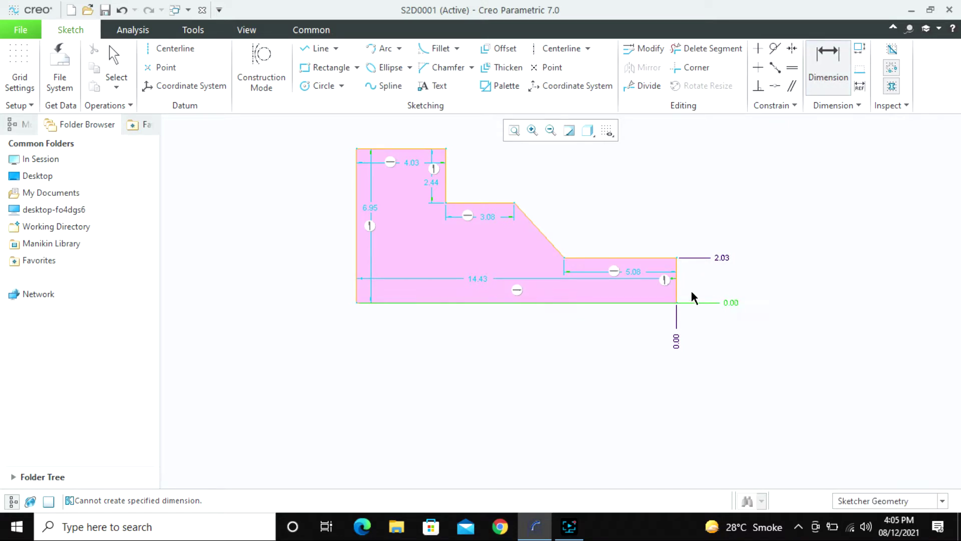
left_click(492, 203)
middle_click(714, 197)
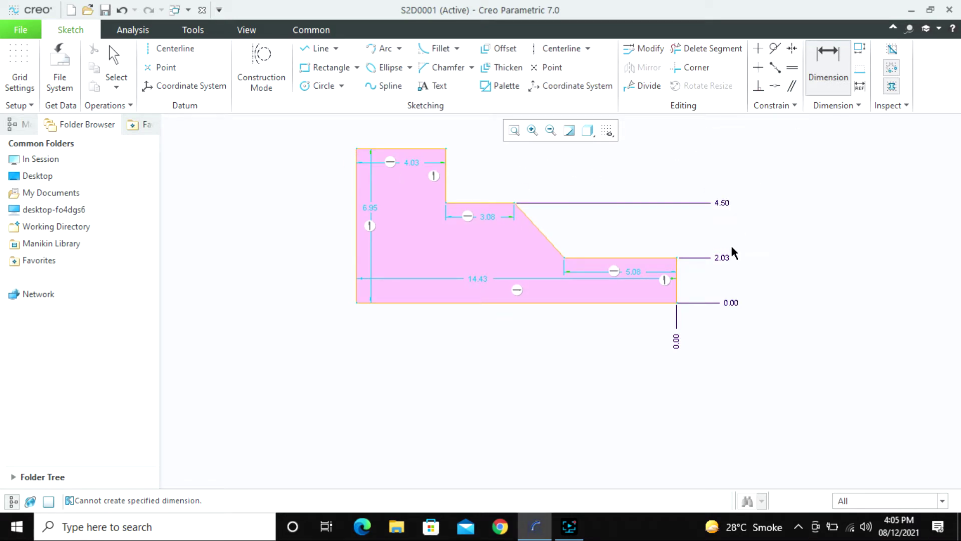
left_click(731, 303)
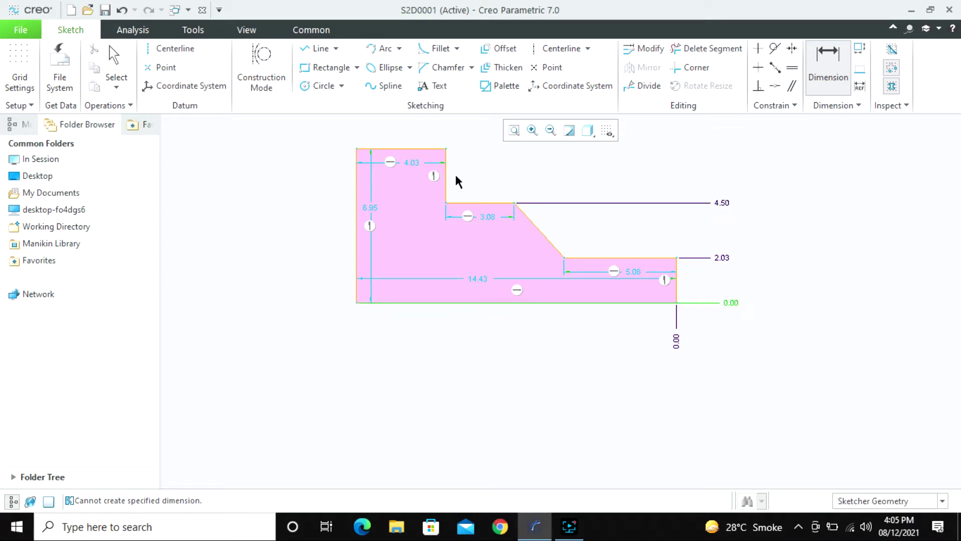
left_click(417, 149)
middle_click(720, 151)
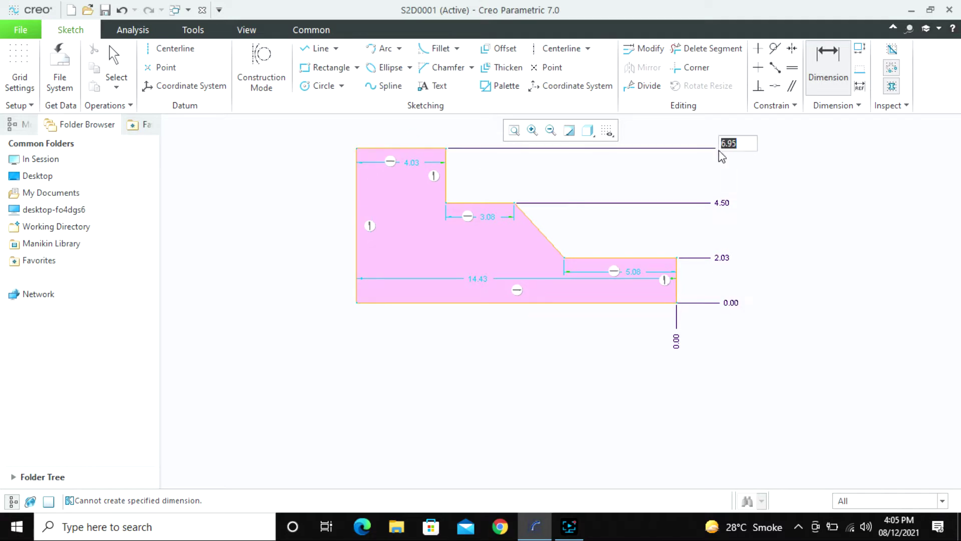
middle_click(761, 197)
Try to dimension the horizontal distance from the short right edge to the lower end of the slanted line.
left_click(676, 294)
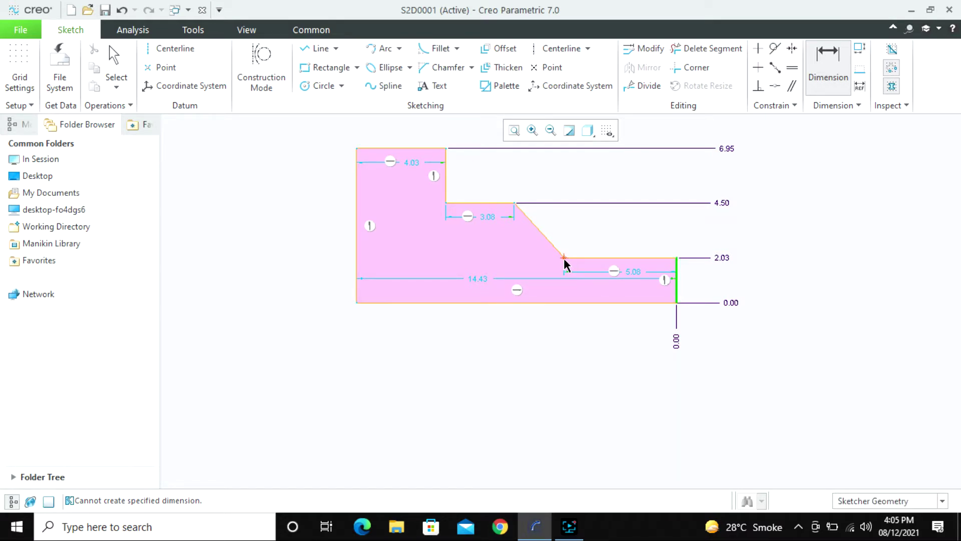
left_click(564, 258)
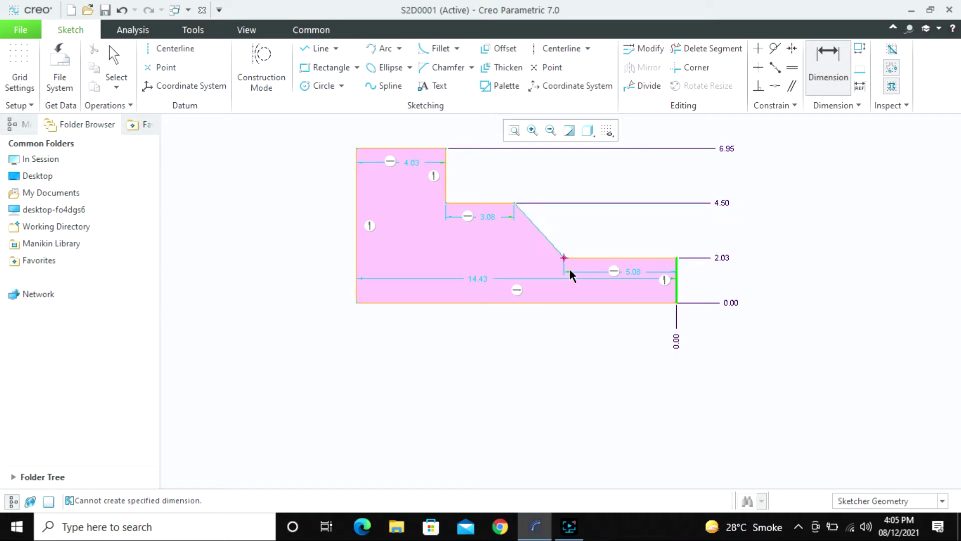
middle_click(579, 340)
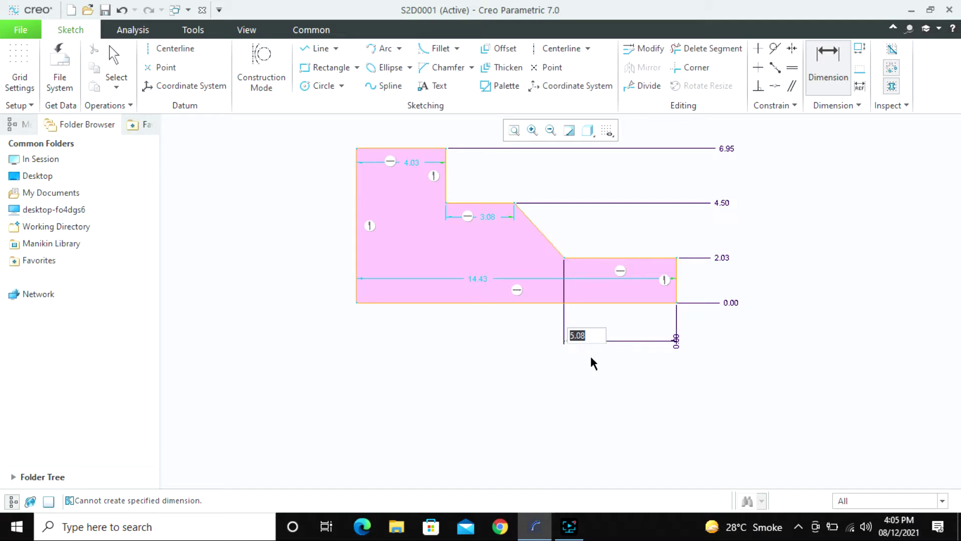
middle_click(595, 366)
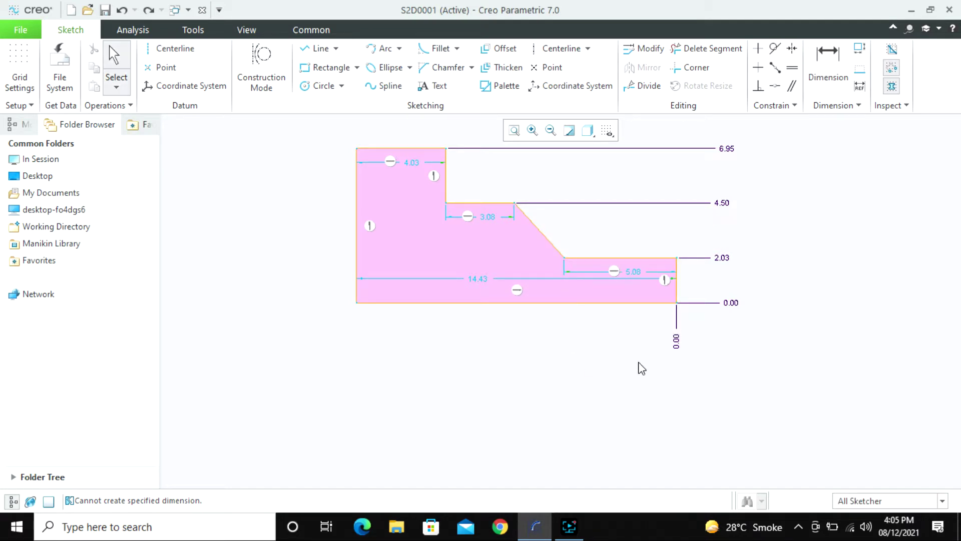
Add an ordinate dimension from the right edge's baseline to the lower end of the slanted line, placed below the profile.
left_click(826, 70)
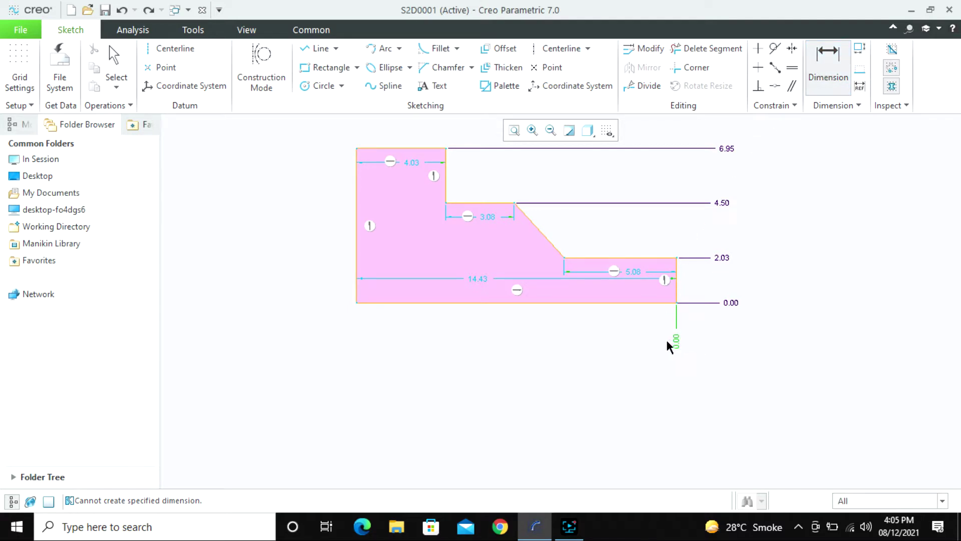
left_click(564, 259)
middle_click(569, 326)
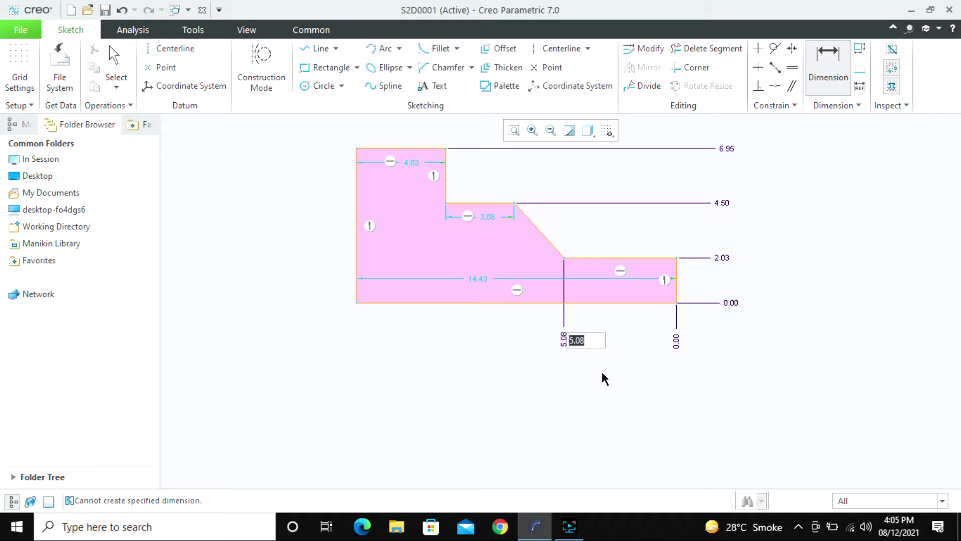
middle_click(602, 371)
Add an ordinate dimension from the right edge's baseline to the upper end of the slanted line, placed below the profile.
left_click(675, 343)
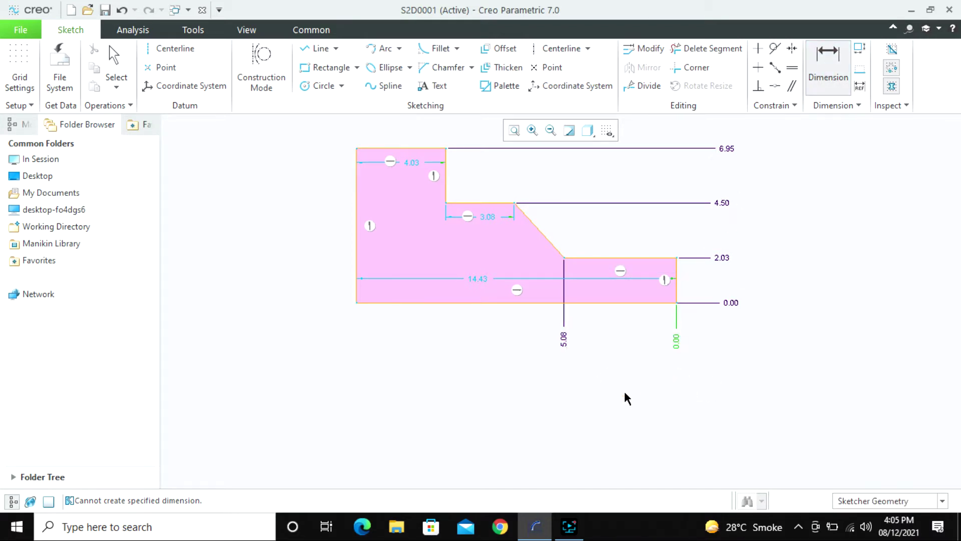
left_click(515, 203)
middle_click(513, 335)
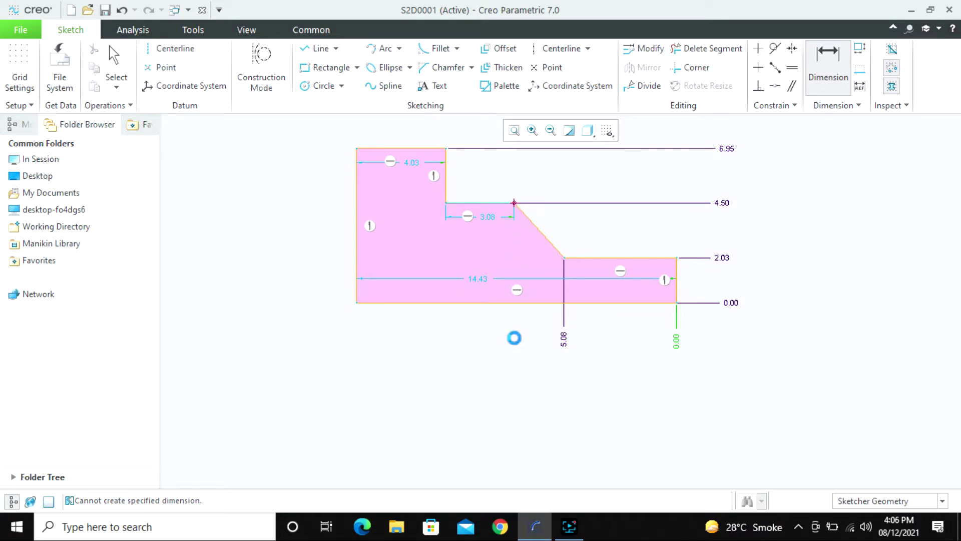
middle_click(560, 371)
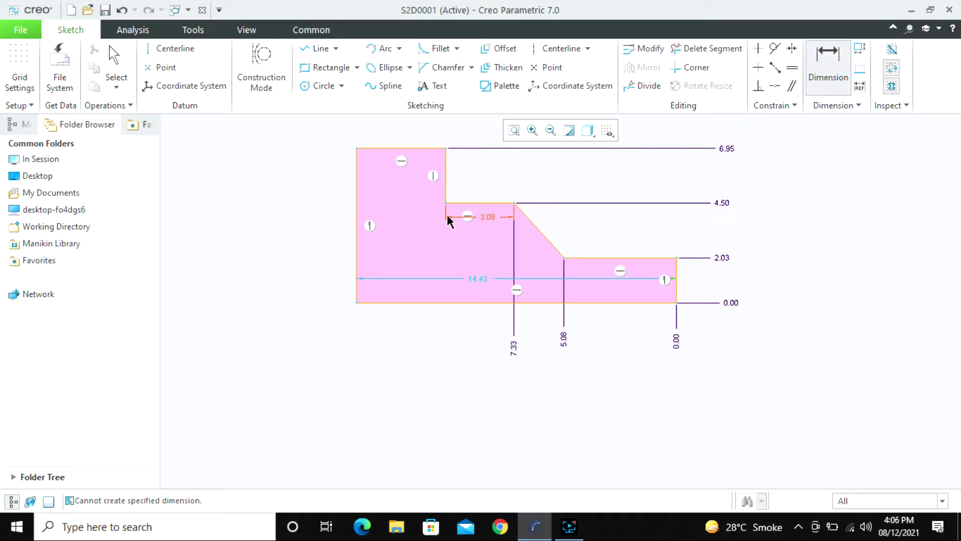
Add an ordinate dimension from the right edge's baseline to the vertical edge of the upper step, placed below the profile.
left_click(677, 341)
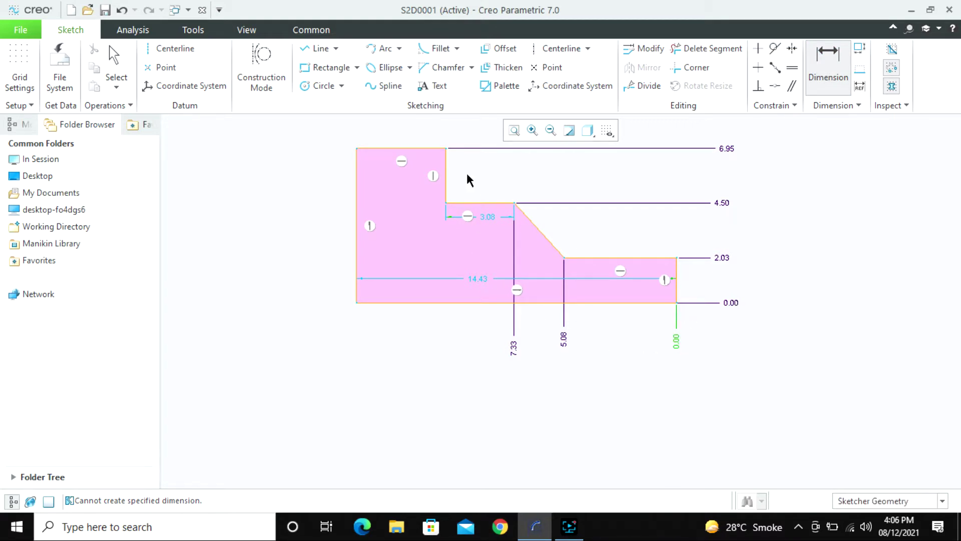
left_click(447, 175)
middle_click(452, 324)
middle_click(546, 372)
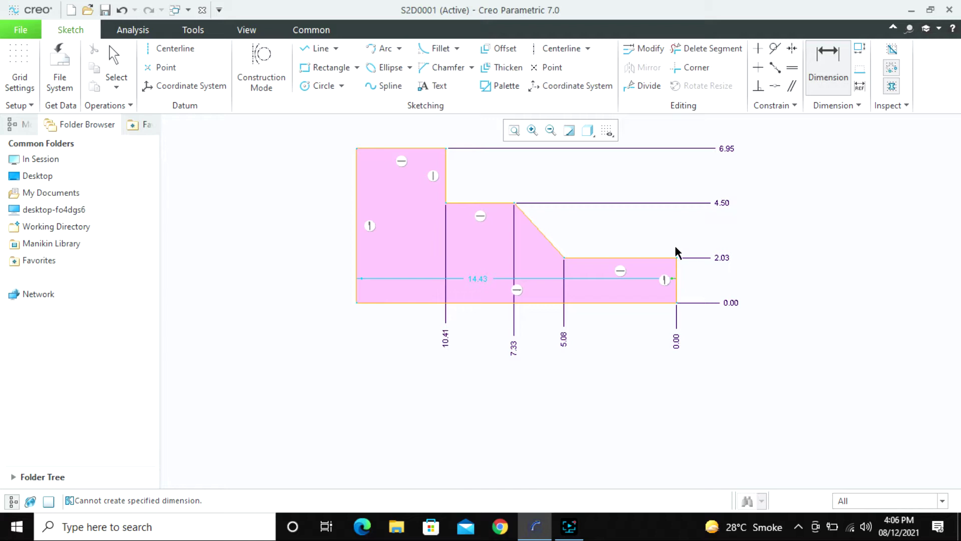
Add an ordinate dimension from the right edge's baseline to the long left edge, placed below the profile.
left_click(676, 340)
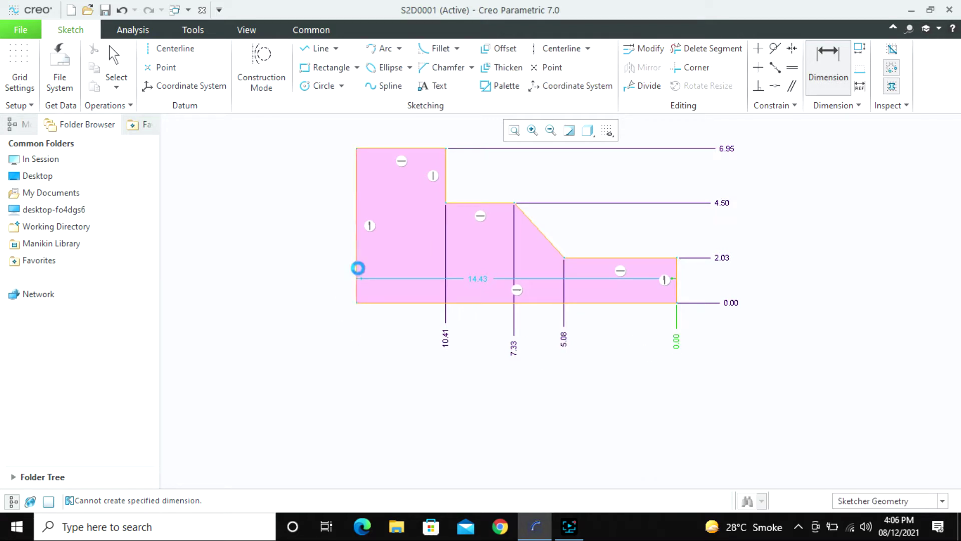
left_click(357, 269)
middle_click(358, 334)
middle_click(551, 393)
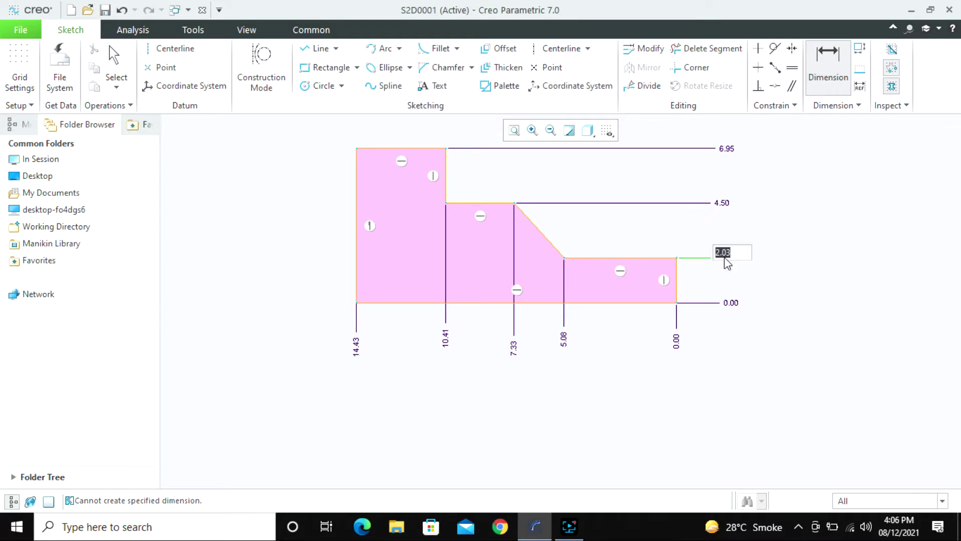
Set the ordinate heights of the lowest step edge to 2.5, the middle step edge to 5 and the top edge to 7.
type("2.5")
key("Return")
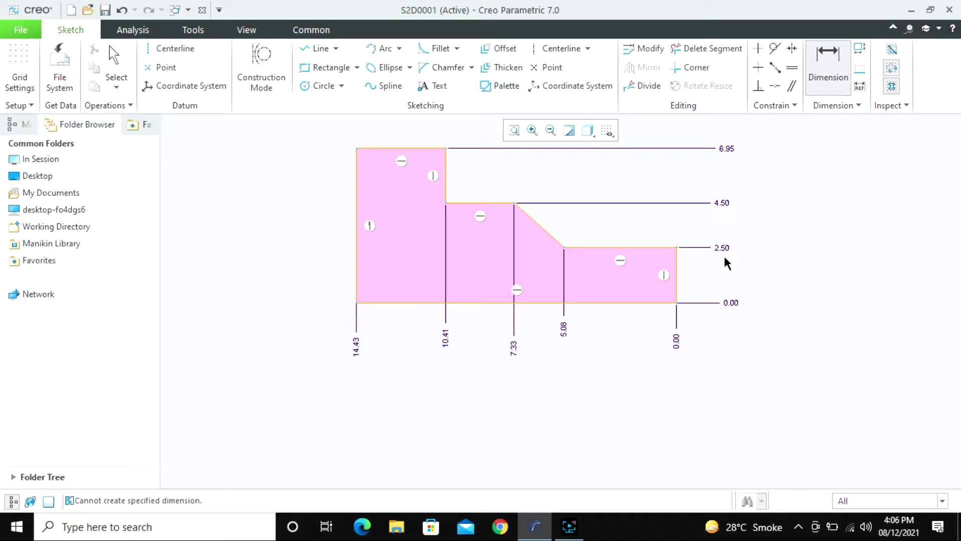
double_click(720, 198)
type("5")
key("Return")
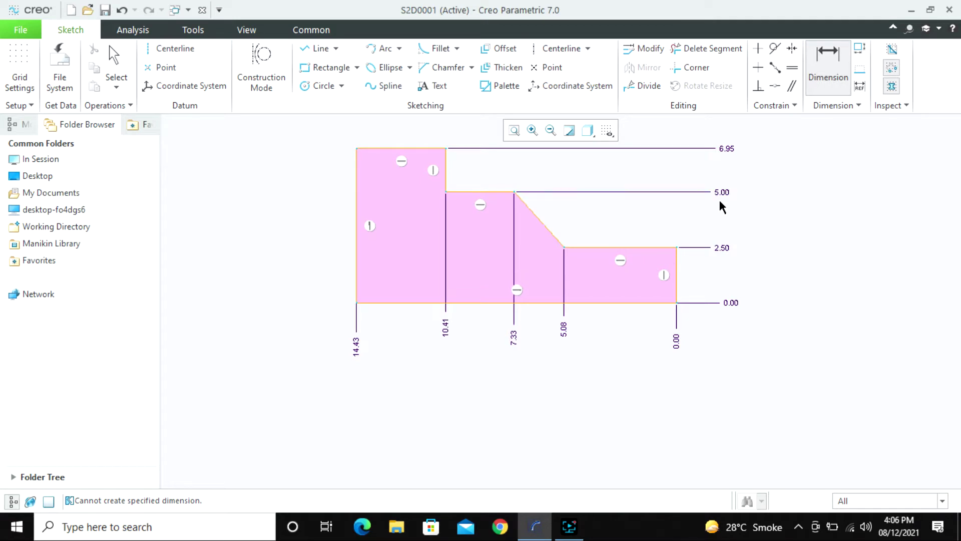
double_click(725, 147)
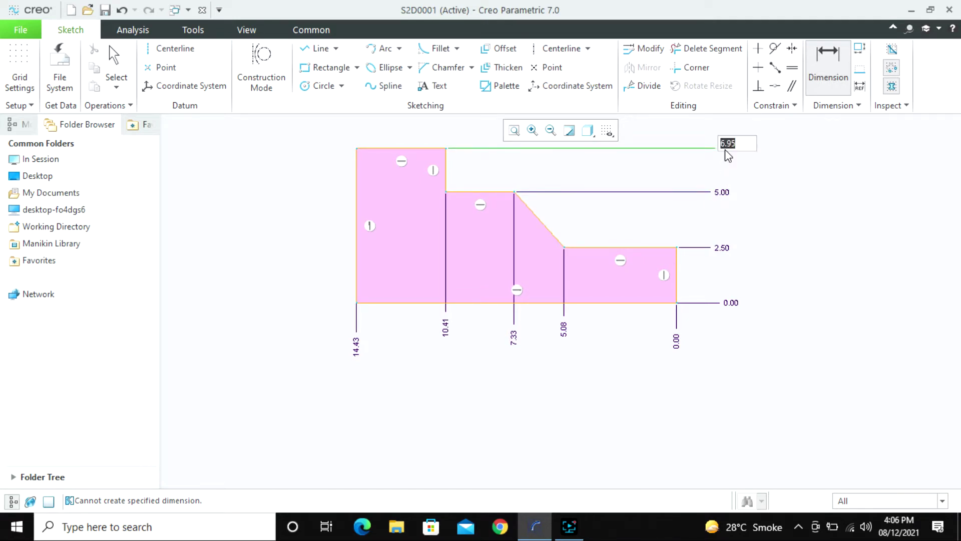
type("7")
key("Return")
middle_click(790, 304)
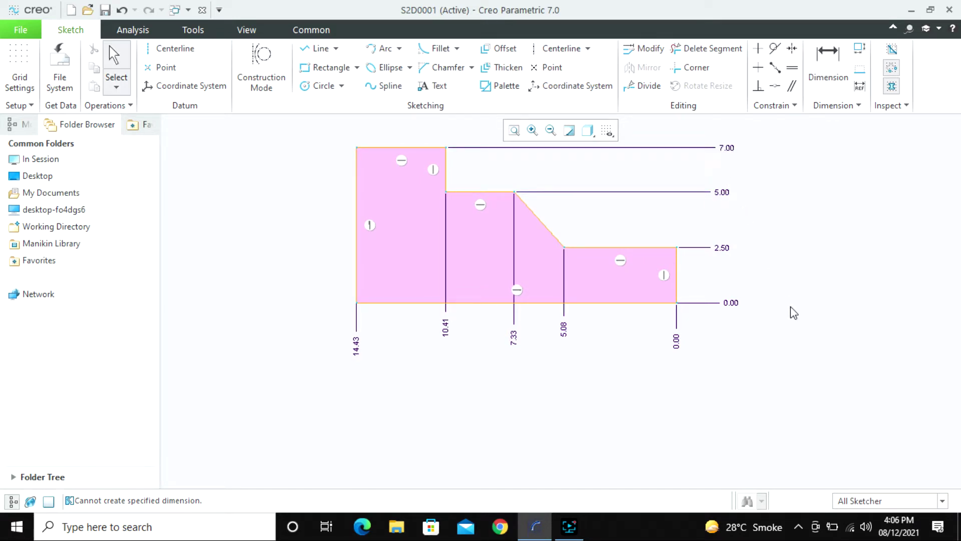
scroll(706, 374, "up", 1)
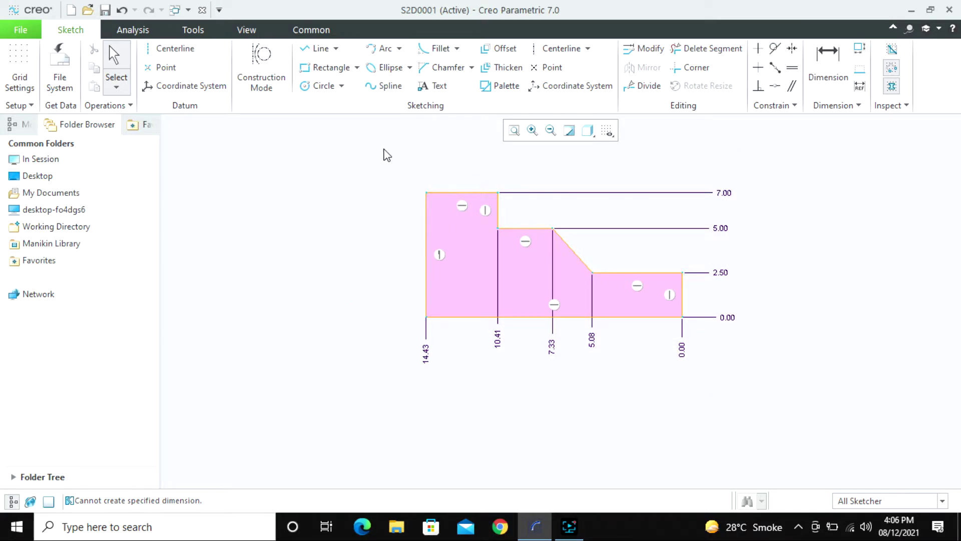
mouse_move(384, 148)
left_mouse_down()
mouse_move(785, 458)
mouse_move(816, 434)
left_mouse_up()
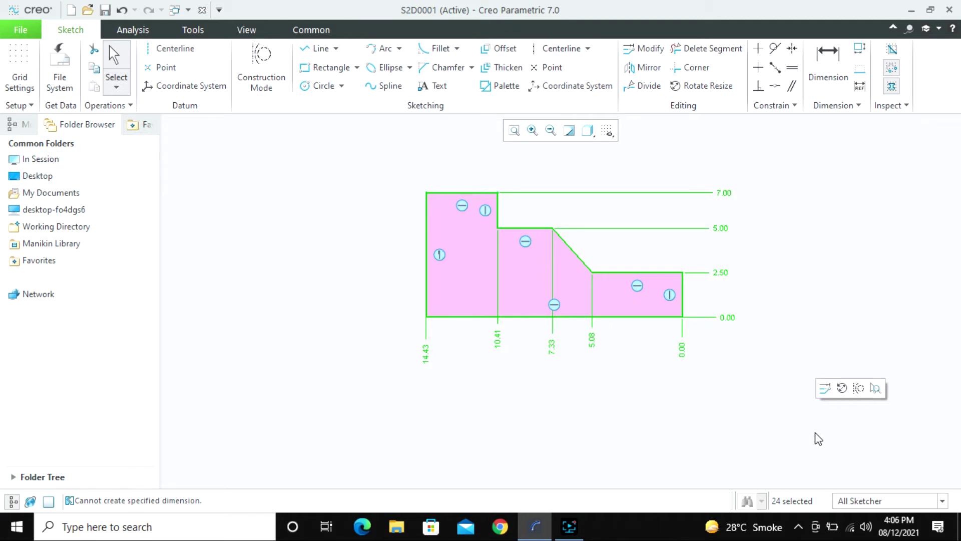
left_click(816, 438)
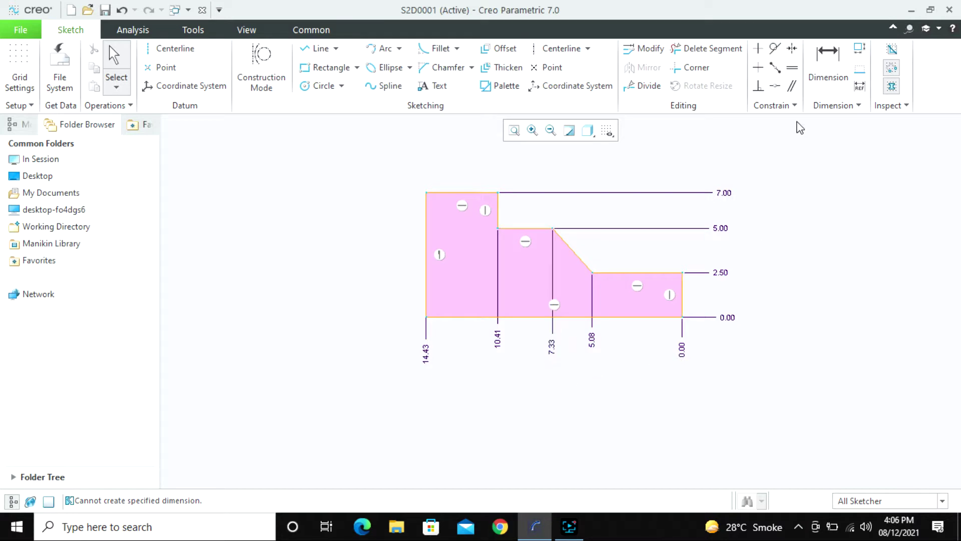
Dimension the angle between the slanted line and the lowest step edge, and resolve the conflict by converting it to a reference dimension.
left_click(817, 86)
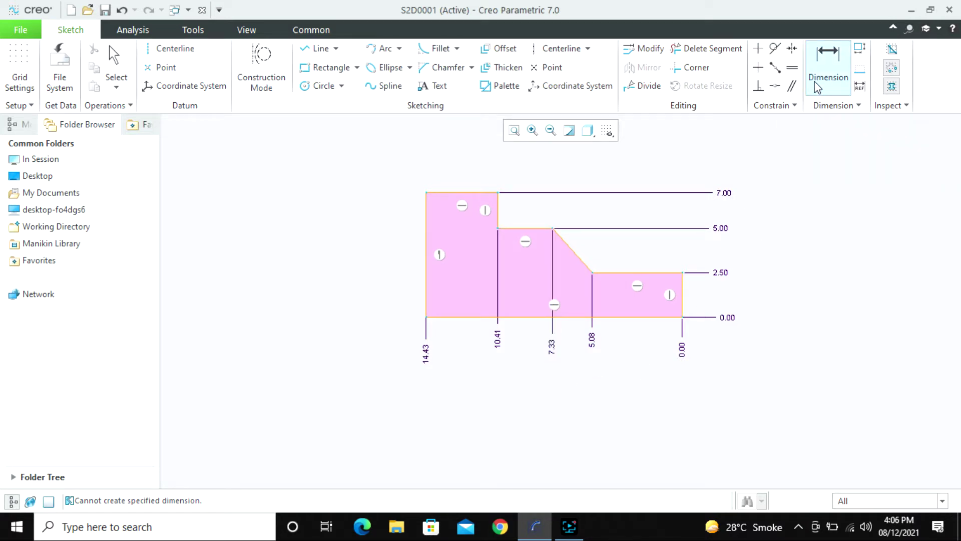
left_click(570, 249)
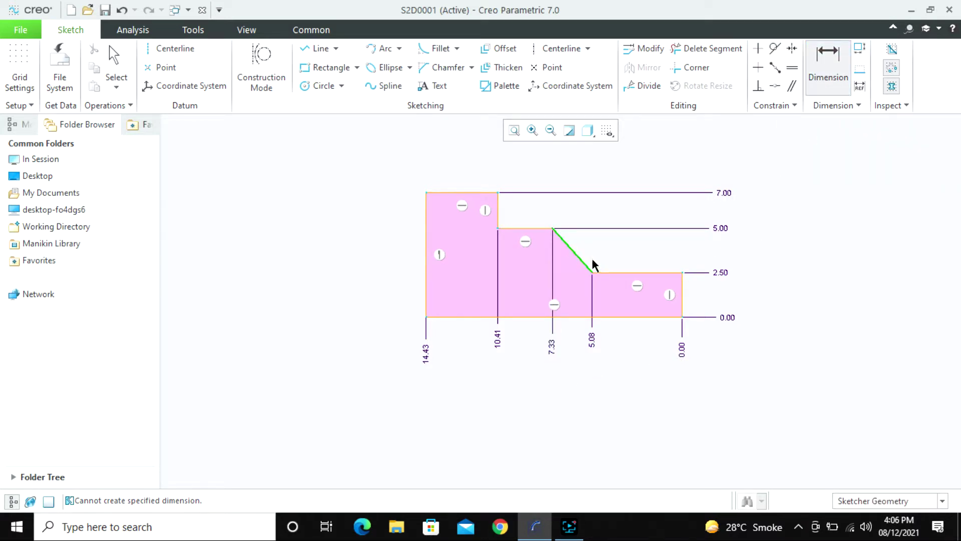
left_click(623, 272)
middle_click(602, 247)
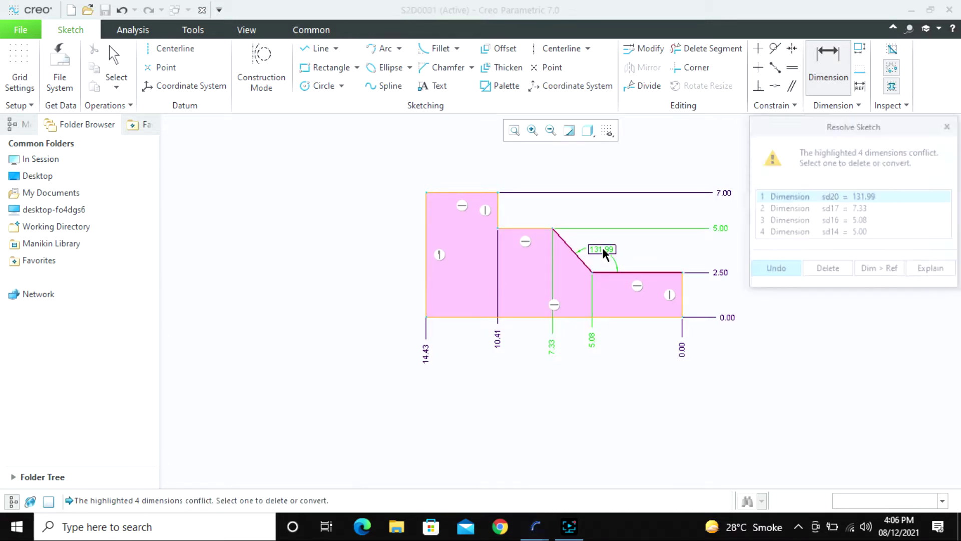
left_click(885, 273)
middle_click(802, 358)
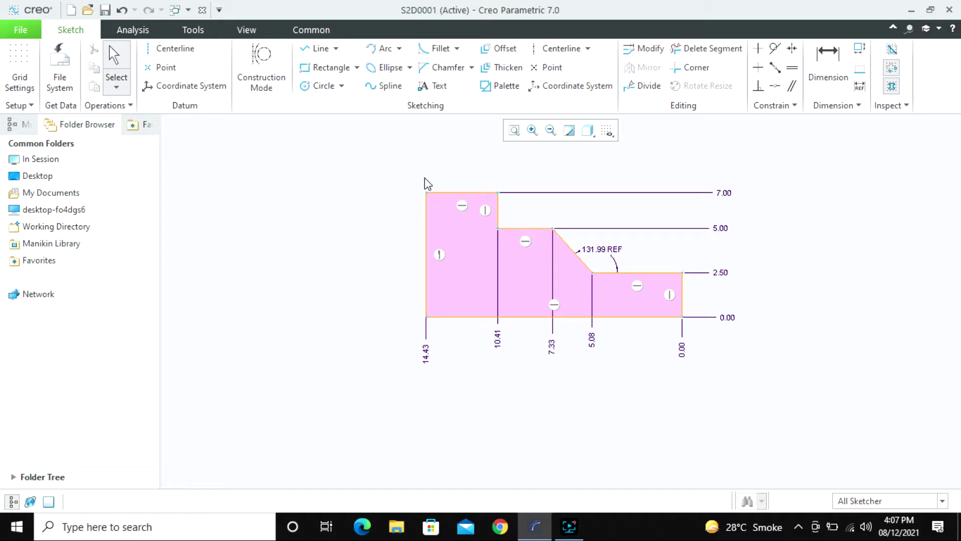
mouse_move(387, 148)
left_mouse_down()
mouse_move(664, 308)
mouse_move(776, 337)
mouse_move(791, 422)
left_mouse_up()
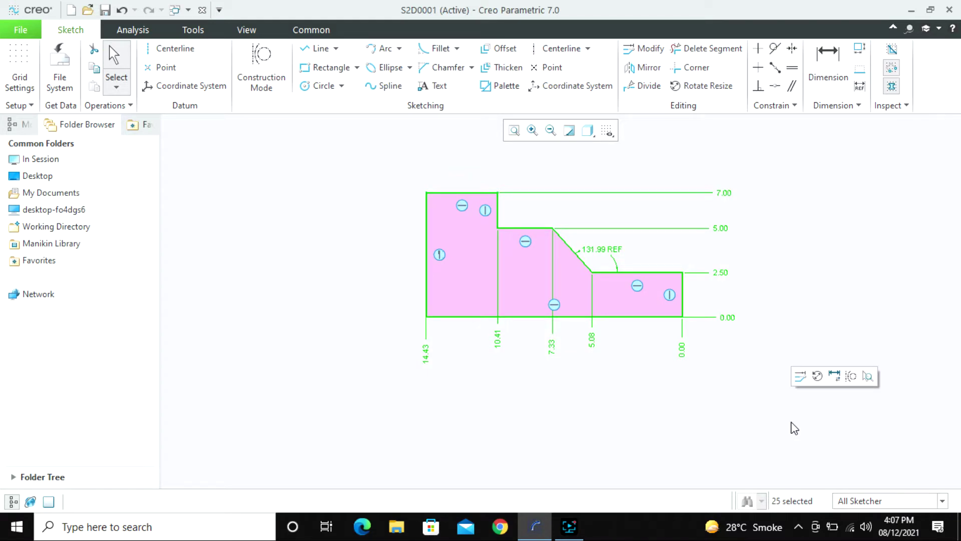
left_click(782, 418)
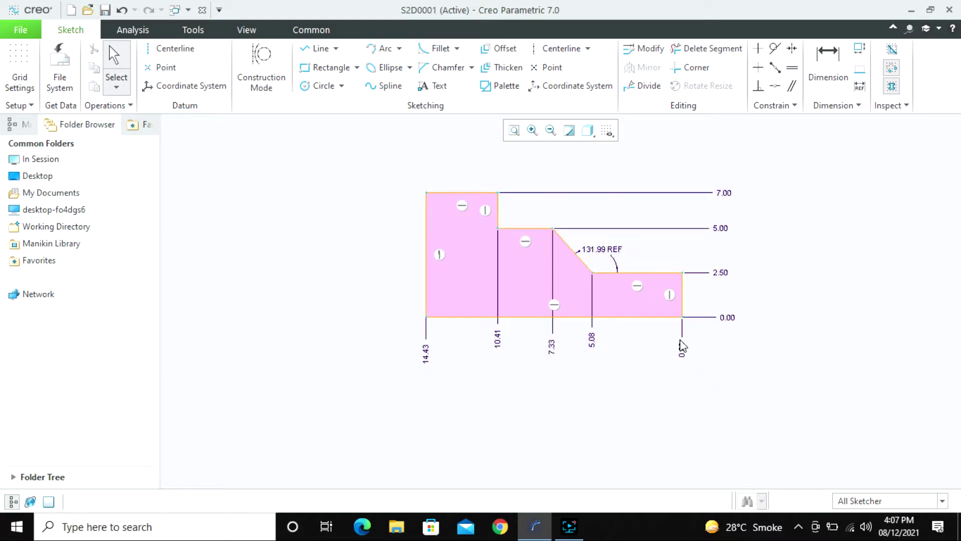
scroll(606, 288, "down", 5)
scroll(615, 335, "up", 3)
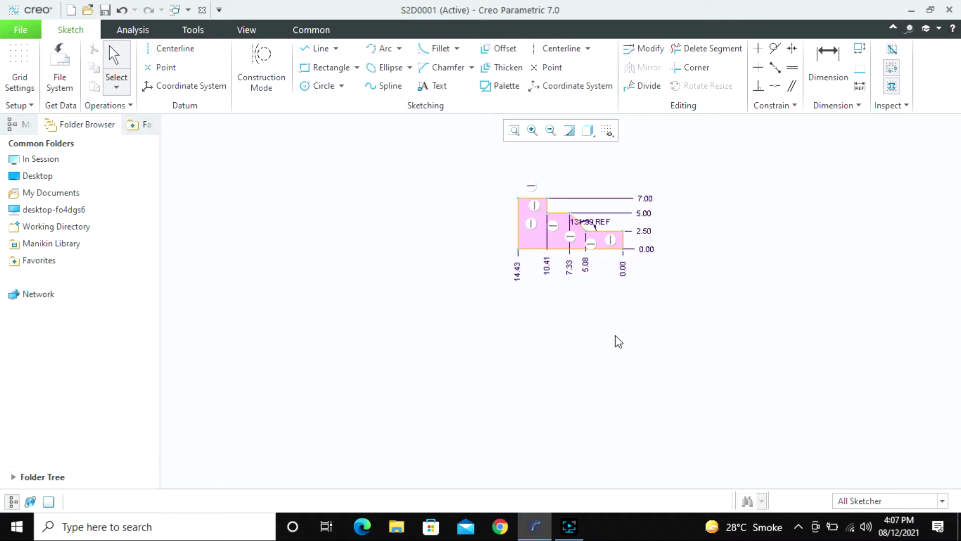
scroll(551, 265, "down", 4)
scroll(524, 315, "down", 2)
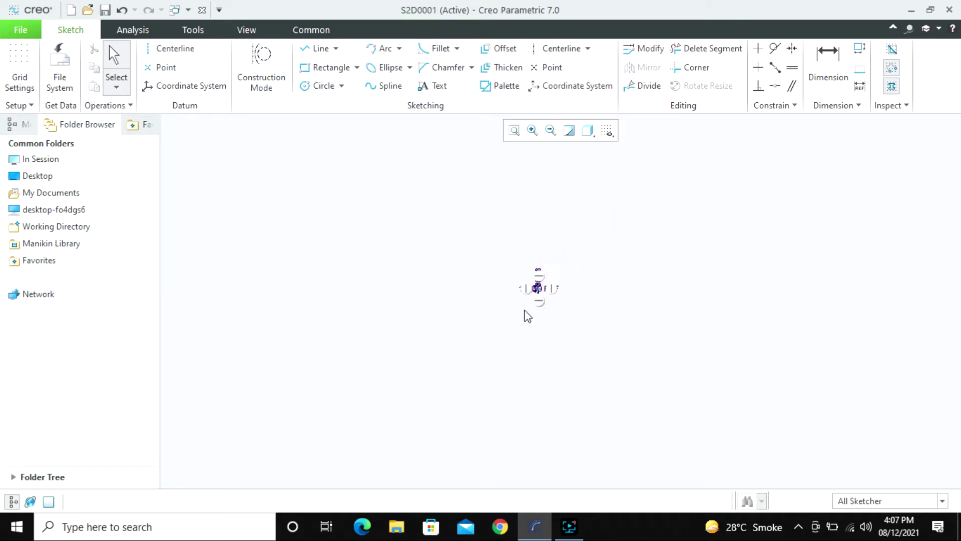
Examine the tall left part of the profile up close and at reduced size, finishing with the whole sketch fitted in view.
left_click(515, 138)
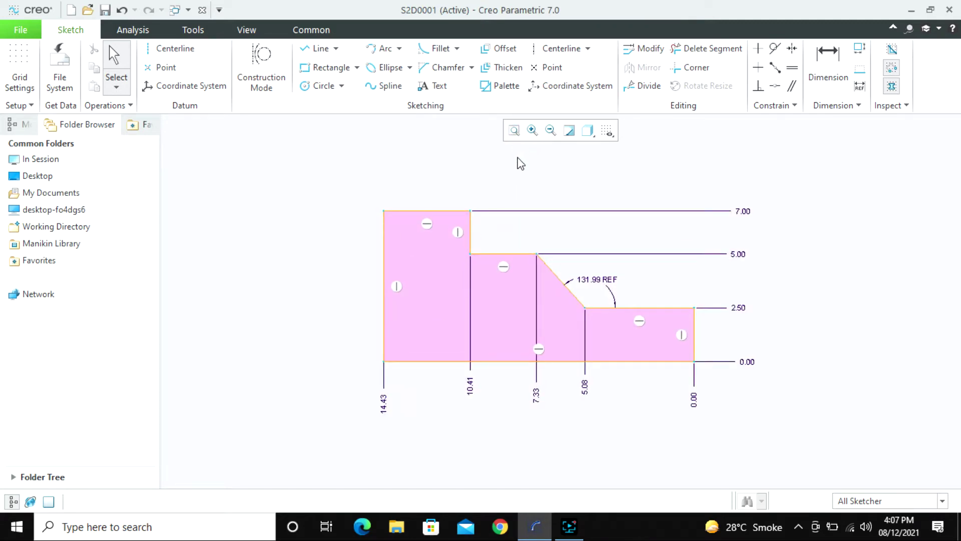
left_click(533, 131)
left_click(345, 182)
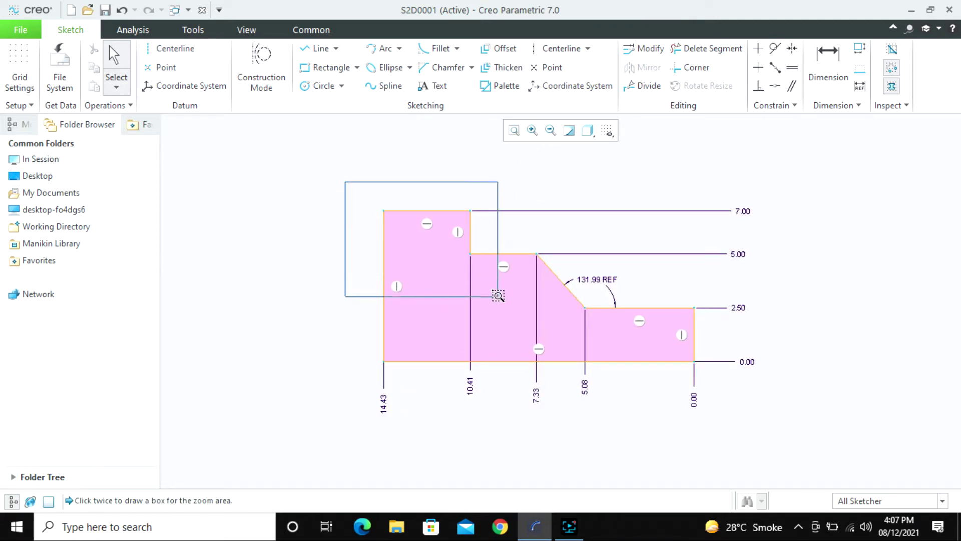
left_click(495, 303)
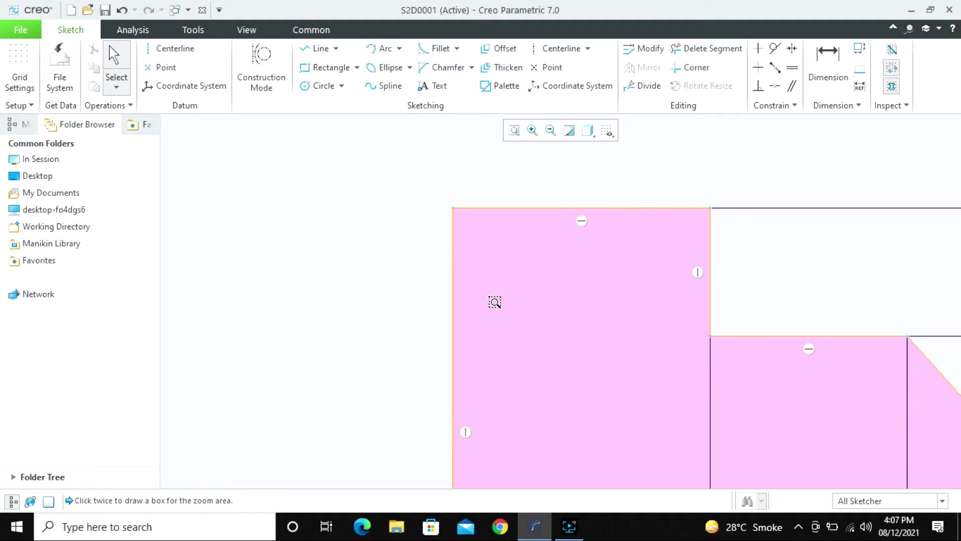
left_click(550, 130)
left_click(550, 130)
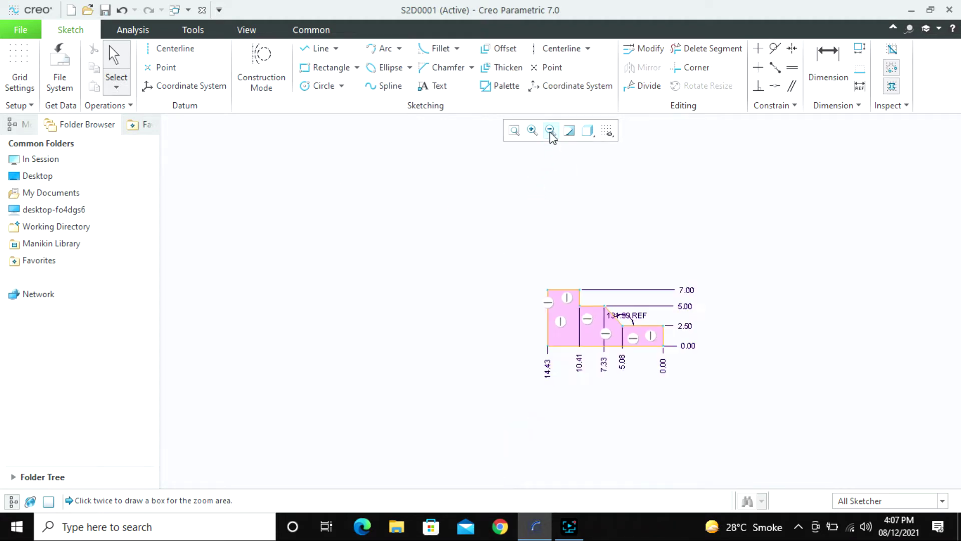
left_click(524, 261)
left_click(611, 364)
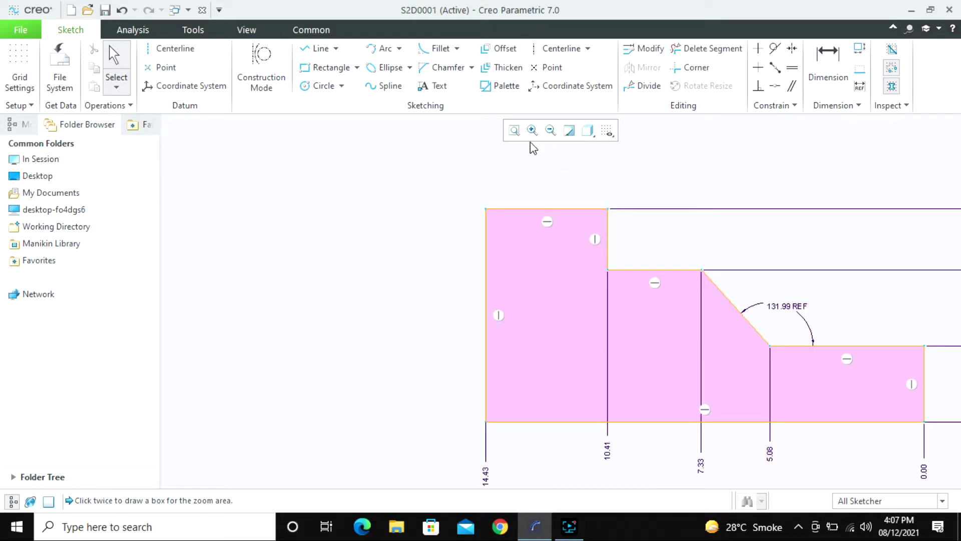
left_click(513, 131)
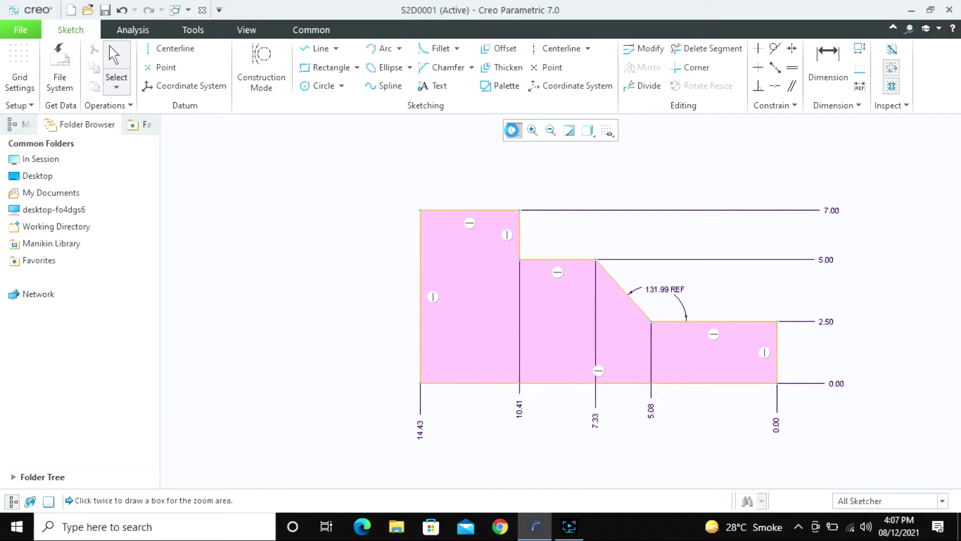
Turn on the sketch grid display.
left_click(607, 130)
left_click(607, 195)
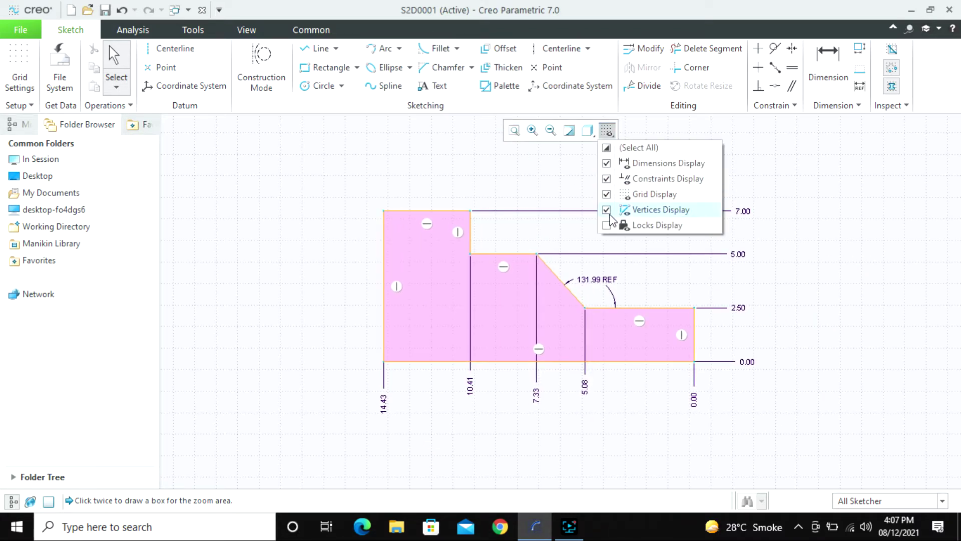
left_click(607, 226)
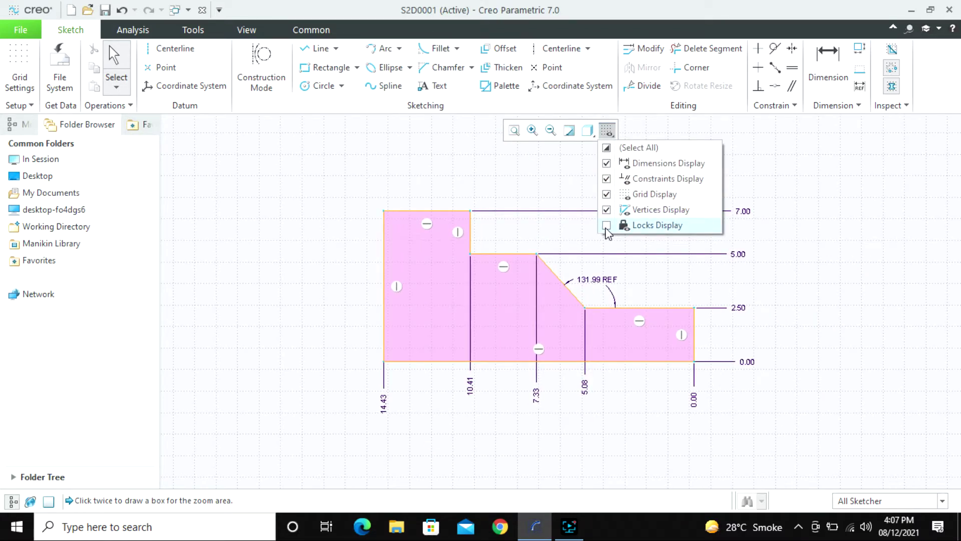
left_click(780, 273)
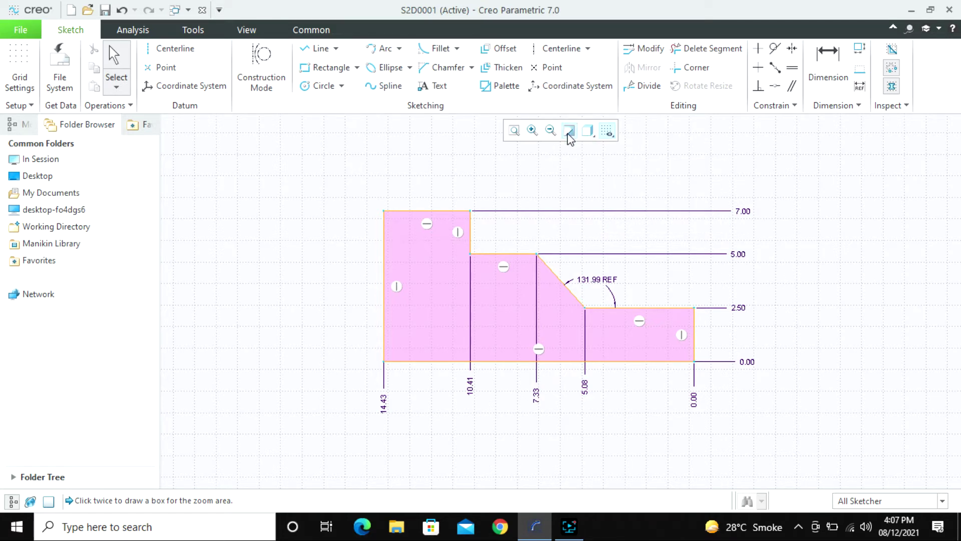
left_click(454, 211)
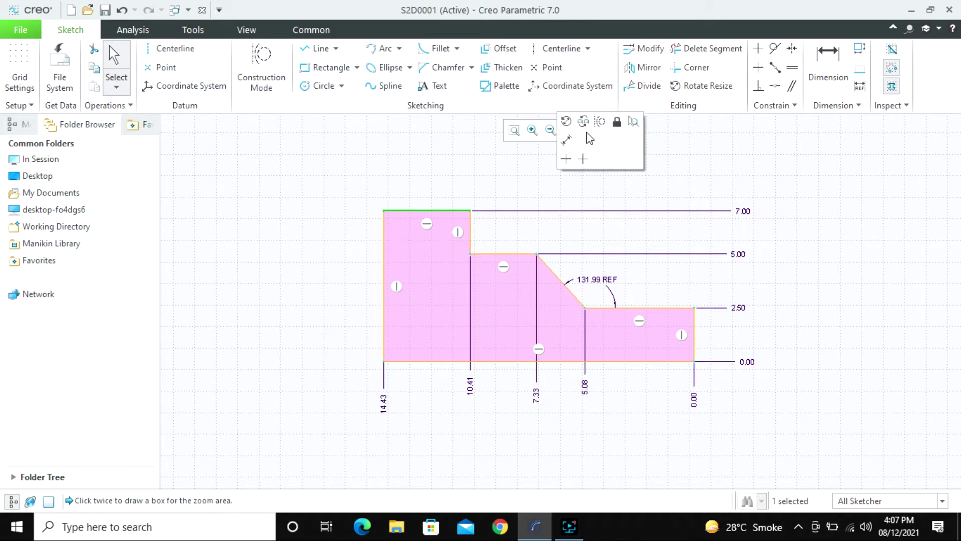
left_click(647, 200)
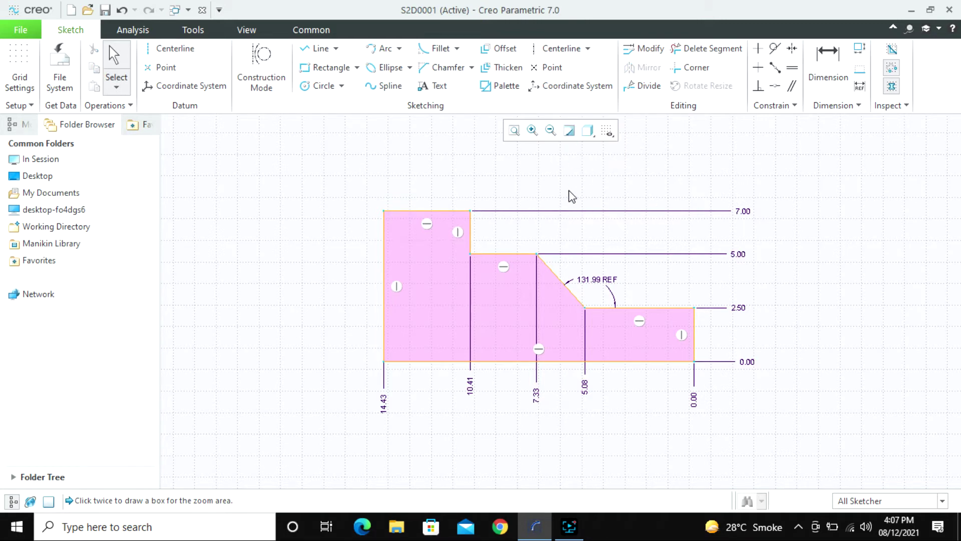
left_click(594, 135)
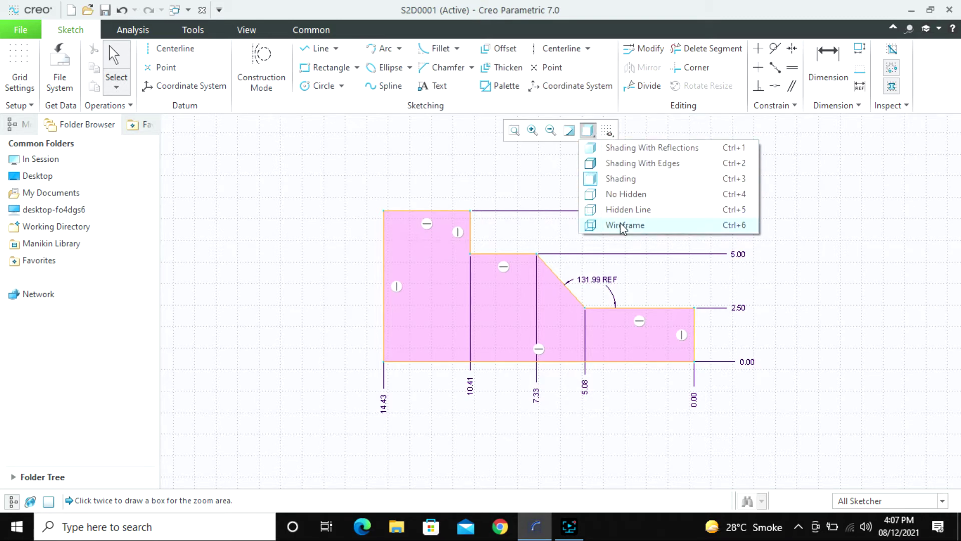
left_click(550, 160)
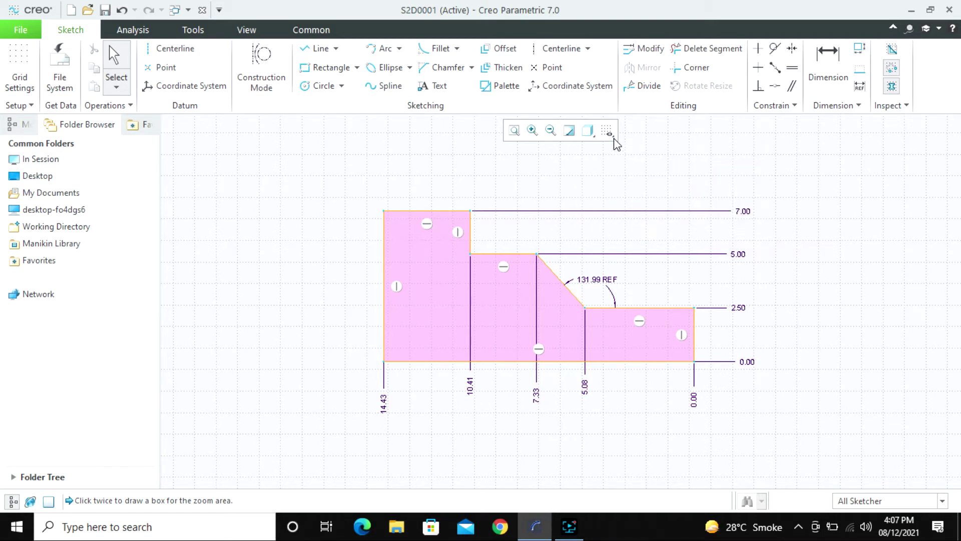
Hide the vertices and constraint symbols of the stepped sketch.
left_click(607, 132)
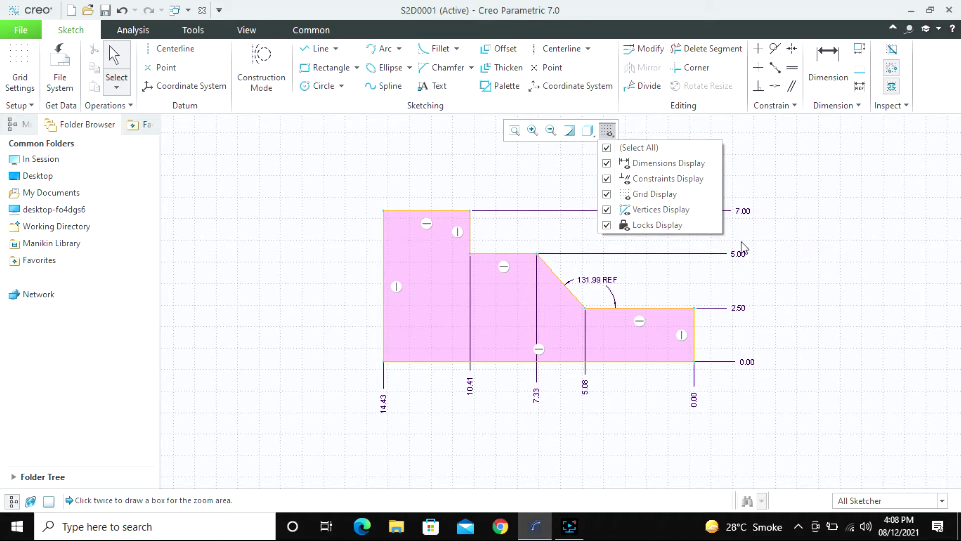
left_click(489, 224)
scroll(475, 215, "down", 4)
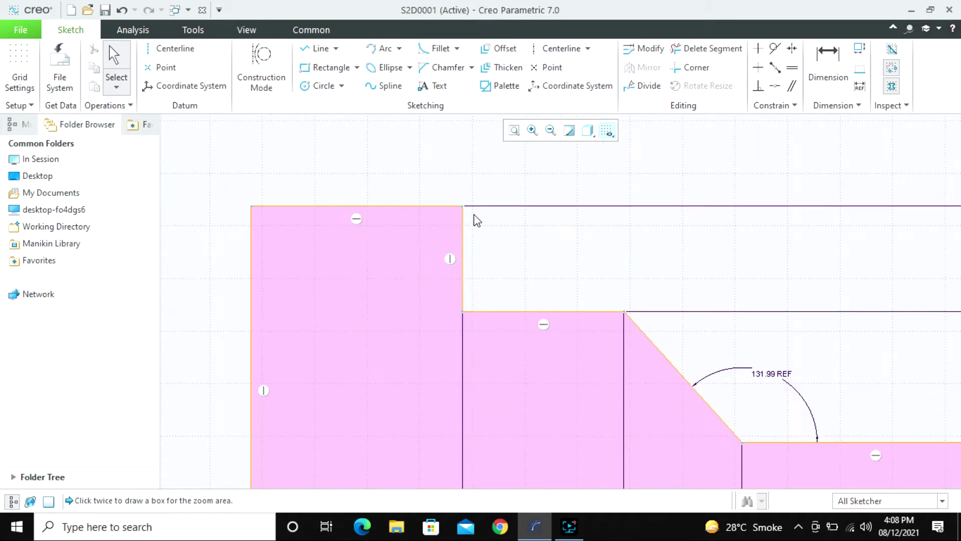
scroll(473, 219, "down", 3)
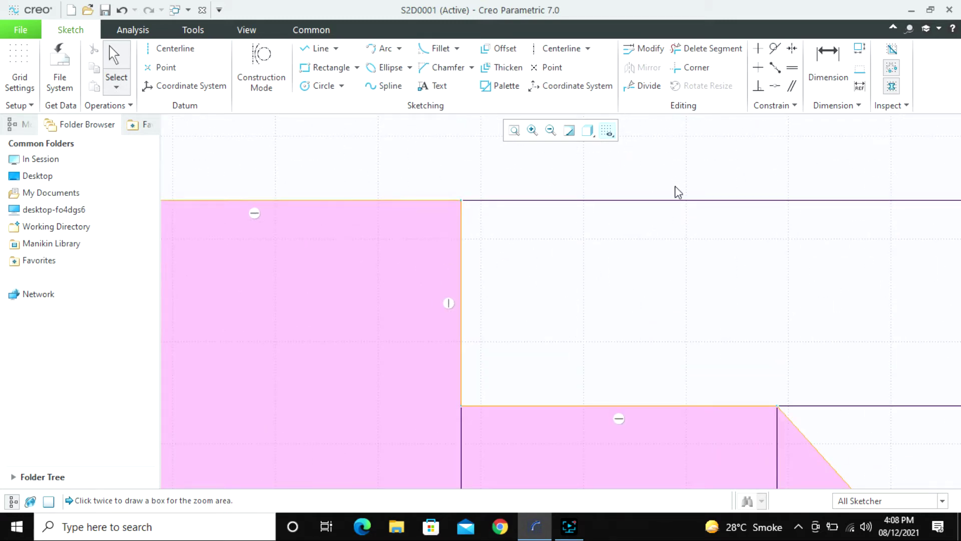
left_click(608, 131)
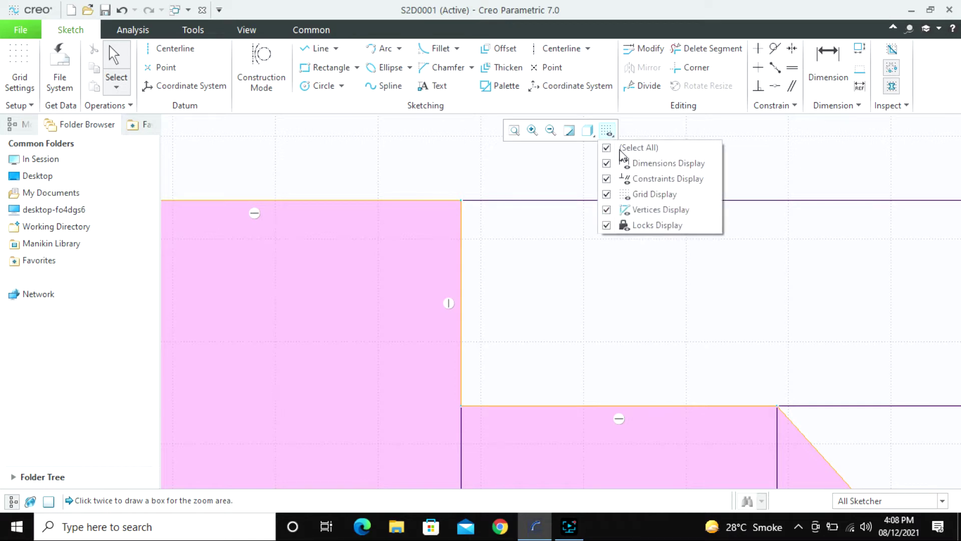
left_click(634, 210)
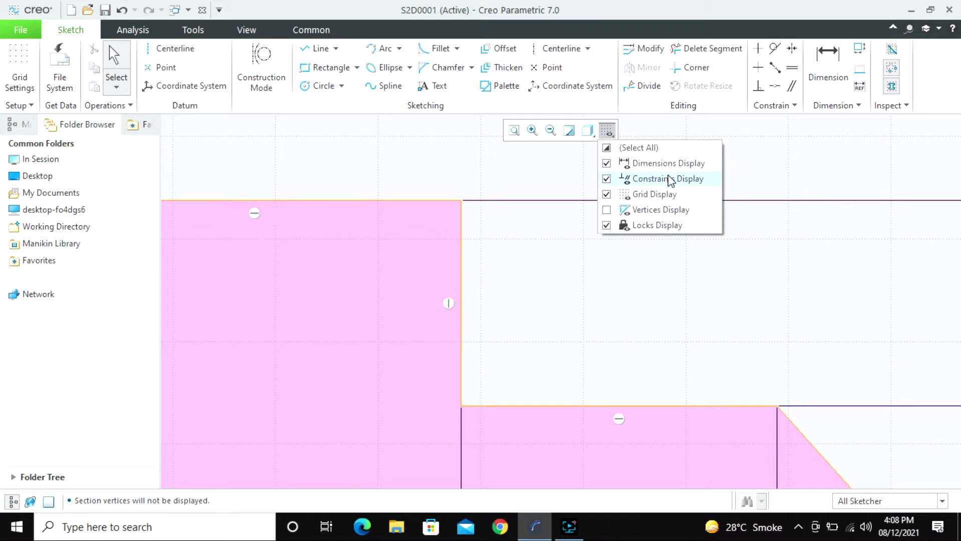
left_click(660, 177)
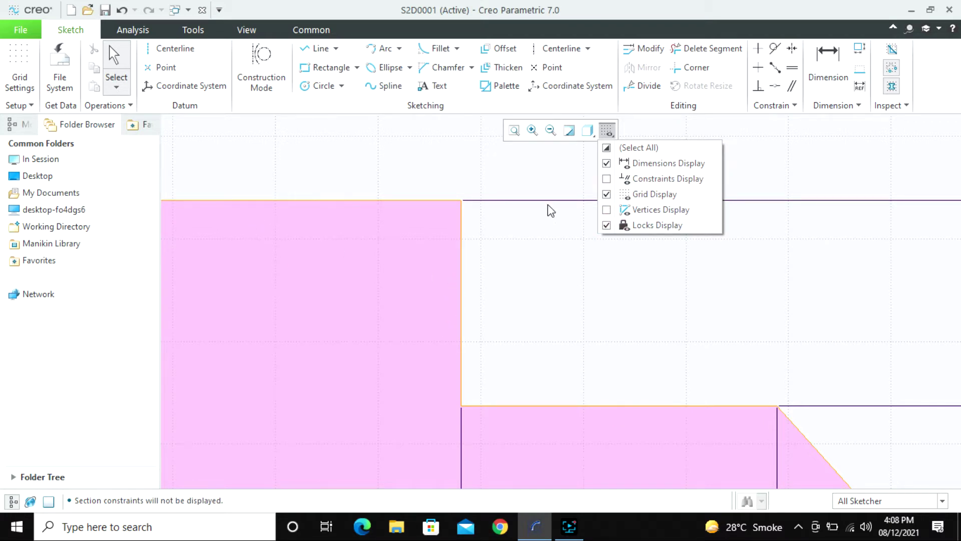
left_click(542, 240)
scroll(528, 216, "up", 5)
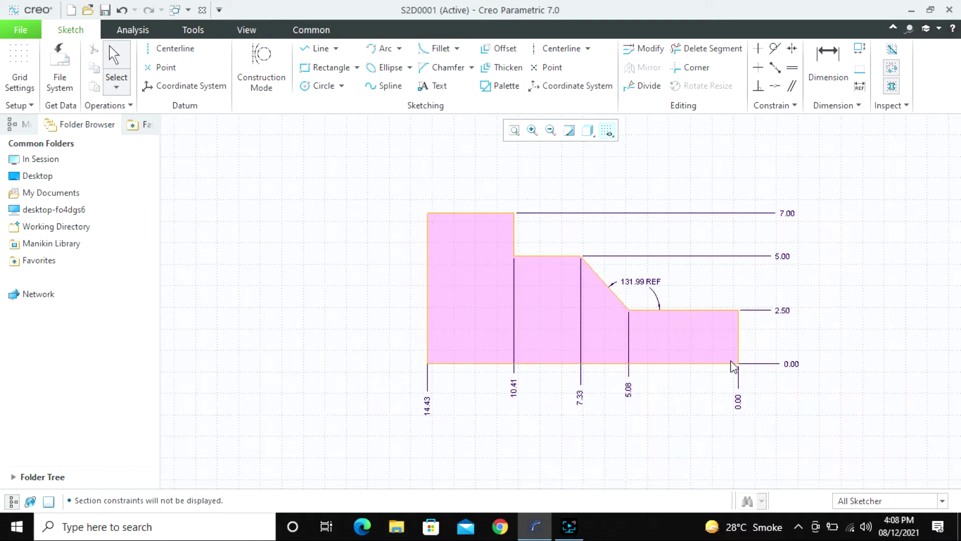
Hide the sketch's dimensions, locks and grid so only the shaded profile is shown.
left_click(608, 133)
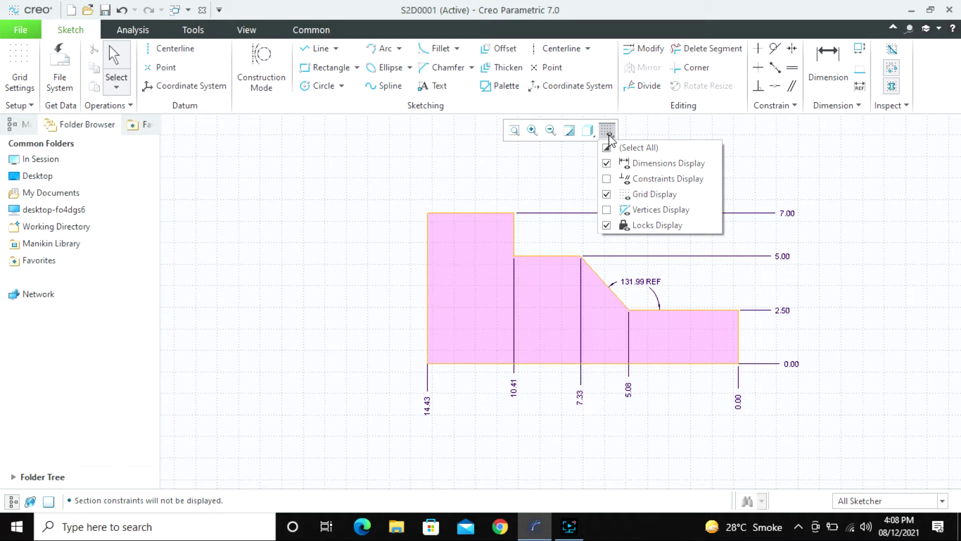
left_click(614, 164)
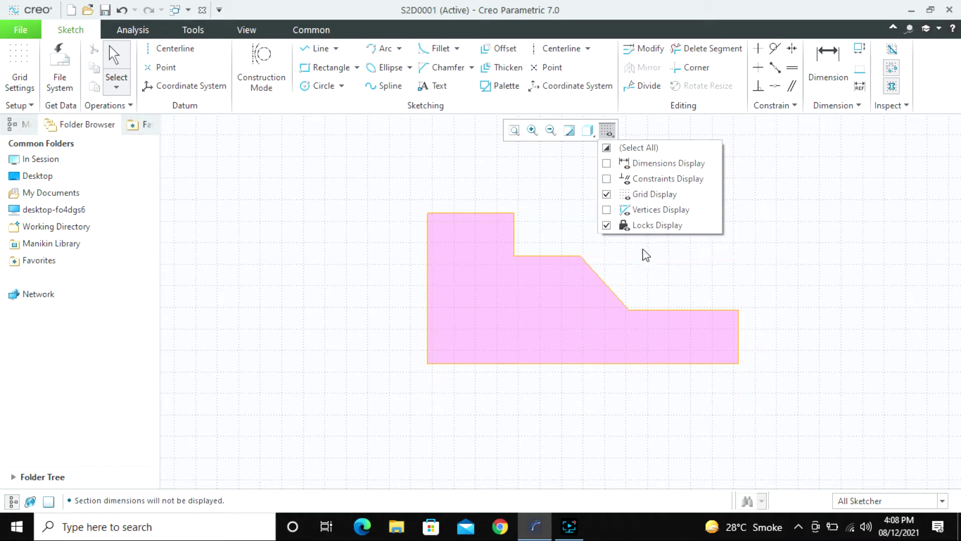
left_click(606, 226)
left_click(607, 195)
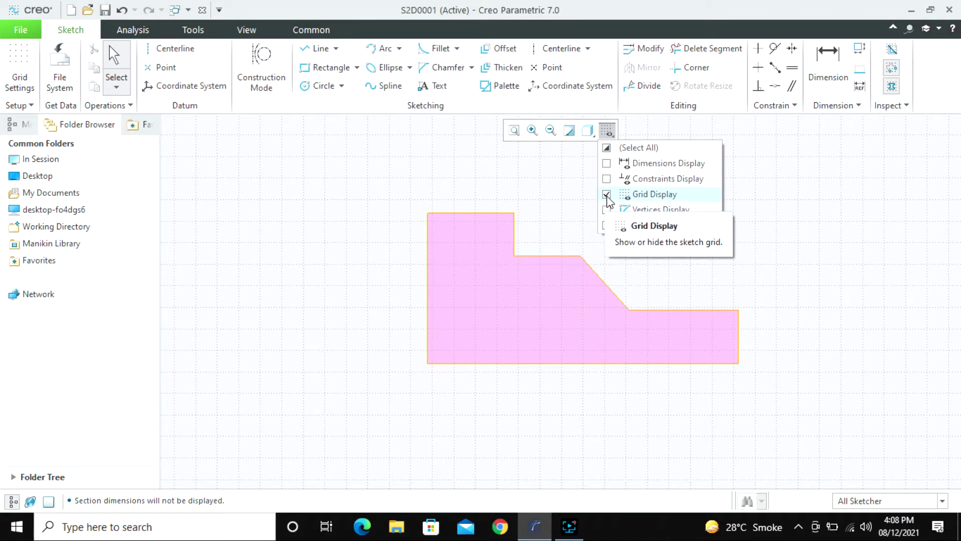
left_click(701, 299)
Turn on all sketch display options at once: dimensions, constraints, grid, vertices and locks.
left_click(607, 130)
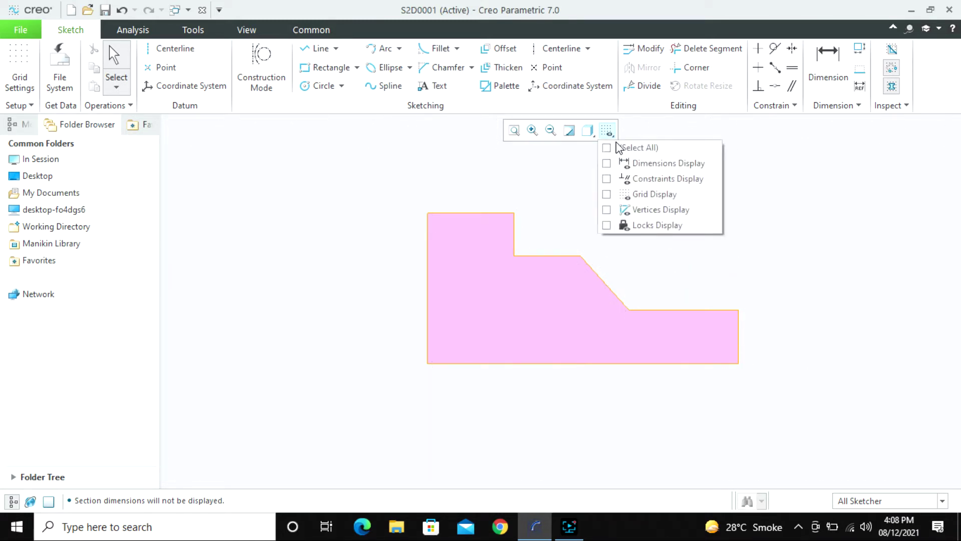
left_click(608, 148)
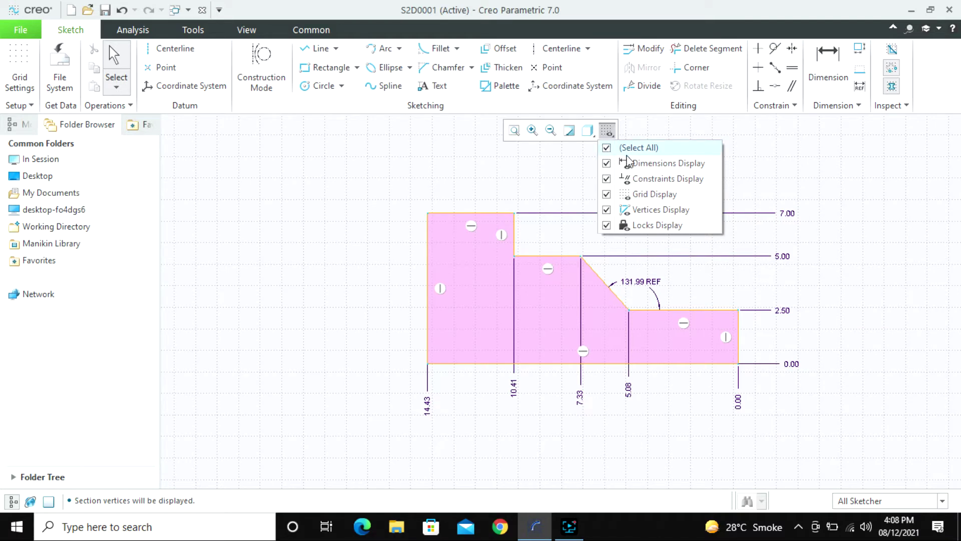
left_click(804, 194)
Delete the entire stepped sketch together with its dimensions and constraints.
scroll(463, 196, "down", 3)
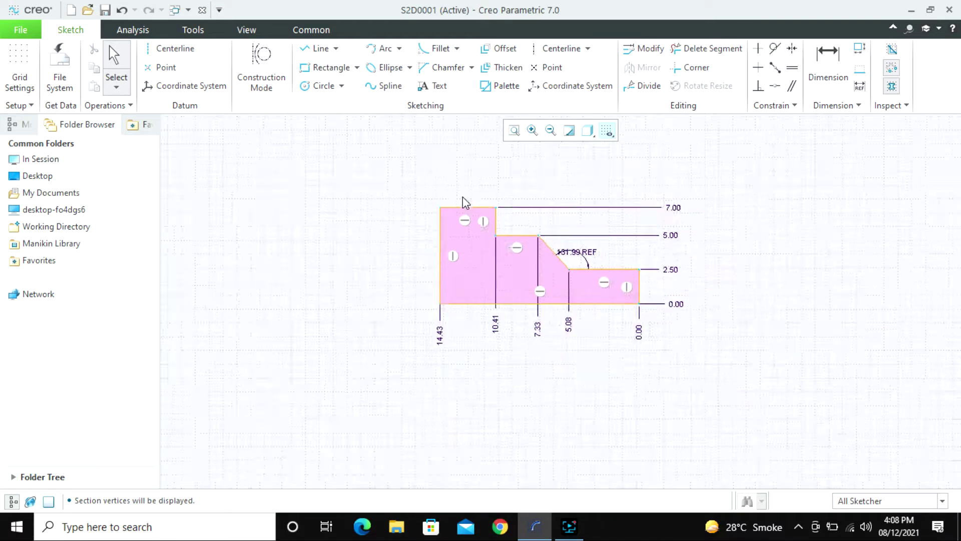
mouse_move(432, 169)
left_mouse_down()
mouse_move(710, 374)
mouse_move(726, 374)
left_mouse_up()
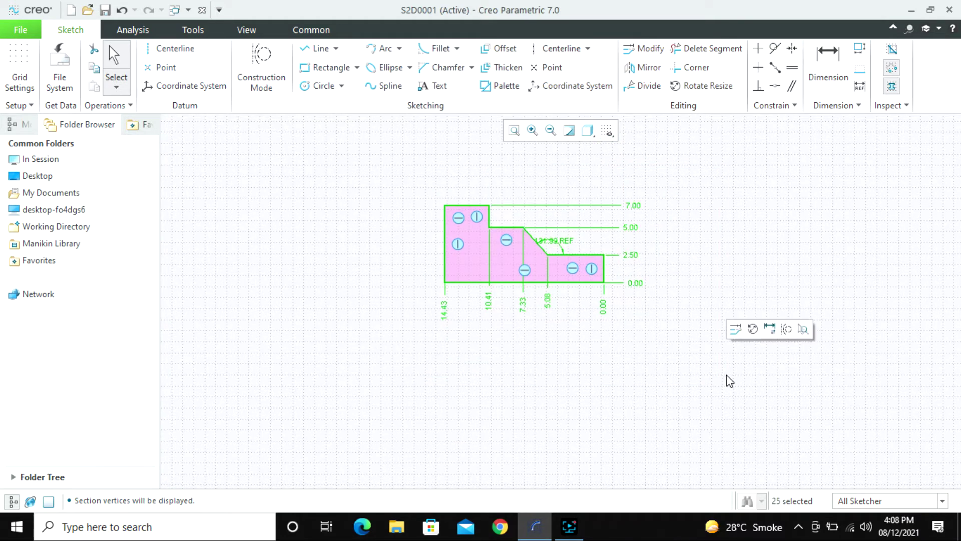
key("Delete")
scroll(446, 294, "up", 5)
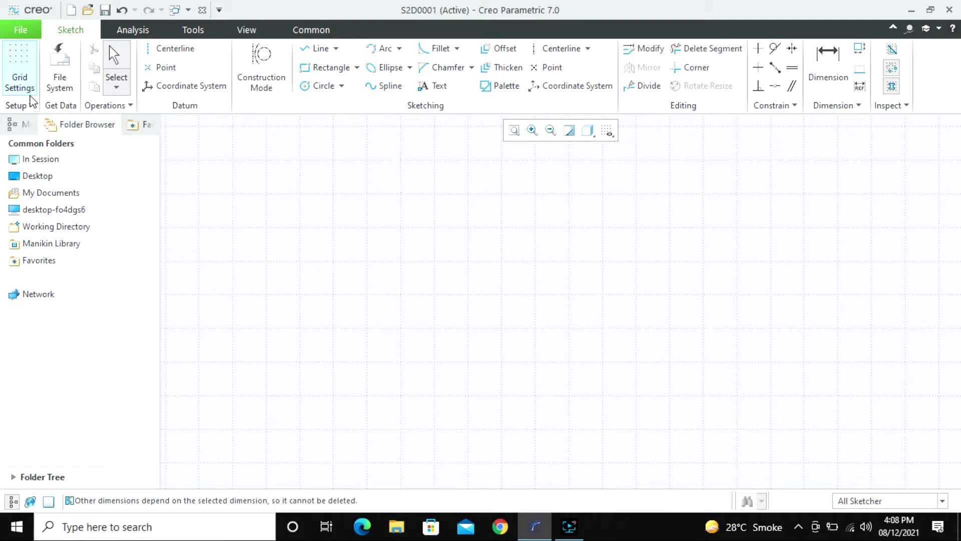
Set the sketch grid to static spacing with 10 along the X-axis and 5 along the Y-axis.
left_click(19, 83)
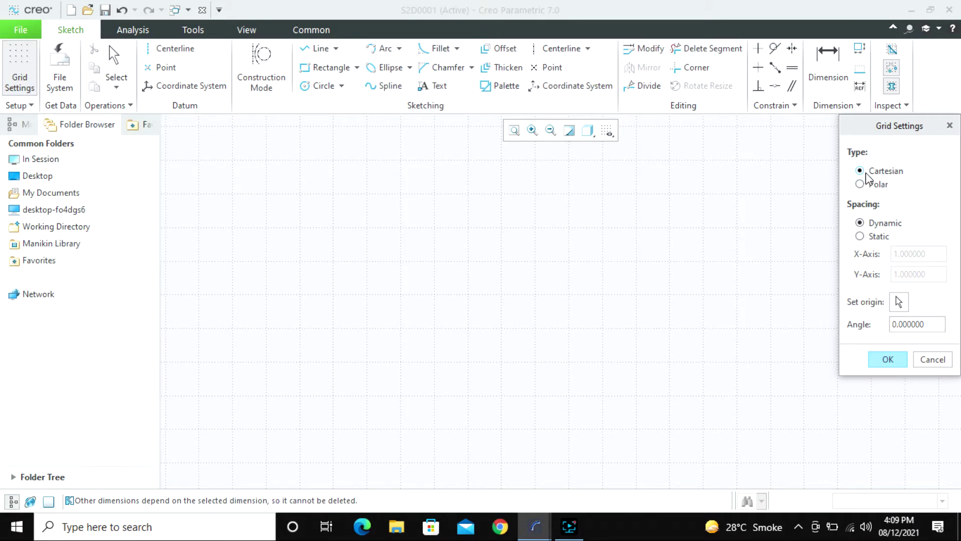
left_click(872, 238)
double_click(916, 251)
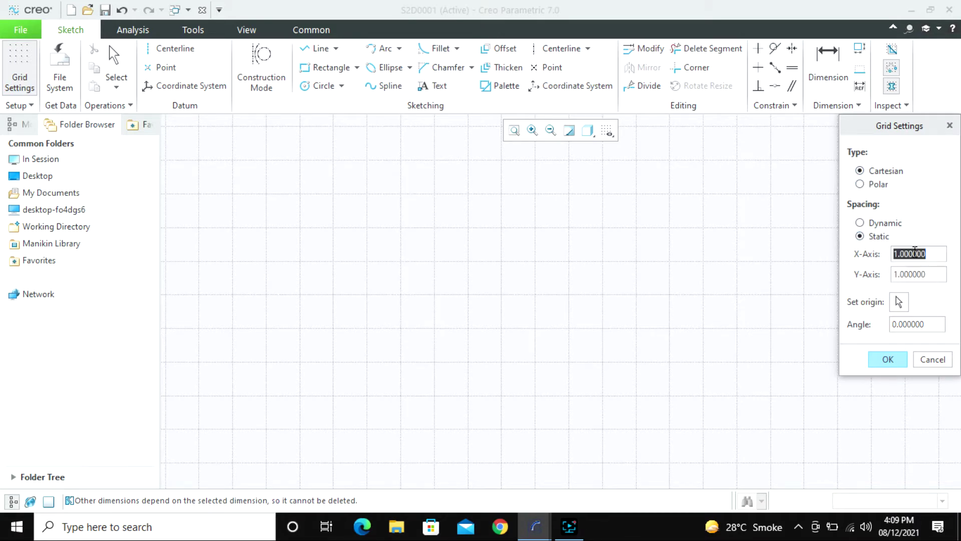
type("10")
double_click(913, 274)
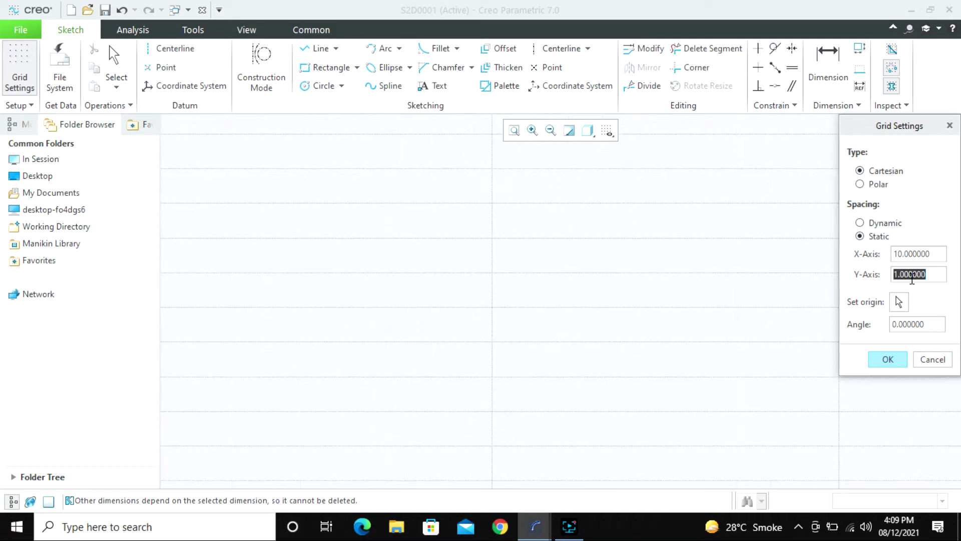
type("5")
key("Return")
left_click(897, 358)
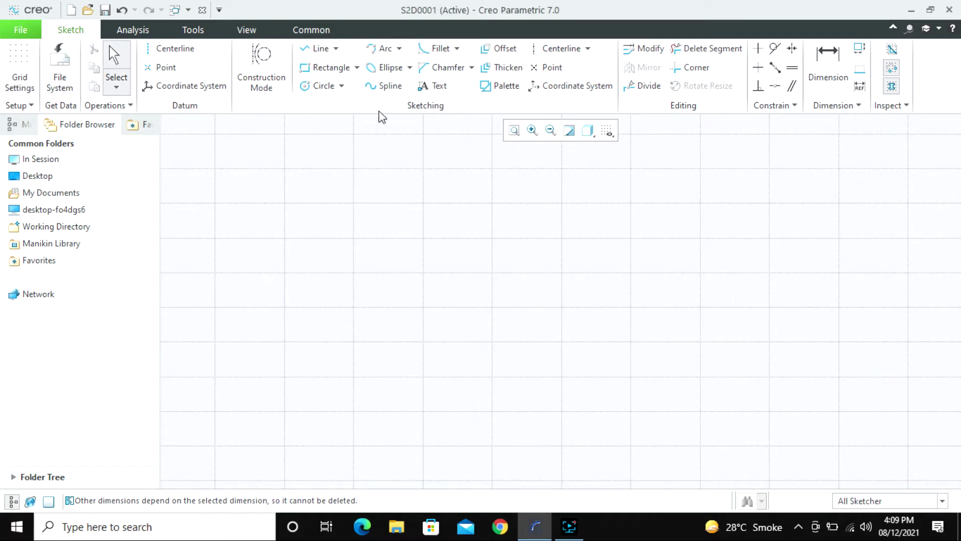
Start the Line tool and enable snapping to the grid.
left_click(317, 48)
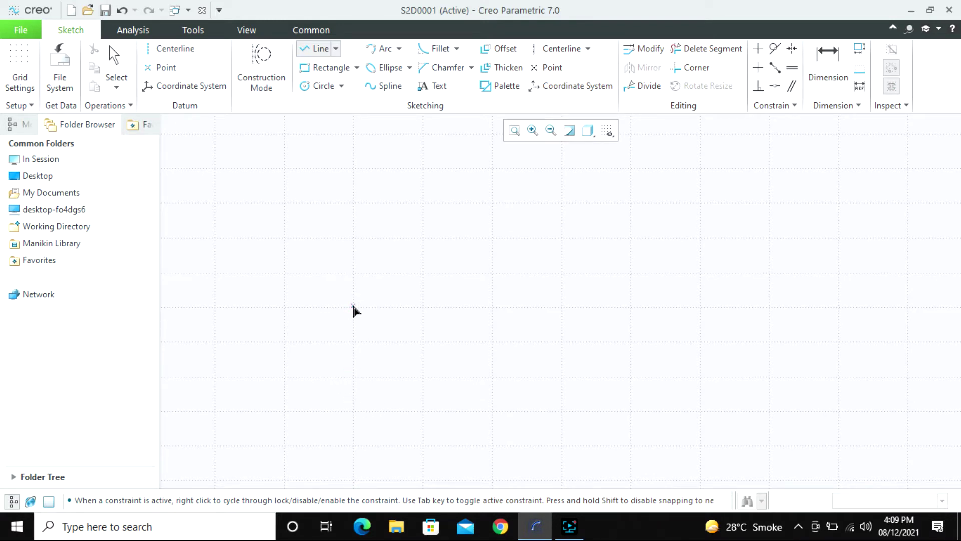
right_click(350, 286)
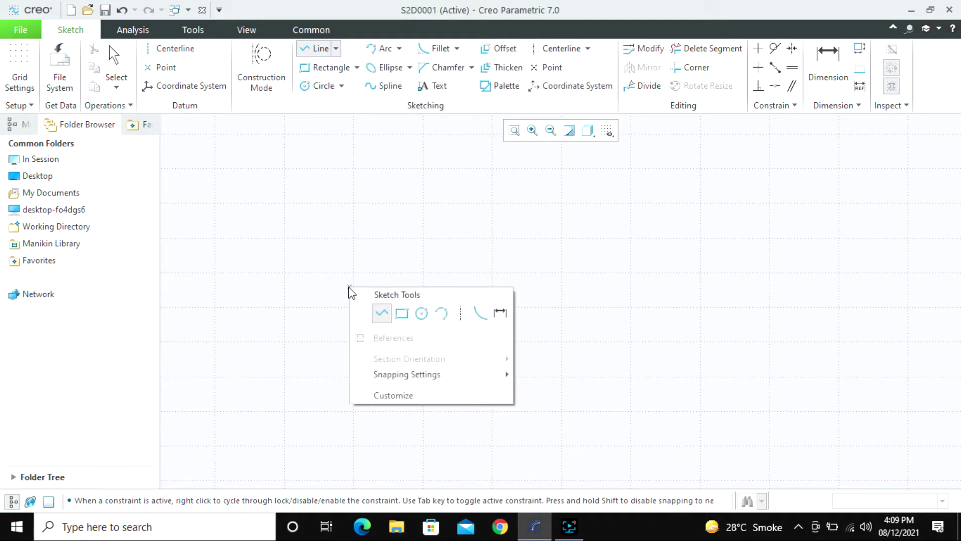
mouse_move(410, 374)
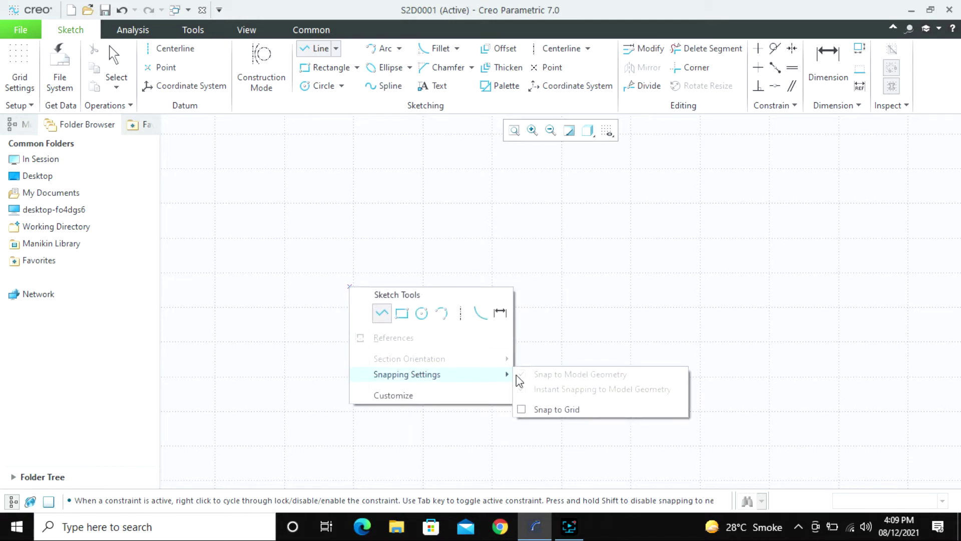
left_click(557, 410)
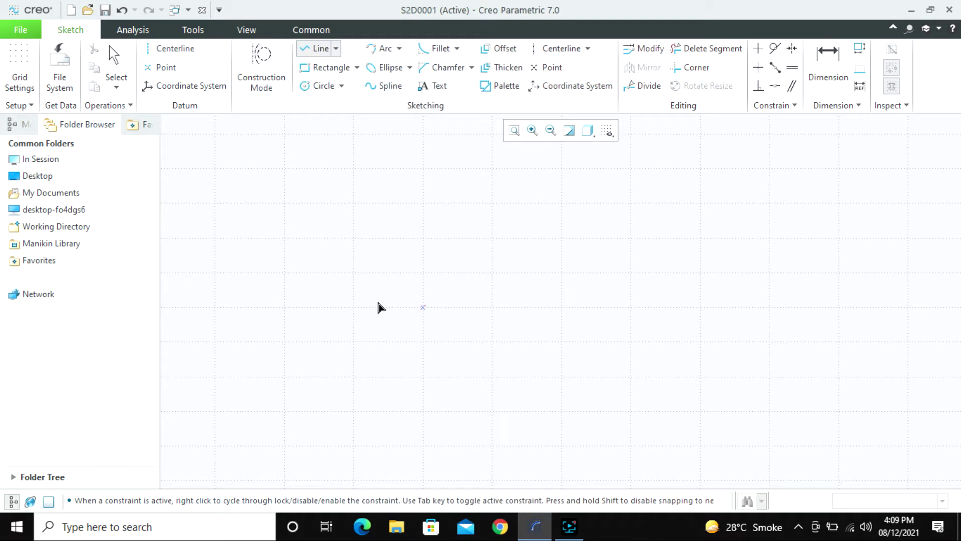
Draw a closed right triangle on grid points, 50 wide along the horizontal base and 20 high on its right side.
left_click(294, 305)
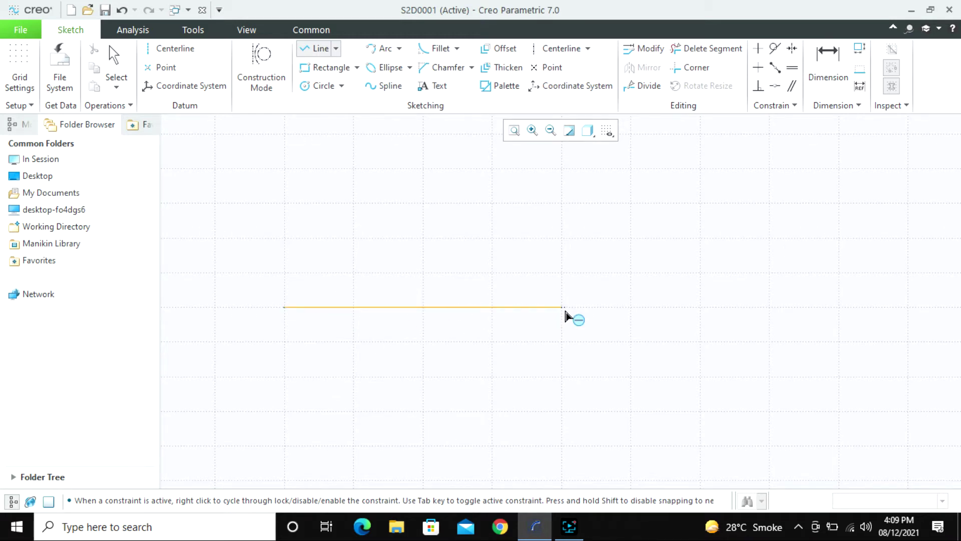
left_click(629, 307)
left_click(631, 169)
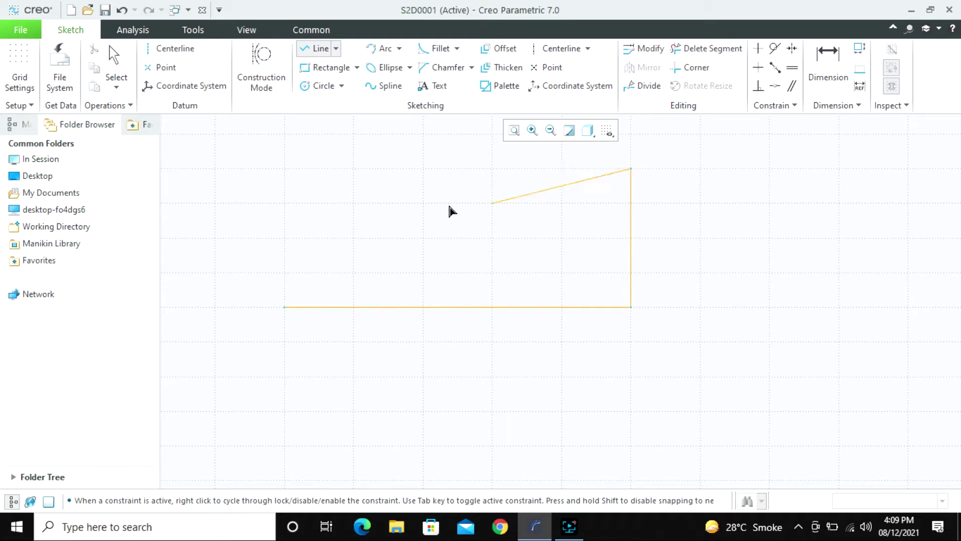
left_click(287, 310)
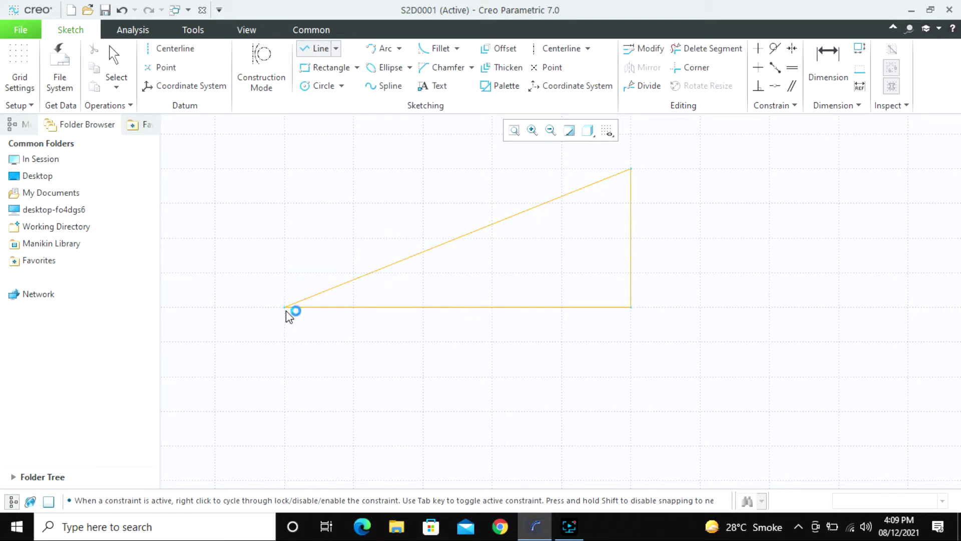
middle_click(406, 382)
middle_click(398, 388)
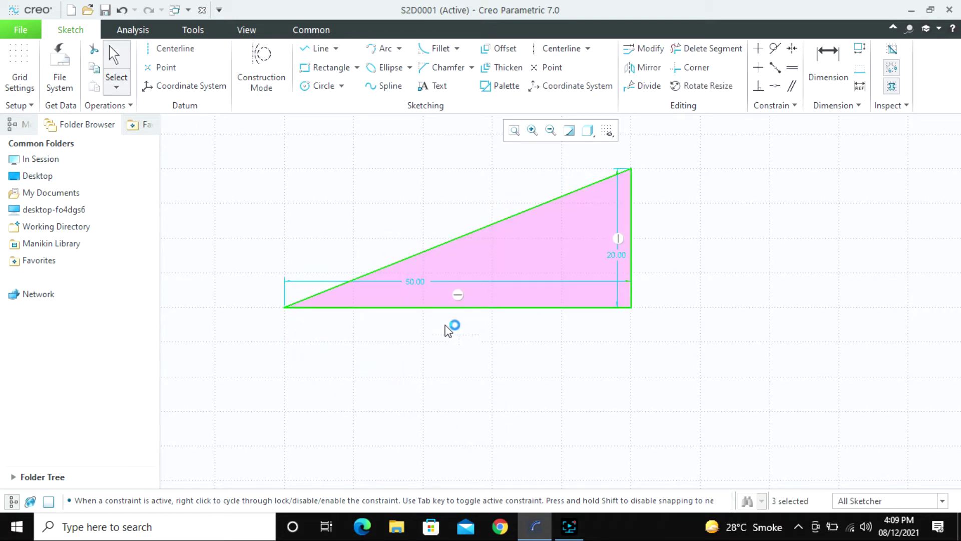
Move the base dimension below the triangle and the height dimension outside its vertical side.
left_click_drag(414, 282, 440, 344)
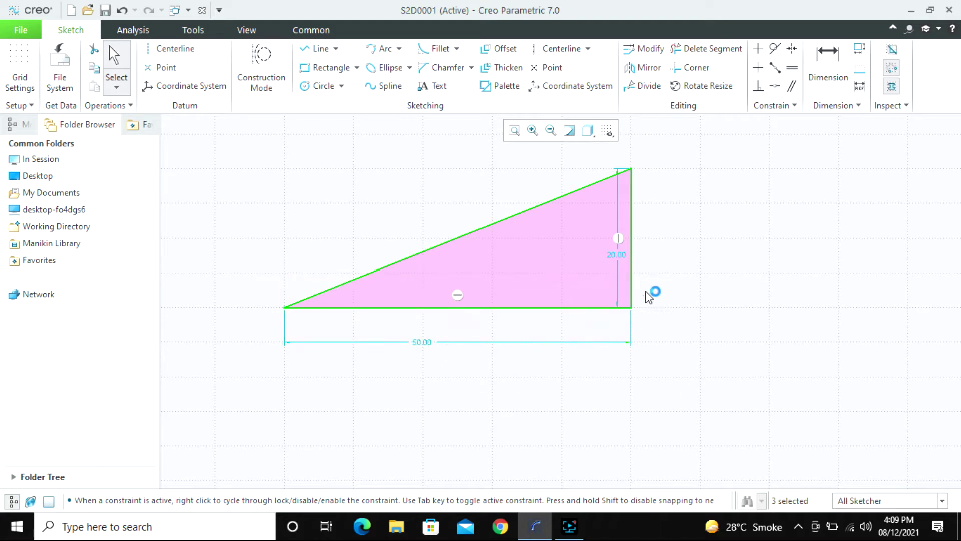
left_click_drag(614, 251, 663, 245)
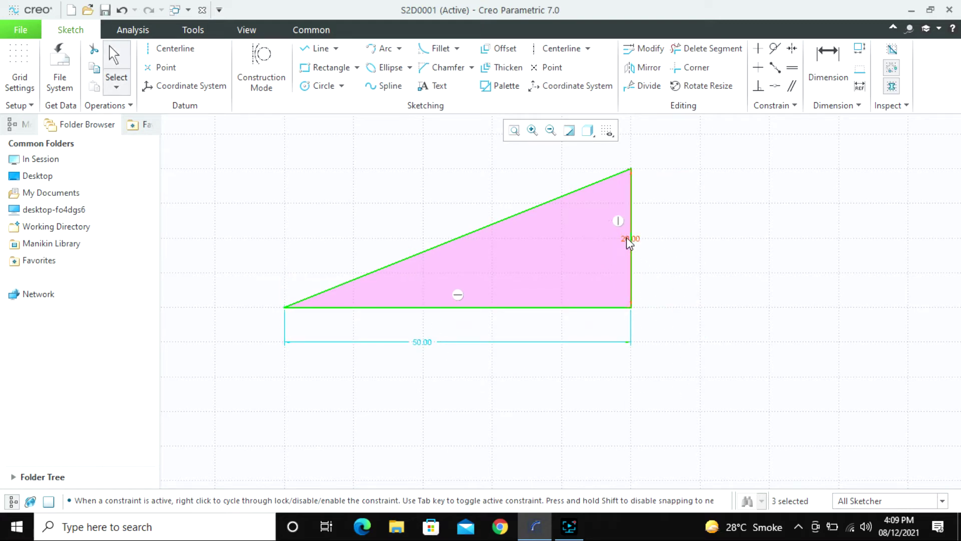
left_click_drag(637, 246, 671, 256)
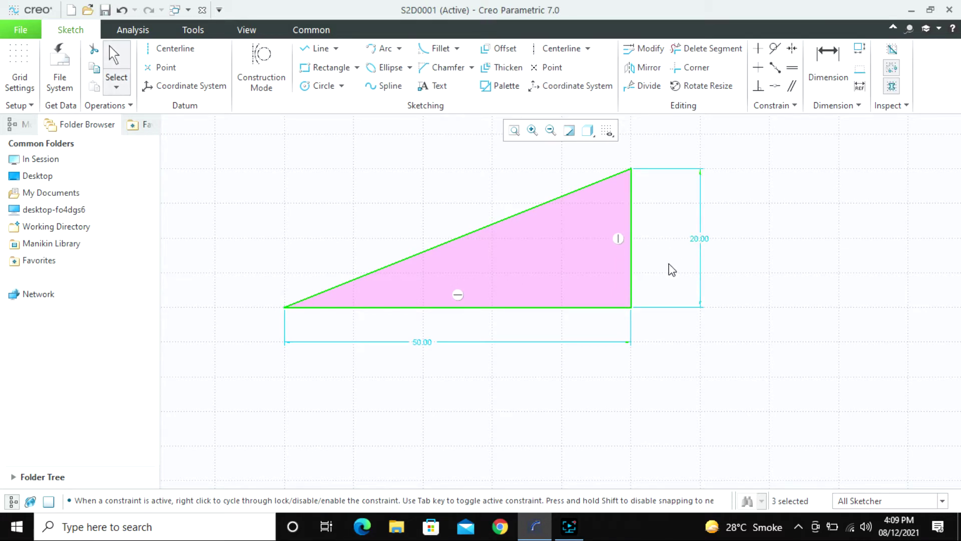
Turn off snapping to the grid.
right_click(669, 269)
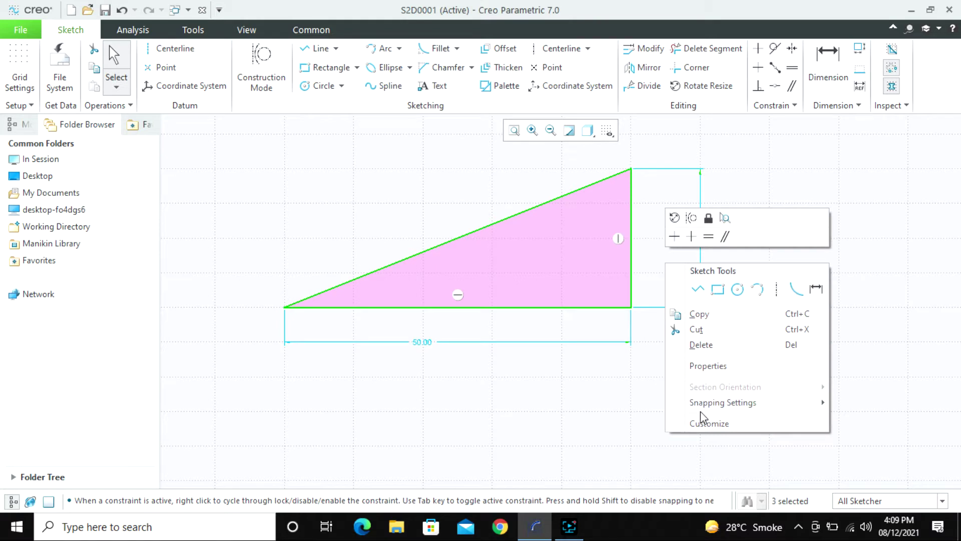
mouse_move(711, 403)
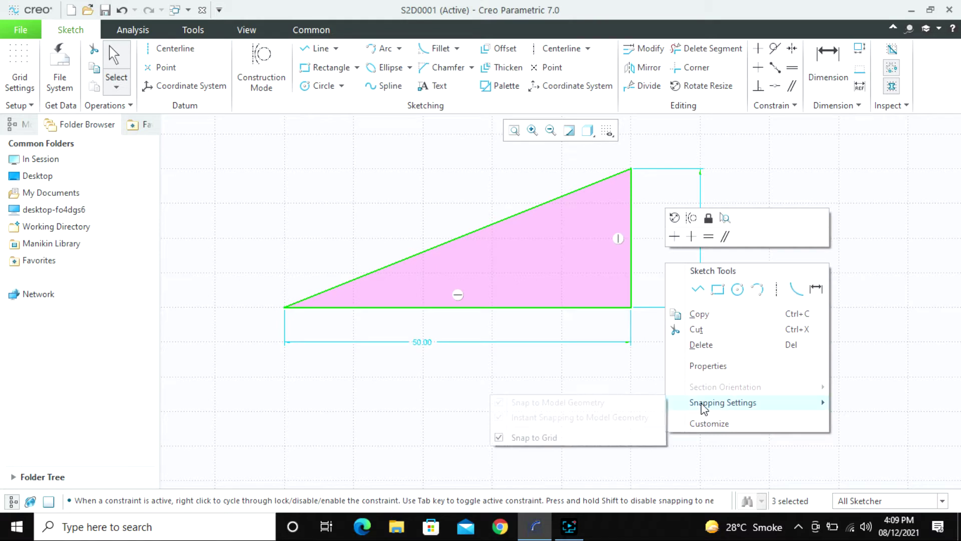
left_click(553, 438)
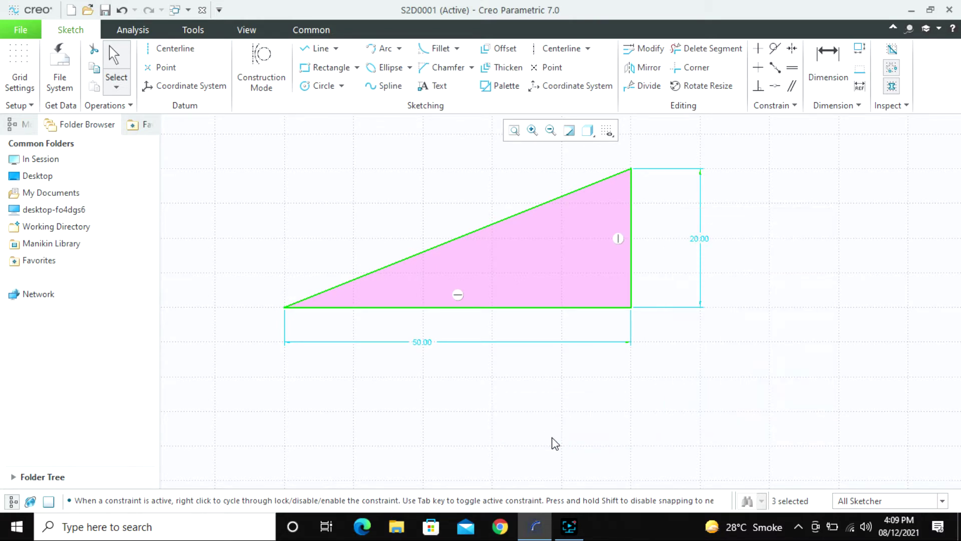
Draw a closed slanted triangle freehand below the right triangle, with its vertices off the grid points.
left_click(319, 31)
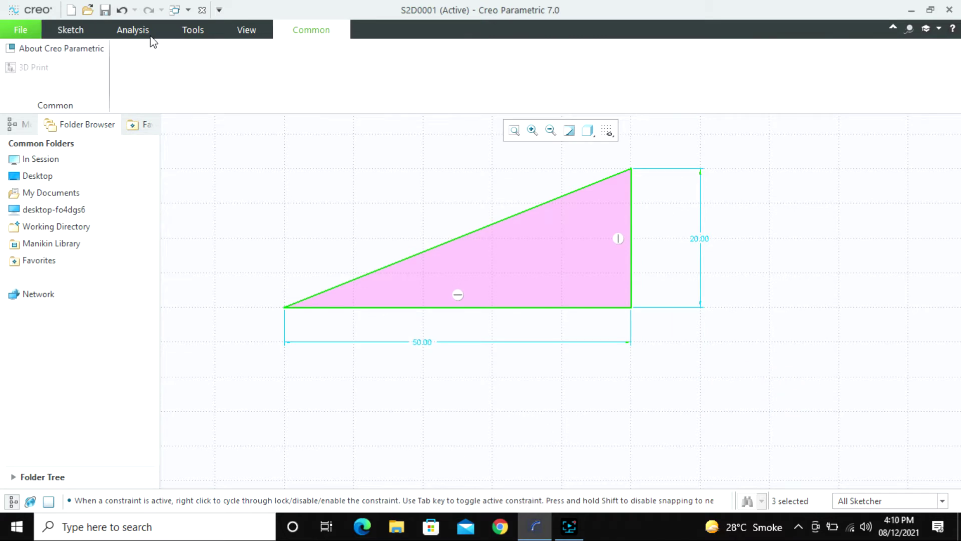
left_click(73, 30)
left_click(309, 50)
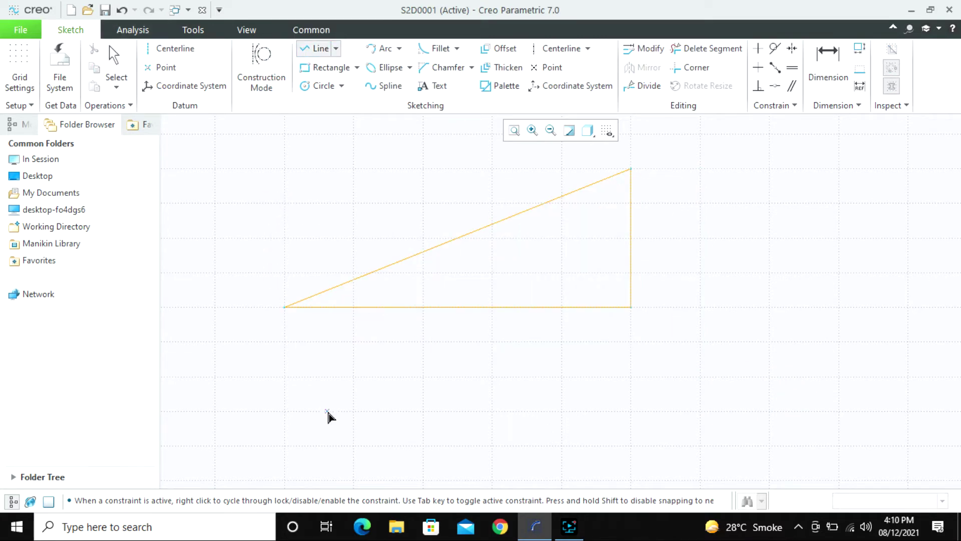
left_click(289, 380)
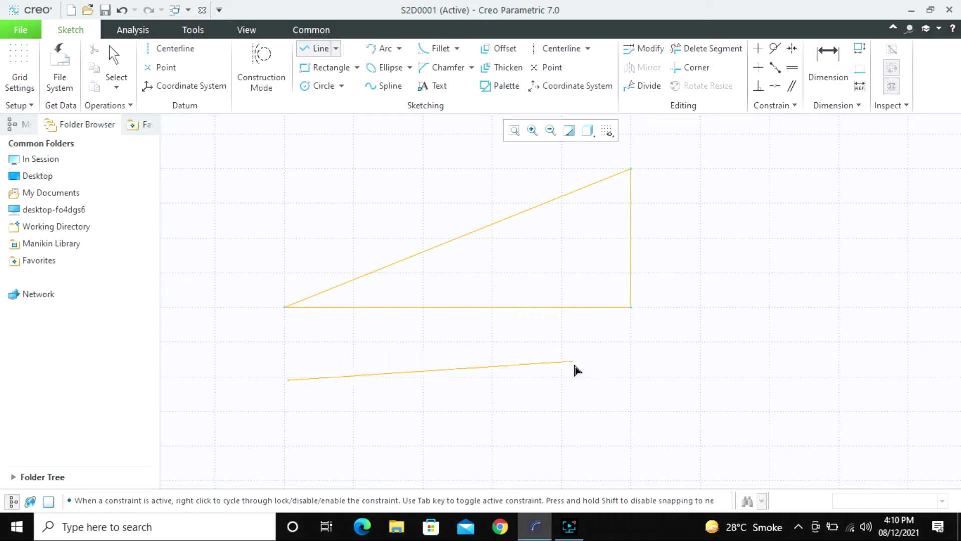
left_click(621, 453)
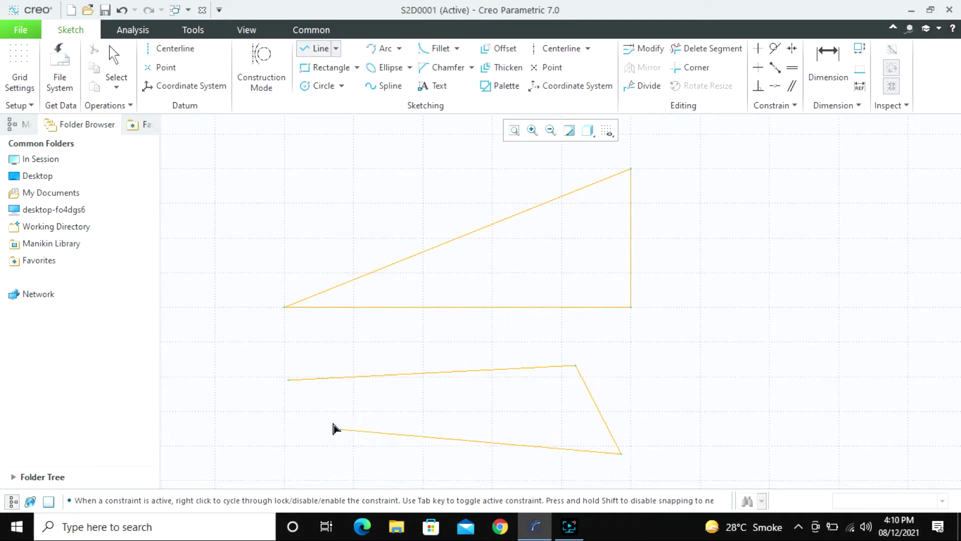
left_click(289, 381)
middle_click(363, 417)
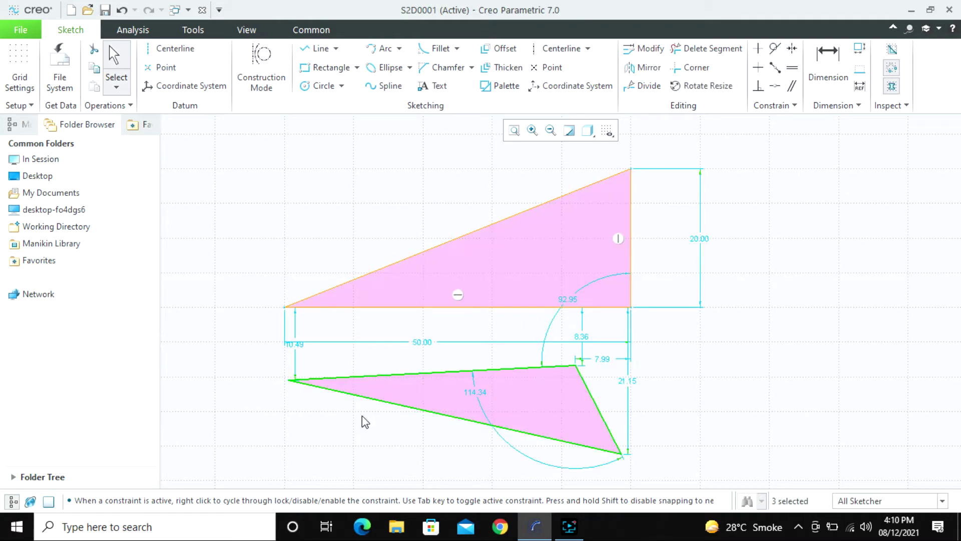
left_click(666, 383)
Delete both triangles together with their dimensions.
scroll(477, 210, "up", 3)
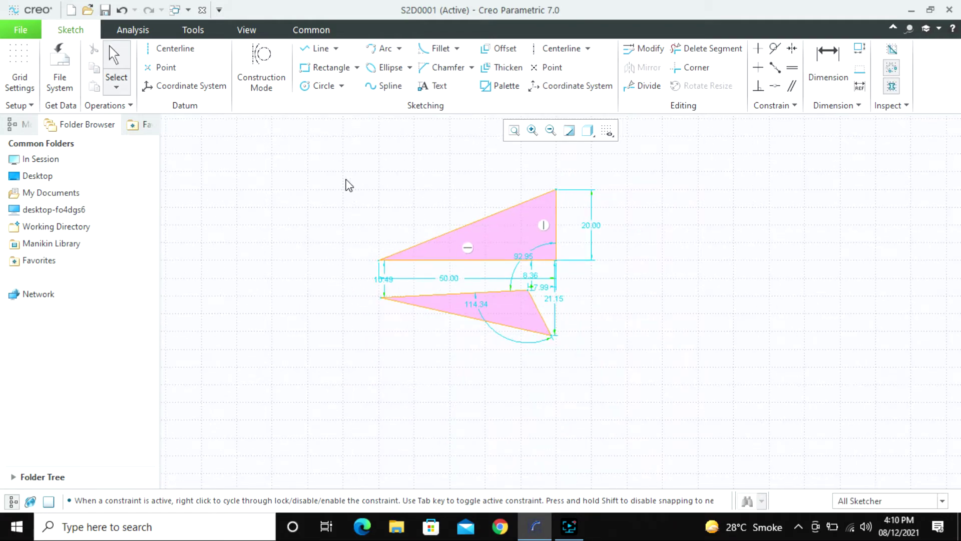
mouse_move(353, 169)
left_mouse_down()
mouse_move(621, 359)
mouse_move(654, 397)
left_mouse_up()
key("Delete")
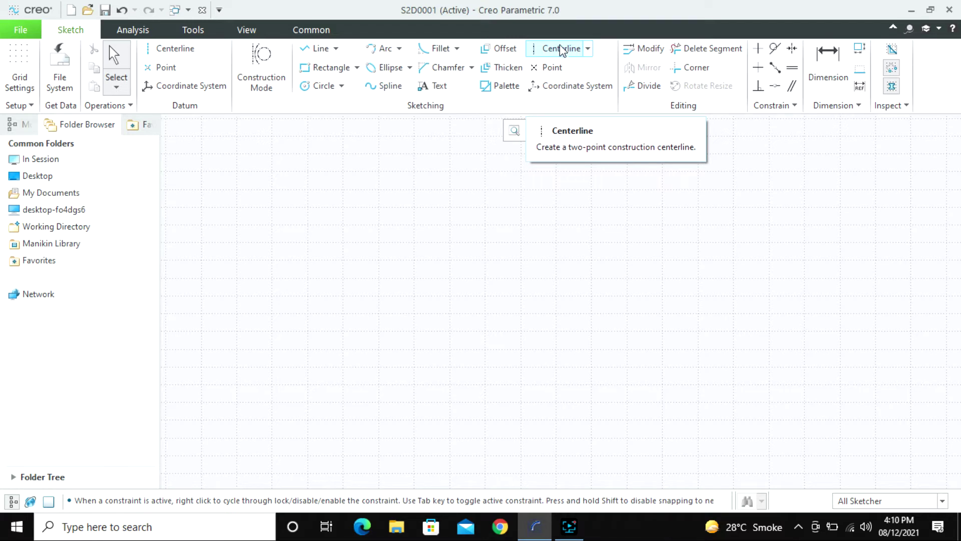
Draw one vertical and one horizontal construction centerline that cross near the middle of the sketch.
left_click(562, 48)
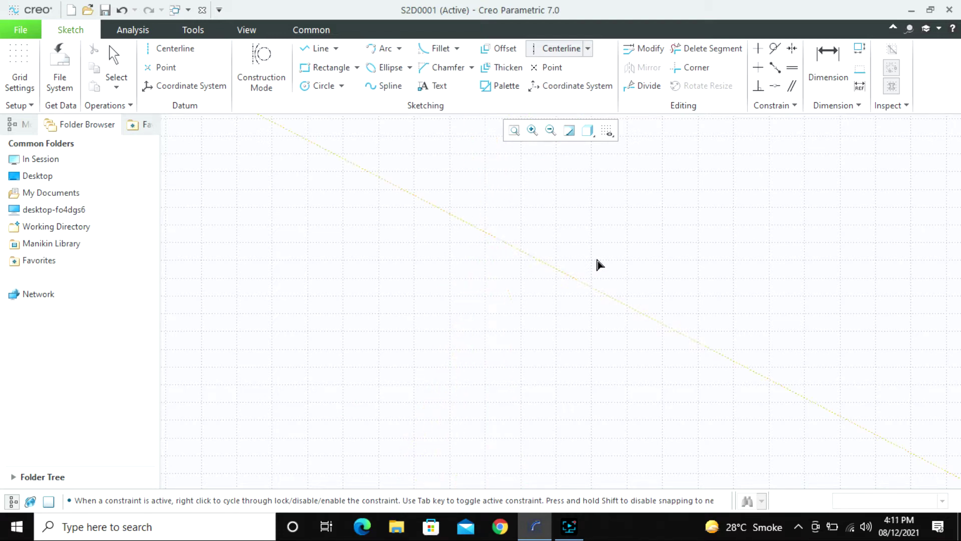
left_click(489, 442)
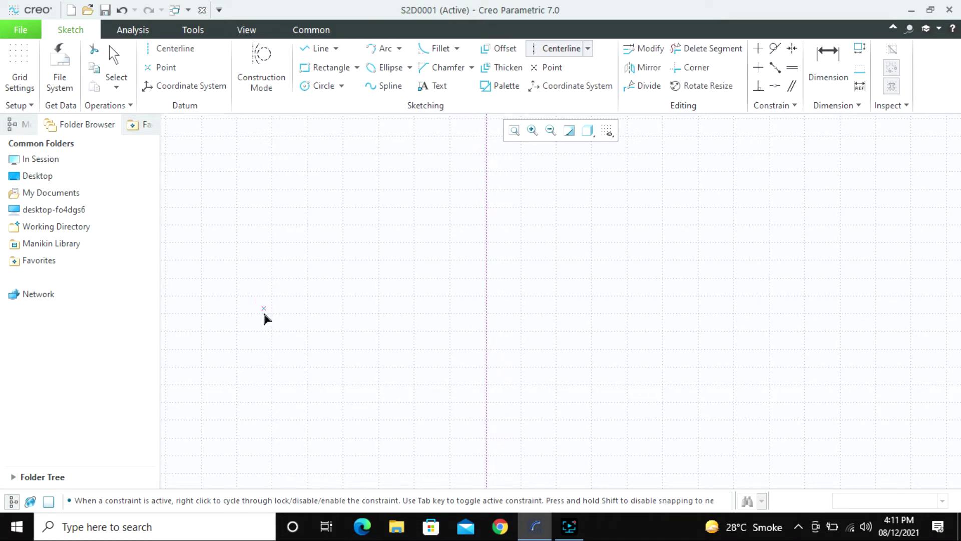
left_click(251, 304)
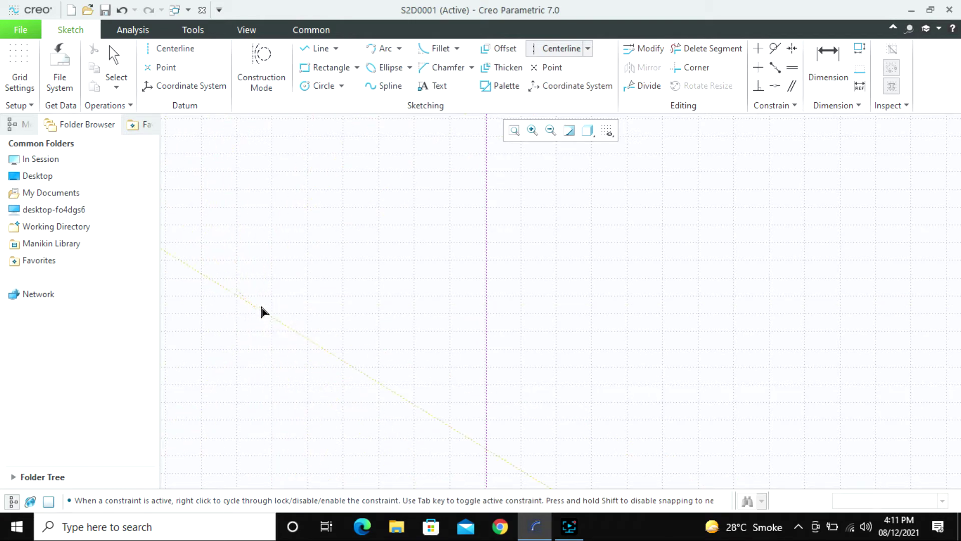
left_click(732, 309)
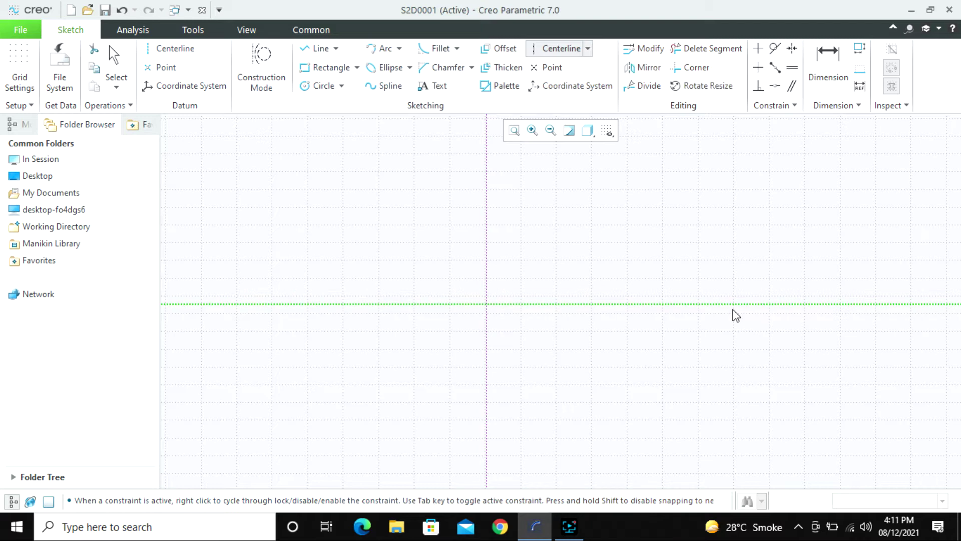
middle_click(738, 338)
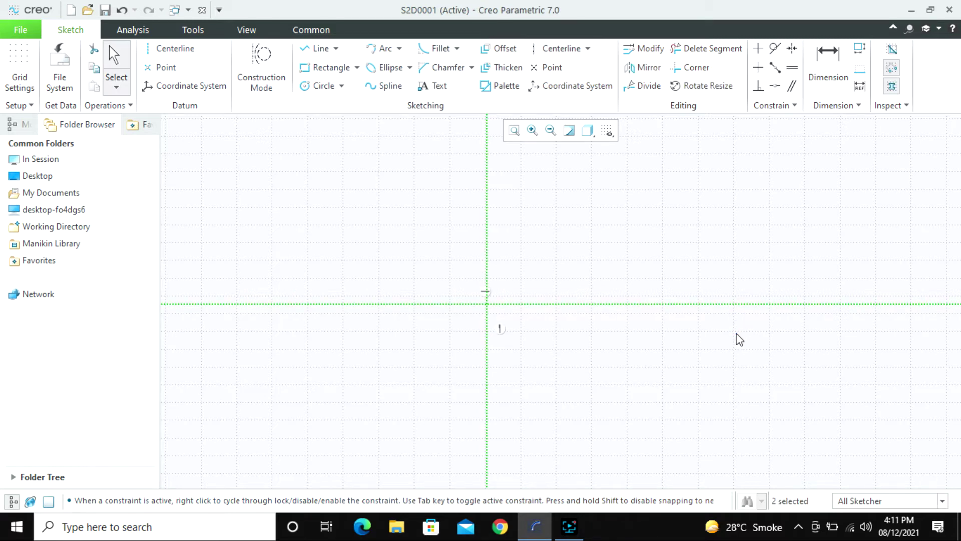
left_click(738, 338)
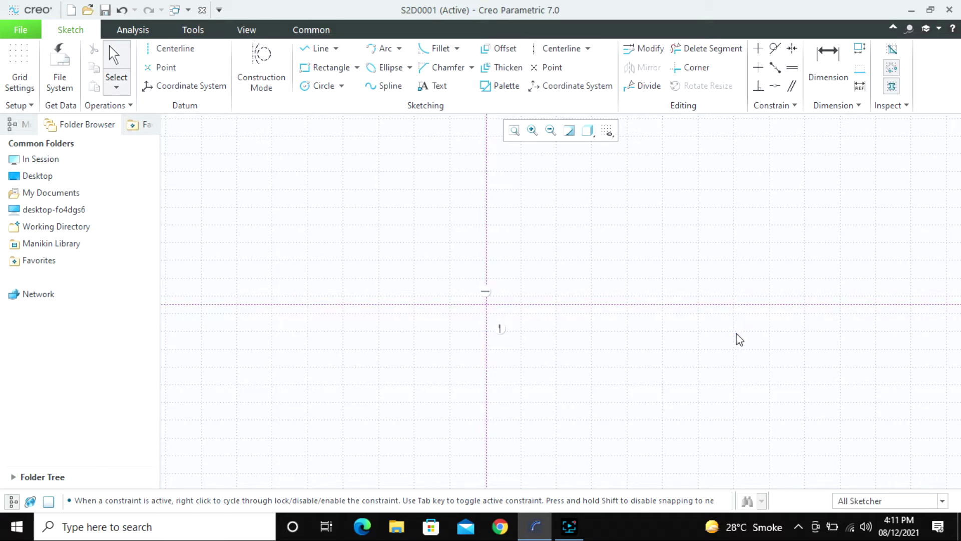
Draw a closed stepped profile from the centerline intersection, with a base about 41.43, right side 14.47, ledge 13.28, rise 16.85 and a slanted edge.
left_click(306, 49)
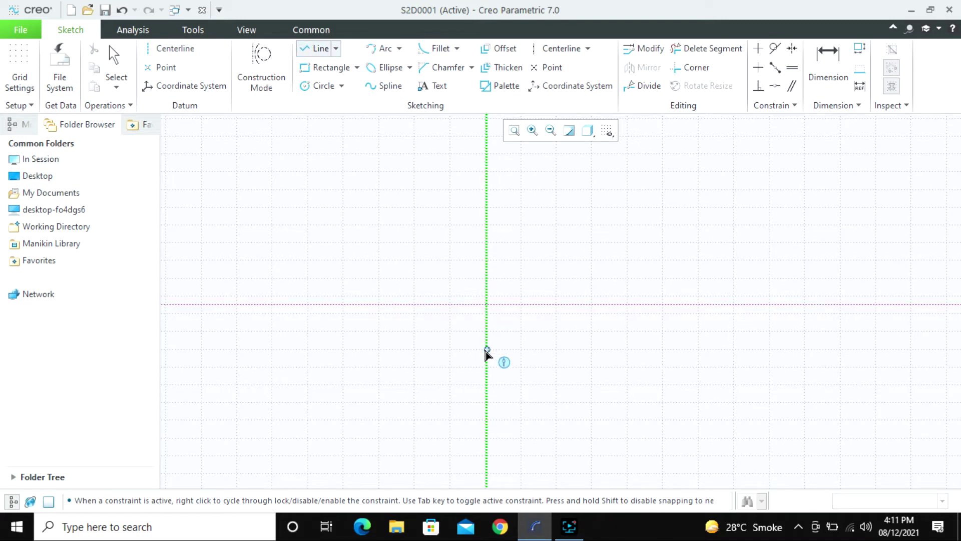
left_click(488, 307)
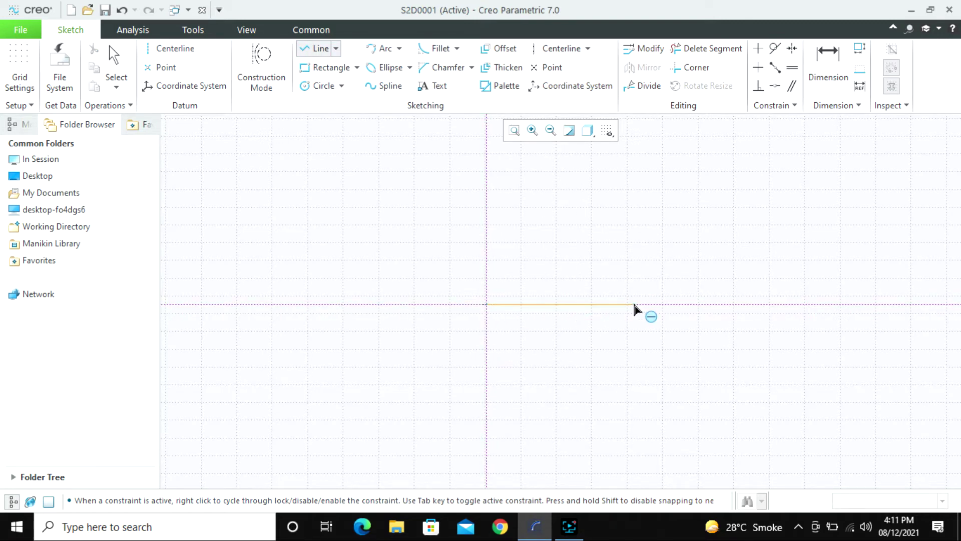
left_click(633, 305)
left_click(634, 253)
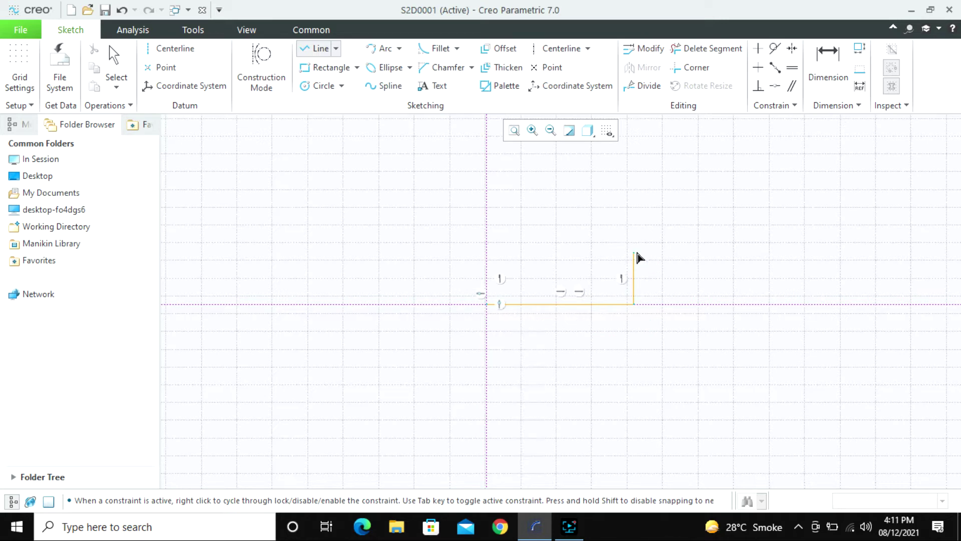
left_click(587, 253)
left_click(587, 193)
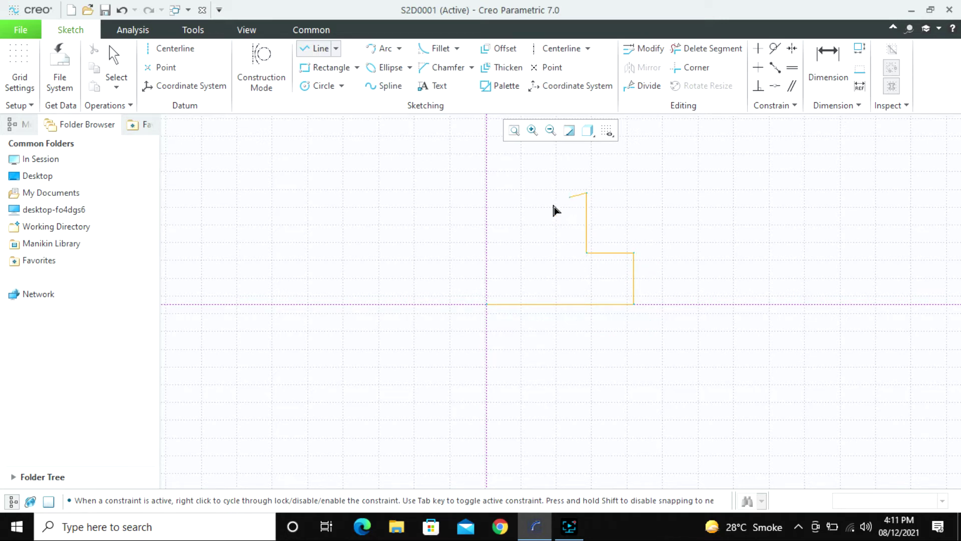
left_click(544, 238)
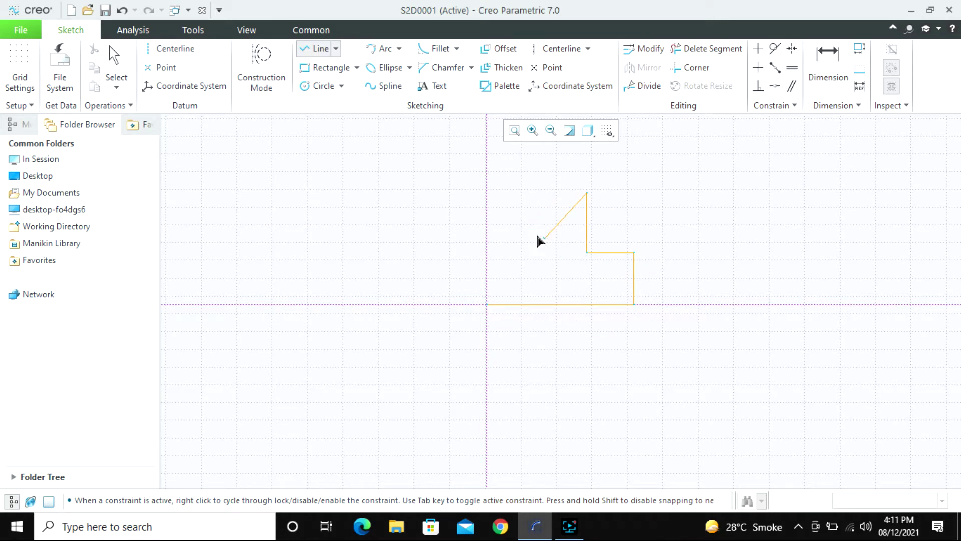
left_click(485, 248)
left_click(488, 305)
middle_click(528, 368)
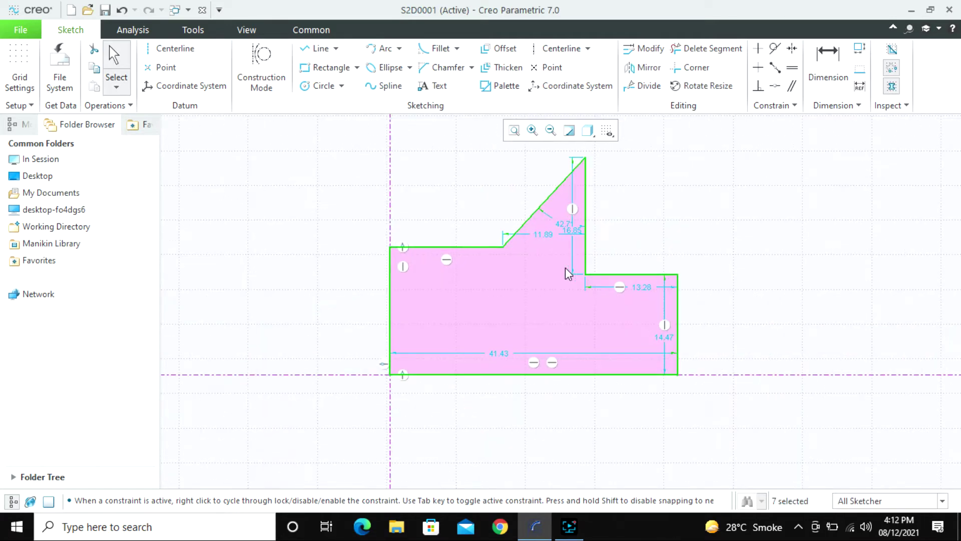
left_click(769, 230)
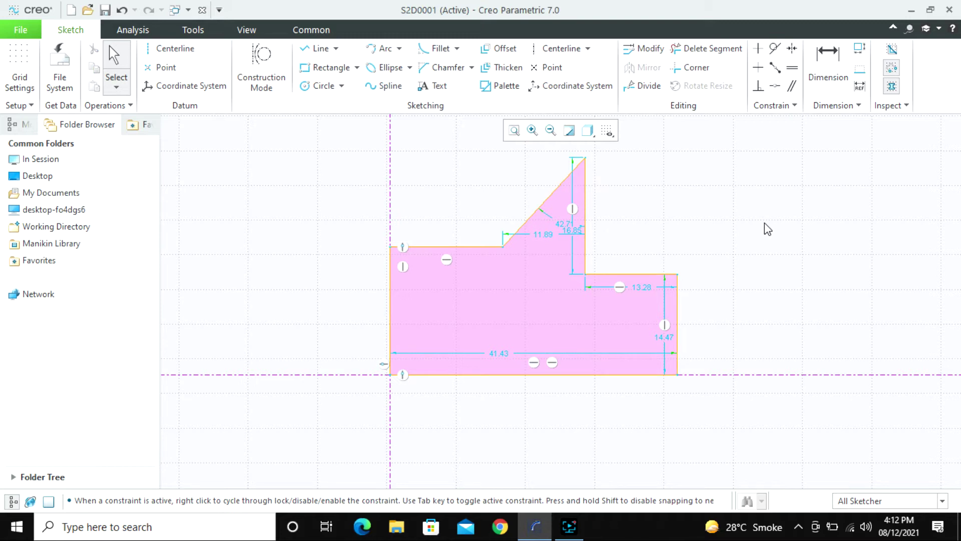
Delete the constraint holding the profile's upper-left corner on the vertical centerline and move that corner slightly to the right.
scroll(365, 231, "down", 3)
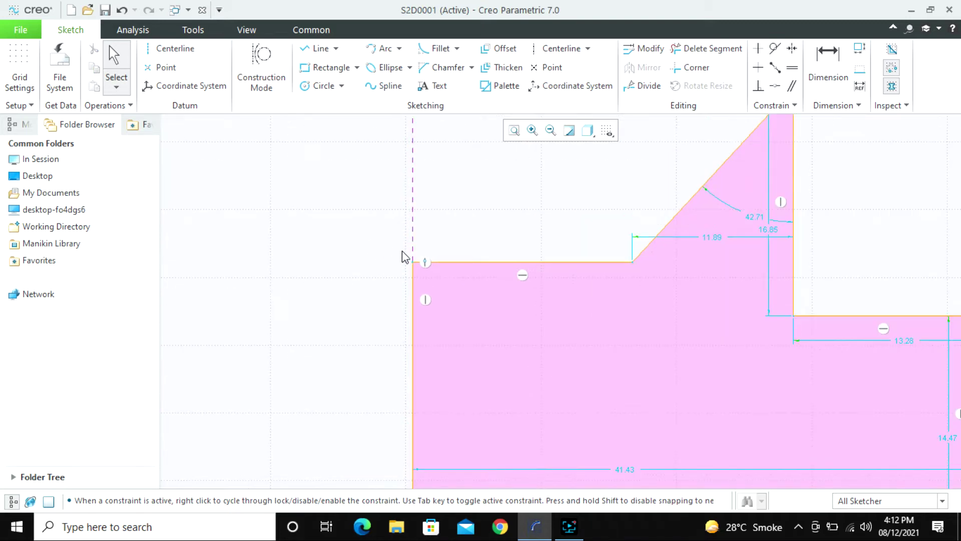
left_click(426, 262)
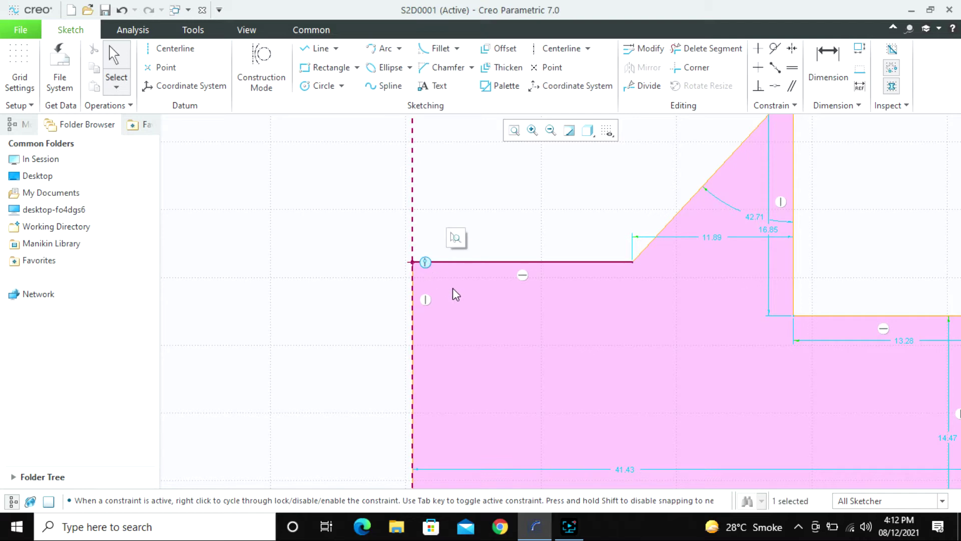
key("Delete")
left_click_drag(415, 259, 426, 263)
Replace the profile's left edge with a vertical line on the centerline, from just below the top edge down to the centerline intersection.
left_click(425, 267)
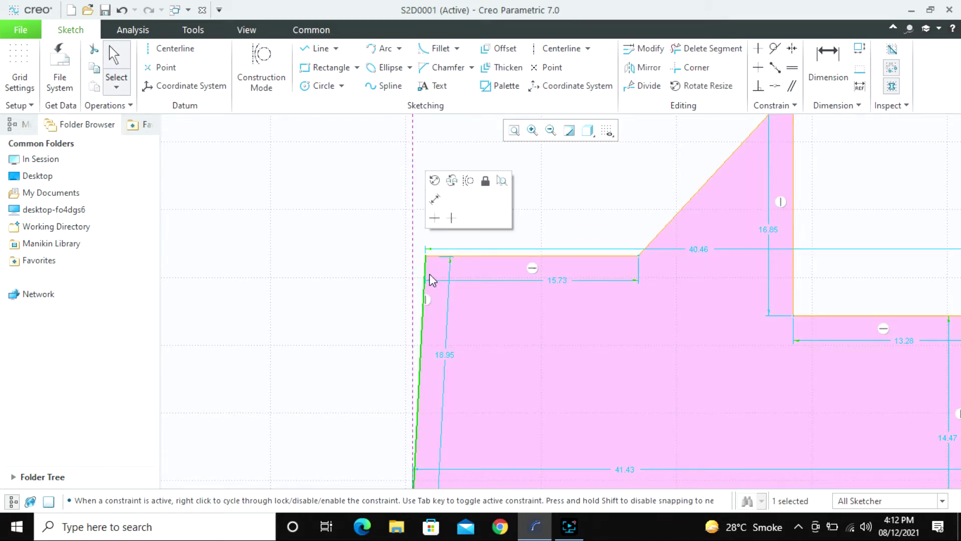
key("Delete")
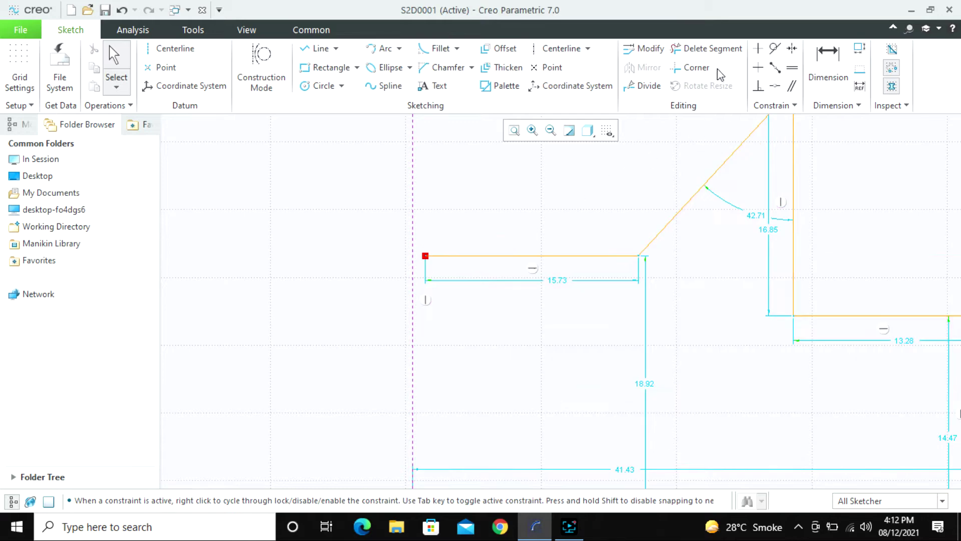
left_click(323, 48)
left_click(412, 264)
scroll(406, 285, "up", 4)
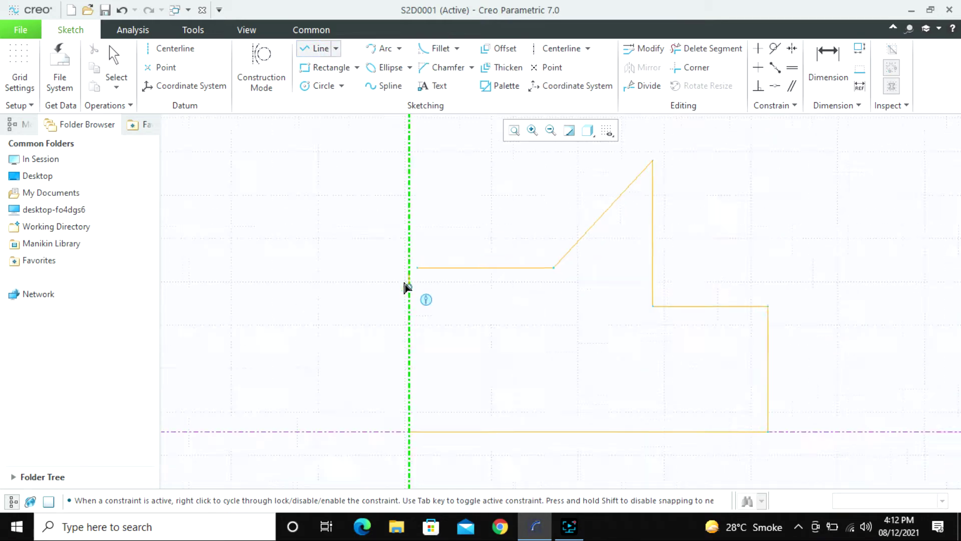
scroll(395, 325, "down", 2)
left_click(428, 338)
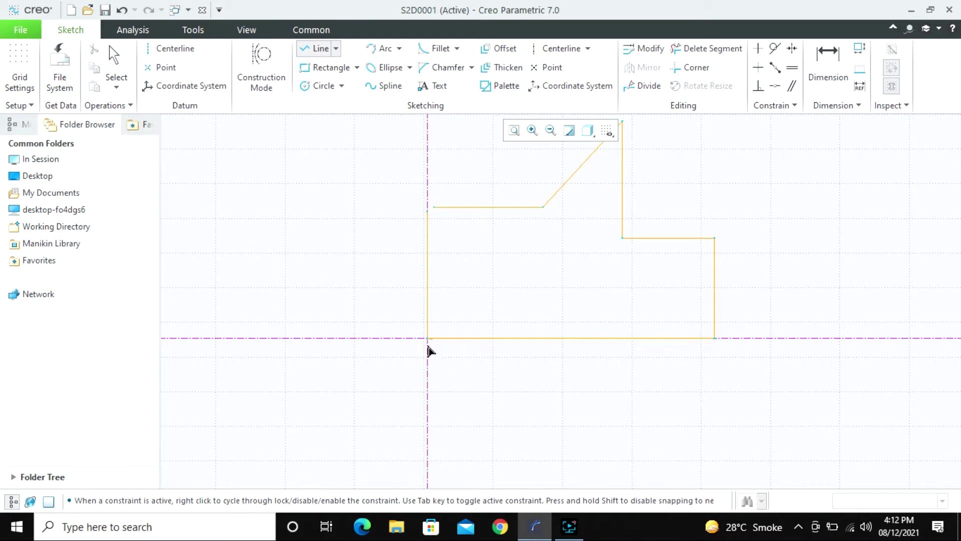
middle_click(390, 372)
middle_click(389, 372)
Raise the left line's upper endpoint to about 19.06 and bring the top edge's left end beside it, leaving a tiny gap.
scroll(439, 180, "down", 3)
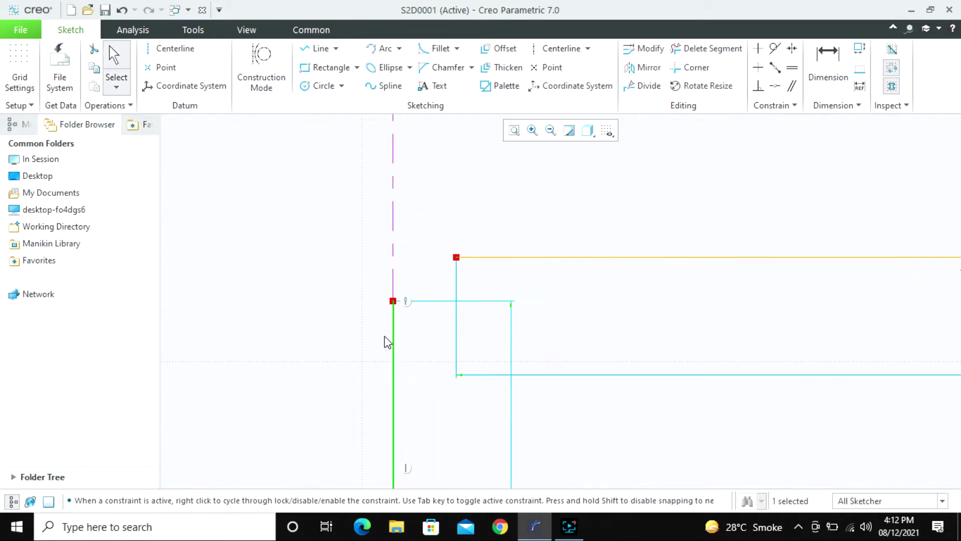
left_click_drag(396, 290, 397, 249)
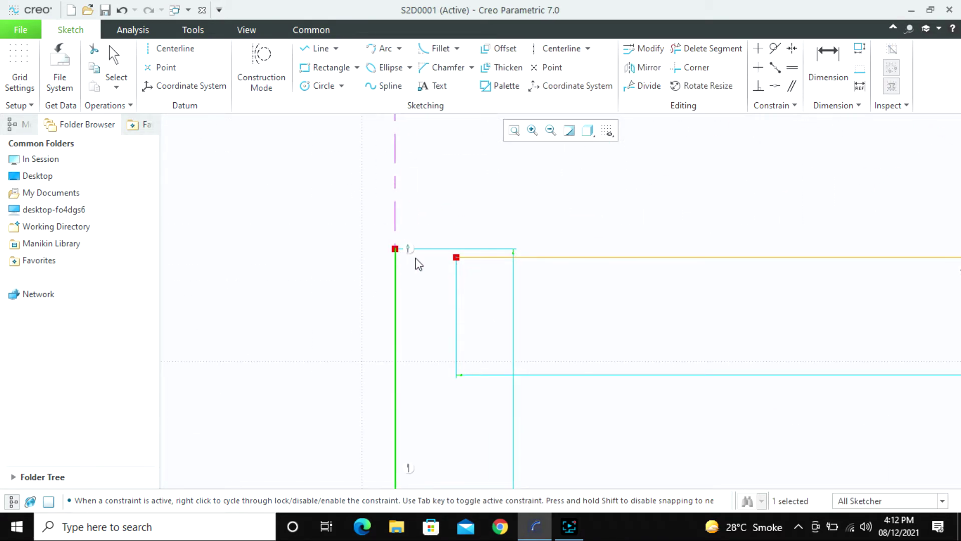
mouse_move(455, 258)
left_mouse_down()
mouse_move(435, 245)
mouse_move(399, 251)
left_mouse_up()
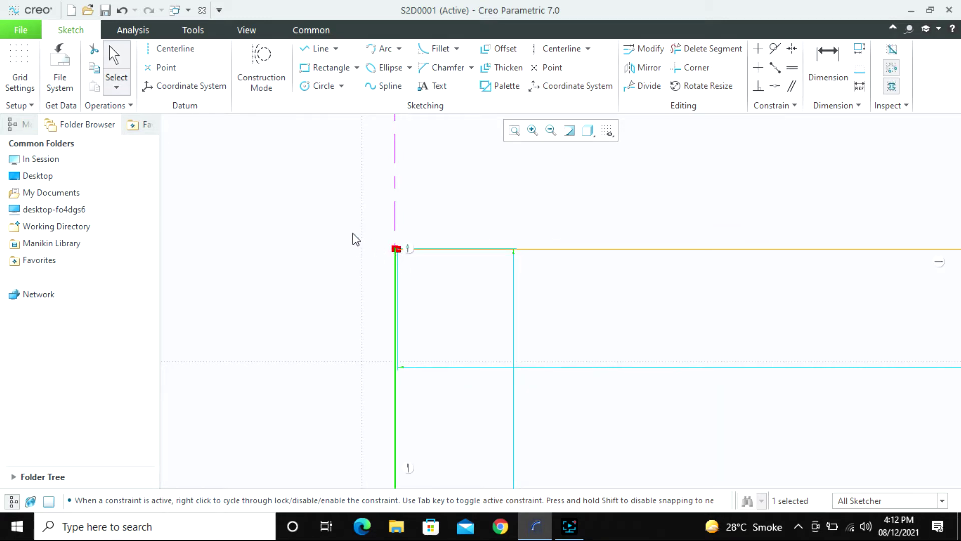
scroll(352, 239, "up", 5)
scroll(719, 329, "up", 3)
scroll(429, 260, "down", 1)
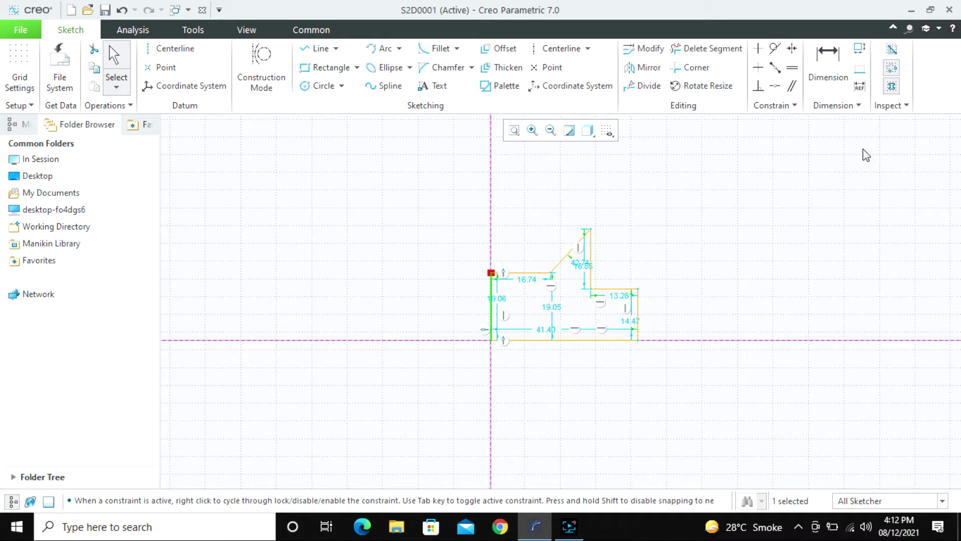
Turn off open-end highlighting and closed-loop shading, and inspect the profile's nearly closed upper-left corner.
left_click(892, 68)
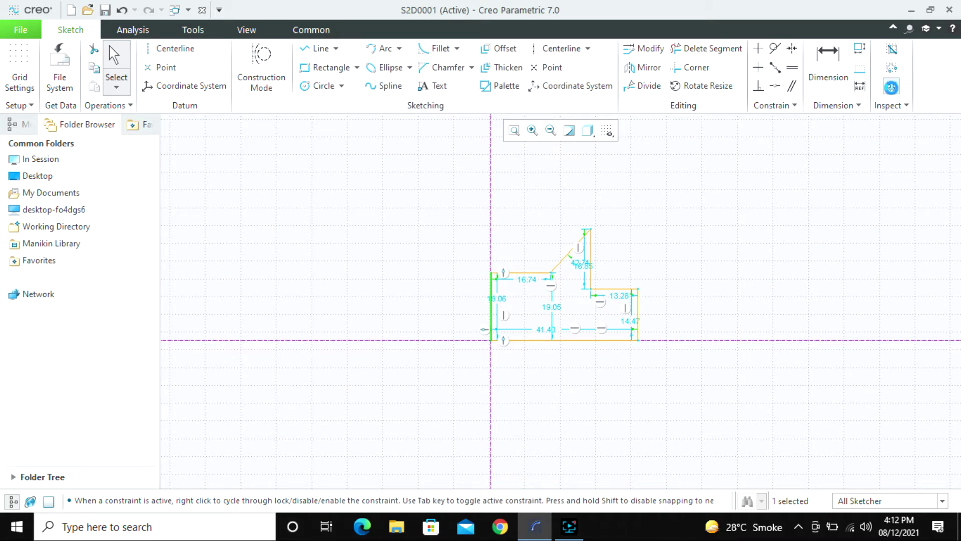
left_click(799, 249)
scroll(507, 320, "down", 1)
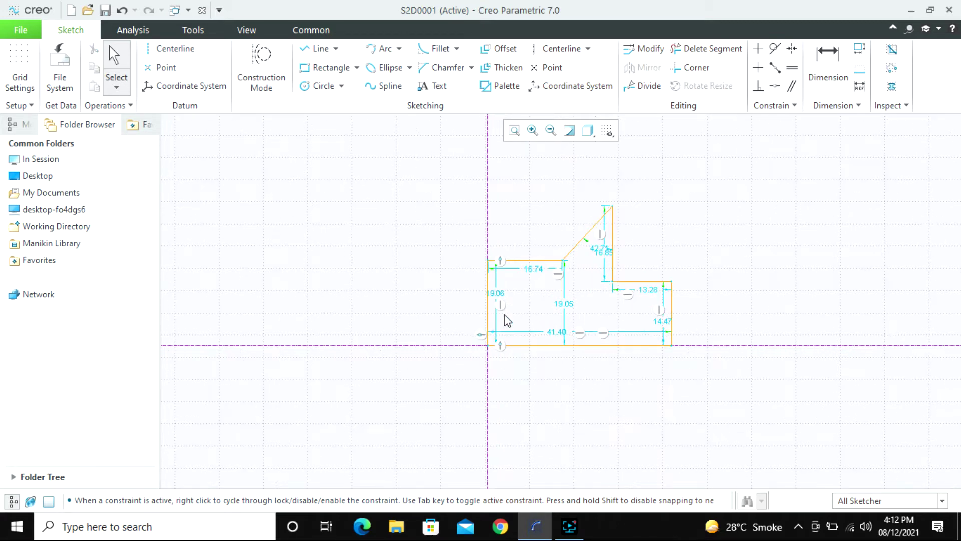
scroll(397, 313, "down", 3)
scroll(377, 320, "up", 2)
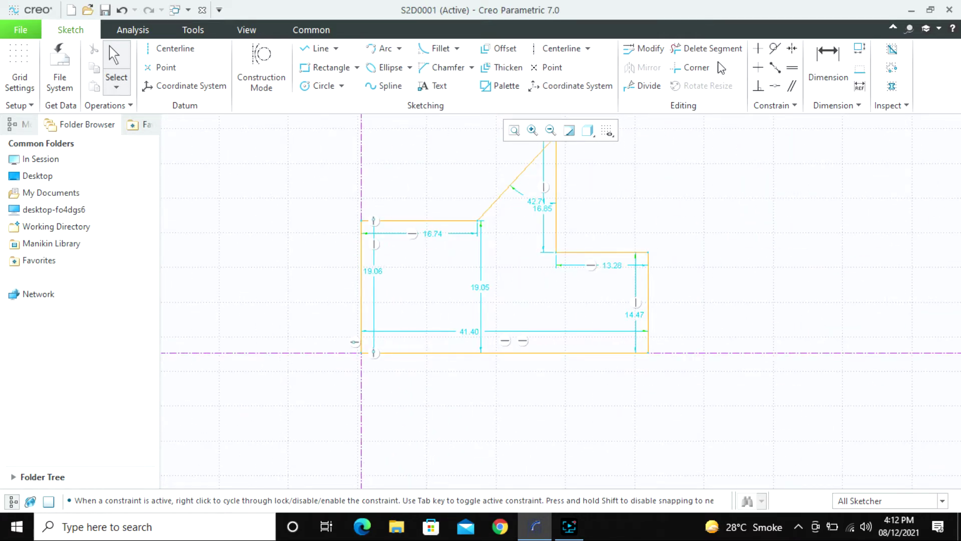
Start the Corner trim tool and leave it without trimming any entities.
left_click(699, 69)
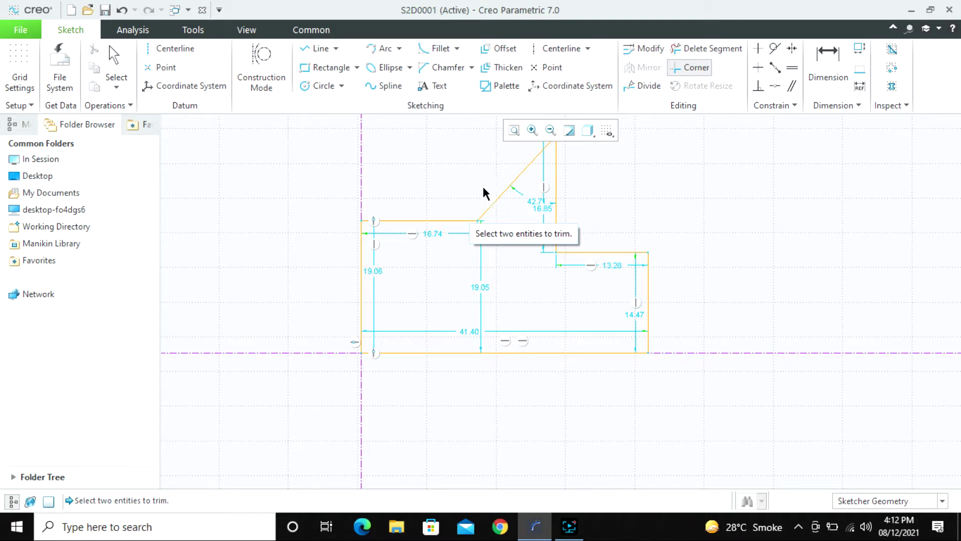
key("Escape")
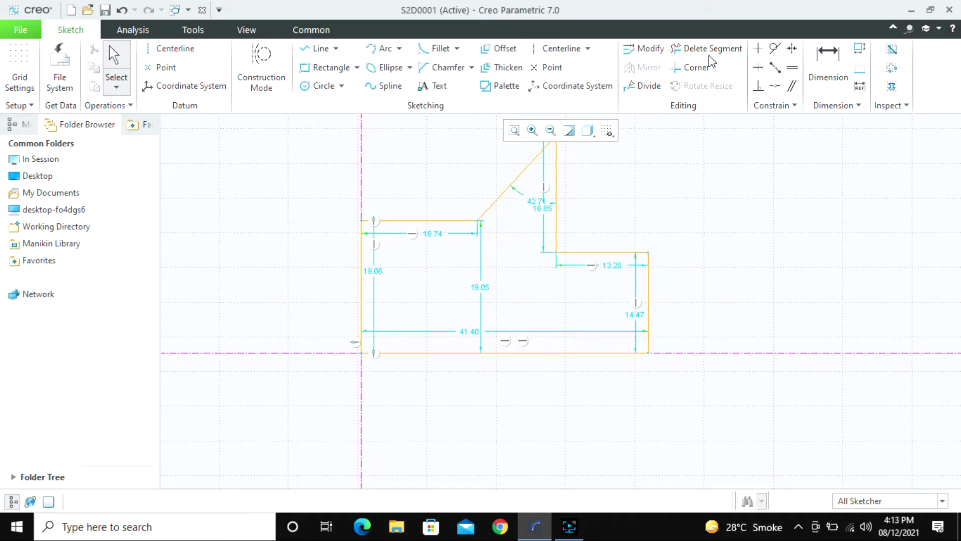
Turn on open-end highlighting and inspect the gap between the left line and top edge at the profile's upper-left corner.
left_click(892, 70)
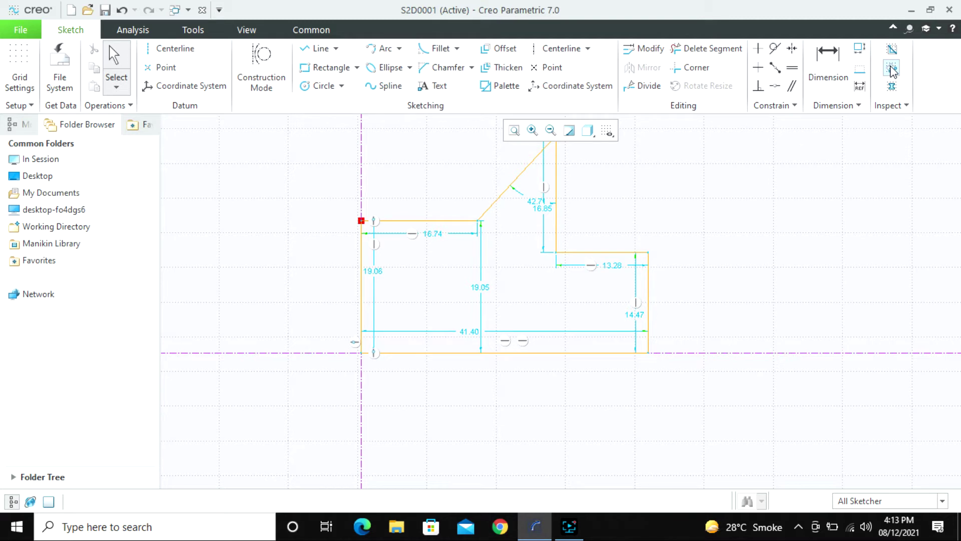
scroll(735, 314, "up", 1)
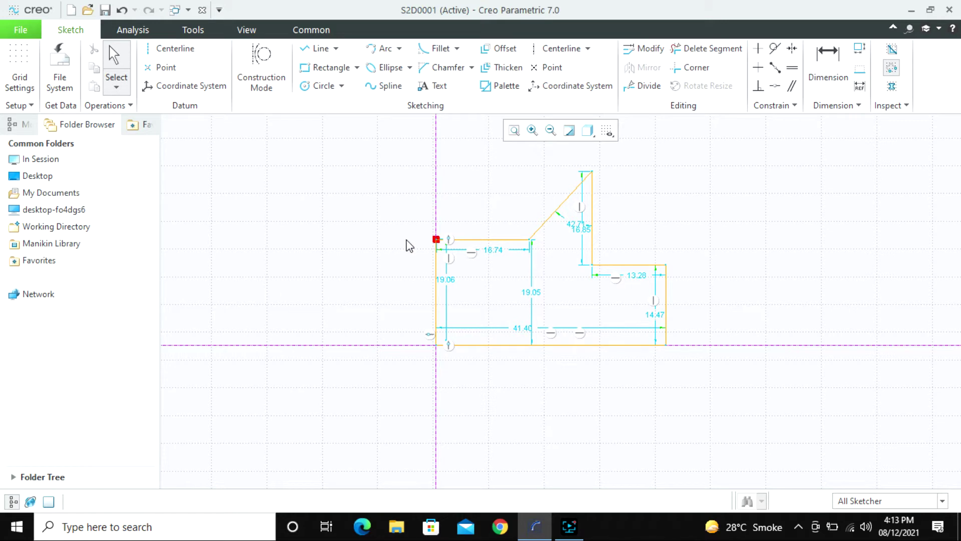
left_click(533, 130)
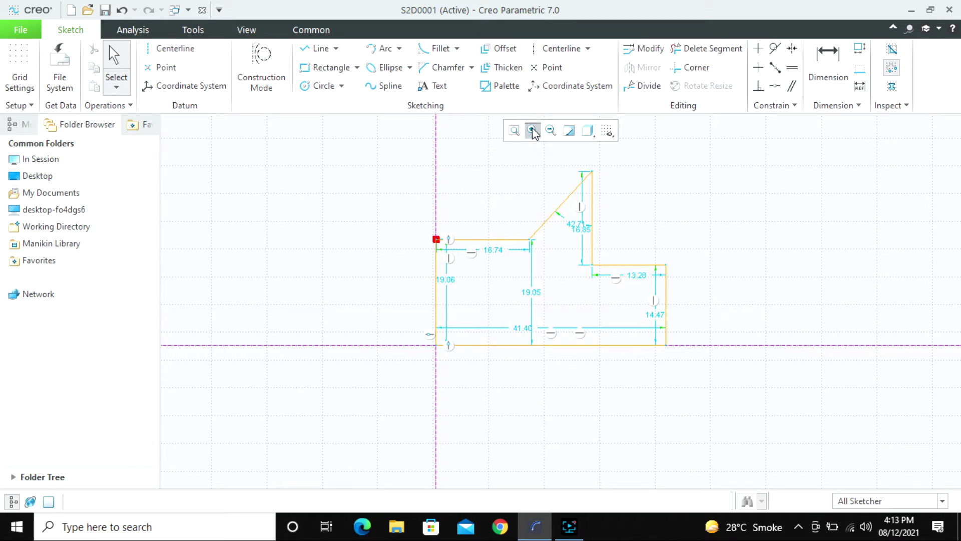
left_click(421, 226)
left_click(450, 262)
left_click(534, 218)
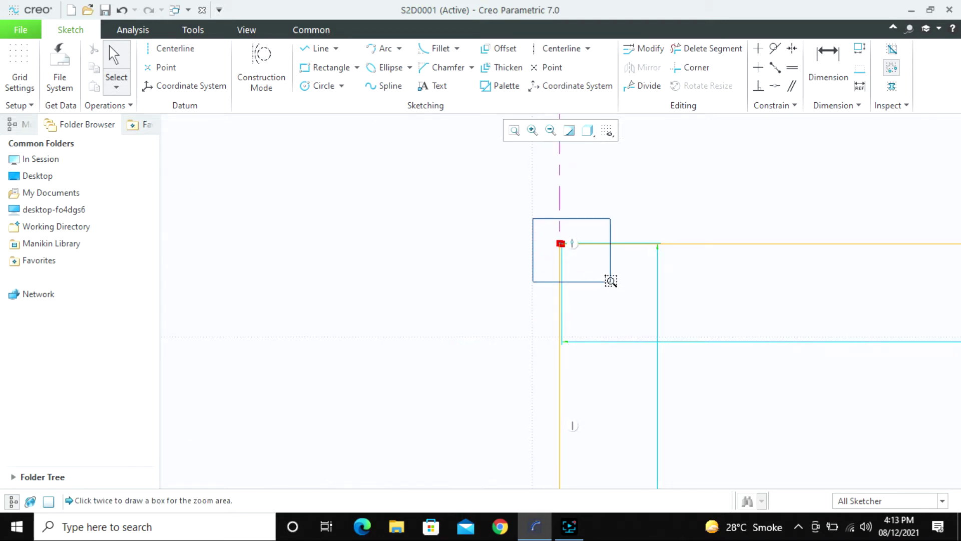
left_click(611, 282)
scroll(520, 259, "down", 3)
scroll(484, 280, "down", 5)
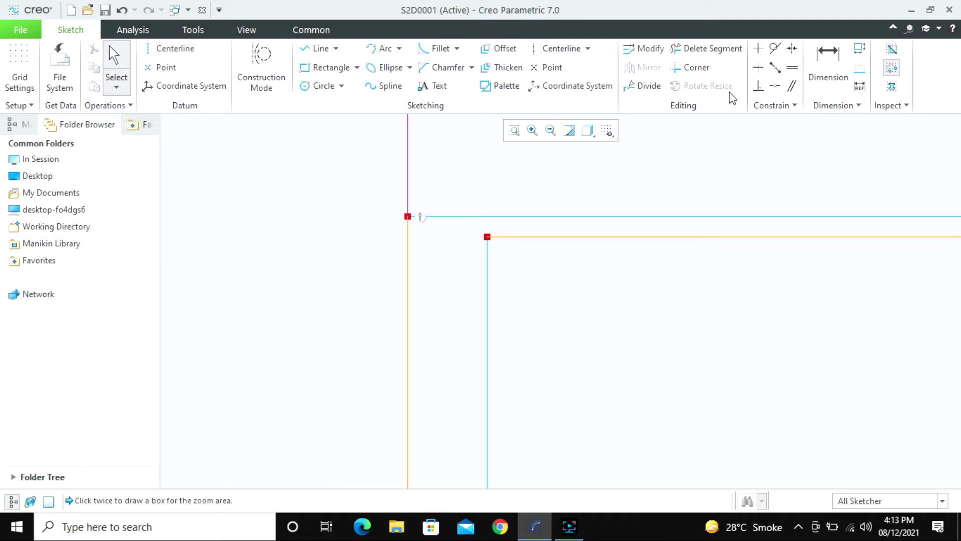
Trim the top edge and left line to a common corner, and turn on closed-loop shading for the profile.
left_click(692, 67)
left_click(557, 237)
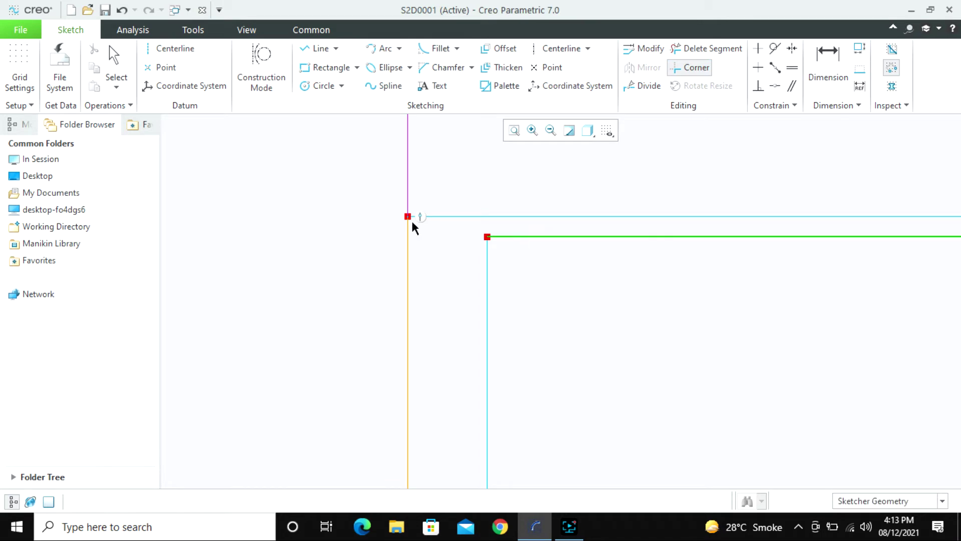
left_click(408, 278)
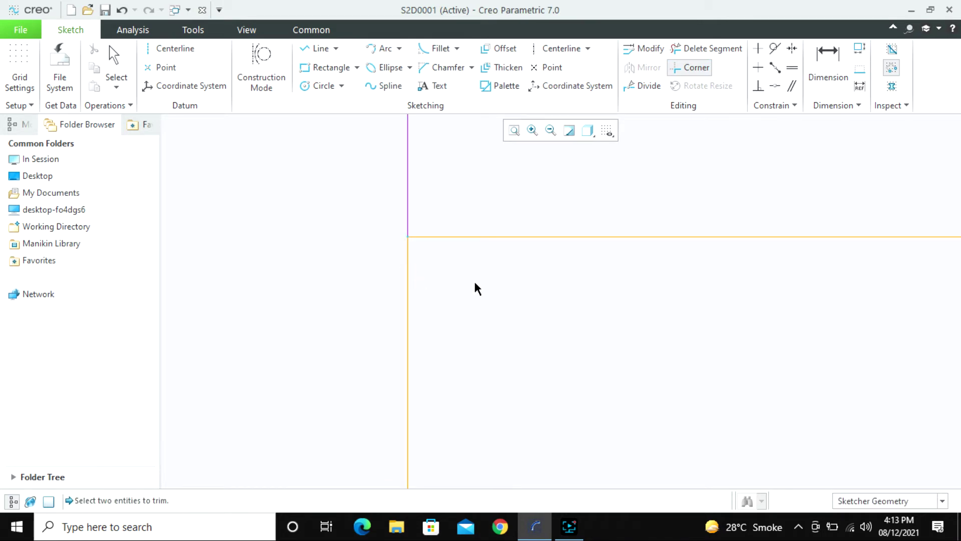
scroll(451, 251, "up", 5)
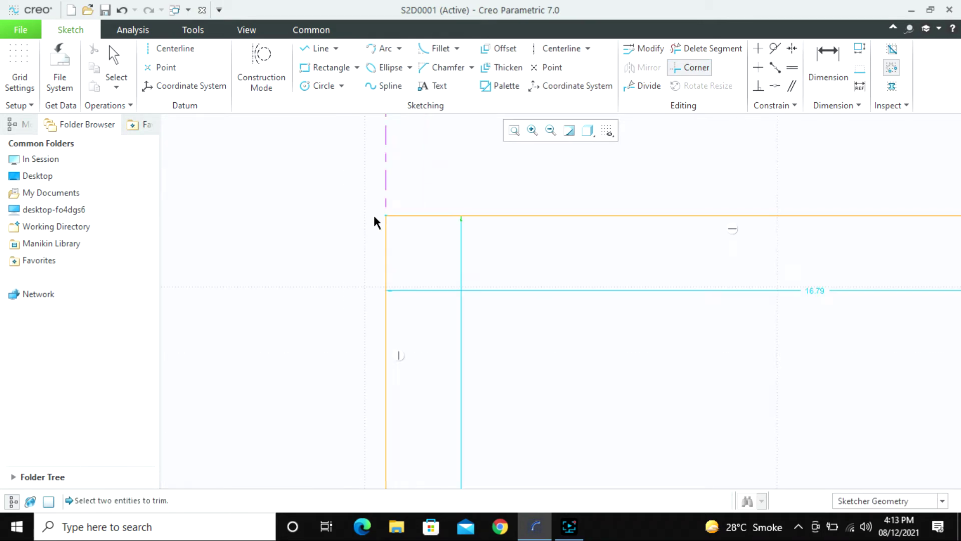
scroll(357, 195, "up", 5)
middle_click(339, 210)
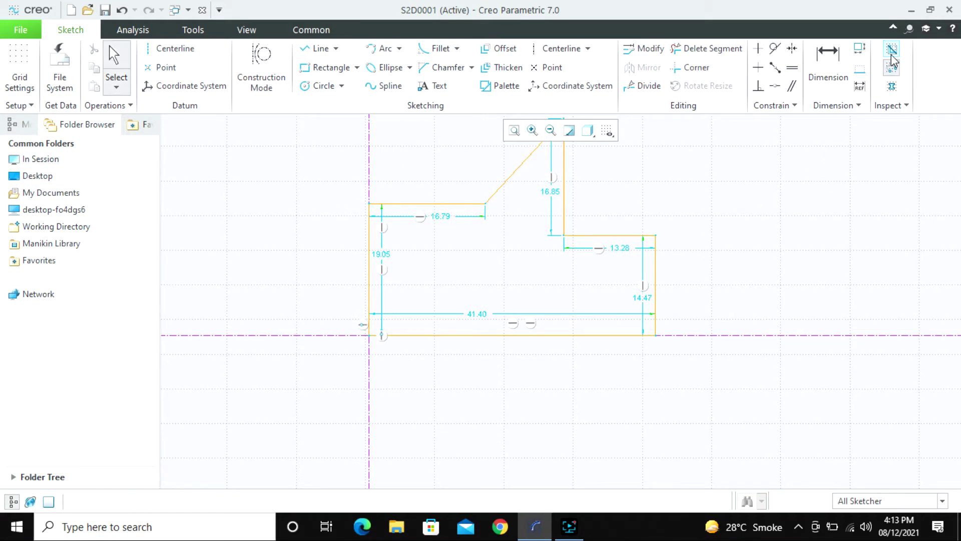
left_click(892, 87)
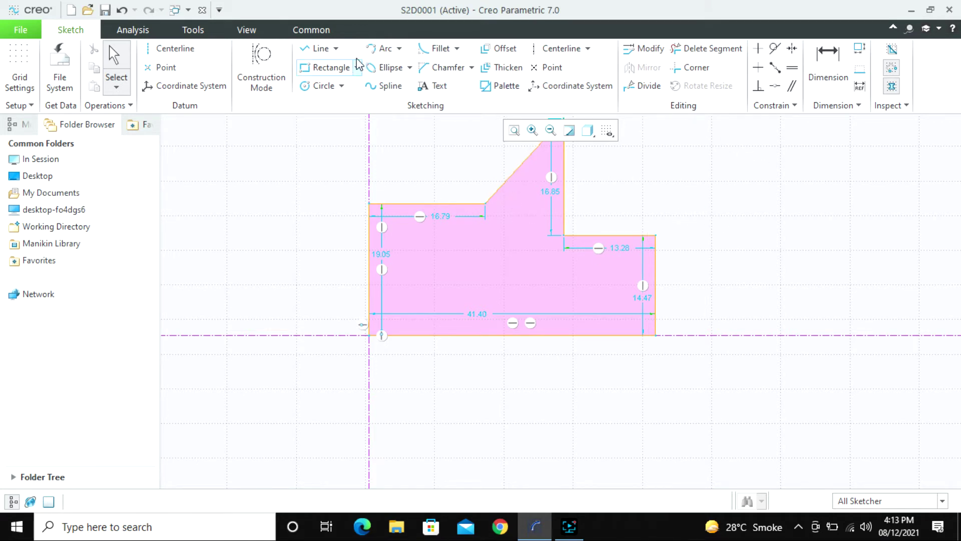
Draw a horizontal line over the bottom edge, starting at the centerline intersection and equal in length to the upper-left top edge.
left_click(327, 49)
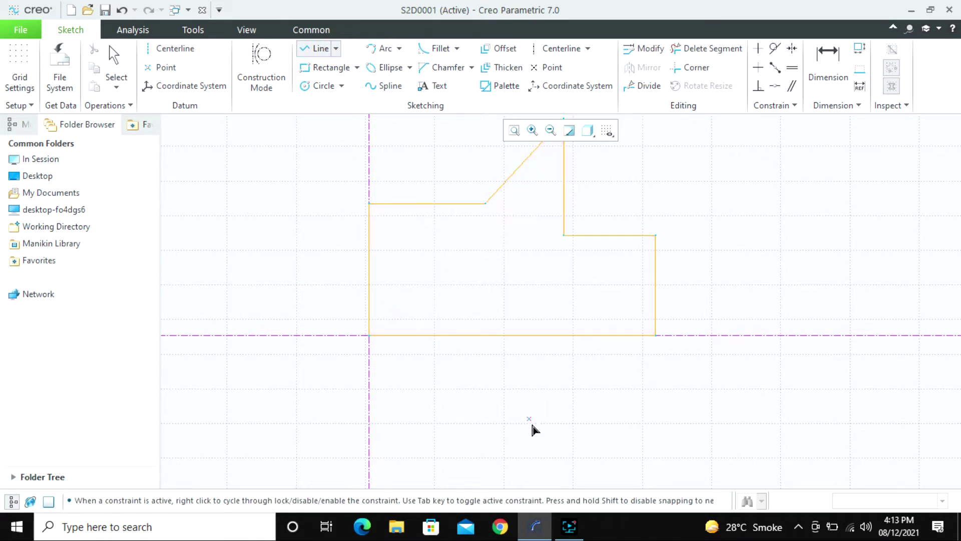
left_click(572, 533)
left_click(566, 527)
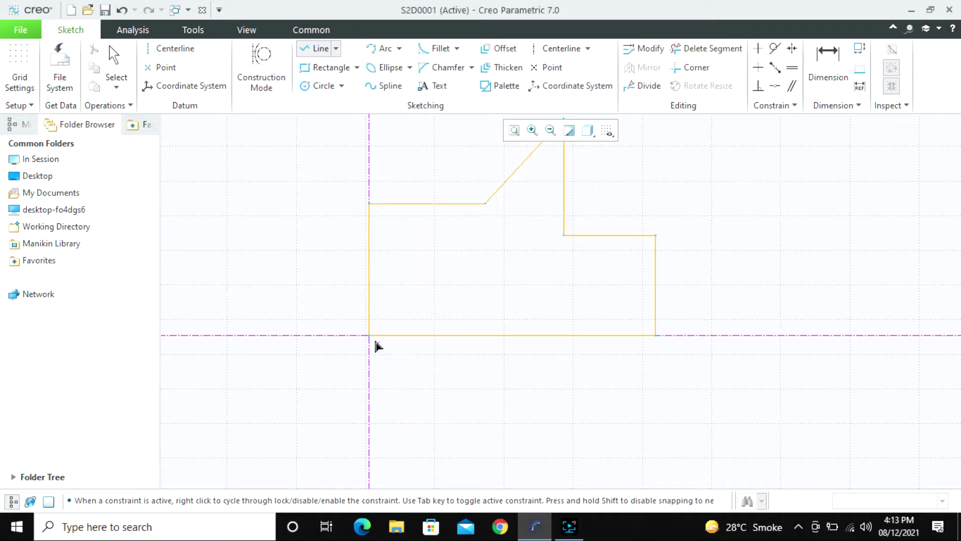
left_click(485, 334)
middle_click(465, 402)
middle_click(465, 401)
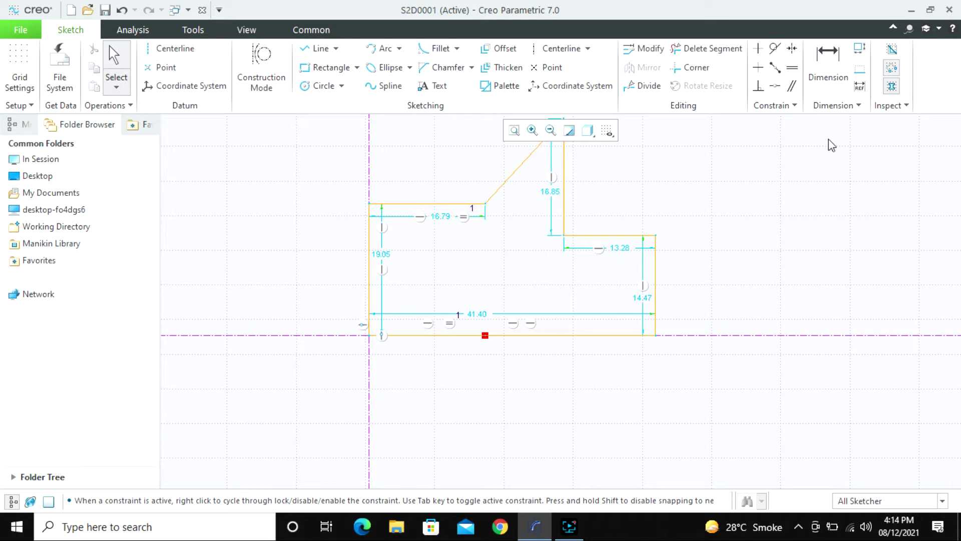
Try to trim the overlapping bottom line and the left edge to a corner, and inspect the bottom edge's open end.
left_click(691, 68)
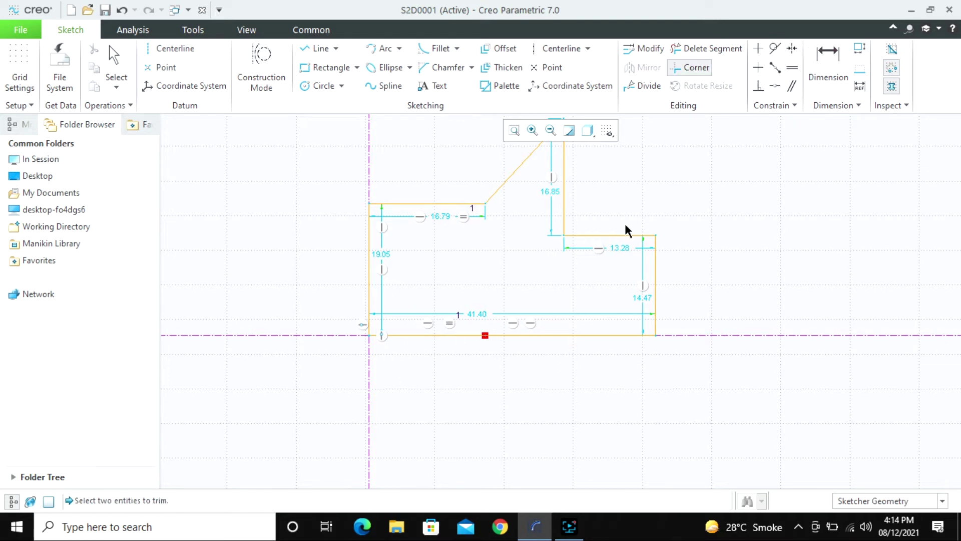
left_click(457, 335)
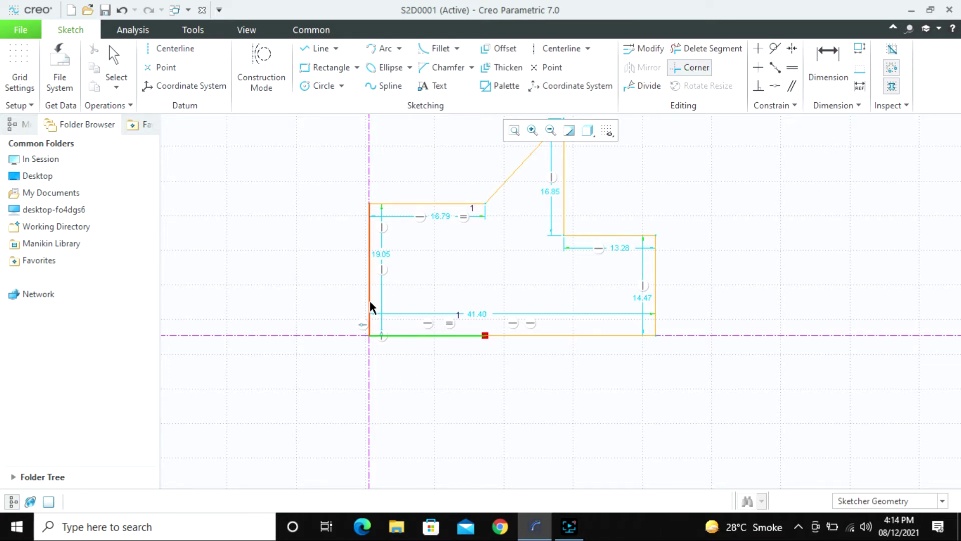
left_click(370, 301)
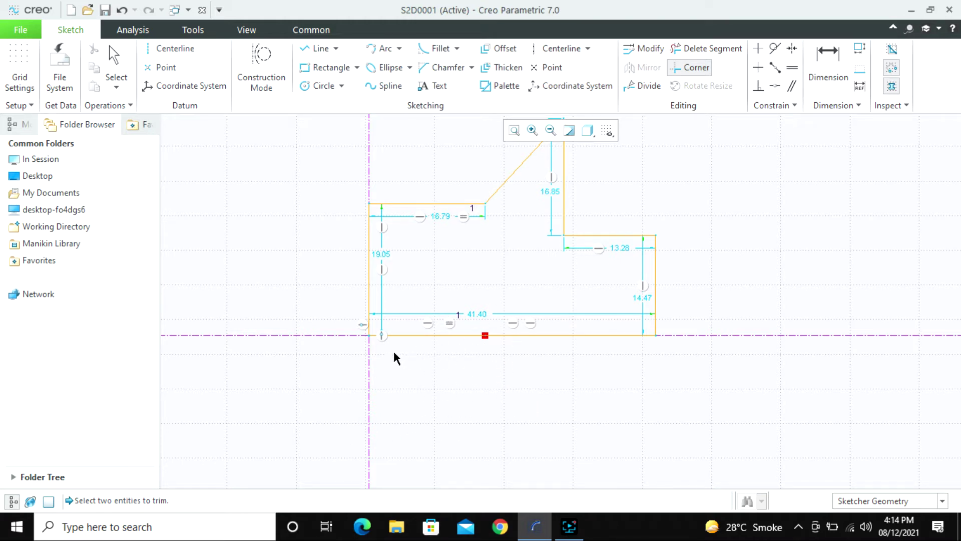
scroll(392, 350, "up", 2)
scroll(393, 352, "up", 2)
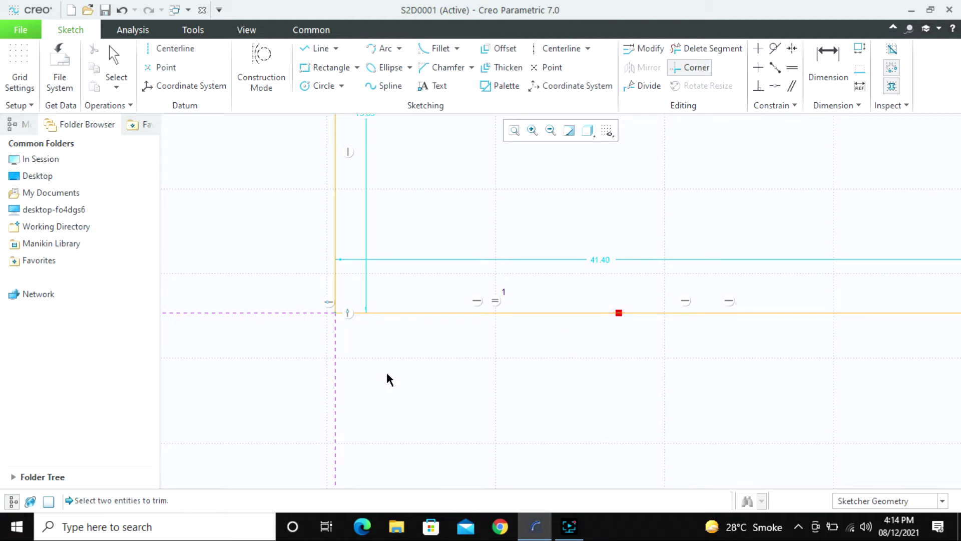
scroll(385, 370, "down", 3)
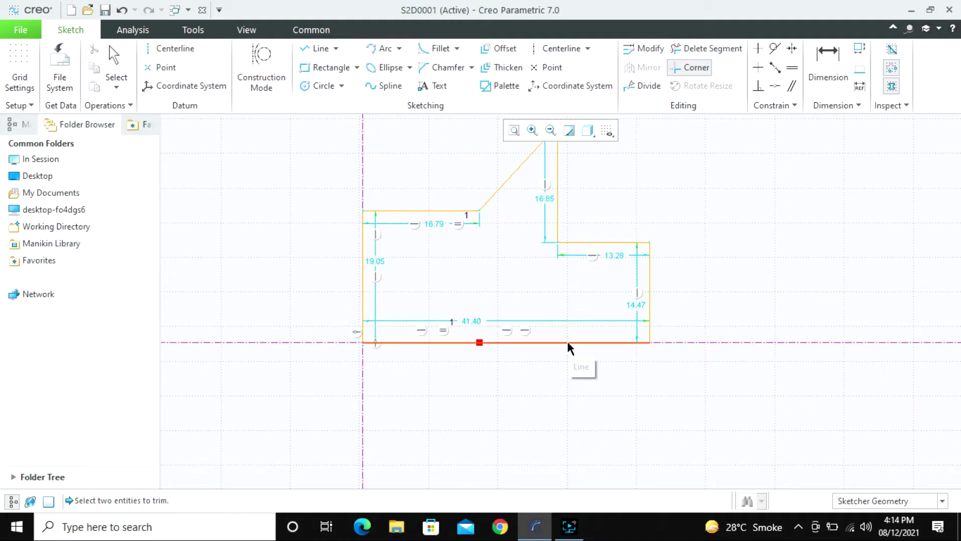
scroll(445, 380, "up", 2)
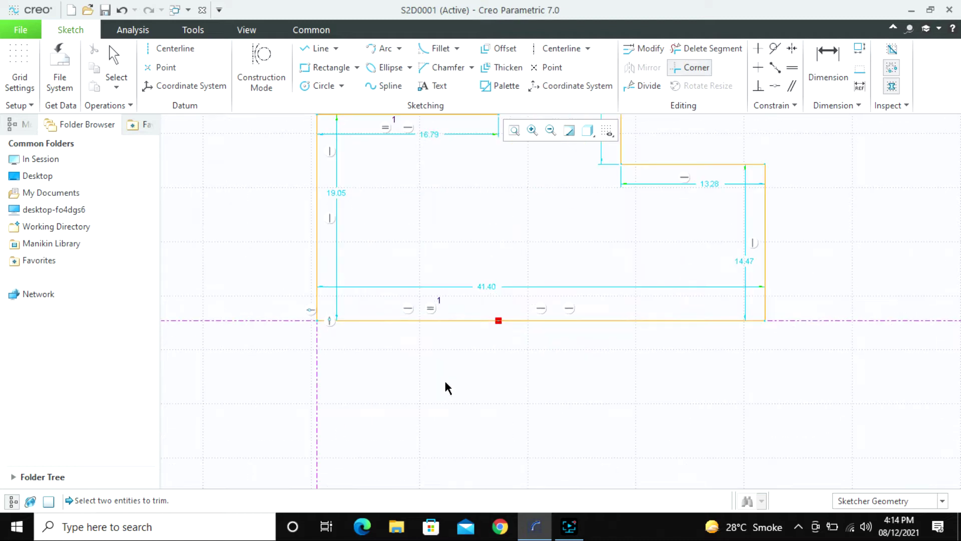
Remove the short overlapping line from the bottom edge with Delete Segment.
left_click(413, 321)
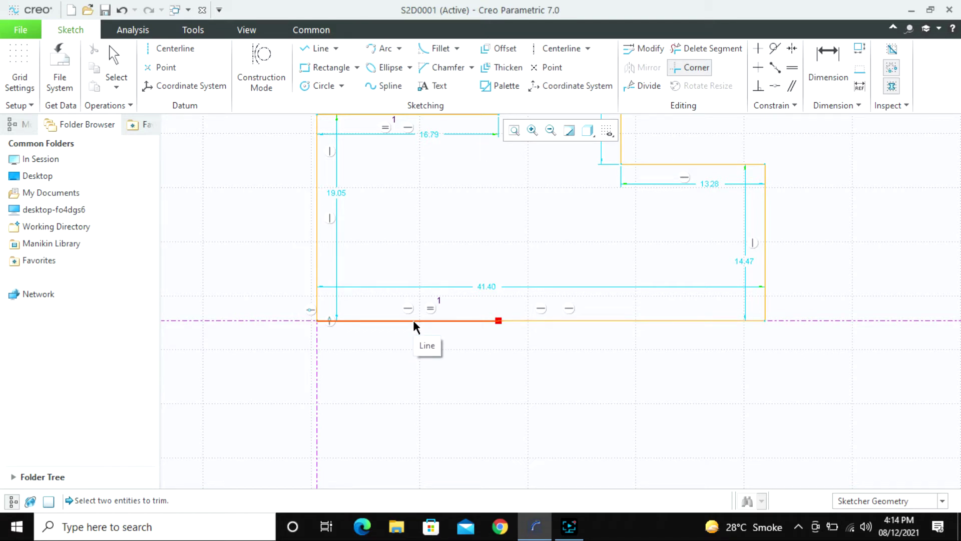
right_click(413, 321)
right_click(414, 321)
left_click(708, 51)
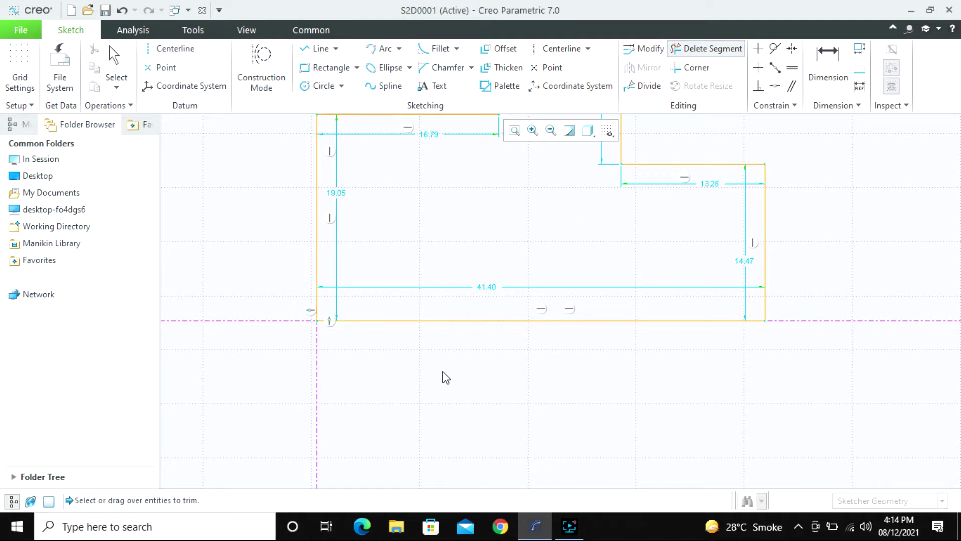
middle_click(464, 342)
Undo the segment deletion, and remove the short overlapping bottom line again by selecting it directly.
key("ctrl+z")
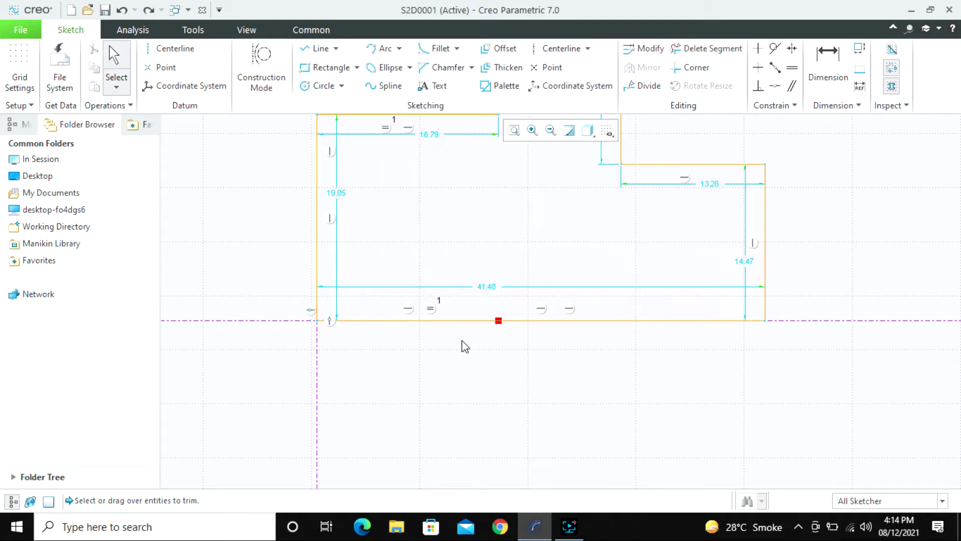
left_click(453, 322)
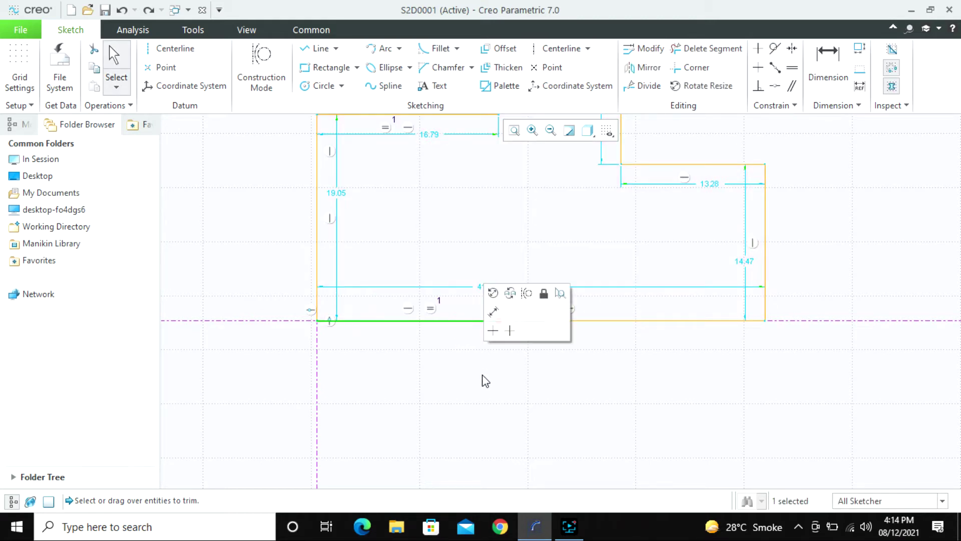
key("ctrl+y")
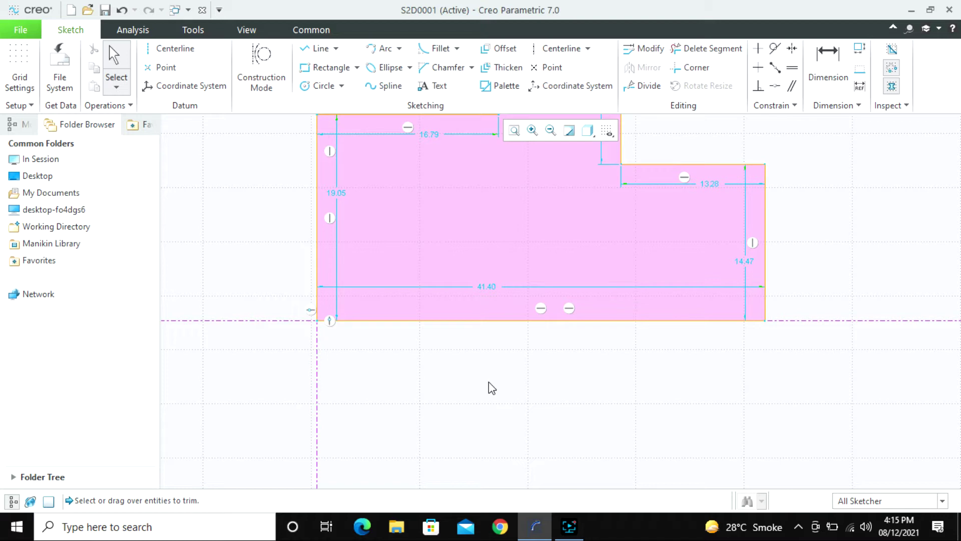
Draw a duplicate vertical line over the profile's right edge, beginning at the lower-right corner.
left_click(316, 48)
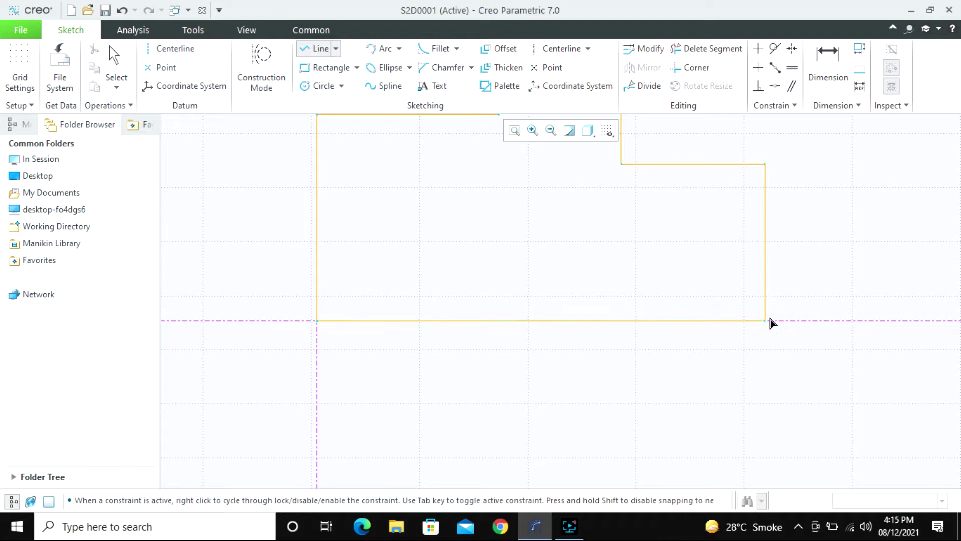
middle_click(758, 346)
middle_click(750, 355)
left_click(748, 356)
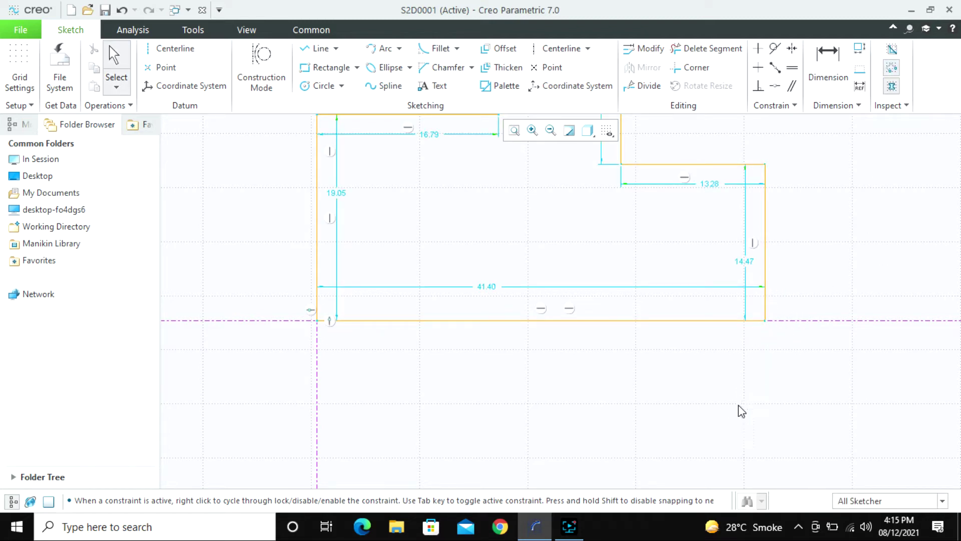
scroll(711, 404, "down", 2)
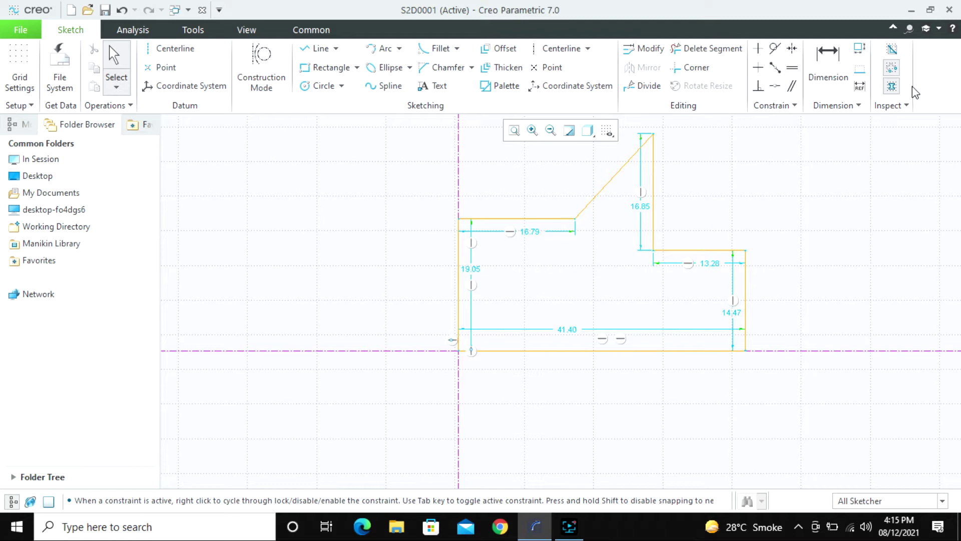
Check the sketch for overlapping geometry and examine the highlighted edges around the profile's right side.
left_click(892, 49)
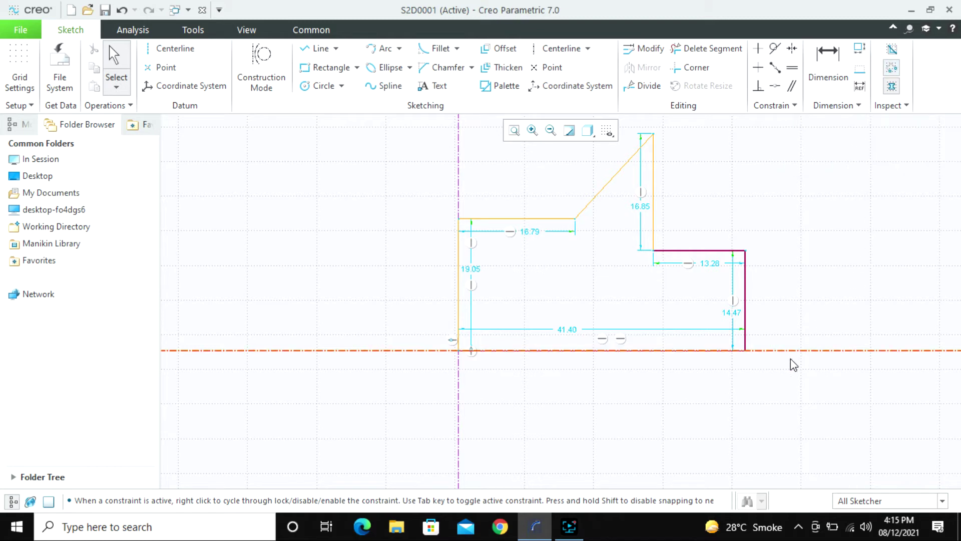
scroll(775, 392, "down", 1)
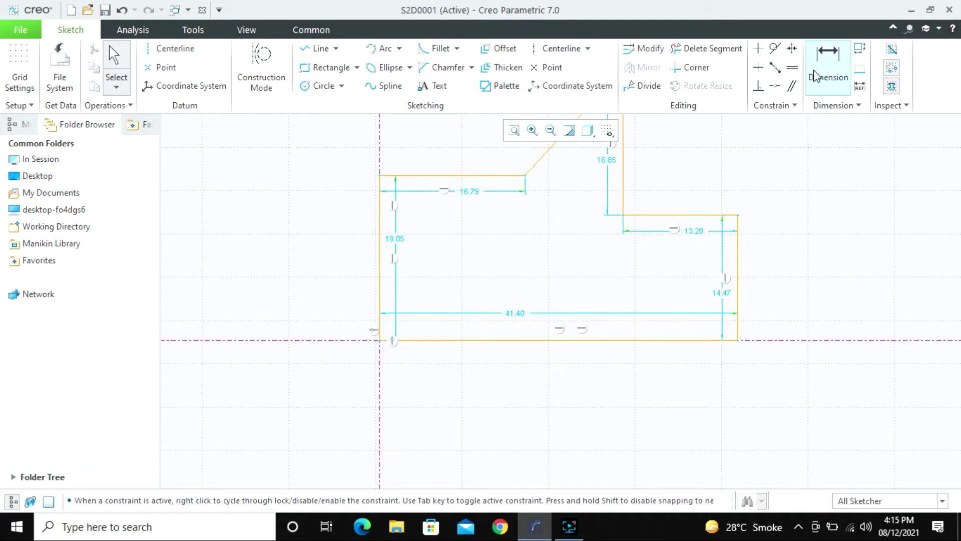
left_click(890, 50)
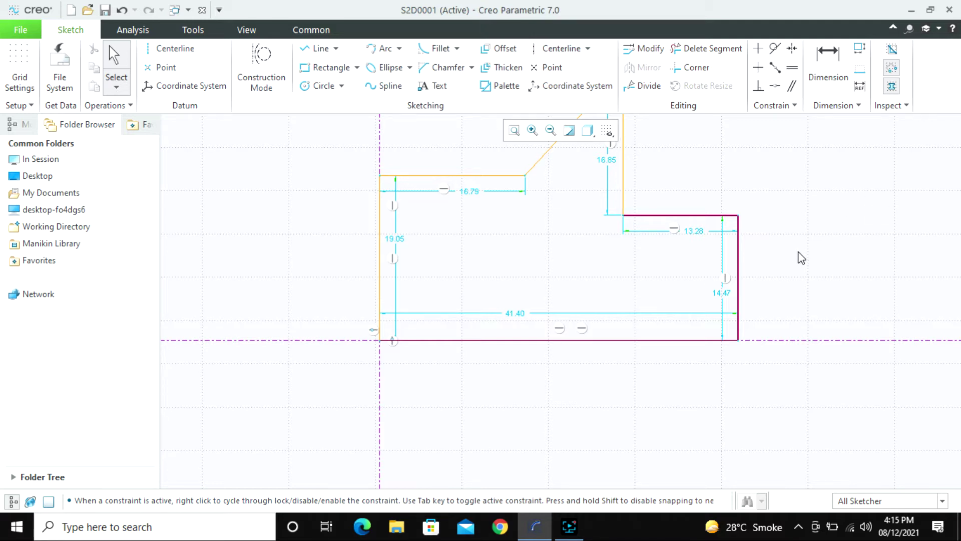
scroll(784, 253, "down", 5)
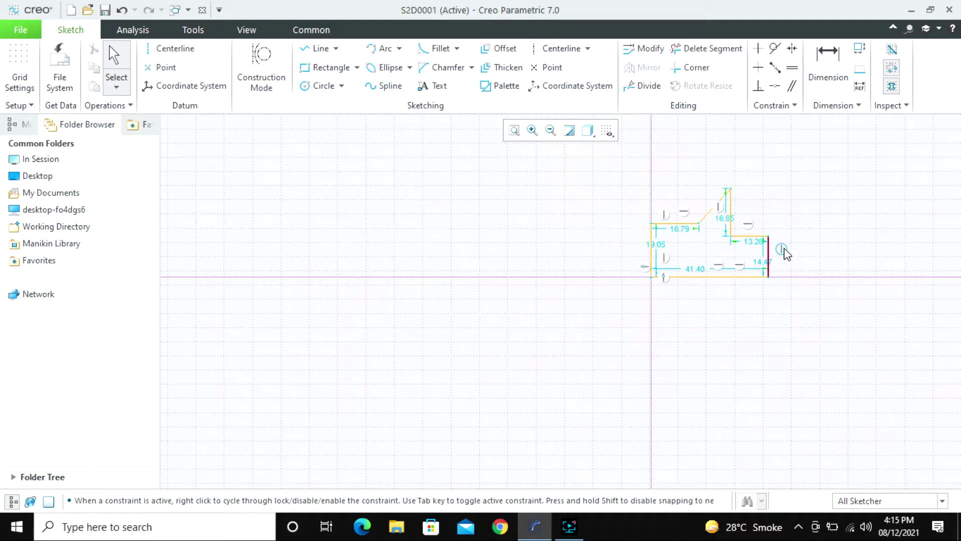
scroll(786, 253, "up", 5)
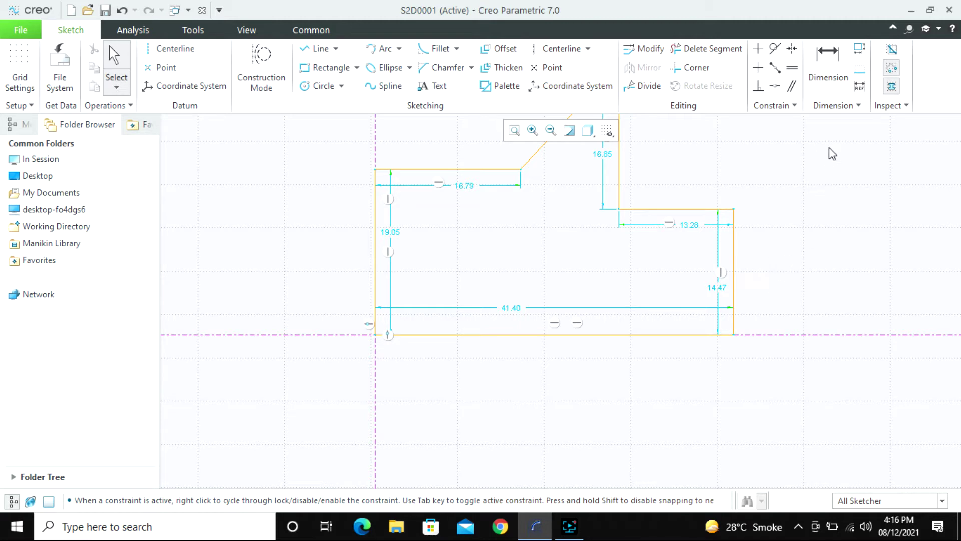
Highlight overlapping geometry once more and delete the duplicate line on the profile's right edge.
left_click(890, 52)
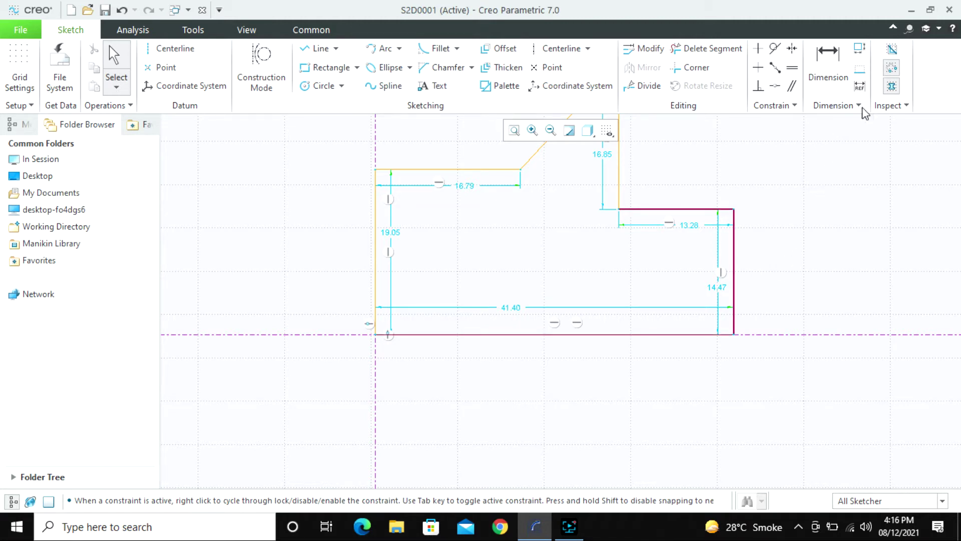
left_click(736, 239)
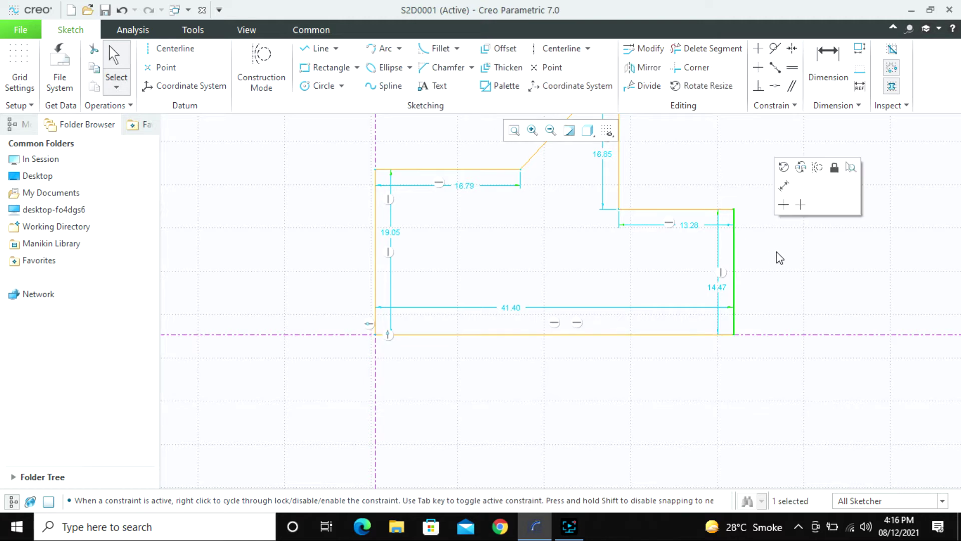
key("Delete")
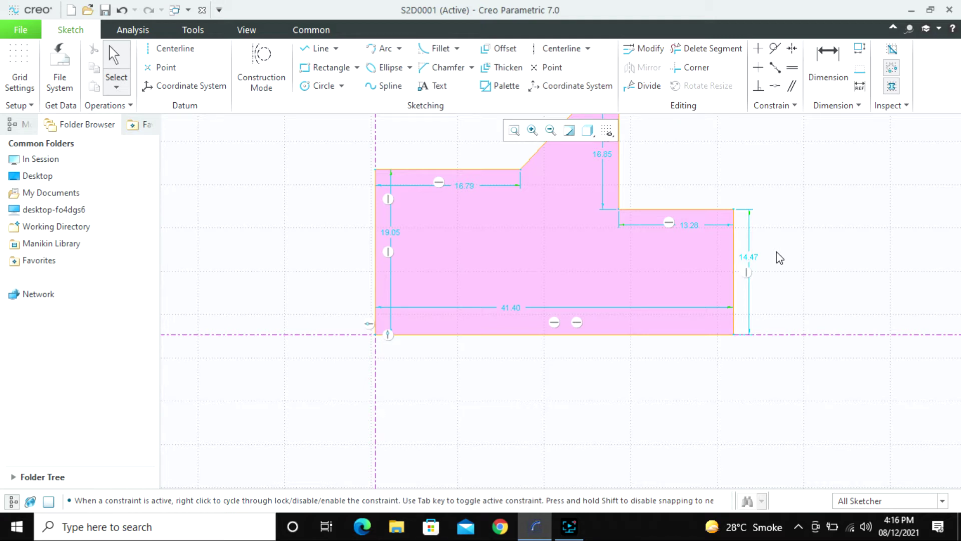
Measure the length of the profile's long bottom edge and show the measurement setup and results.
scroll(681, 303, "up", 2)
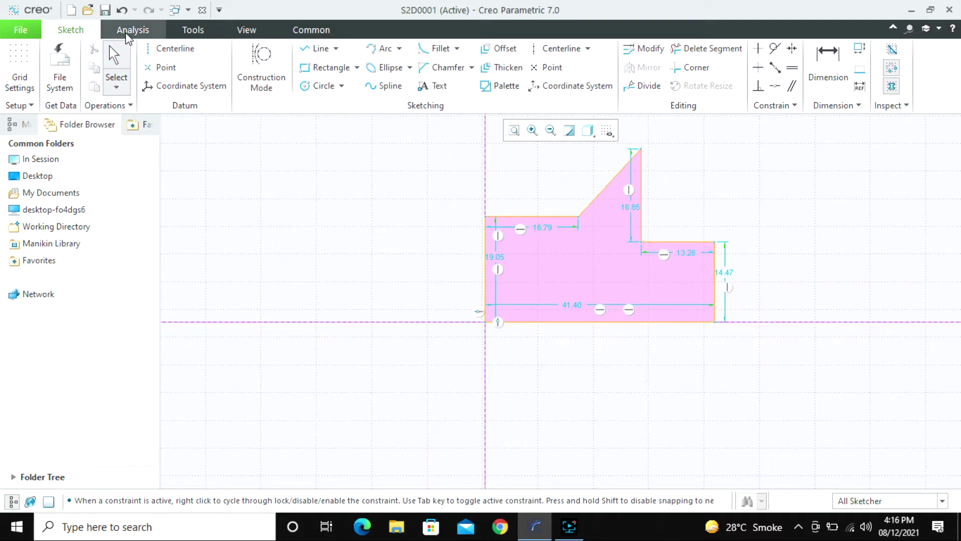
left_click(132, 30)
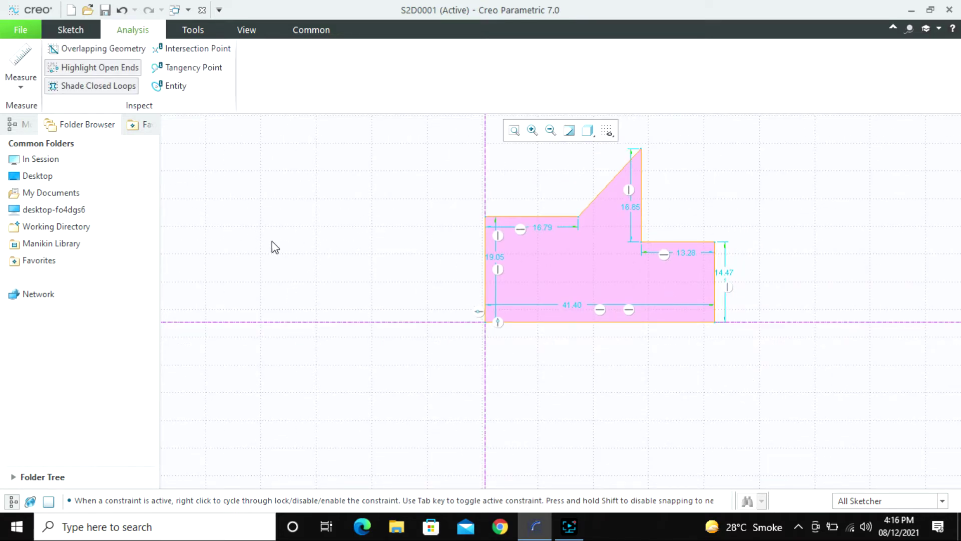
left_click(76, 34)
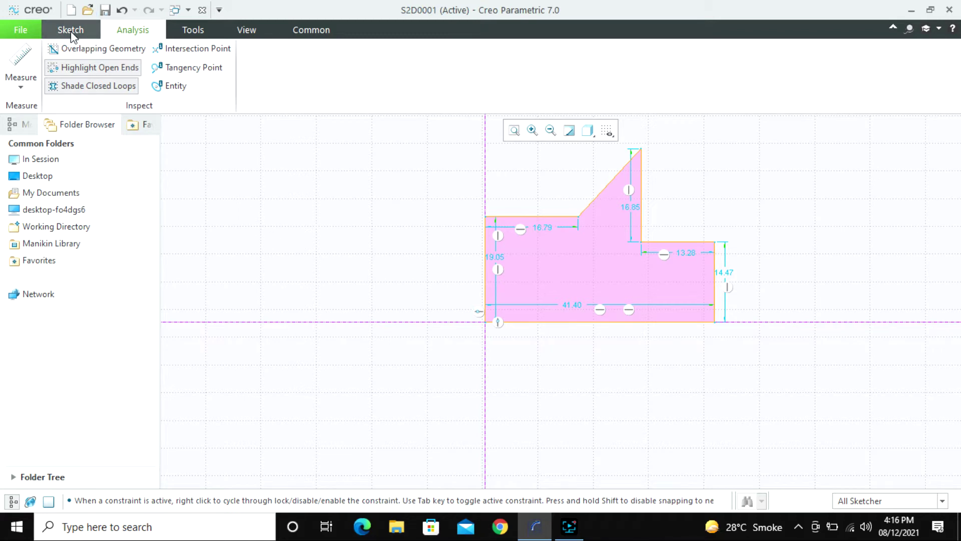
left_click(132, 31)
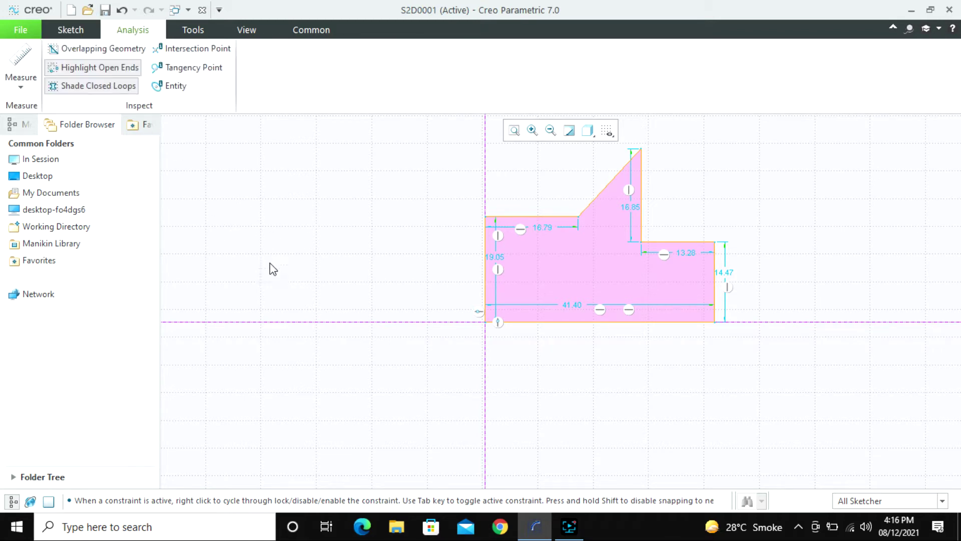
left_click(20, 87)
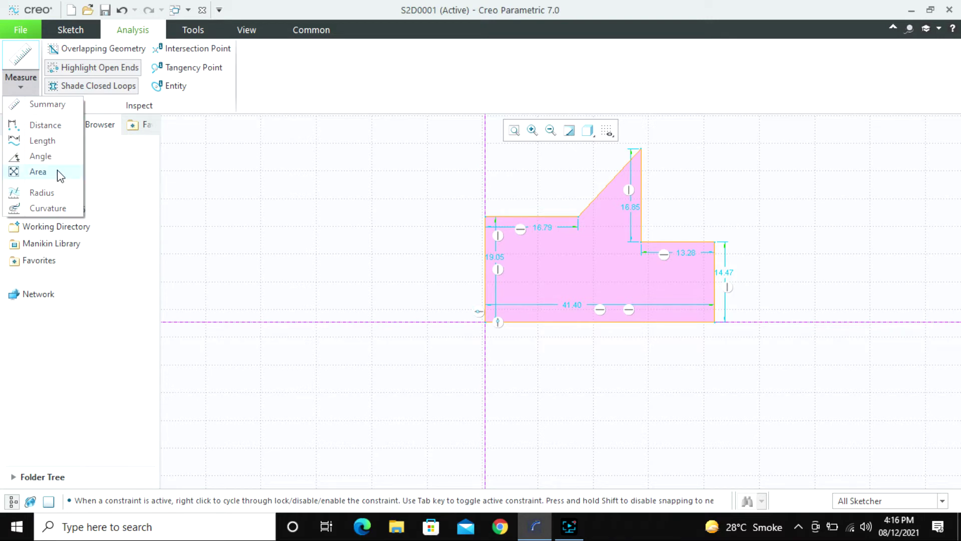
left_click(44, 144)
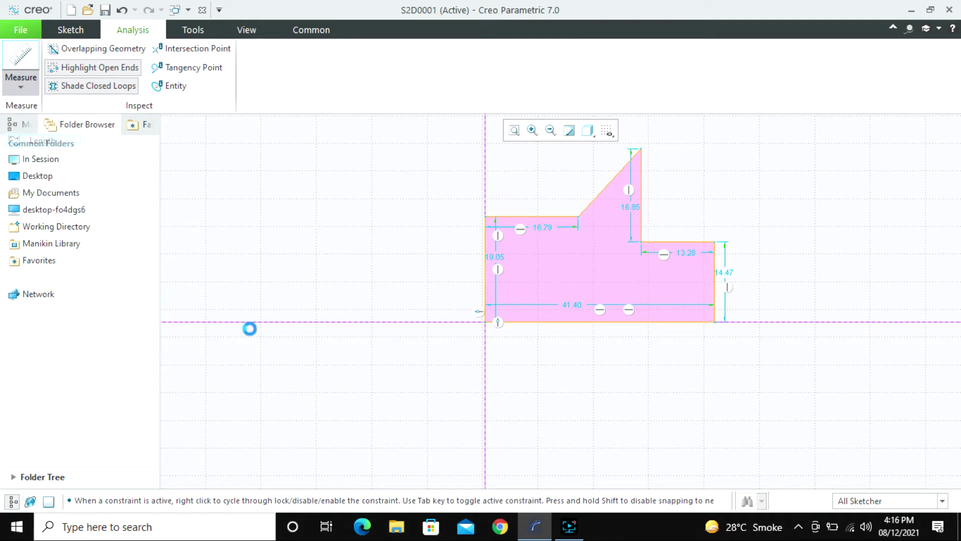
scroll(624, 366, "down", 3)
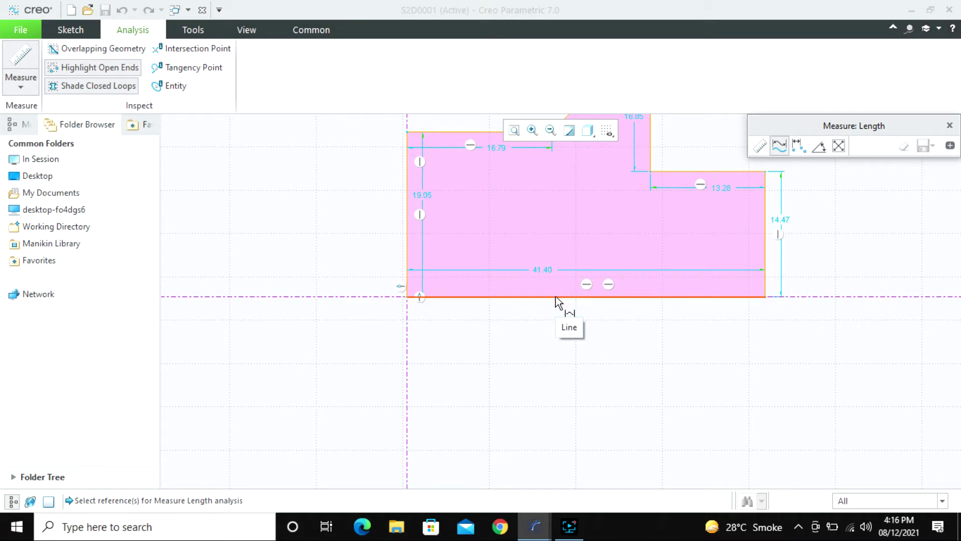
left_click(555, 296)
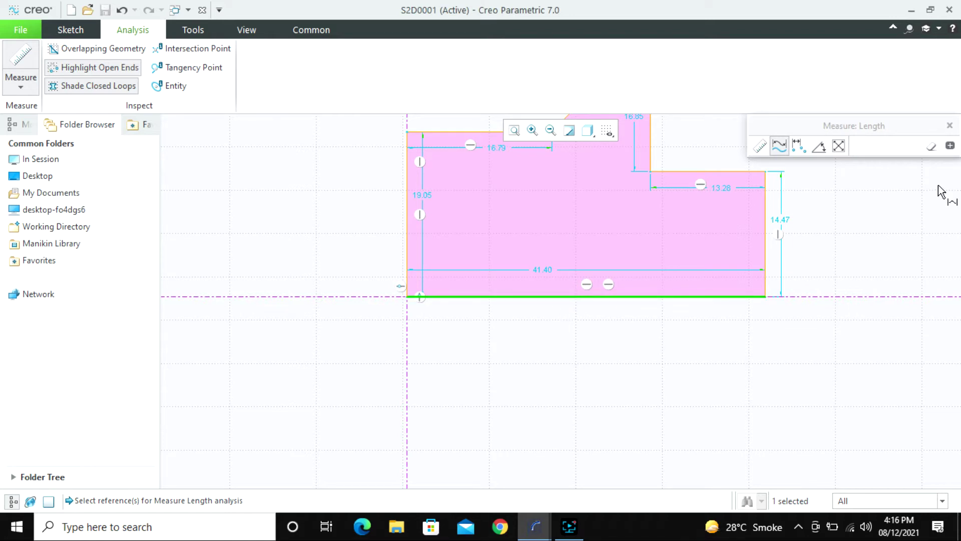
left_click(950, 145)
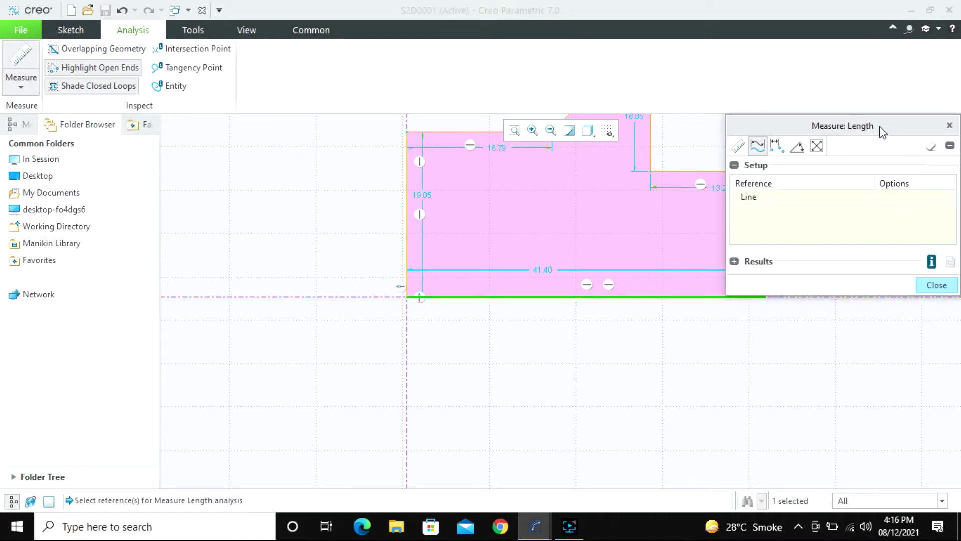
left_click_drag(874, 129, 839, 98)
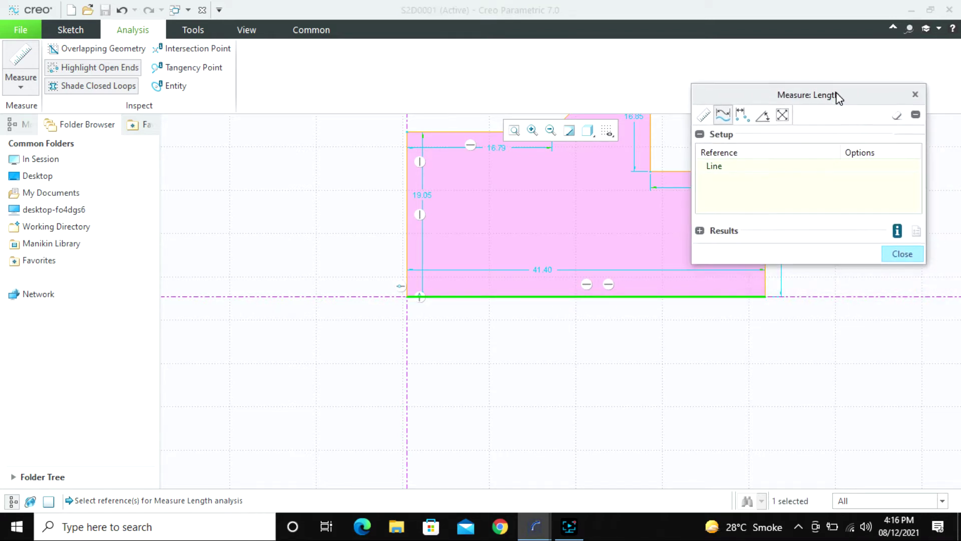
left_click(700, 230)
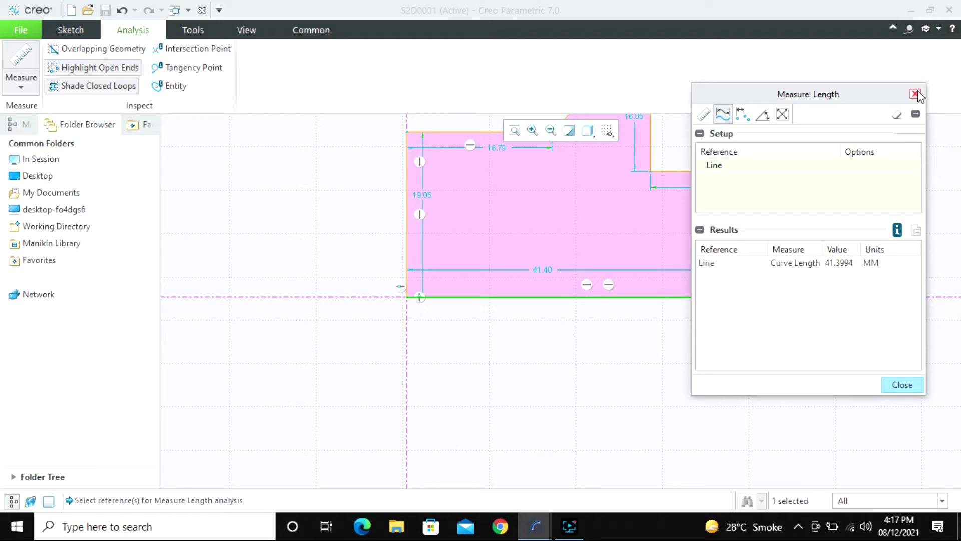
Measure the angle between the profile's left vertical edge and its bottom edge.
left_click(743, 115)
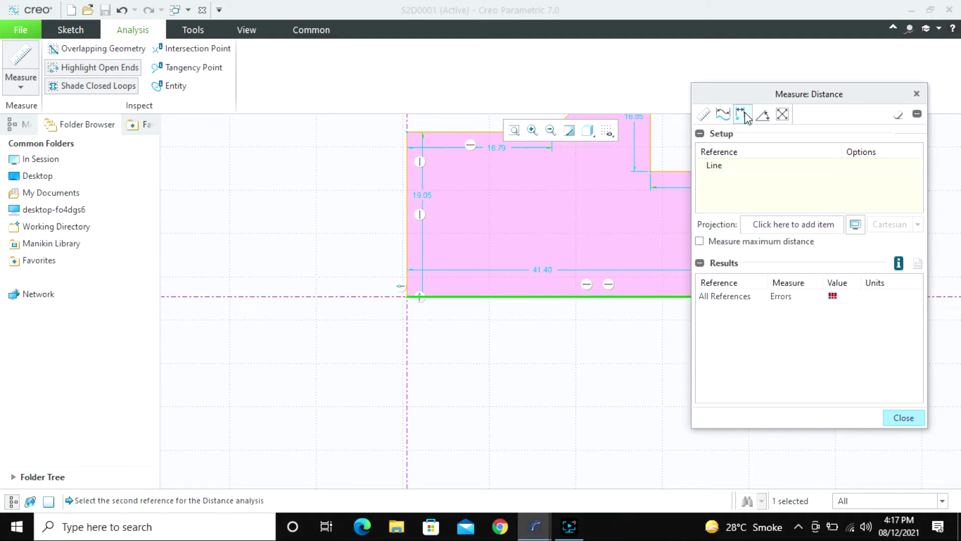
left_click(763, 116)
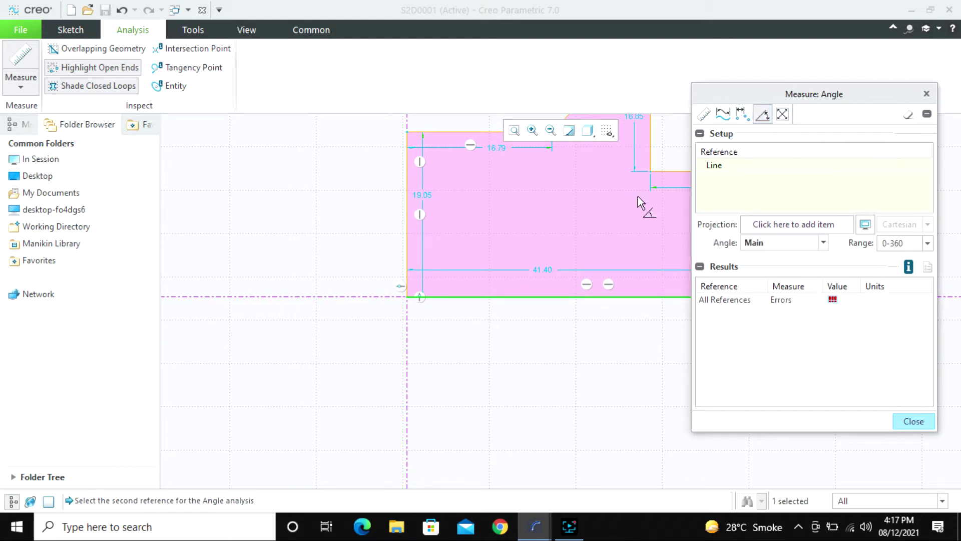
left_click(409, 225)
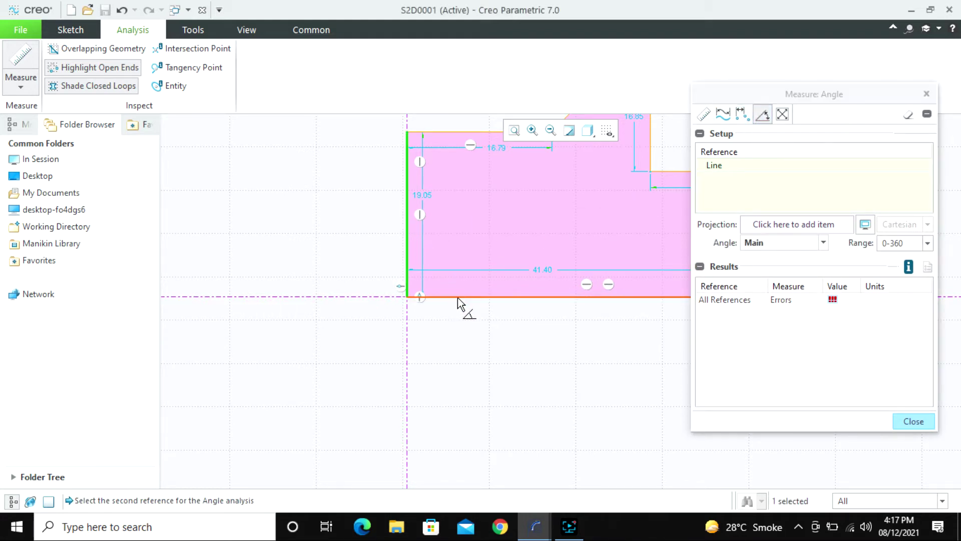
left_click(466, 290)
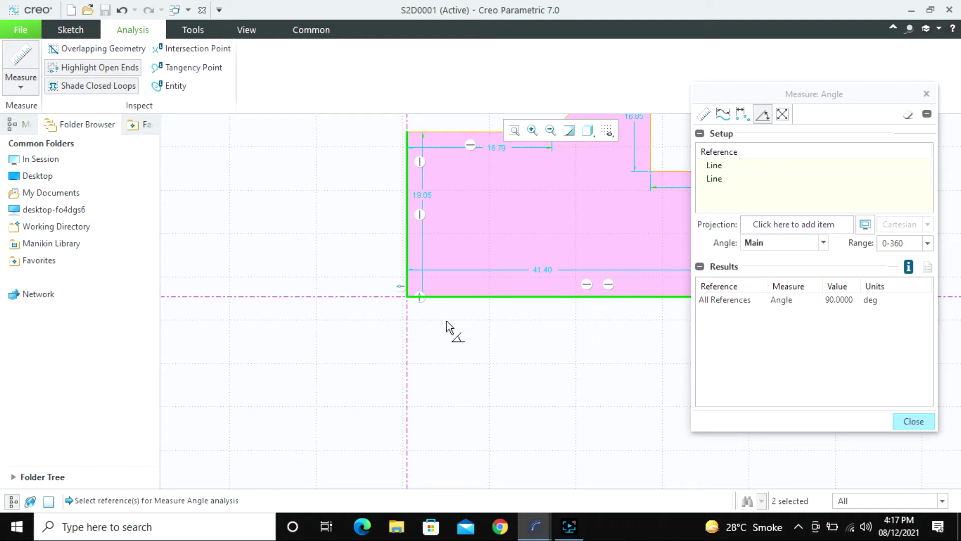
Measure the area of the closed profile using its bottom edge as reference, and close the measurement.
scroll(426, 311, "down", 3)
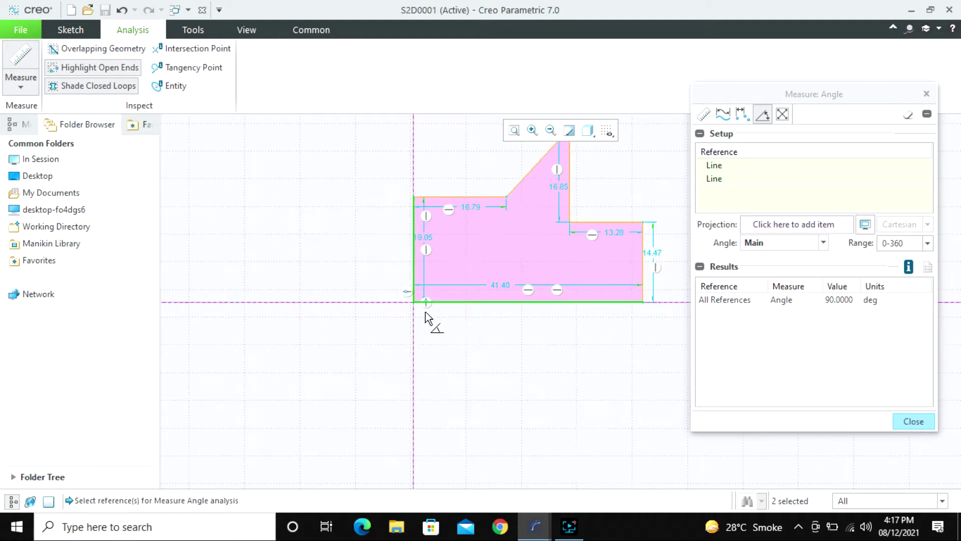
left_click(783, 115)
left_click(543, 302)
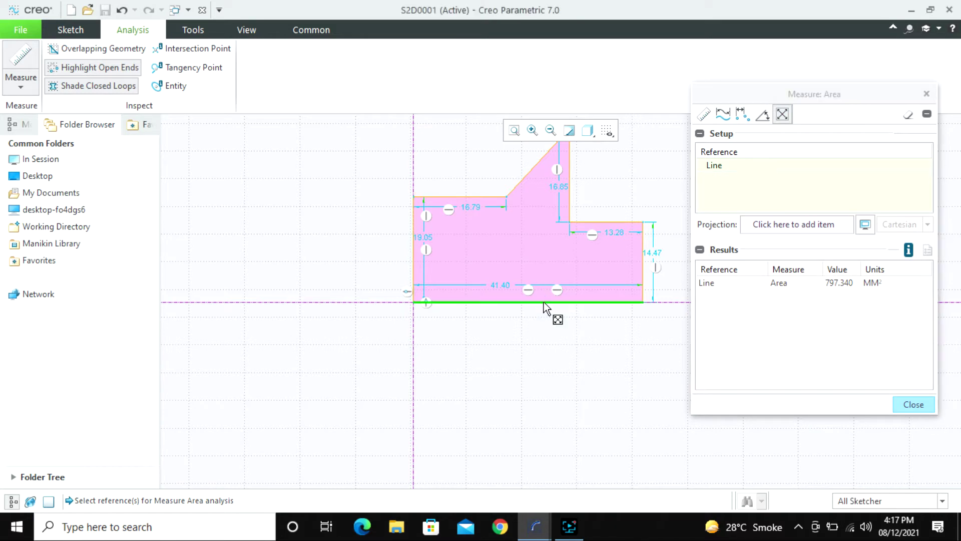
left_click(836, 283)
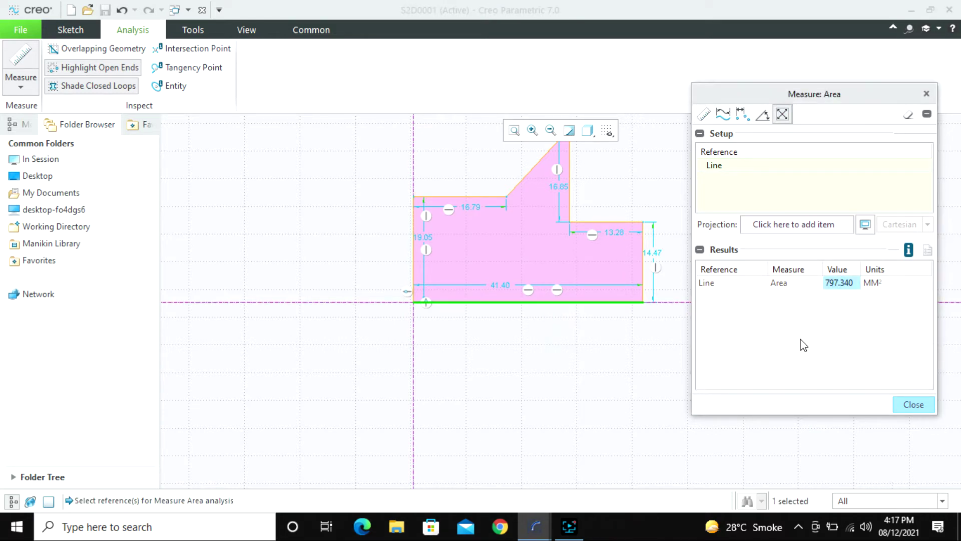
left_click(882, 287)
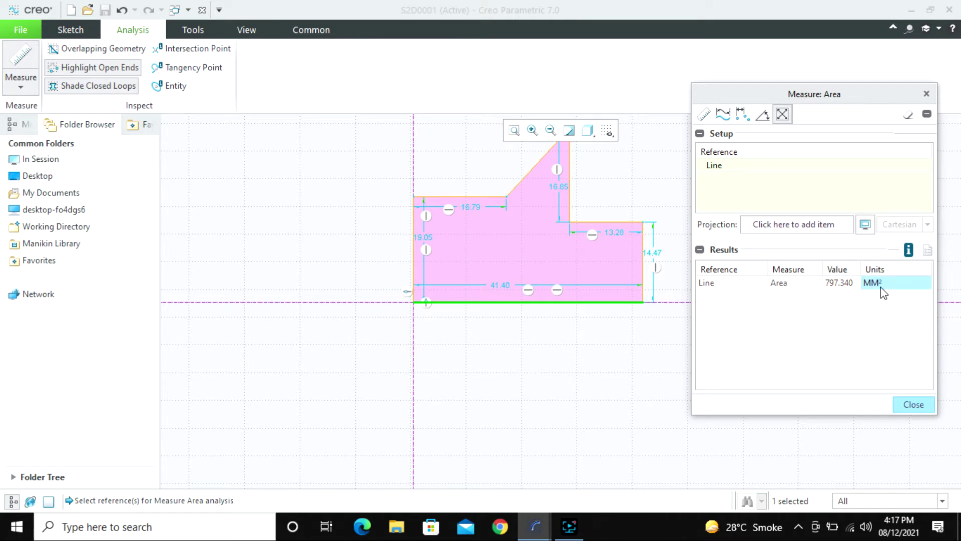
left_click(927, 95)
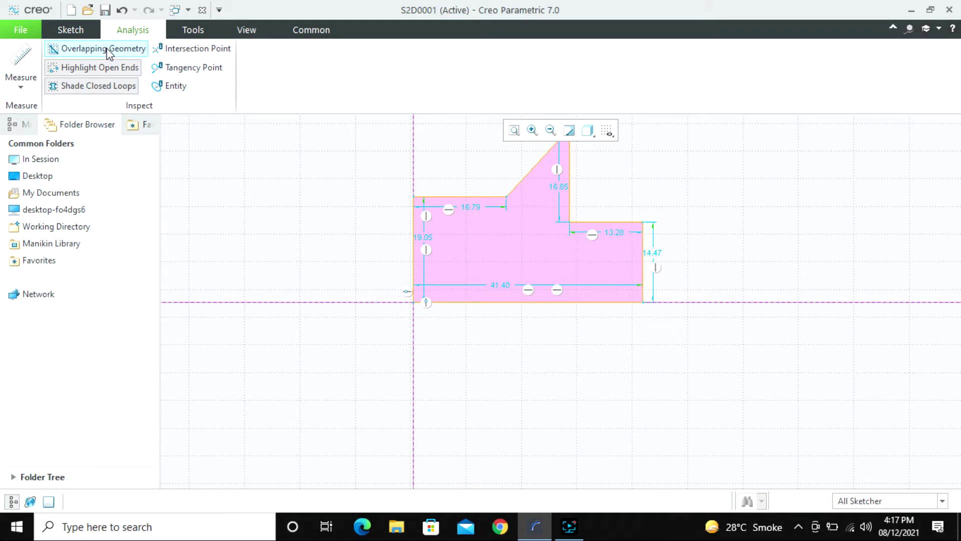
Inspect the coordinates of the intersection point between the slanted line and the upper-left horizontal line, and close the report.
left_click(209, 52)
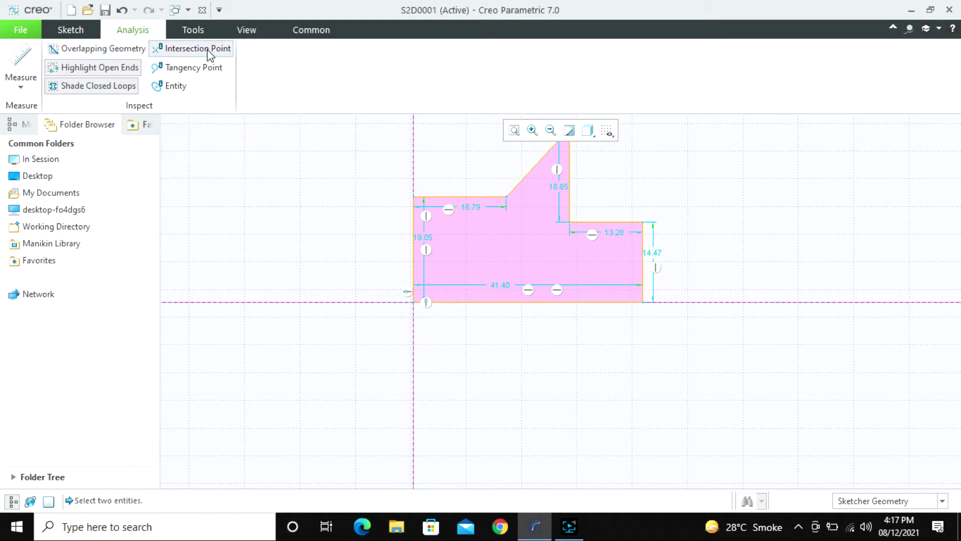
left_click(516, 188)
left_click(489, 198)
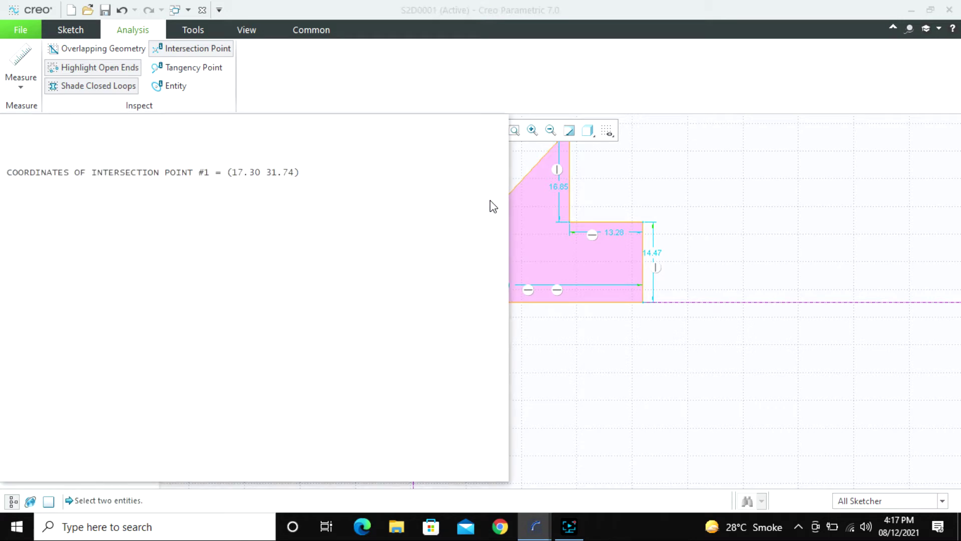
left_click_drag(281, 129, 403, 98)
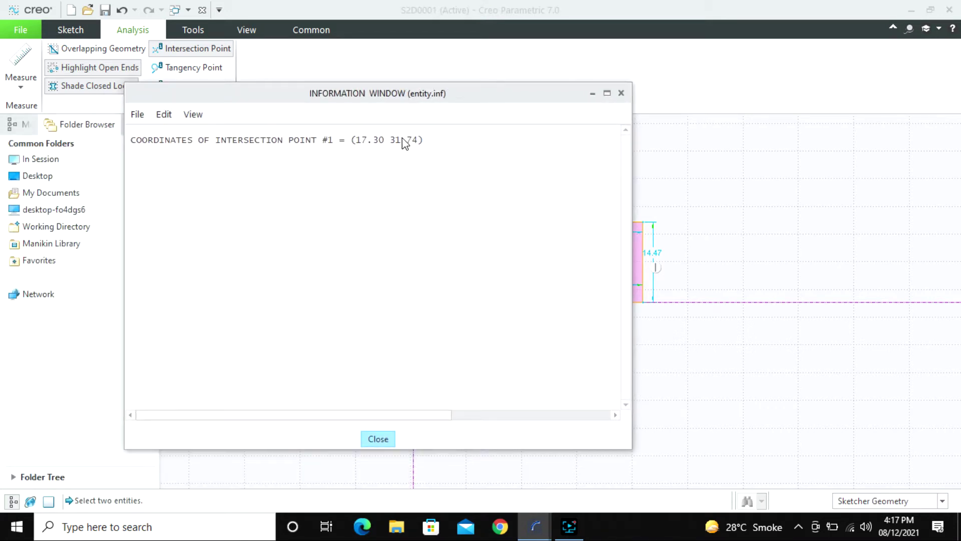
left_click(621, 93)
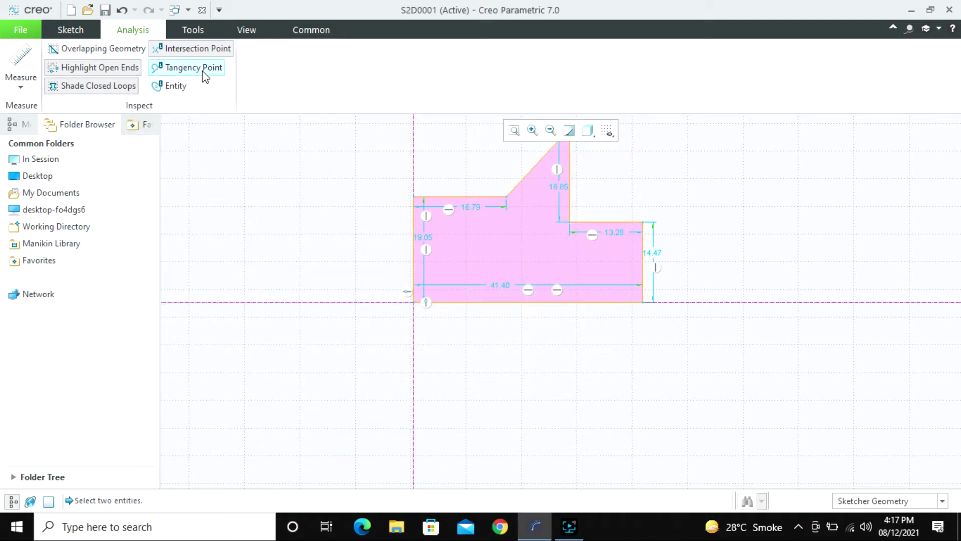
Inspect the entity information of the short horizontal line on the profile's right step, and close the report.
left_click(181, 89)
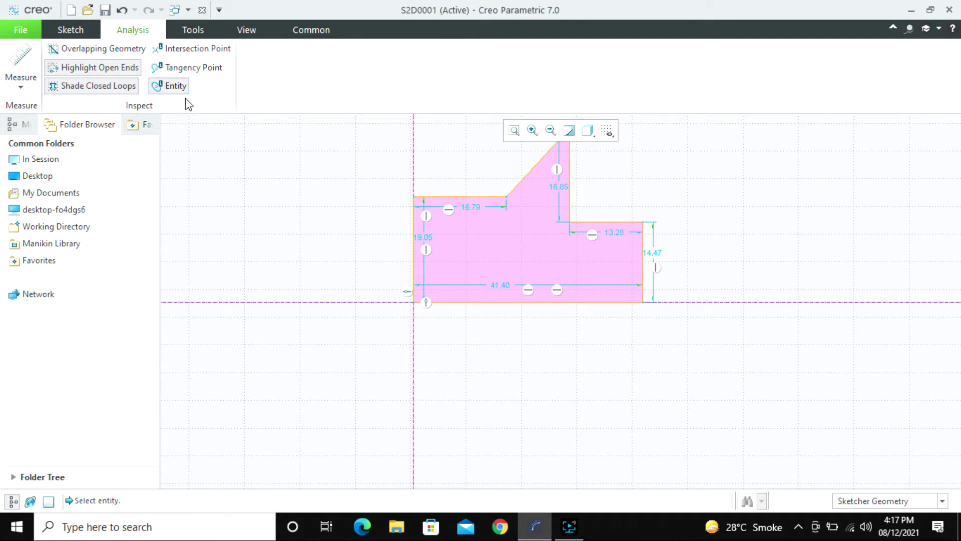
left_click(592, 224)
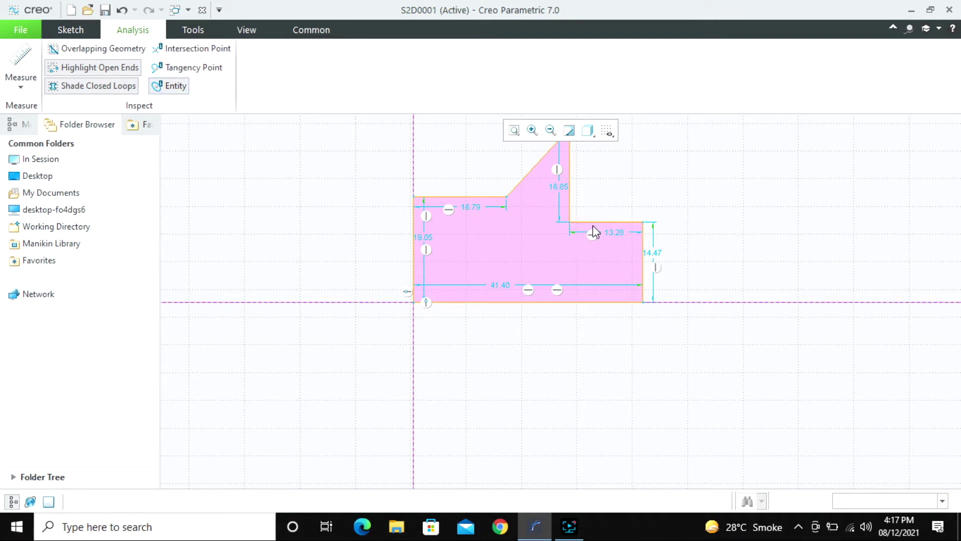
left_click_drag(227, 128, 453, 77)
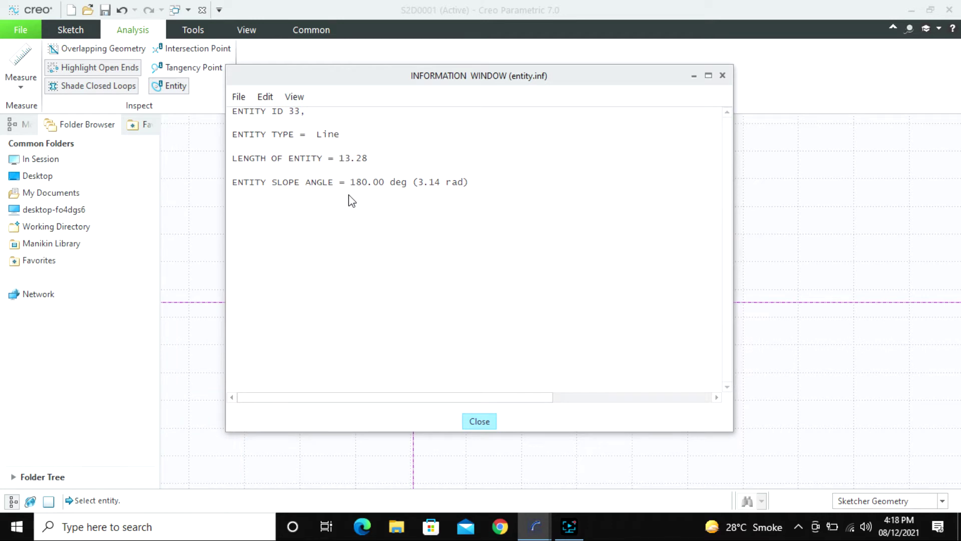
left_click(722, 76)
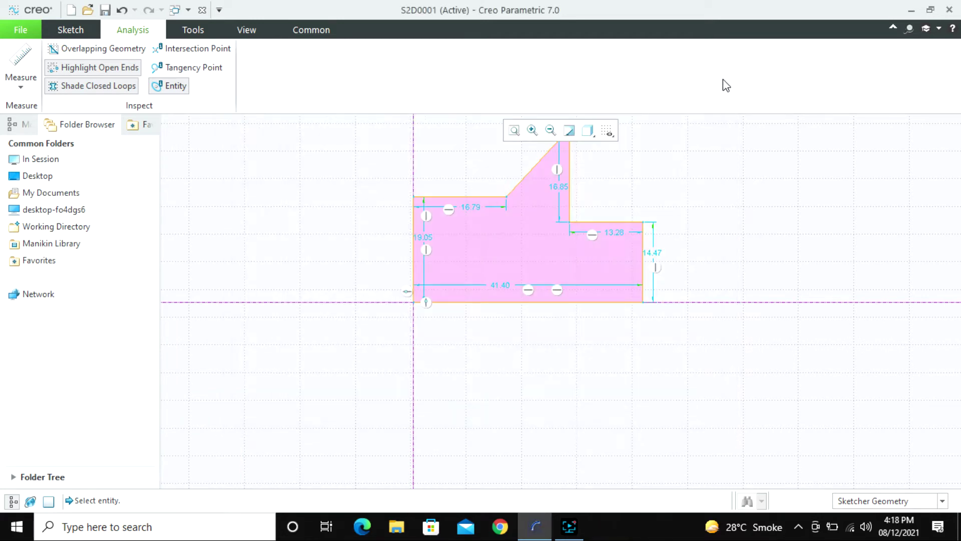
Select the whole sketch, including the profile, centerlines and dimensions, and delete it.
left_click(193, 30)
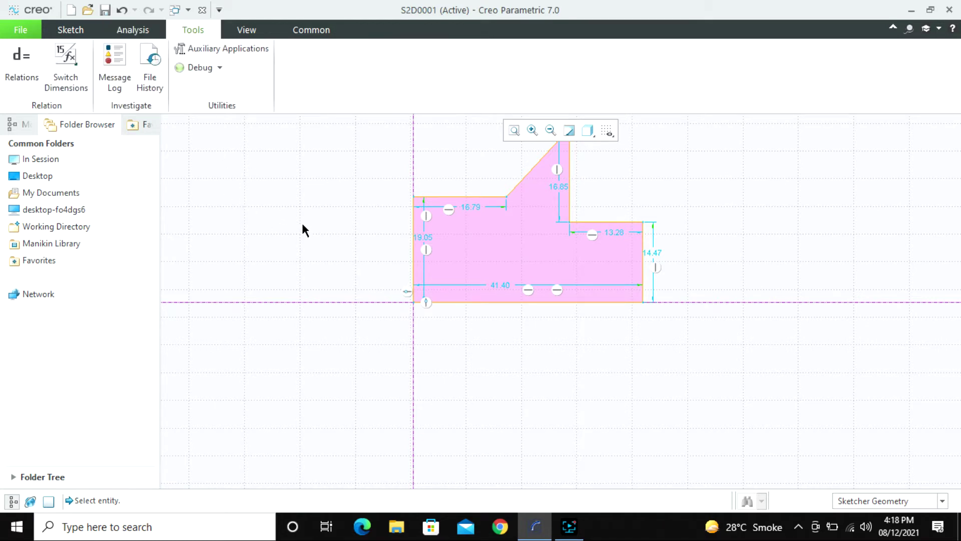
scroll(305, 236, "up", 2)
left_click_drag(271, 166, 632, 350)
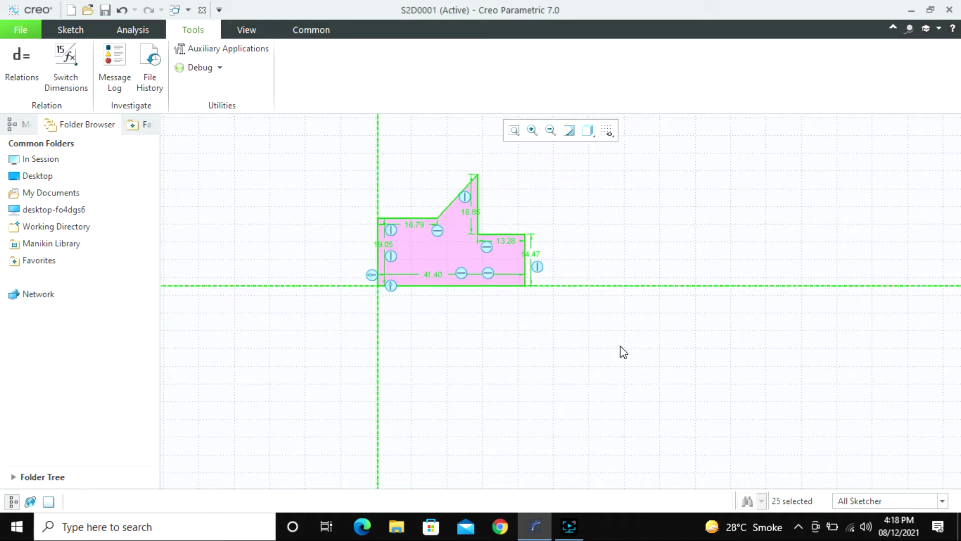
key("Delete")
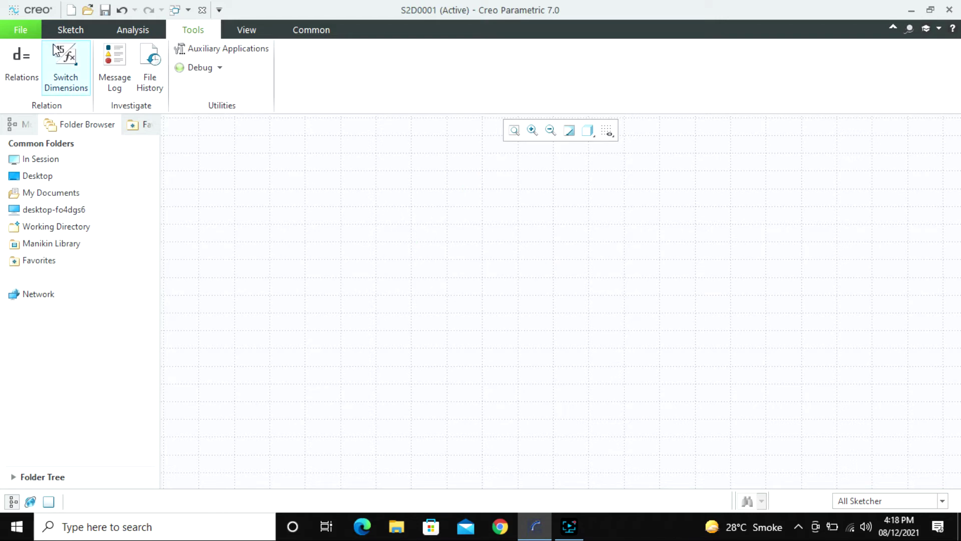
left_click(71, 29)
left_click(317, 50)
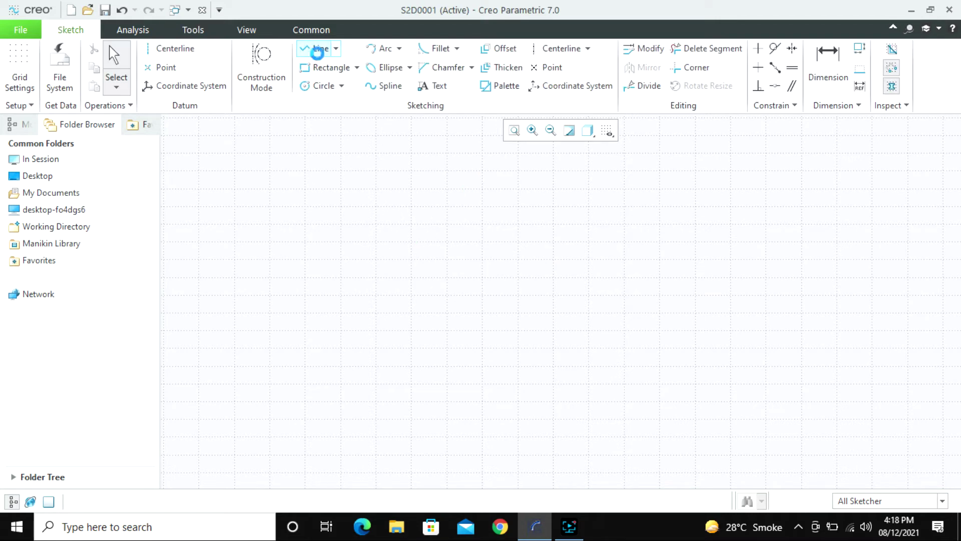
left_click(324, 271)
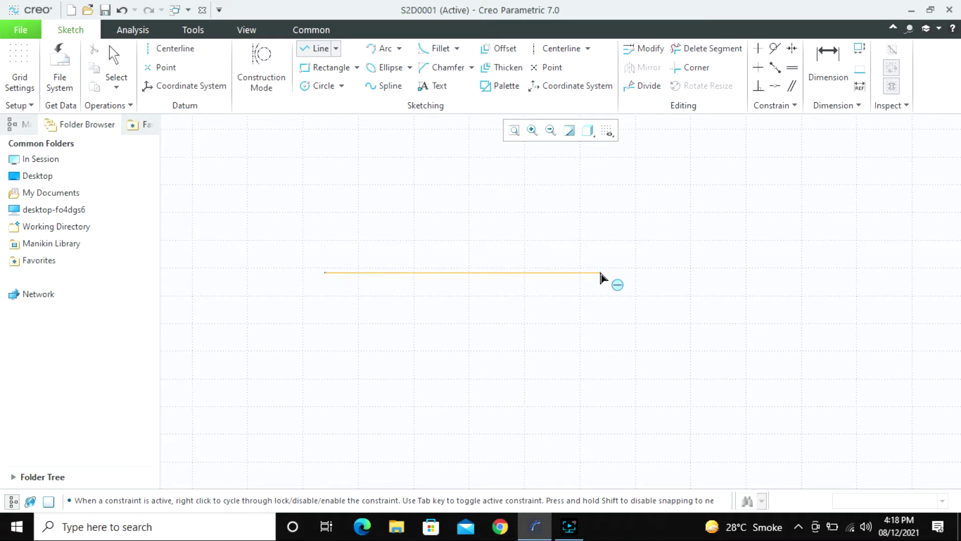
middle_click(599, 270)
middle_click(596, 337)
Draw a single horizontal line about 41 mm long near the middle of the empty sketch.
left_click(317, 48)
left_click(356, 284)
left_click(584, 284)
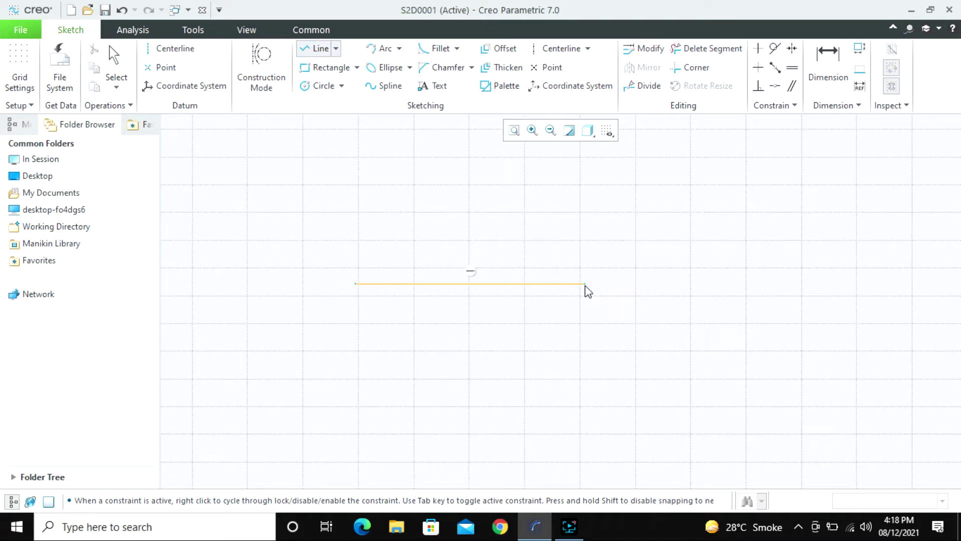
middle_click(569, 352)
middle_click(569, 354)
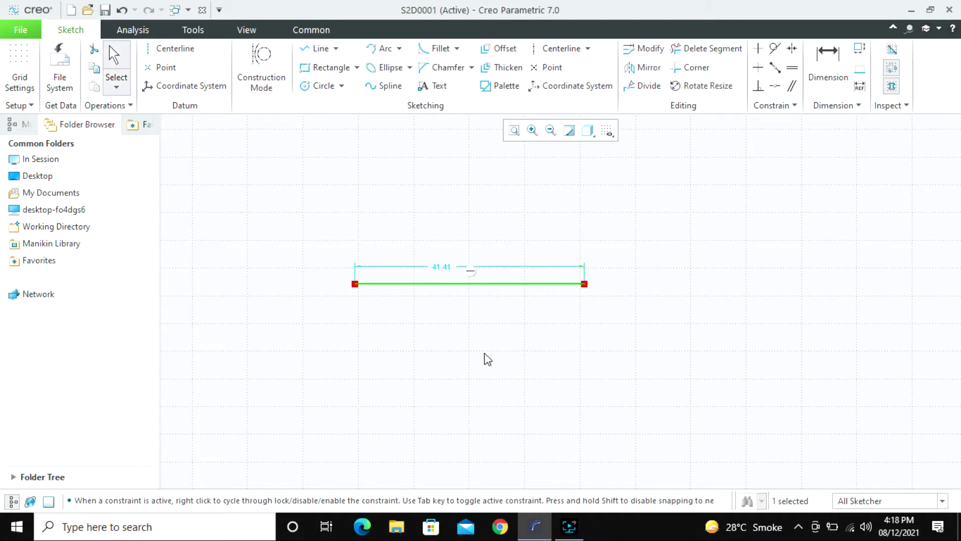
Set the horizontal line's length to 40 mm.
double_click(434, 269)
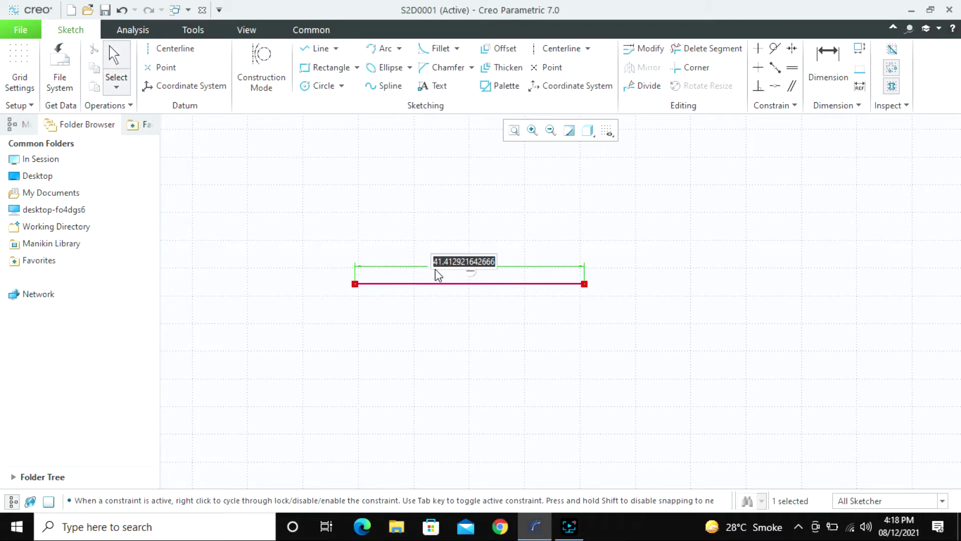
type("40")
key("Return")
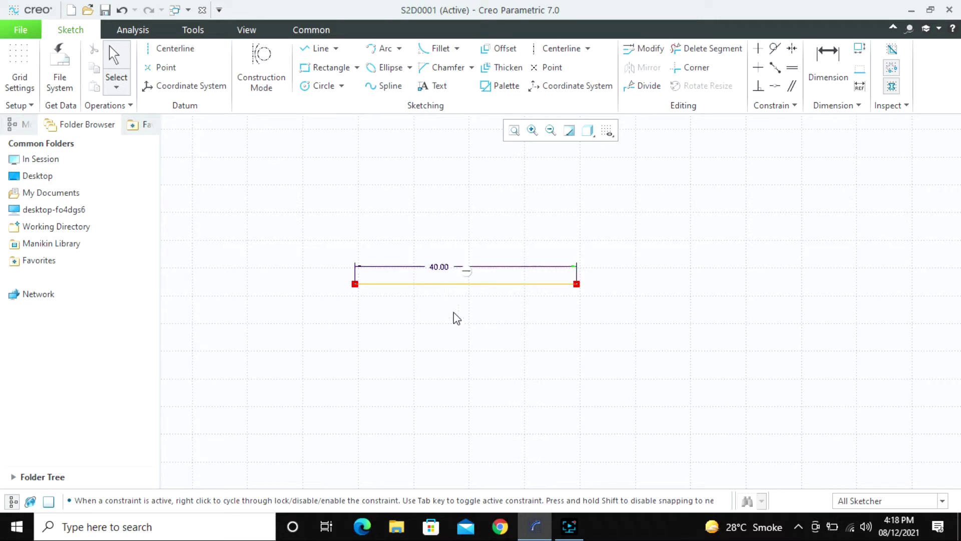
Draw a second horizontal line about 27 mm long, higher up and just beyond the first line's right end.
left_click(316, 49)
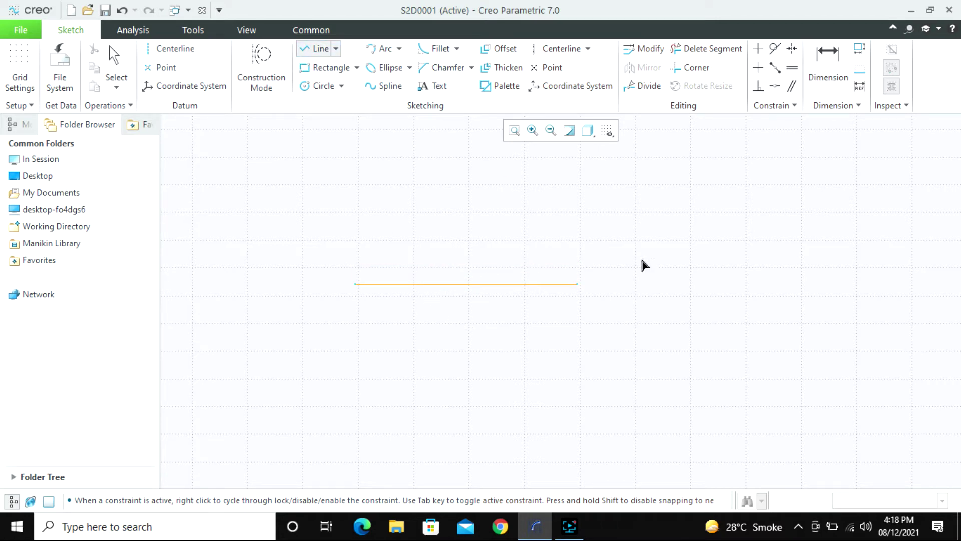
left_click(595, 185)
left_click(743, 185)
middle_click(740, 250)
middle_click(740, 249)
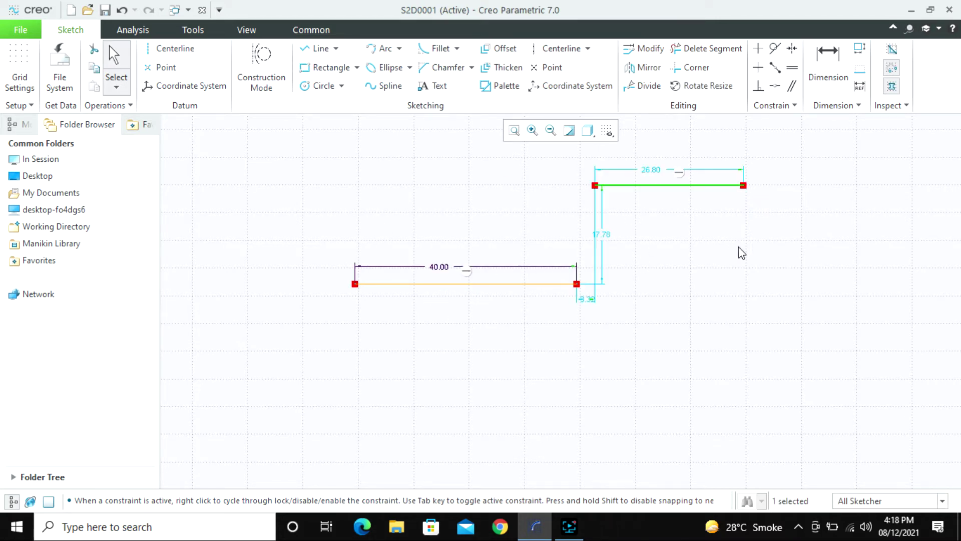
Set the second line's length to 40 mm and reposition the horizontal and vertical spacing dimensions between the two lines.
double_click(653, 170)
type("40")
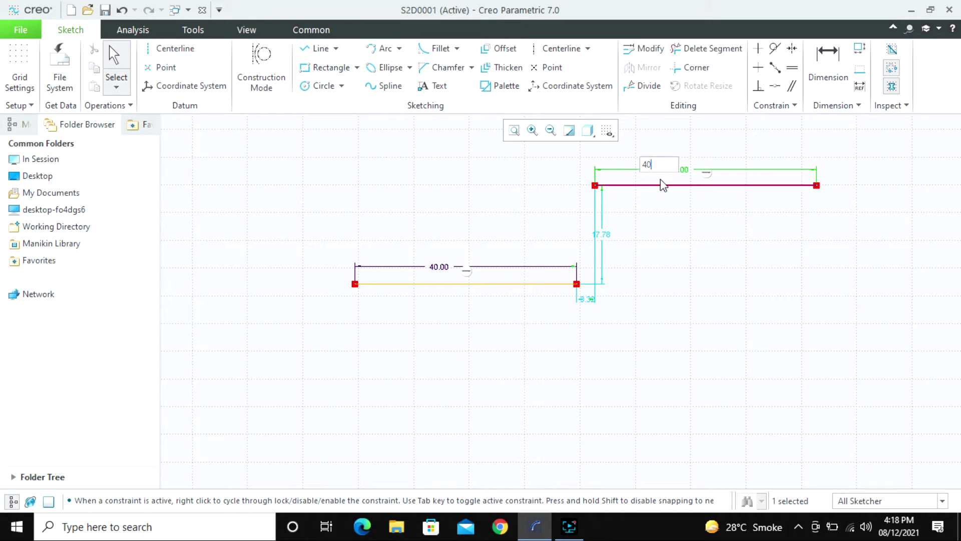
key("Return")
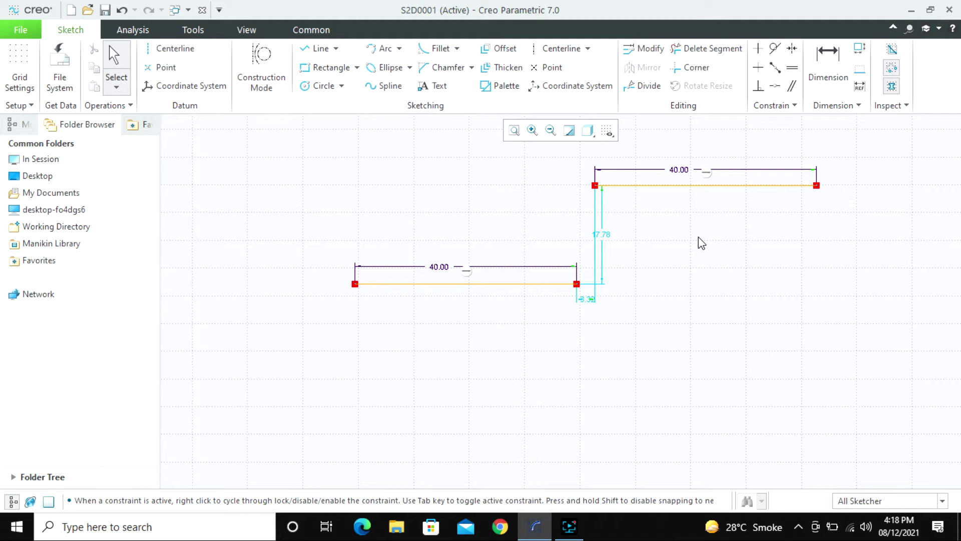
left_click_drag(603, 232, 632, 250)
left_click_drag(591, 300, 596, 241)
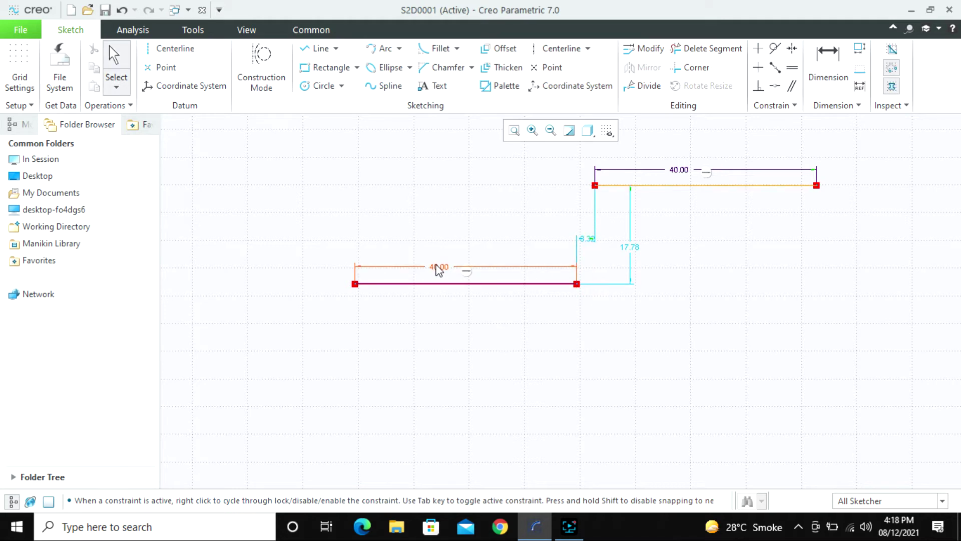
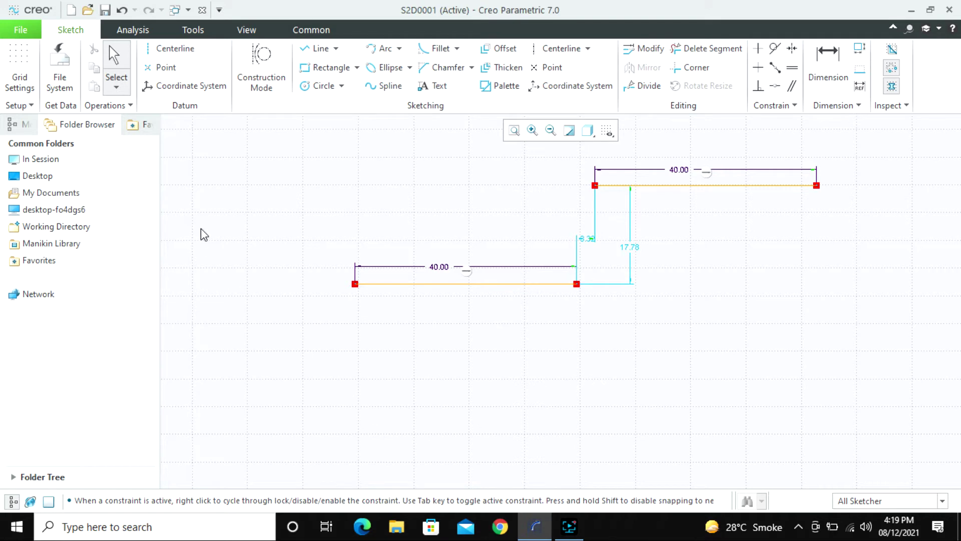
Switch the sketch dimensions to show their symbolic names, and return them to numeric values.
left_click(135, 30)
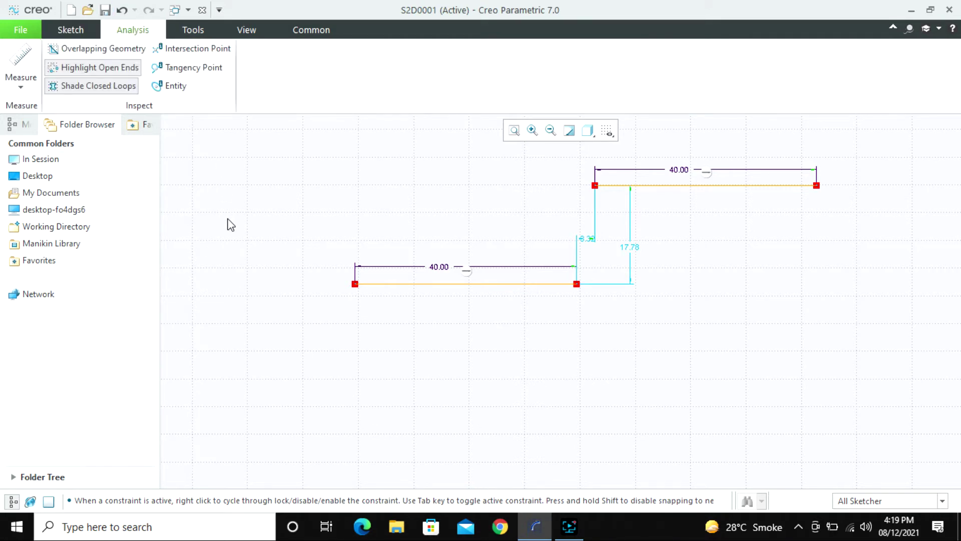
left_click(197, 30)
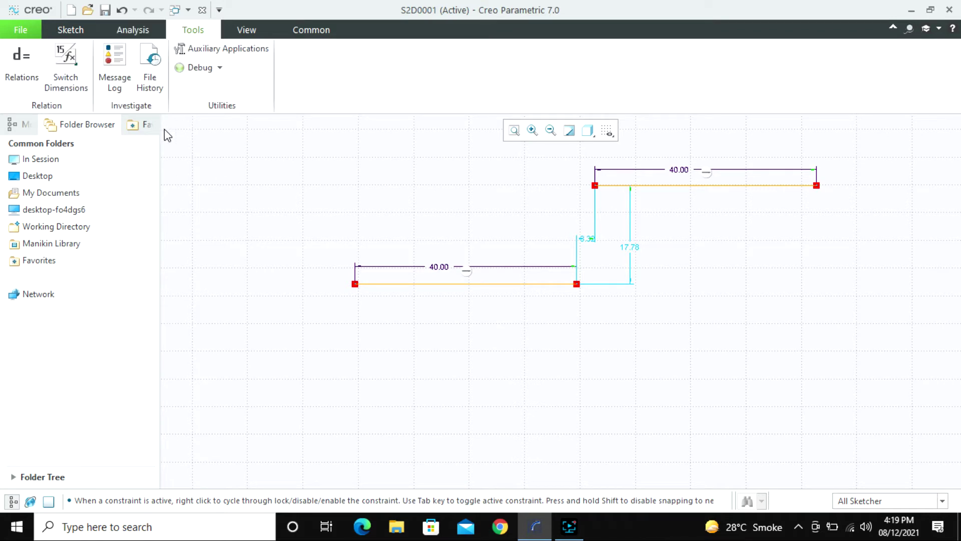
left_click(66, 62)
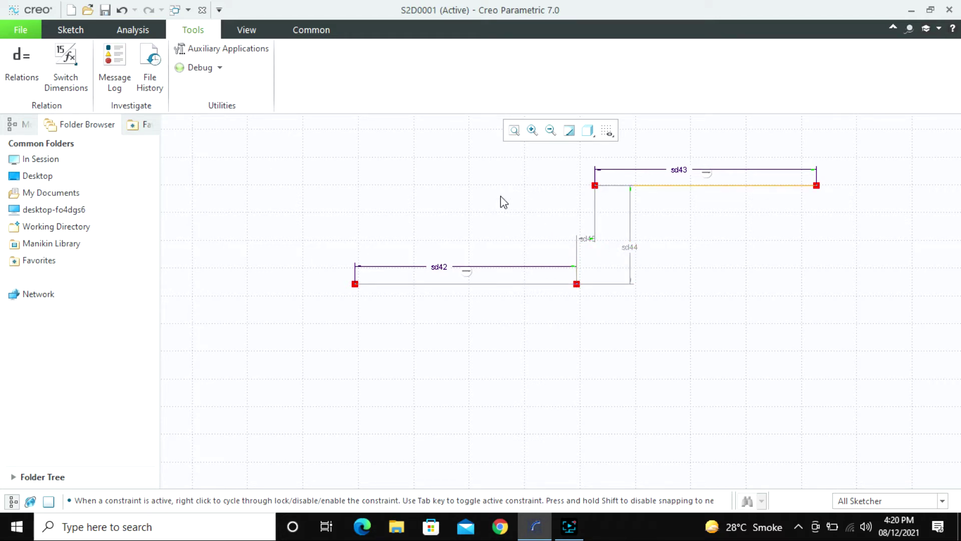
left_click(70, 68)
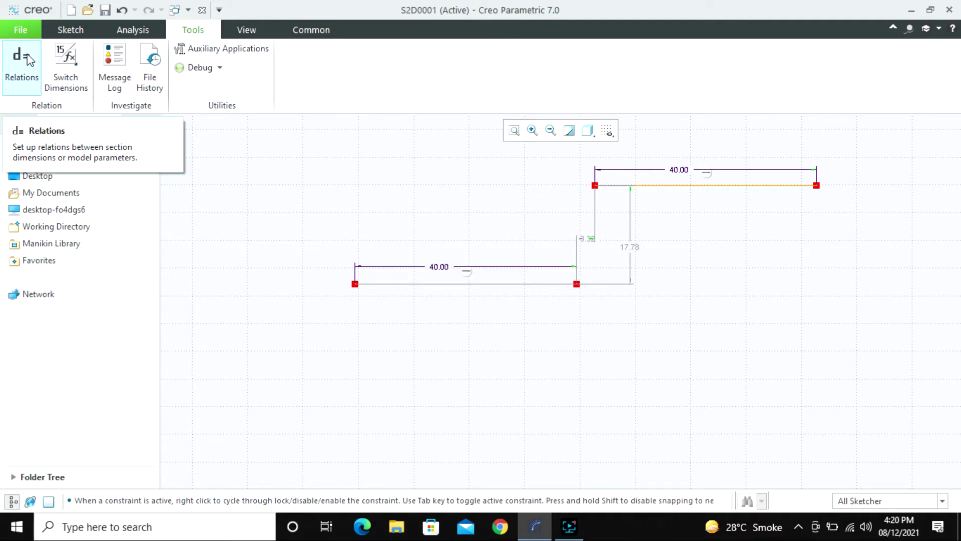
Select both horizontal lines together with their dimensions and delete them from the sketch.
scroll(380, 261, "up", 2)
left_click_drag(311, 188, 758, 332)
key("Delete")
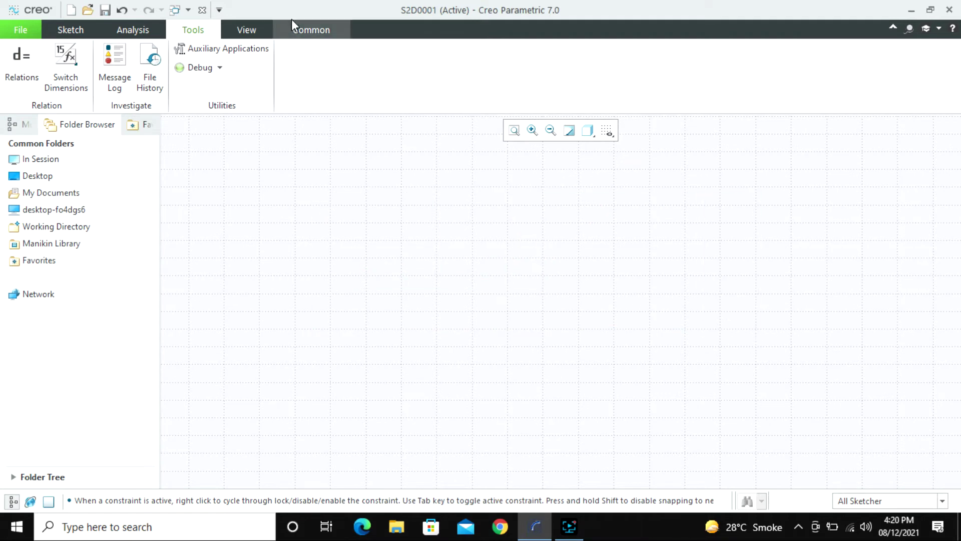
Draw a corner rectangle about 66 mm wide and 28 mm high near the middle of the empty sketch.
left_click(80, 31)
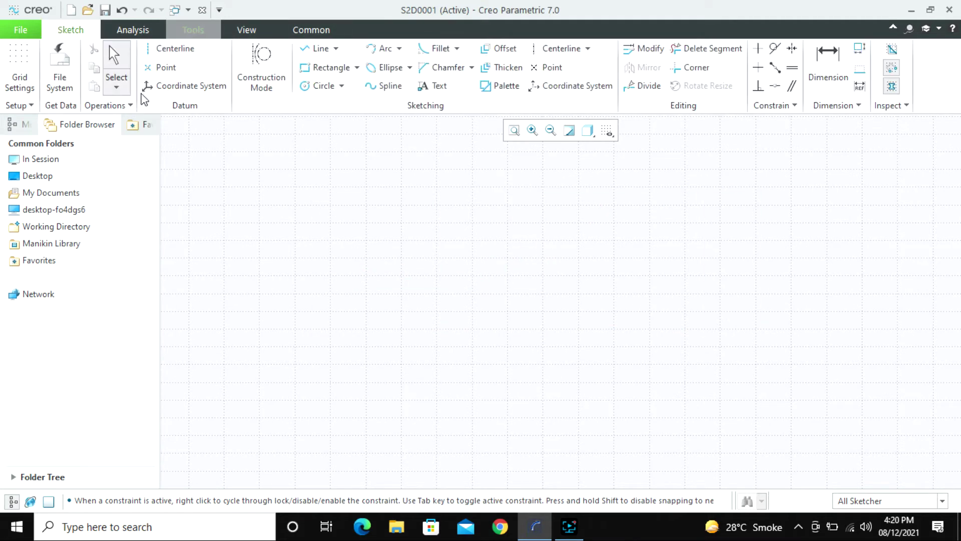
left_click(307, 70)
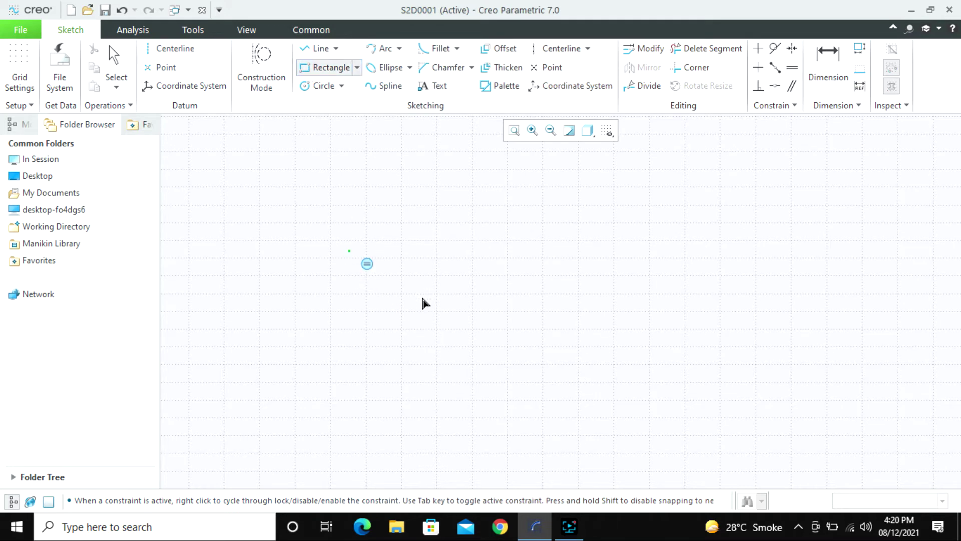
middle_click(731, 361)
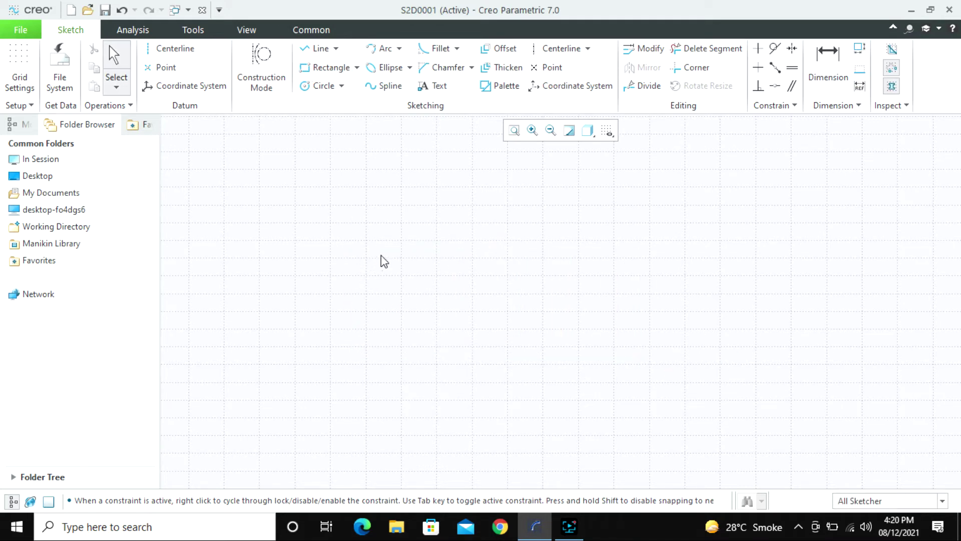
left_click(325, 67)
left_click(328, 247)
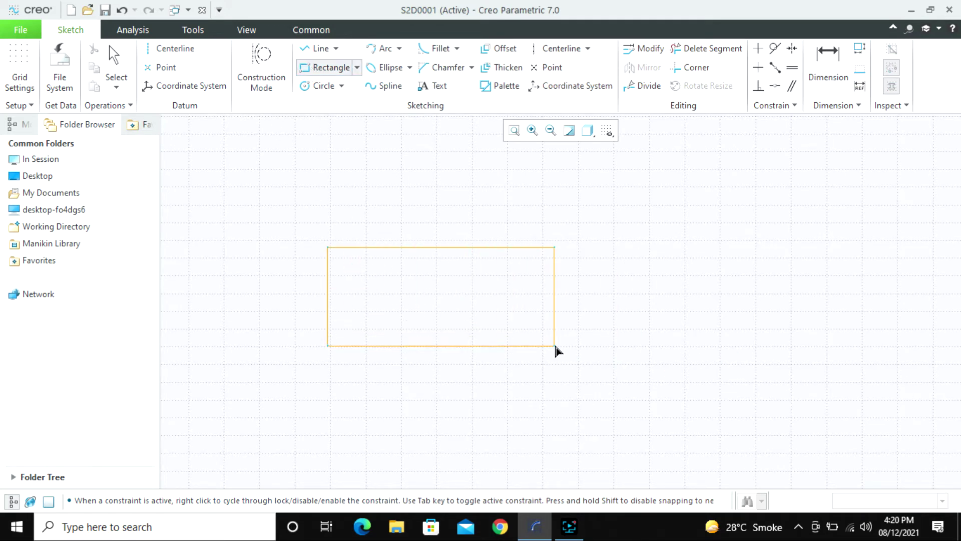
left_click(563, 345)
middle_click(627, 388)
left_click(625, 386)
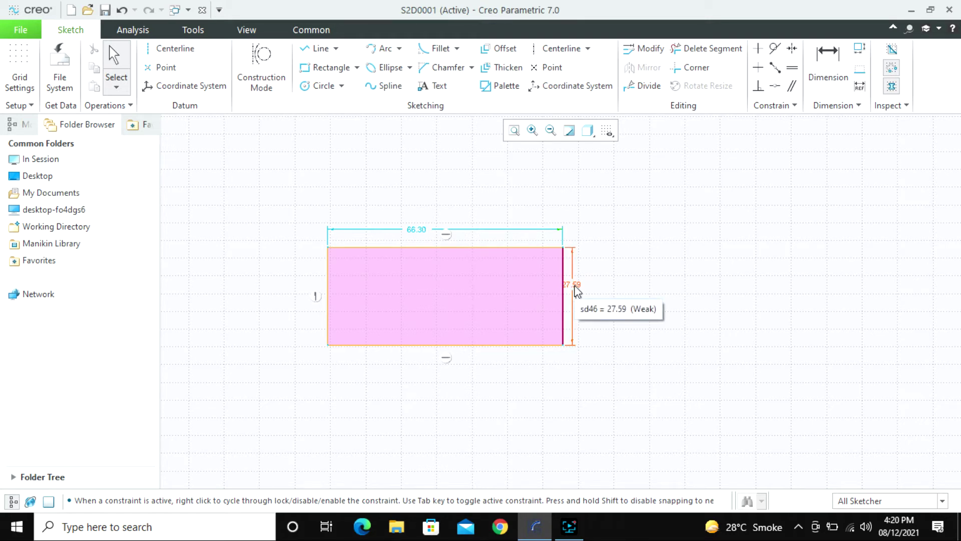
Move the rectangle's height dimension farther from its right edge and set the height to 50 mm.
left_click_drag(577, 291, 597, 293)
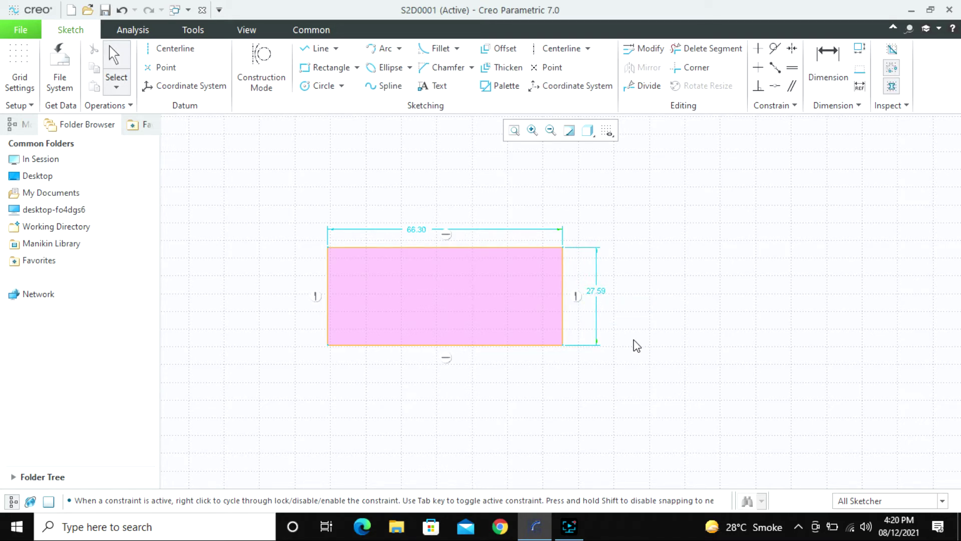
double_click(601, 295)
type("50")
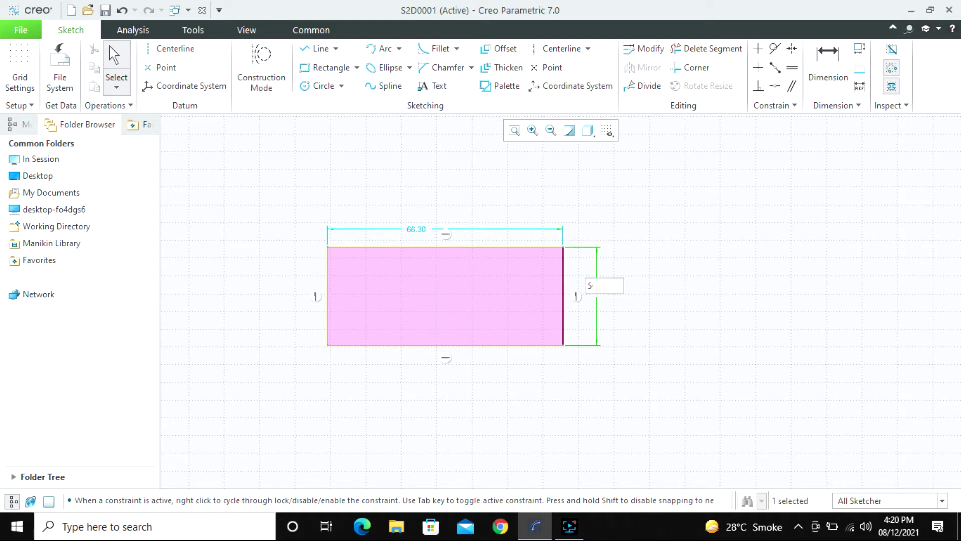
key("Return")
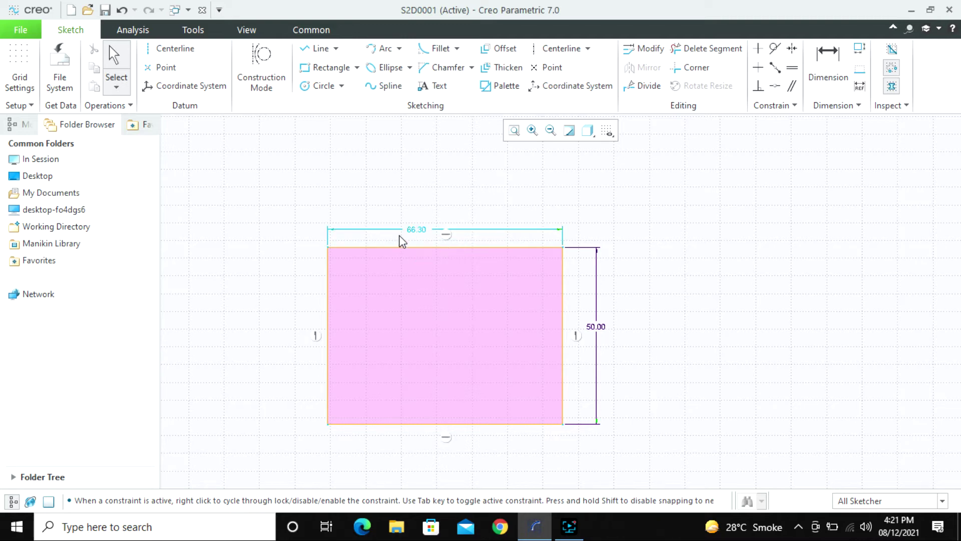
scroll(286, 218, "down", 3)
scroll(387, 298, "up", 2)
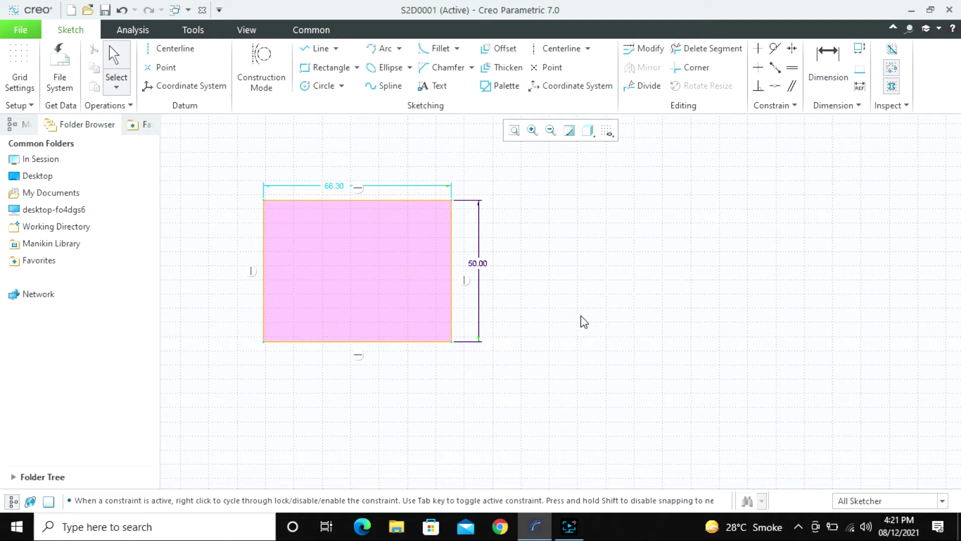
left_click(133, 29)
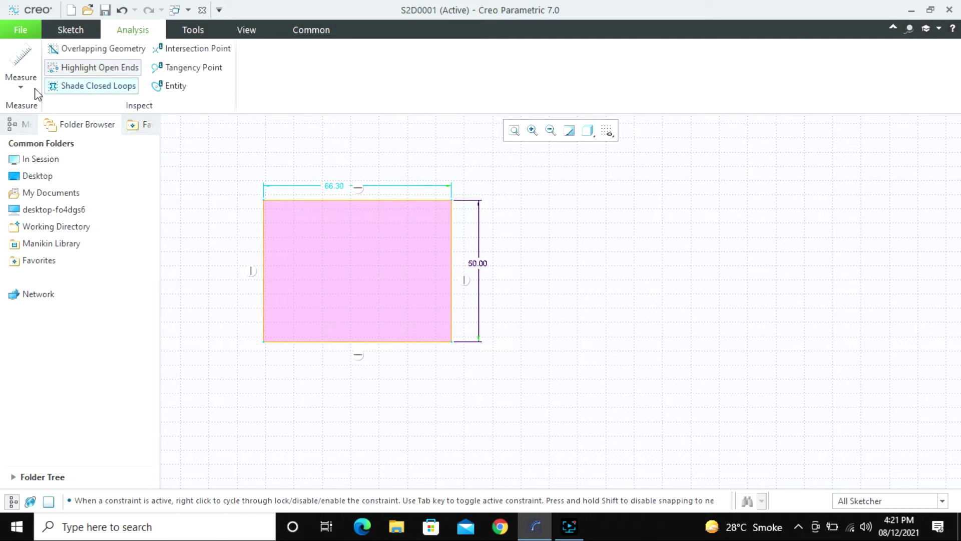
left_click(20, 60)
left_click(209, 29)
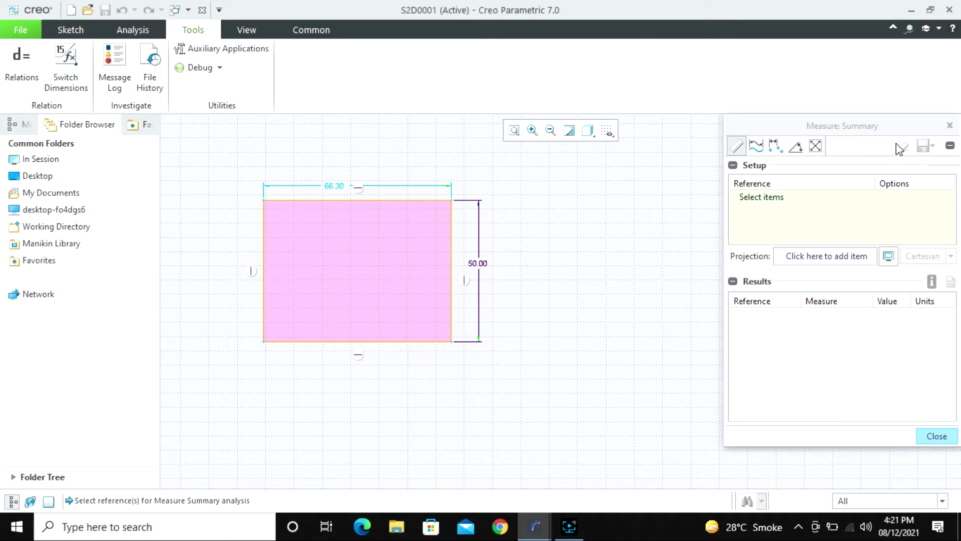
Open the Relations editor, try out the asin function from the function list, and clear it from the relations text.
left_click(22, 59)
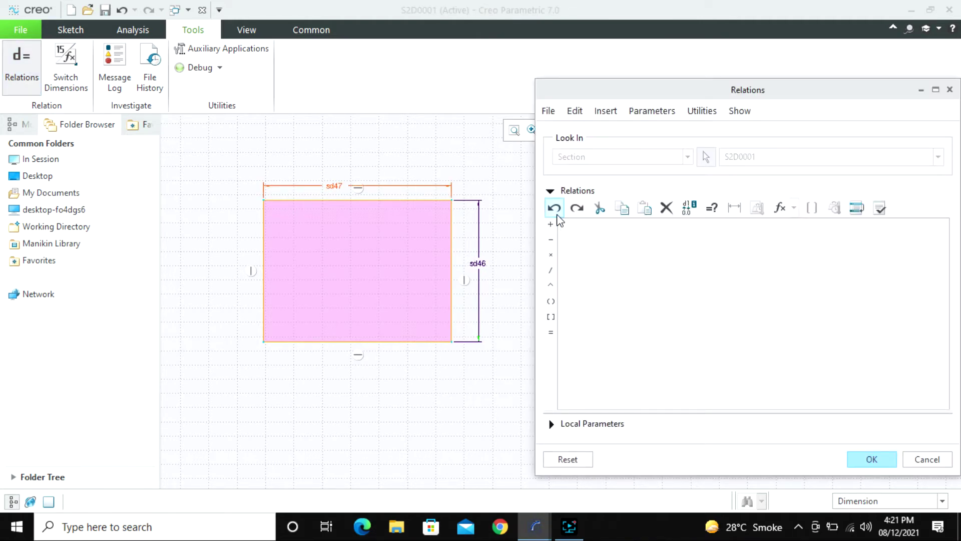
left_click(790, 214)
scroll(734, 273, "down", 20)
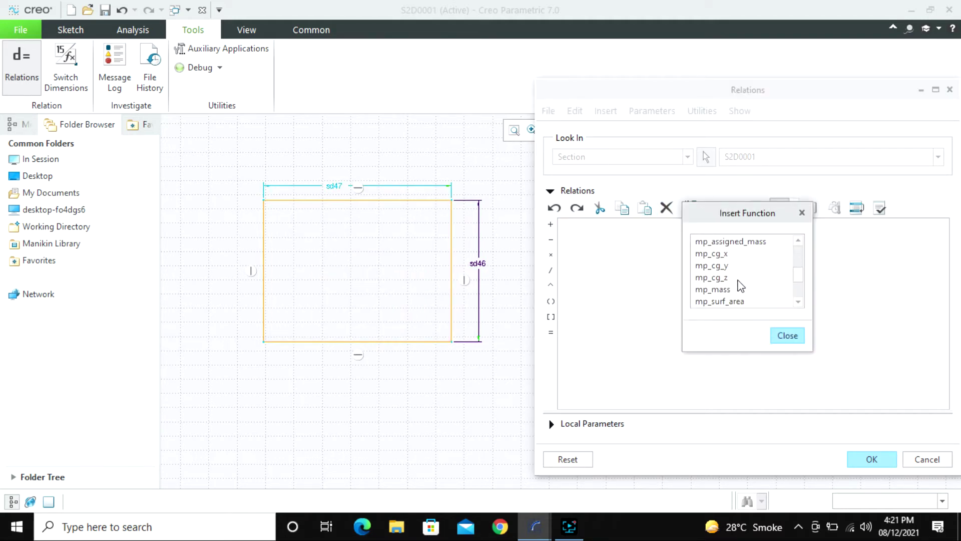
left_click(797, 337)
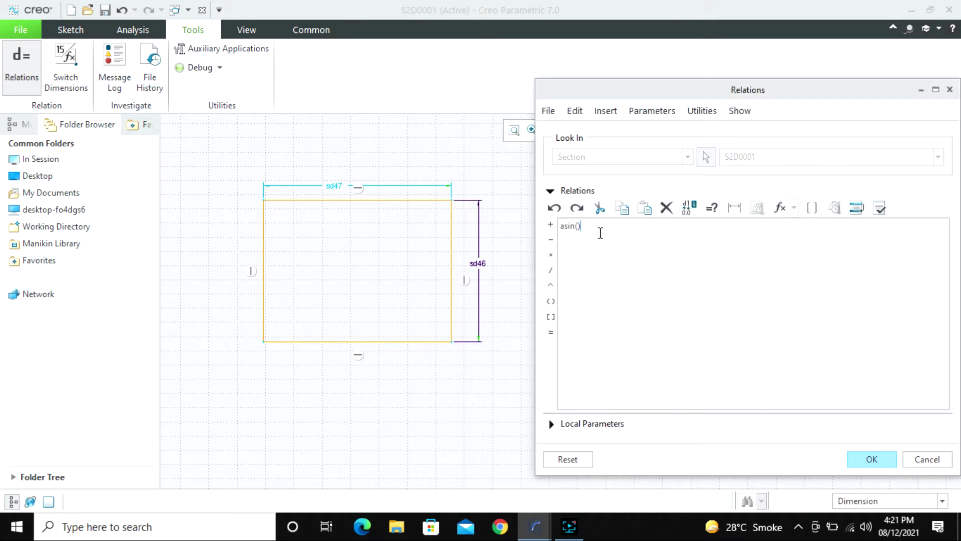
triple_click(601, 230)
key("Delete")
Enter the relation sd47=sd46/2 so that the rectangle's width is half its height.
left_click(337, 185)
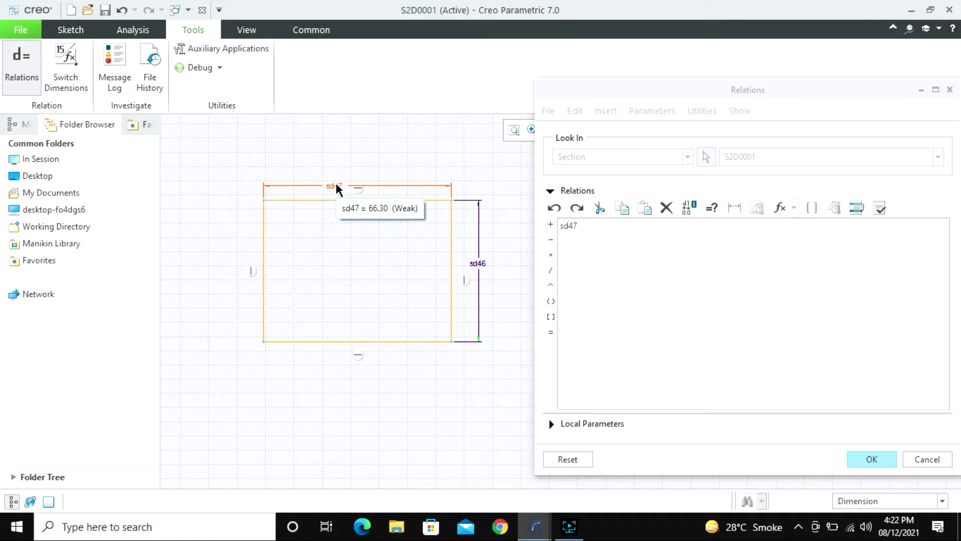
left_click(550, 333)
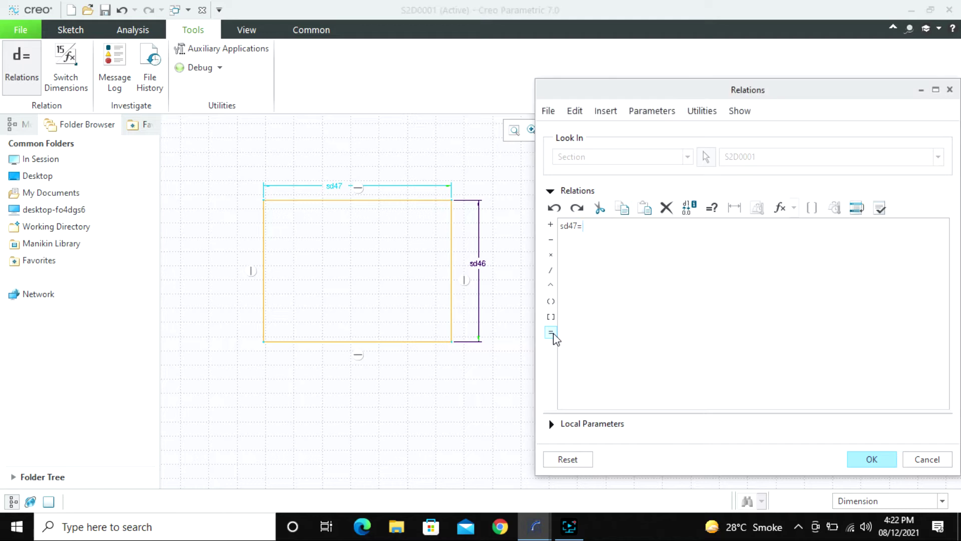
left_click(477, 264)
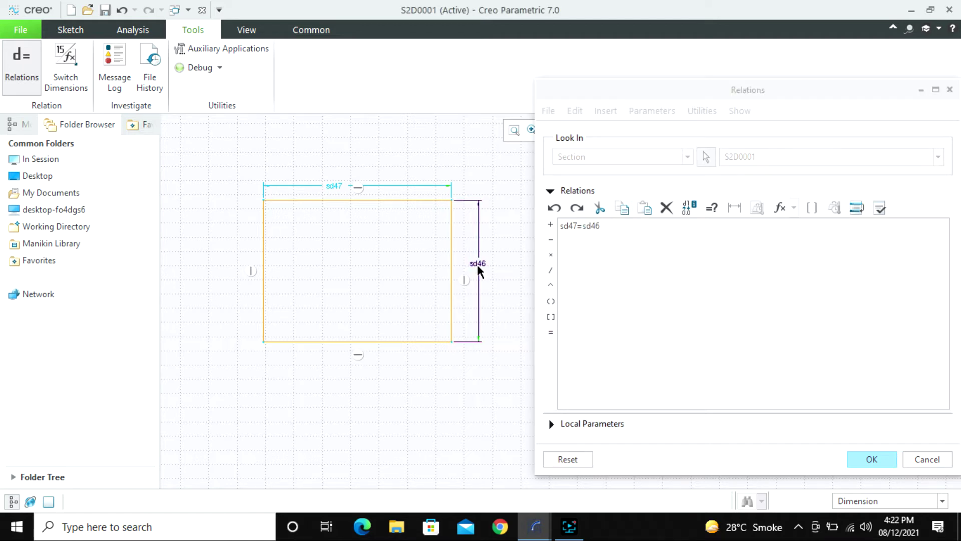
left_click(616, 235)
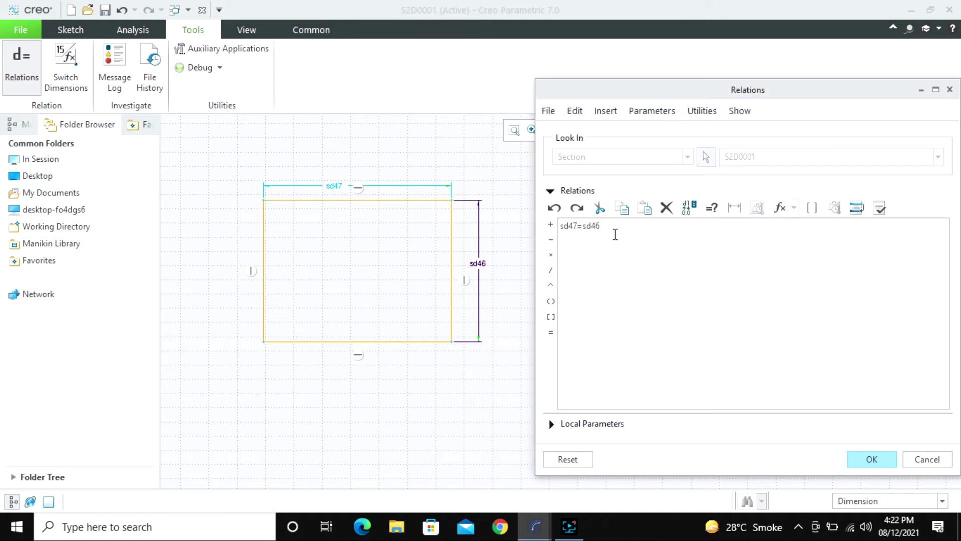
type("/2")
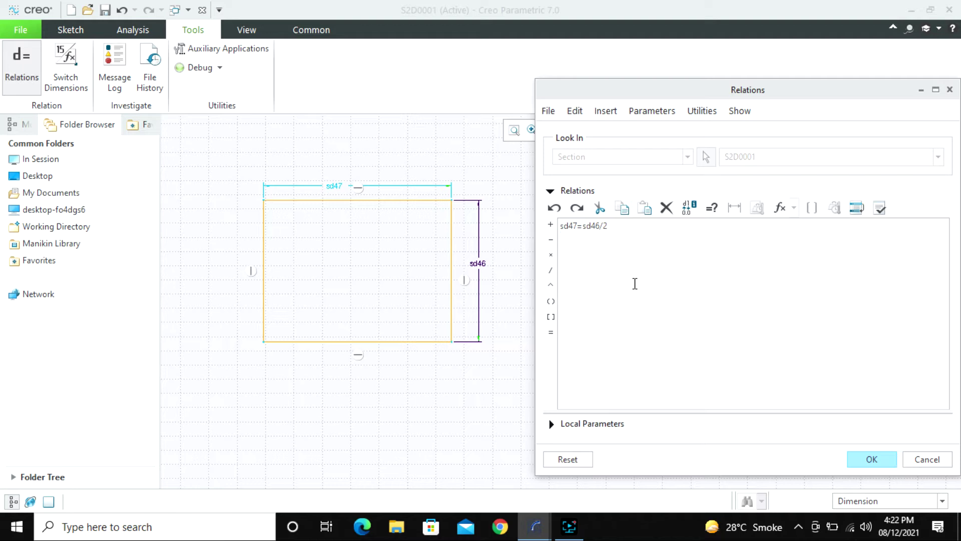
Verify the entered relation and apply it to the rectangle.
left_click(877, 212)
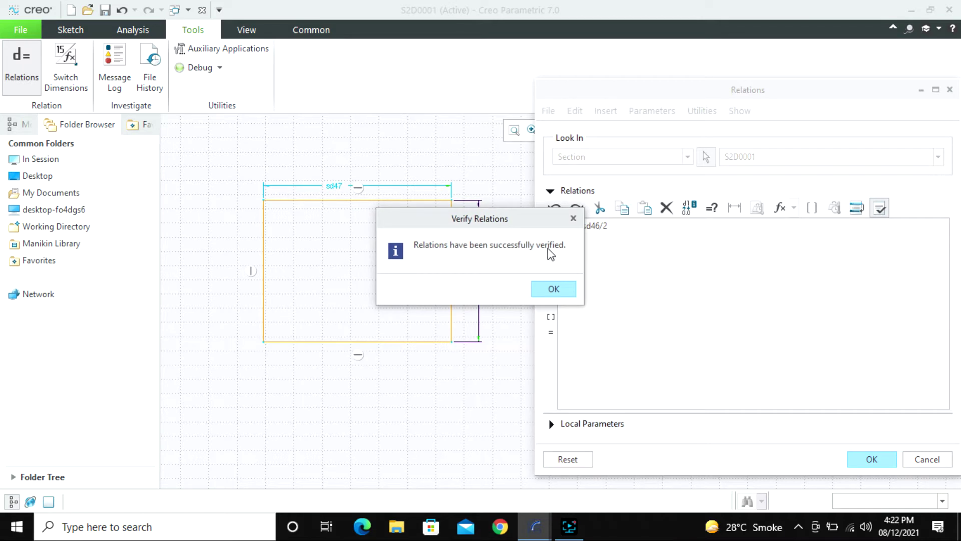
left_click(560, 289)
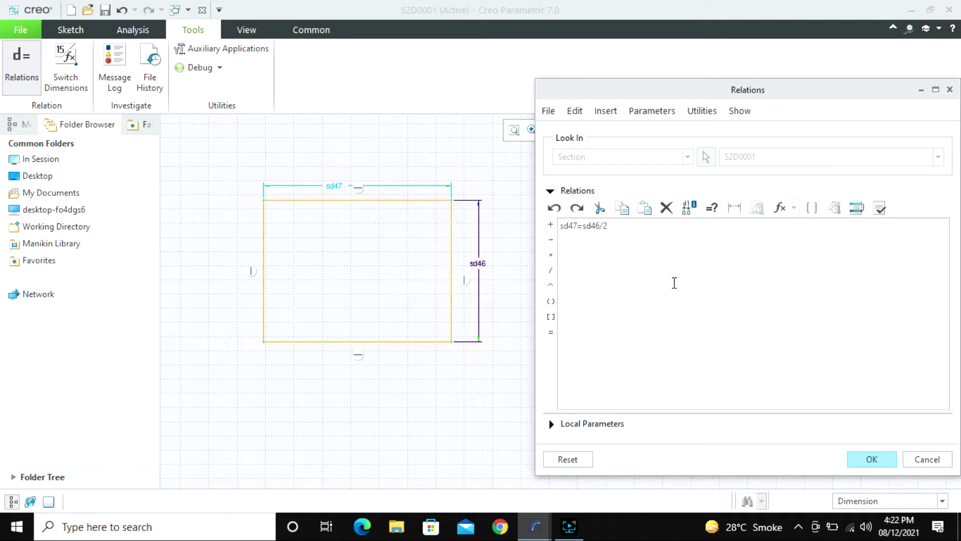
left_click(870, 460)
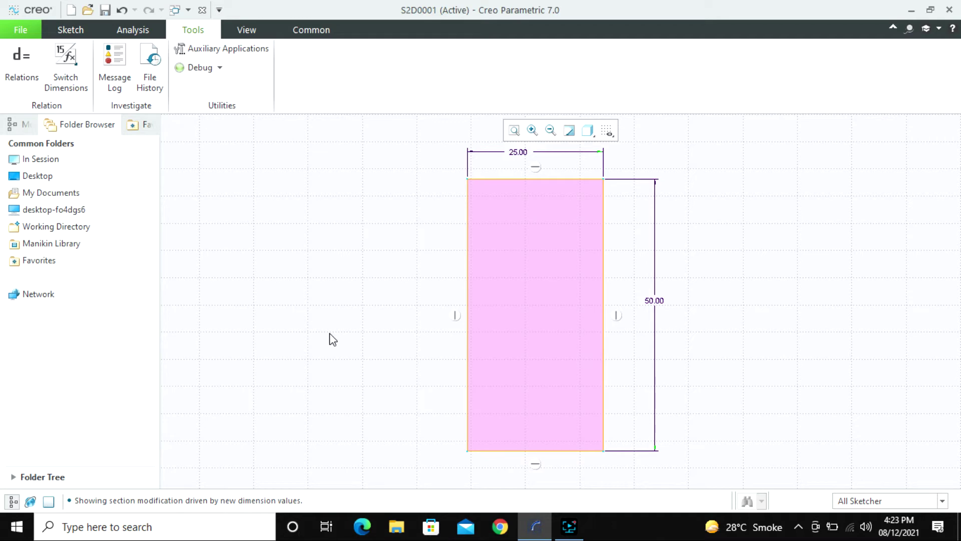
Try to edit the rectangle's relation-driven width dimension above its upper edge.
left_click(519, 159)
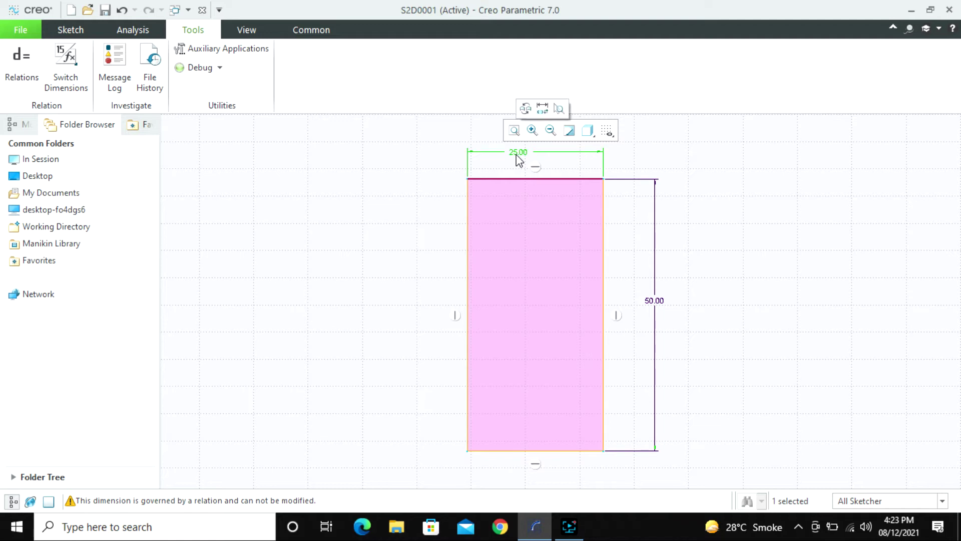
key("Escape")
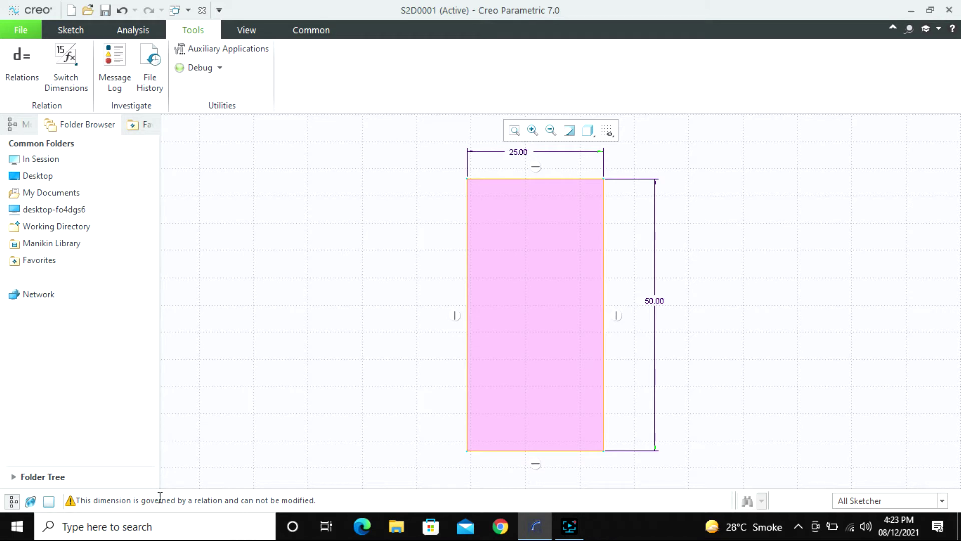
left_click(69, 501)
Set the rectangle's height dimension to 100 mm to test the width relation, and deselect it.
double_click(656, 301)
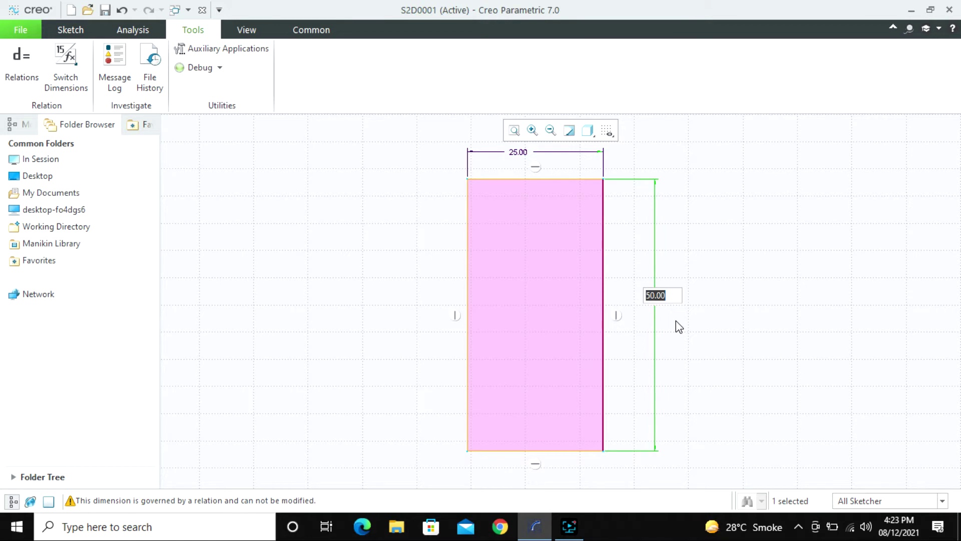
type("100")
key("Return")
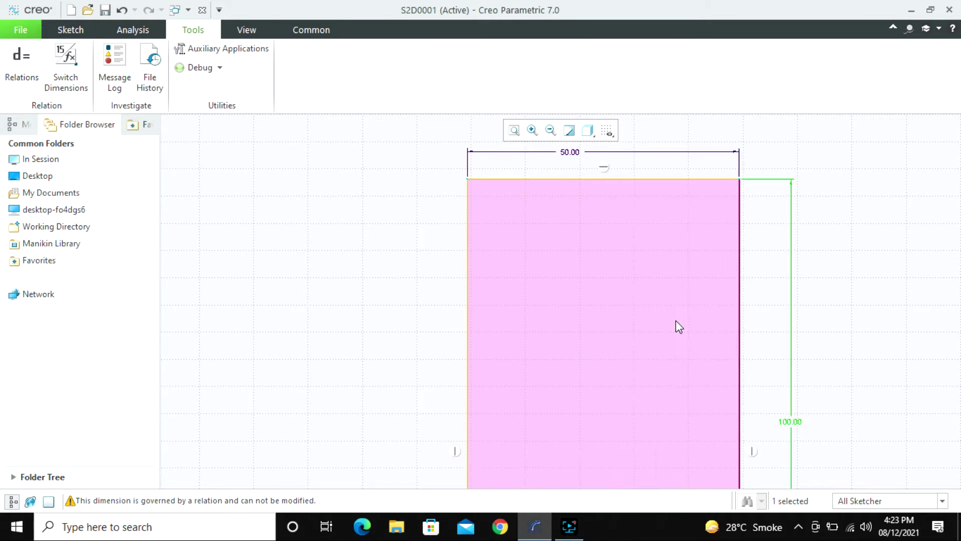
scroll(616, 312, "down", 2)
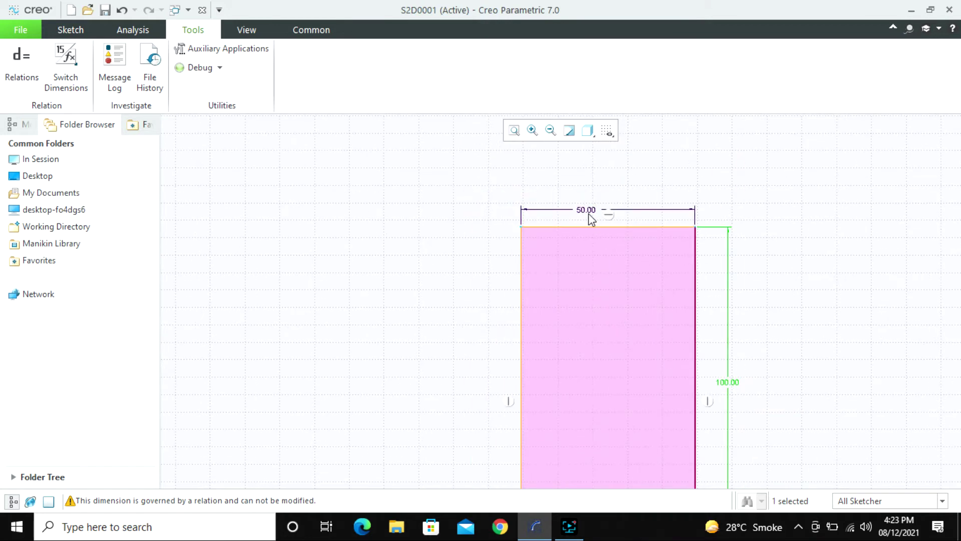
scroll(588, 223, "down", 2)
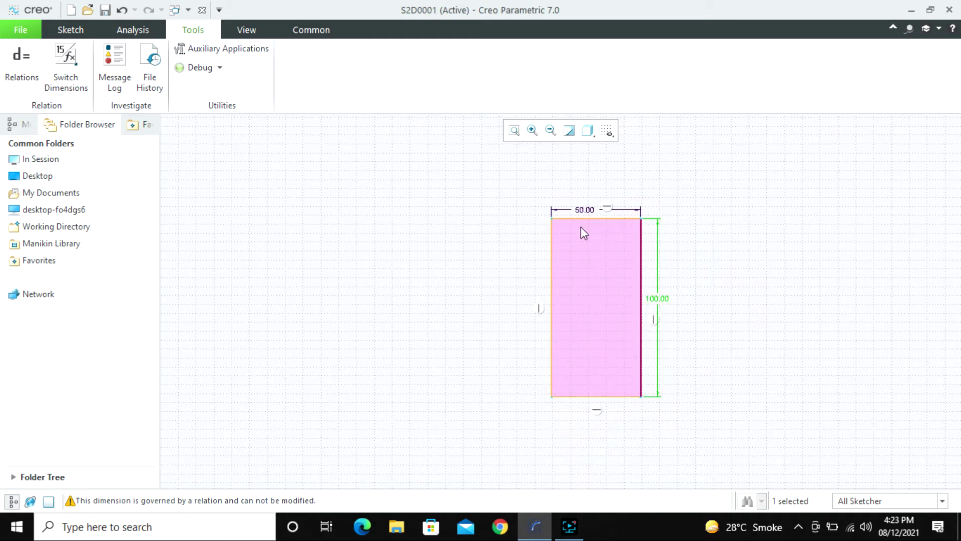
left_click(706, 303)
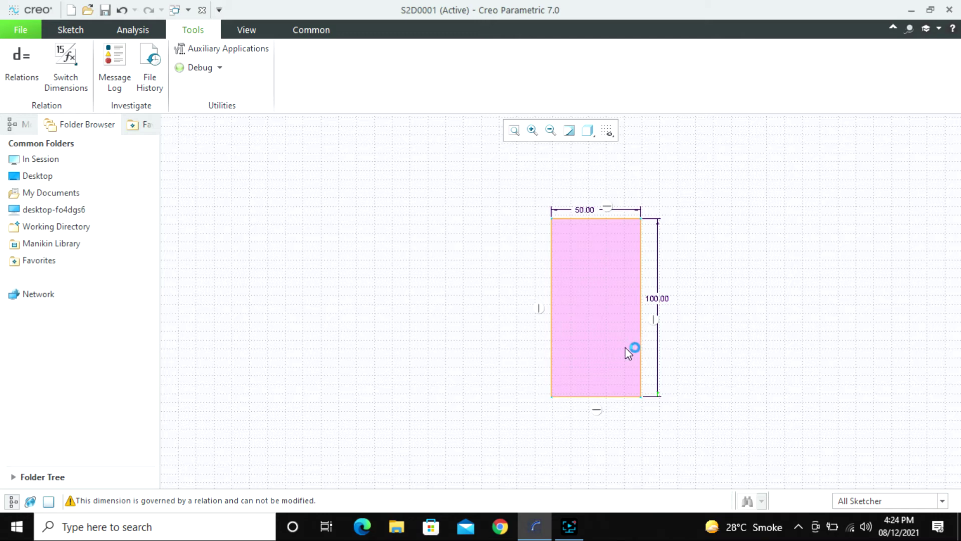
scroll(464, 286, "down", 1)
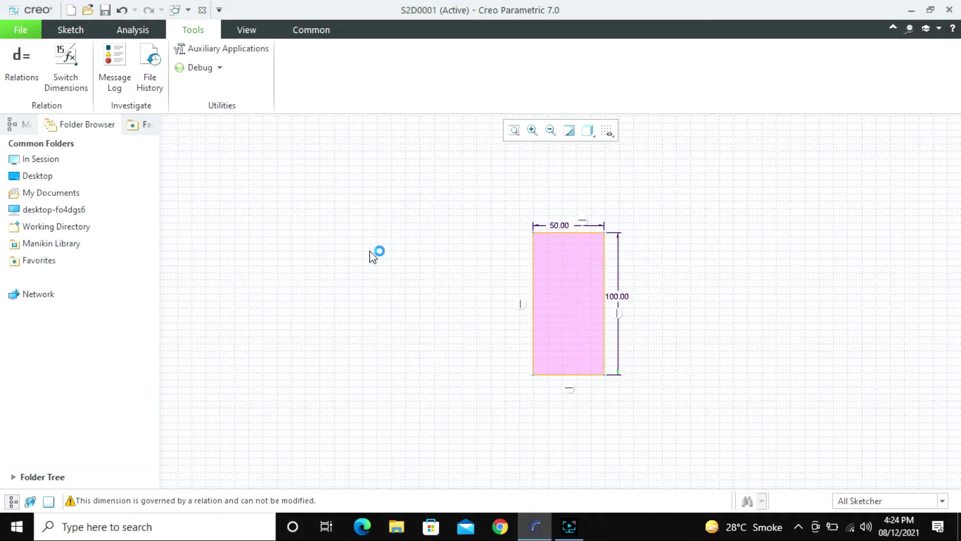
Open the Message Log, go to its earliest entries, and enlarge its window so that the long messages fit.
left_click(114, 64)
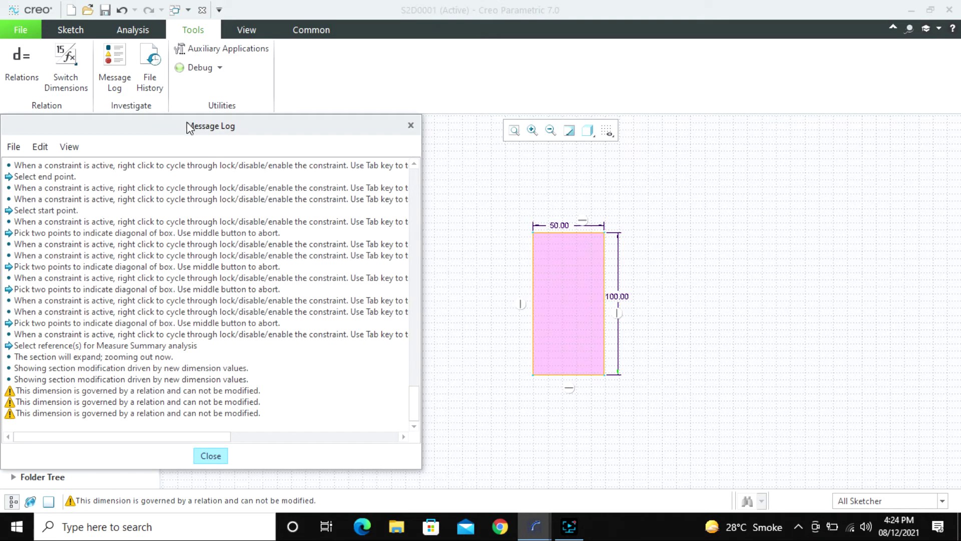
left_click_drag(188, 121, 446, 89)
scroll(423, 235, "up", 5)
scroll(422, 235, "up", 6)
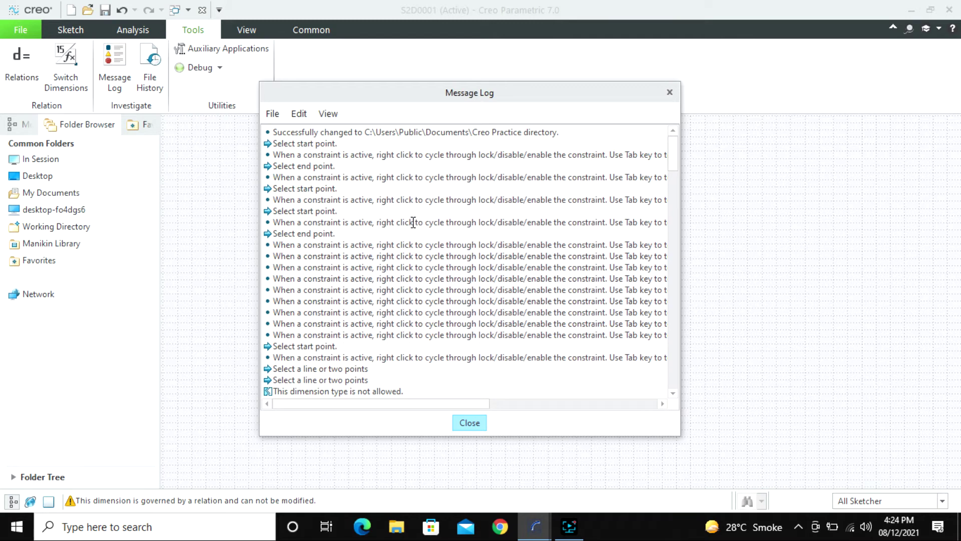
left_click_drag(681, 248, 959, 249)
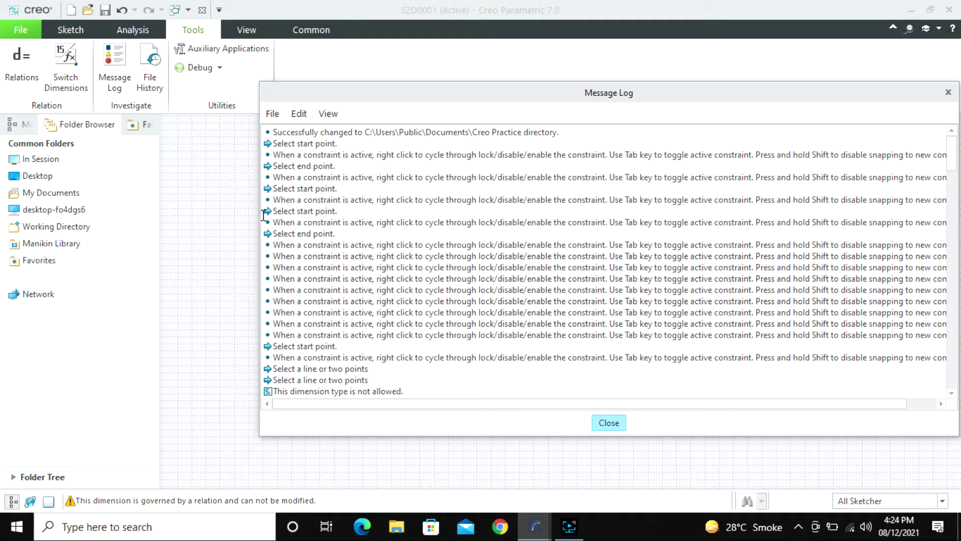
left_click_drag(254, 214, 78, 220)
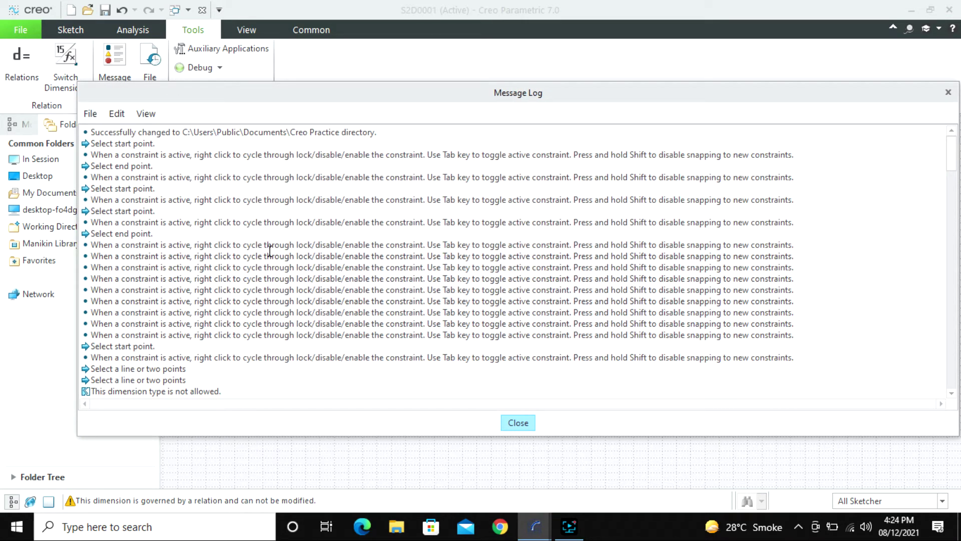
Read through the message log and examine the recorded area and angle measurement results.
scroll(292, 289, "down", 5)
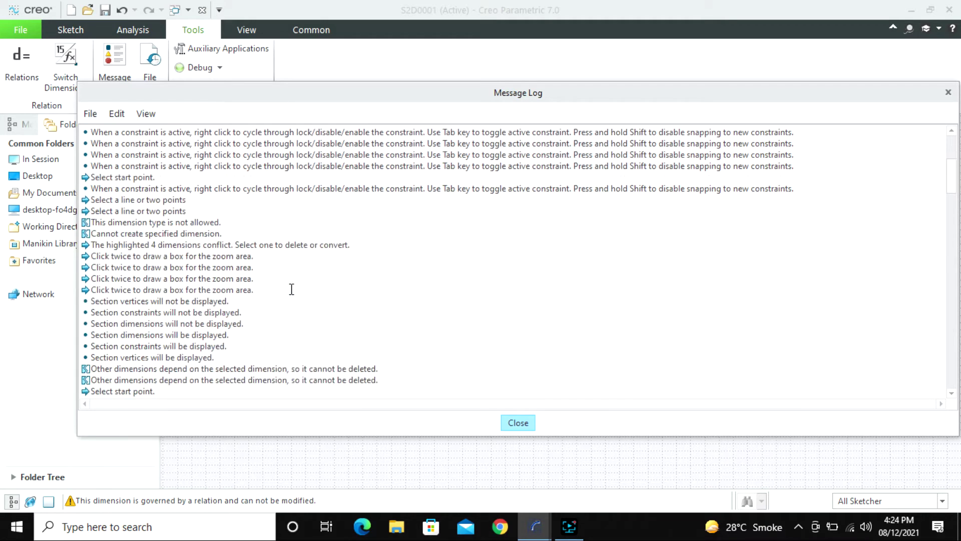
scroll(291, 289, "down", 2)
scroll(292, 289, "down", 10)
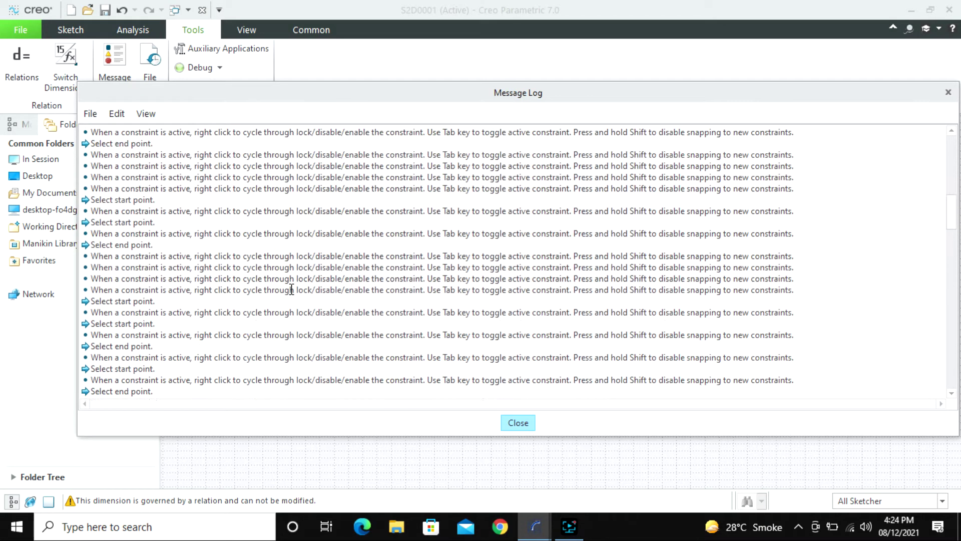
scroll(292, 290, "down", 10)
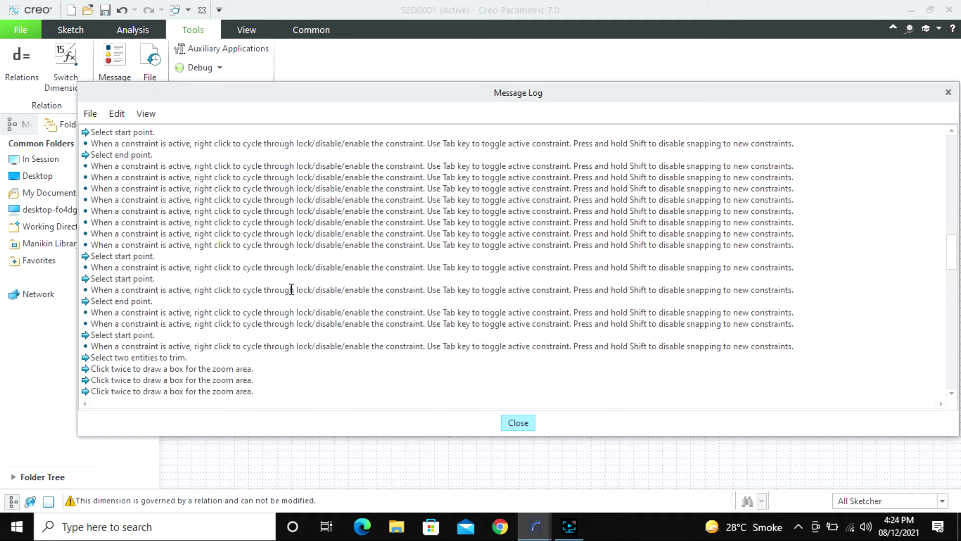
scroll(292, 290, "down", 8)
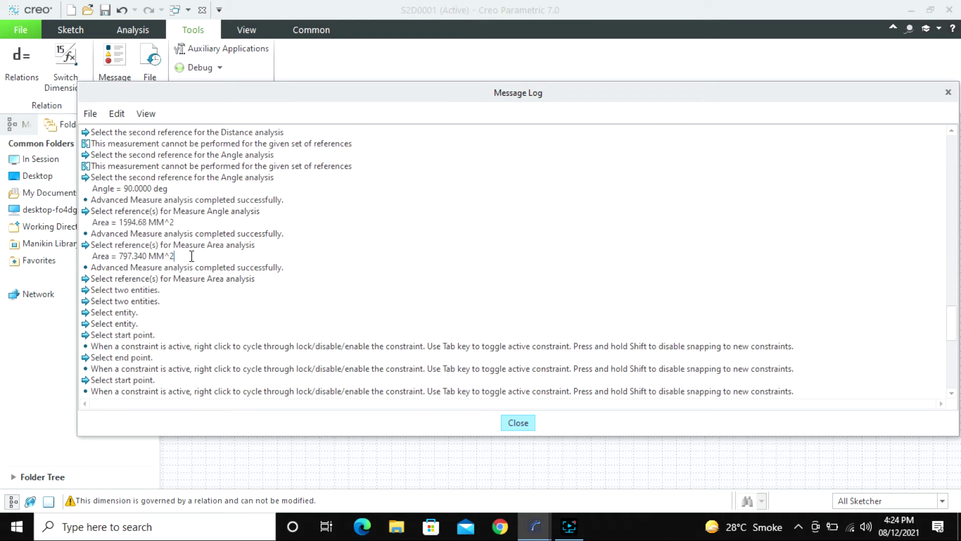
left_click_drag(174, 256, 89, 256)
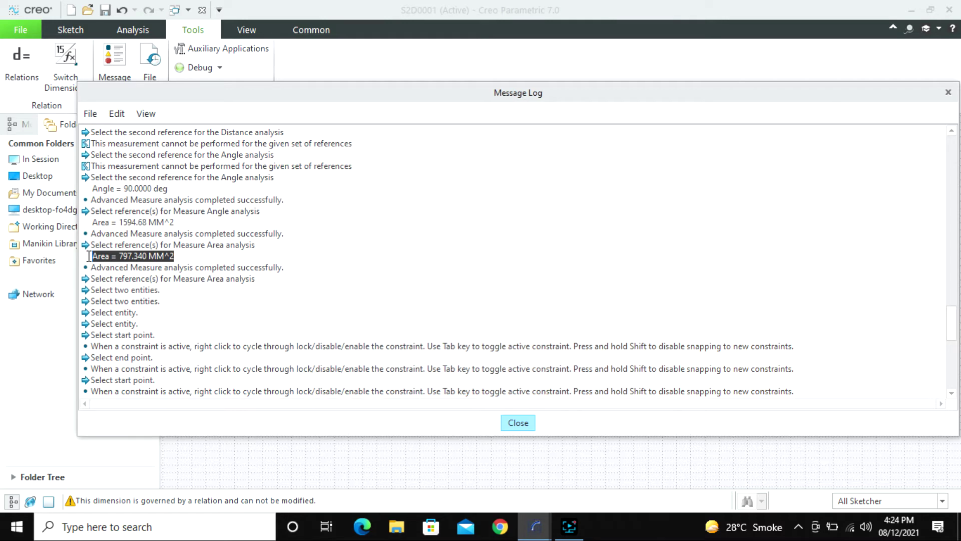
left_click_drag(176, 188, 94, 193)
Examine the log's most recent entries about the Measure Summary analysis, dimension changes and relation, and return to its beginning.
scroll(194, 313, "down", 6)
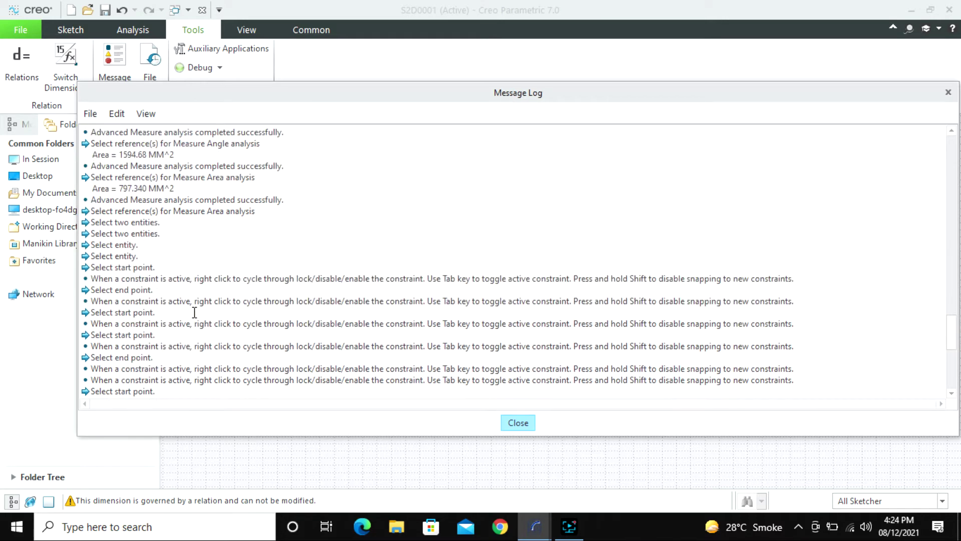
scroll(195, 313, "down", 3)
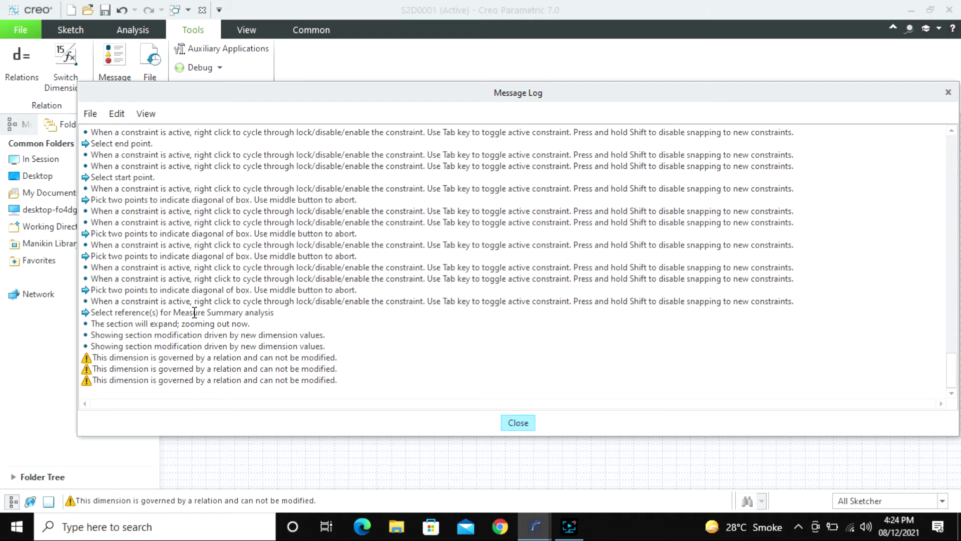
left_click_drag(275, 313, 76, 299)
left_click(116, 320)
left_click(337, 351)
left_click_drag(337, 351, 108, 333)
left_click(307, 371)
scroll(466, 344, "up", 10)
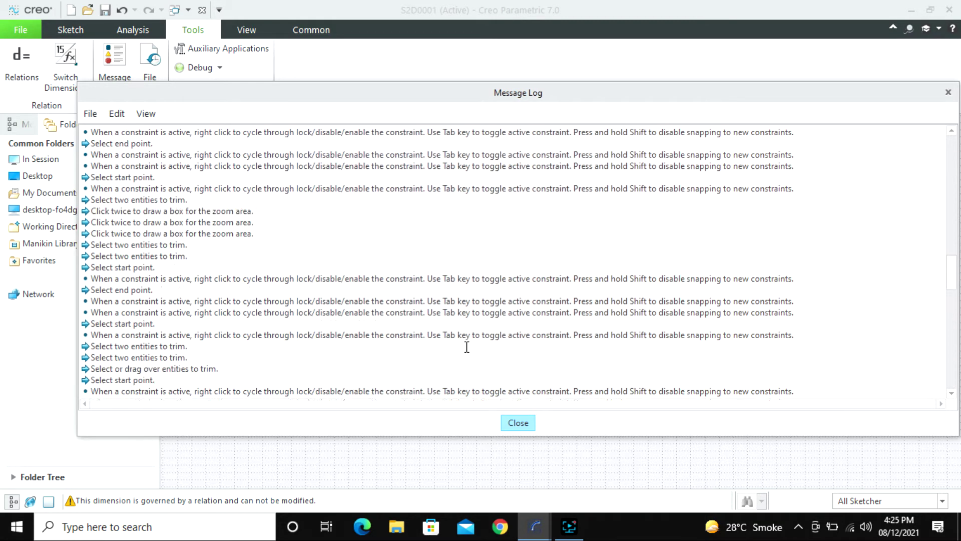
scroll(467, 347, "up", 10)
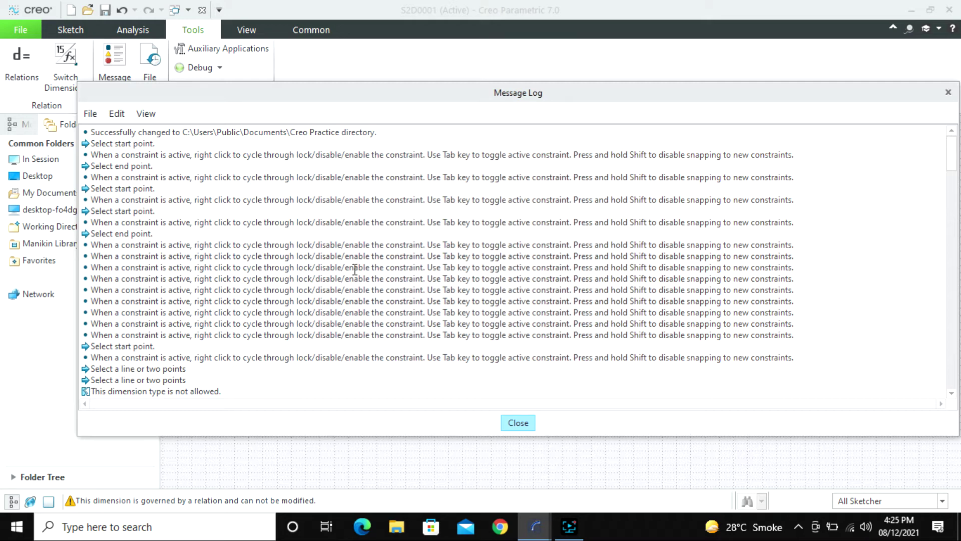
Look at the option for saving the message log to a file, cancel without saving, and close the log.
left_click(91, 114)
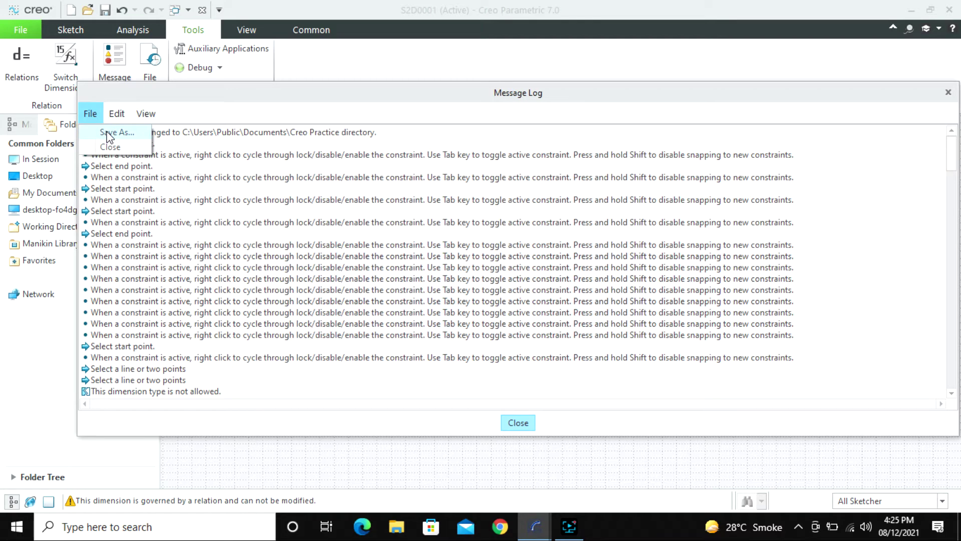
left_click(109, 133)
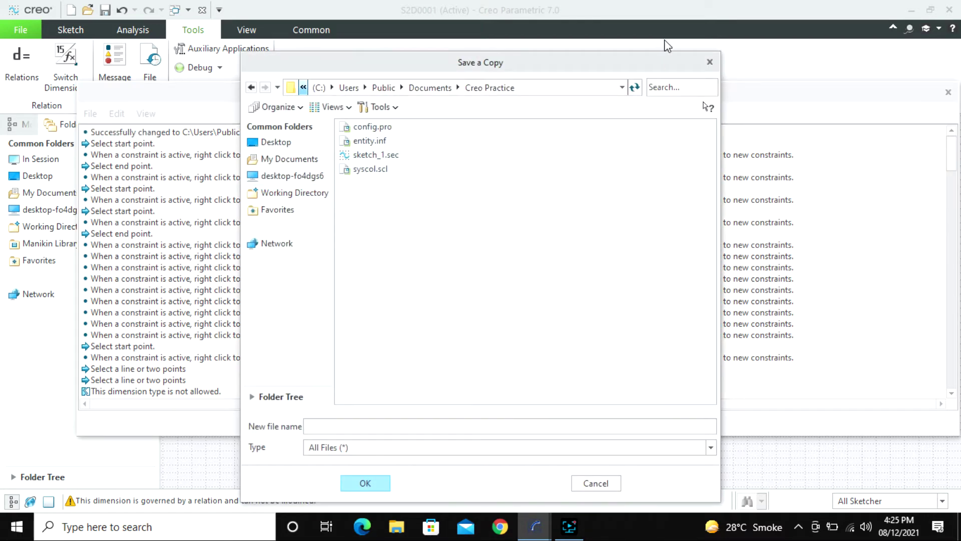
left_click(710, 61)
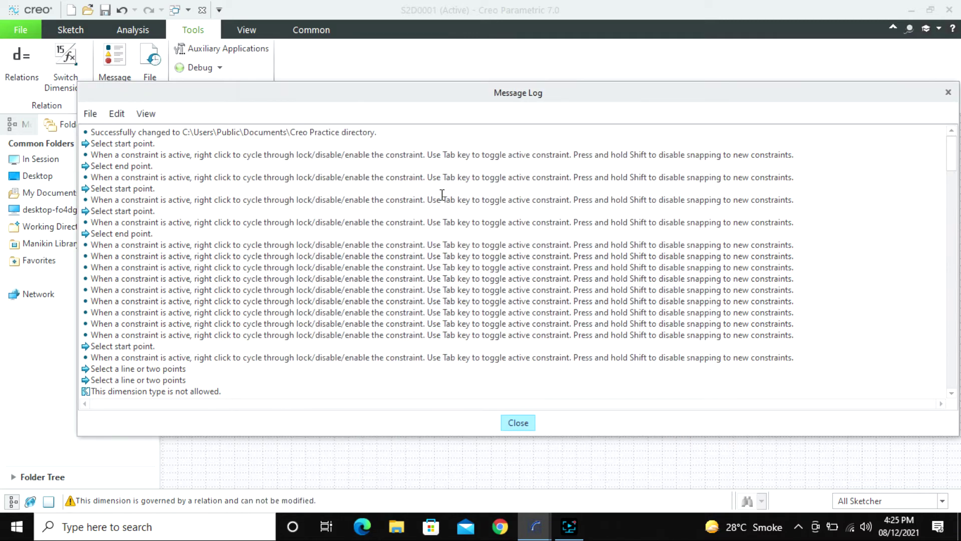
left_click(948, 94)
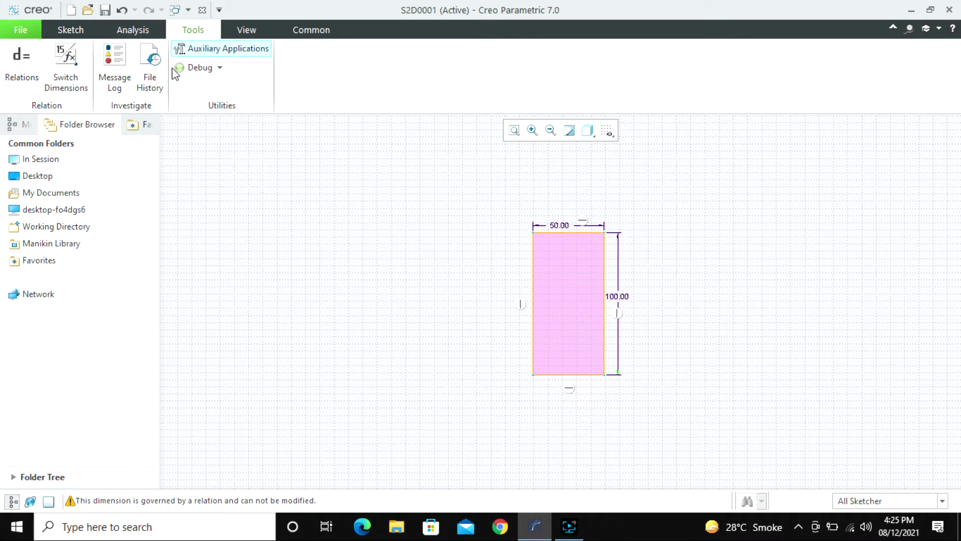
Open the sketch's File History, try to page forward through the modification history, and close the embedded browser.
left_click(149, 66)
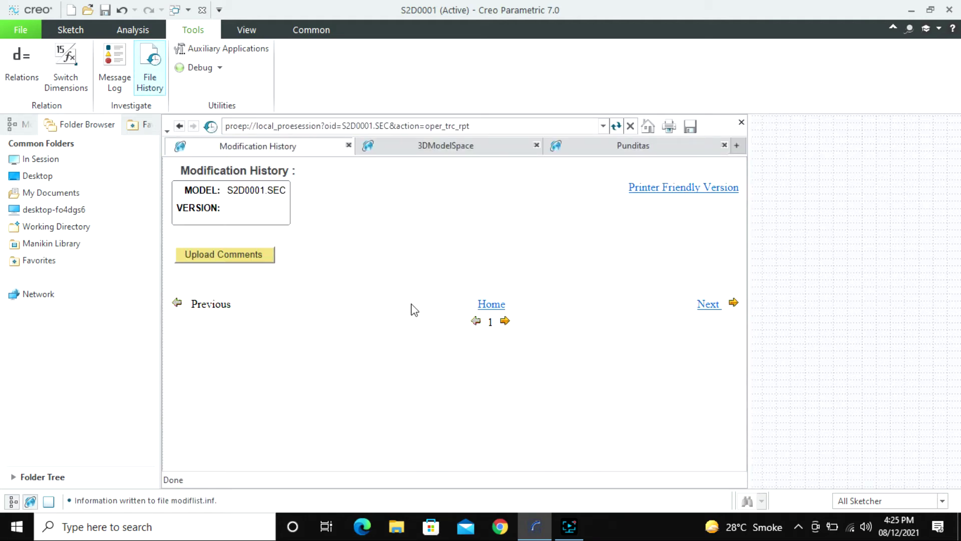
left_click(506, 323)
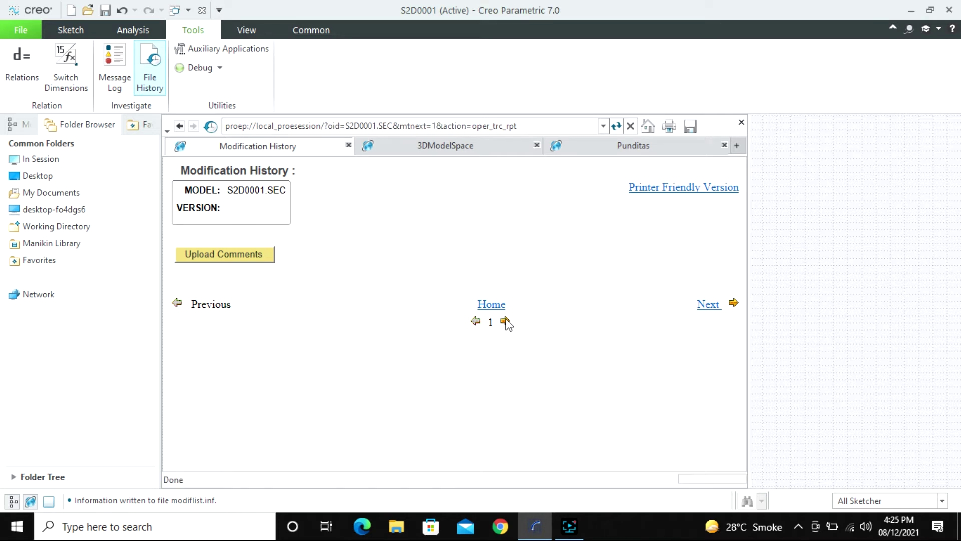
left_click(505, 320)
left_click(506, 320)
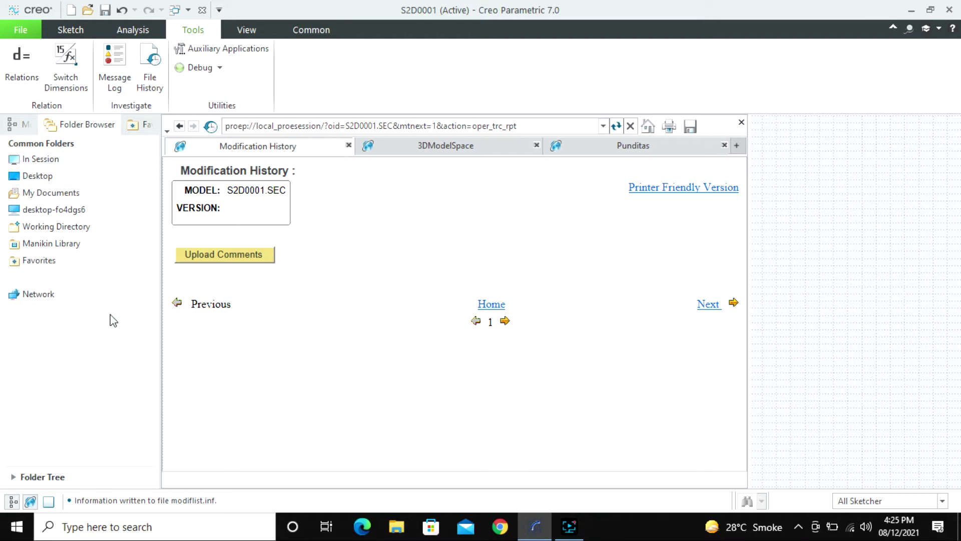
left_click(152, 65)
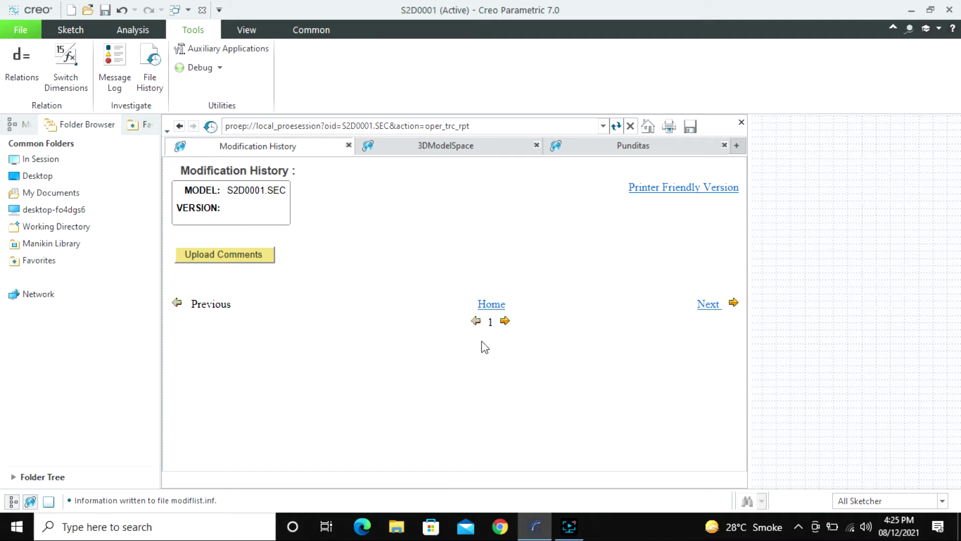
left_click(734, 304)
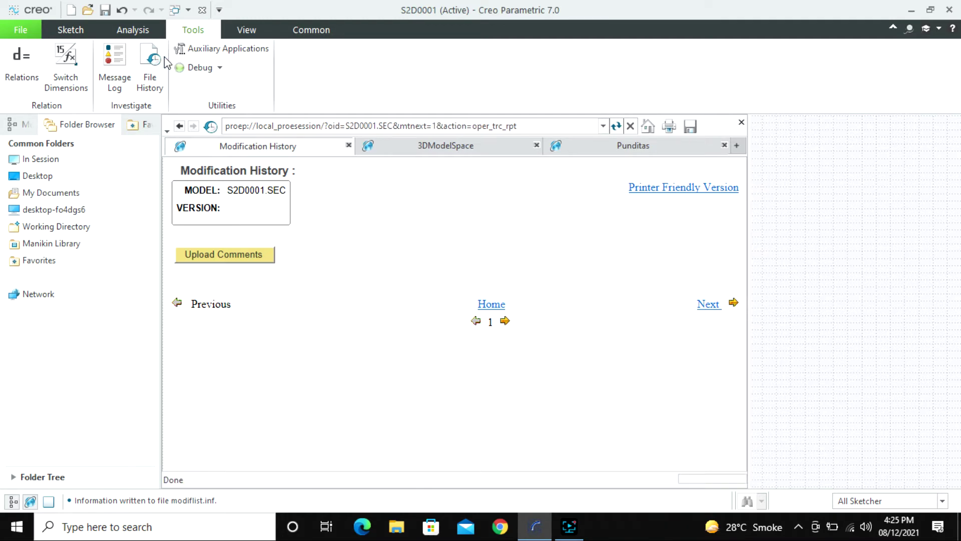
left_click(742, 123)
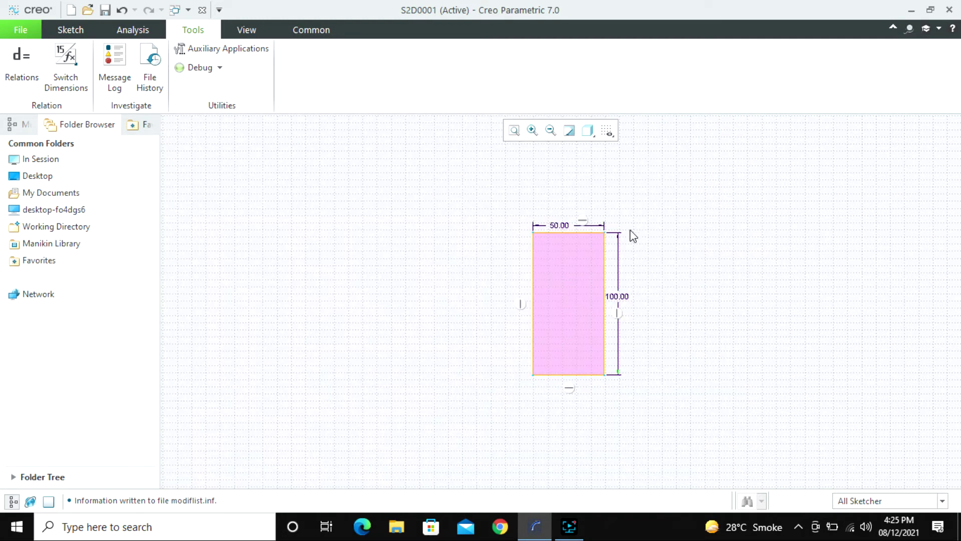
left_click(248, 31)
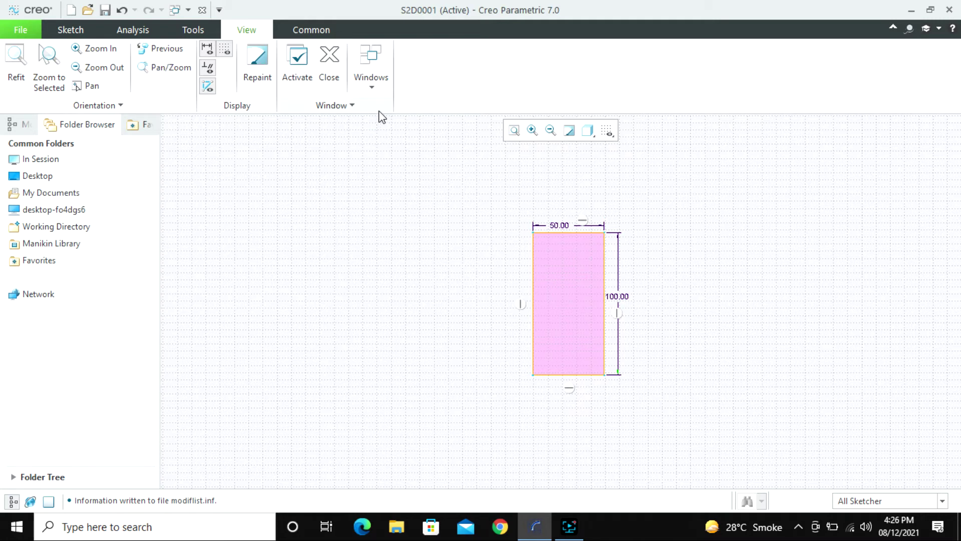
left_click(378, 99)
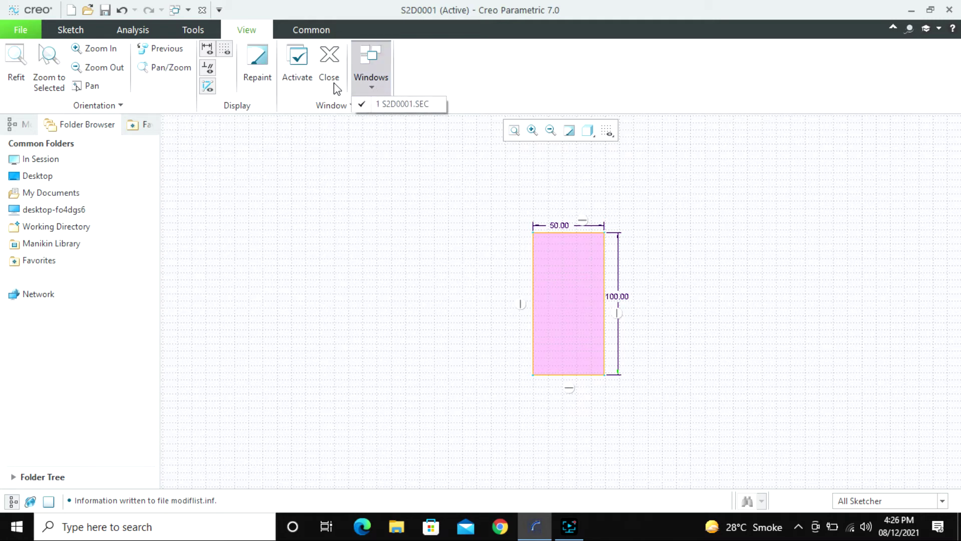
left_click(220, 10)
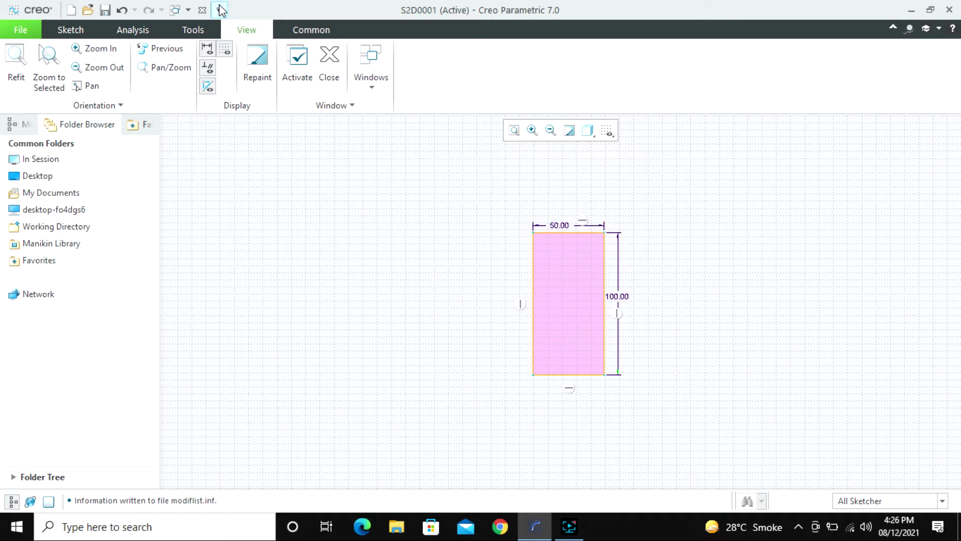
left_click(219, 10)
left_click(220, 10)
Turn off the display of the grid, vertices, constraints and dimensions in the sketch.
left_click(611, 130)
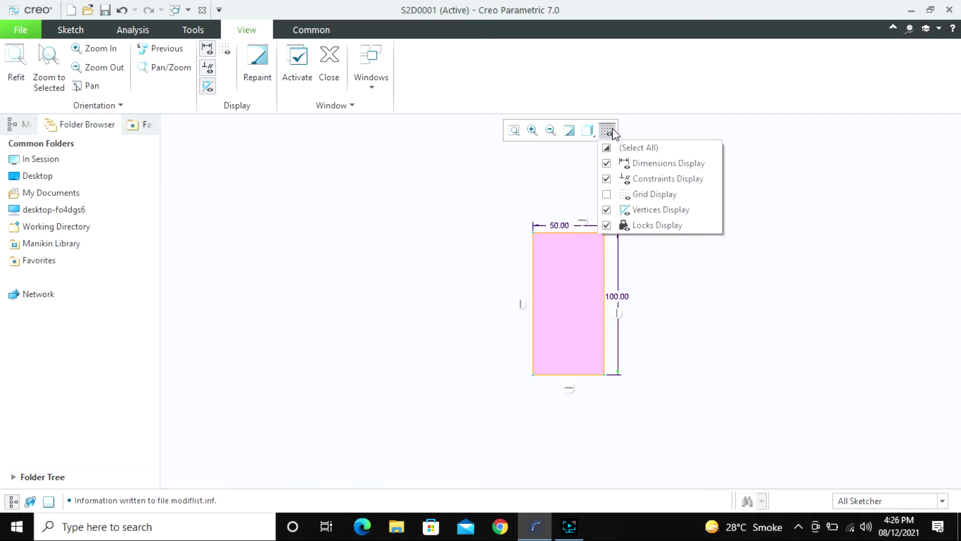
left_click(212, 54)
left_click(210, 68)
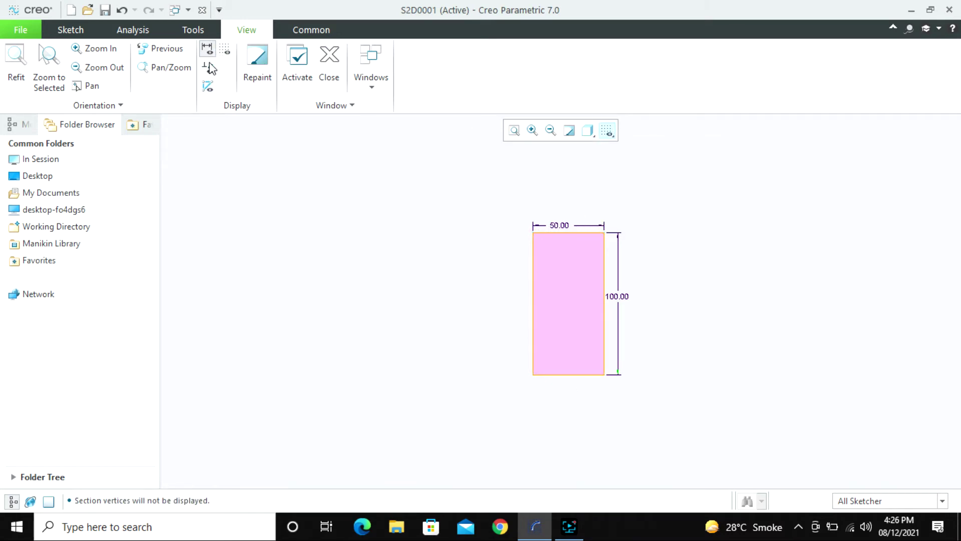
left_click(208, 48)
Turn the display of all sketch items back on, including dimensions, constraints, grid and vertices.
left_click(608, 130)
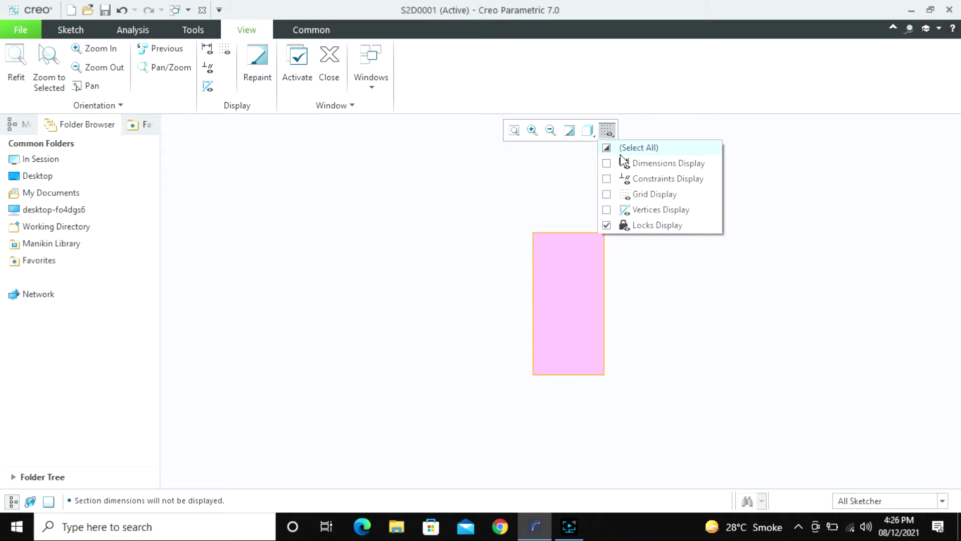
left_click(607, 148)
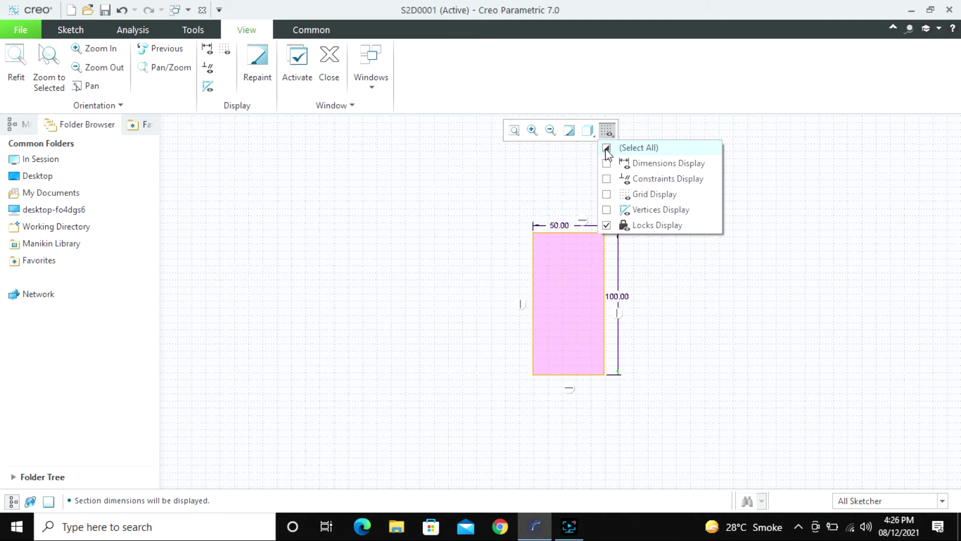
left_click(309, 31)
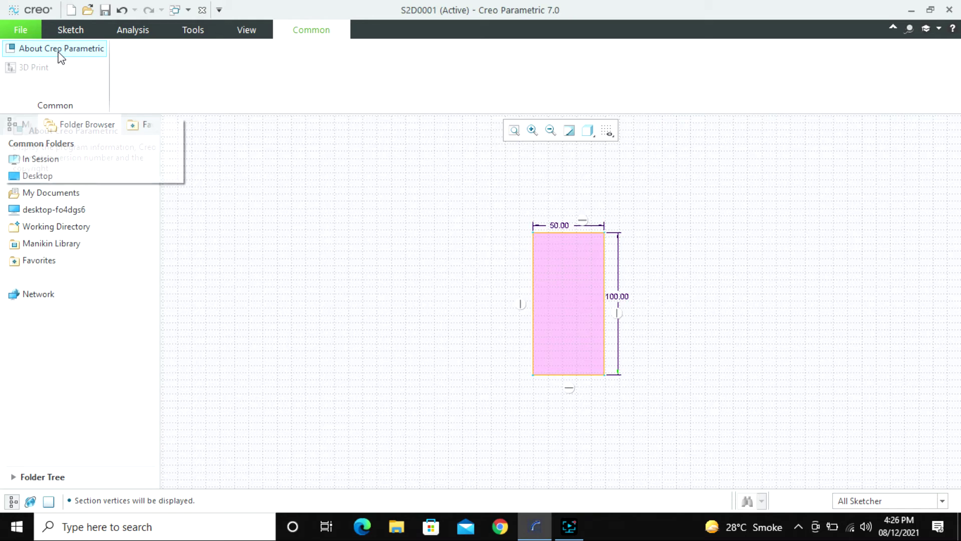
Delete the existing rectangle together with its dimensions from the sketch.
left_click(74, 31)
scroll(337, 232, "down", 1)
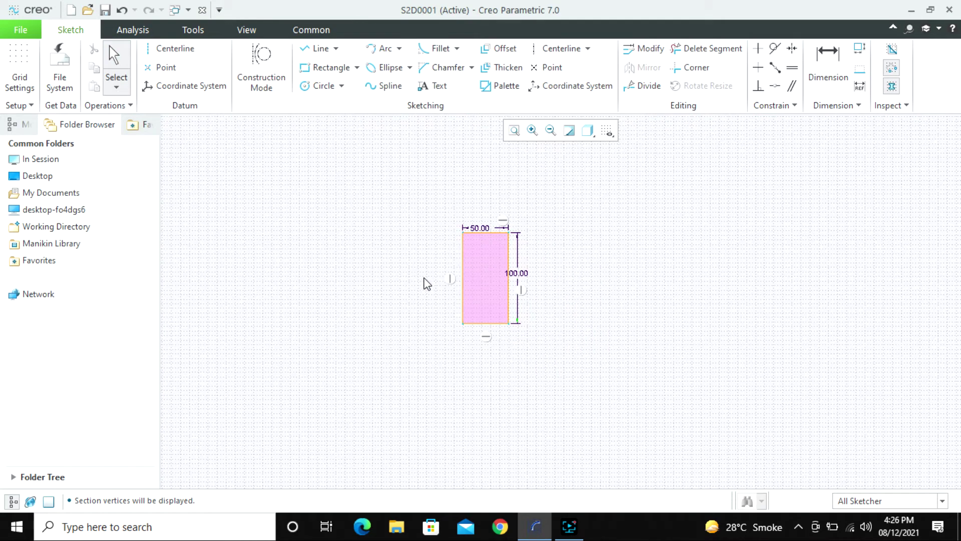
scroll(425, 281, "up", 1)
left_click_drag(417, 163, 657, 373)
key("Delete")
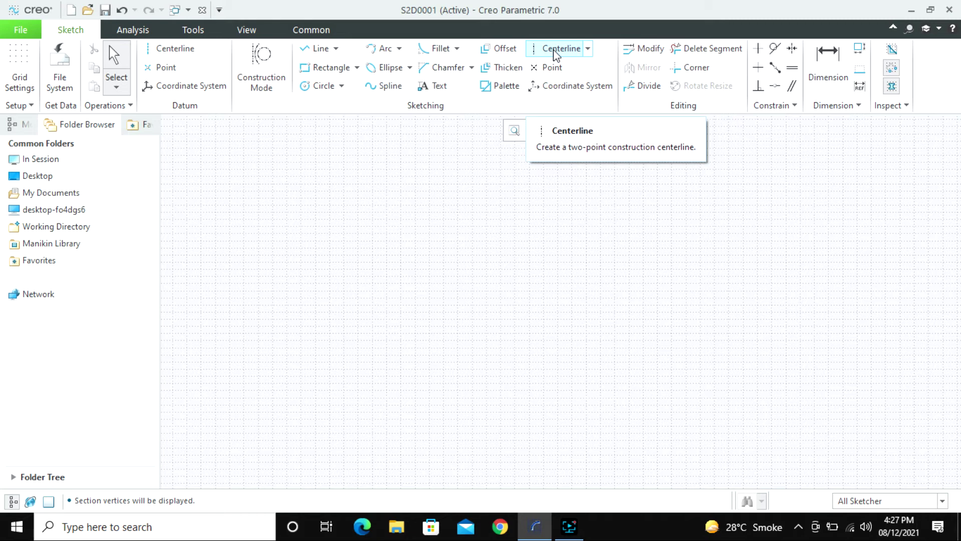
Draw a vertical and a horizontal construction centerline crossing near the middle of the sketch.
left_click(561, 49)
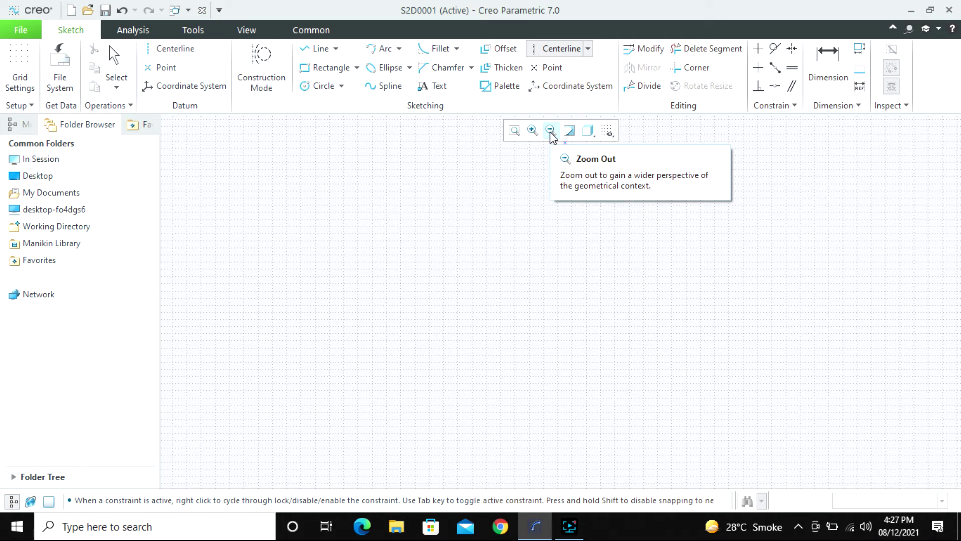
left_click(449, 206)
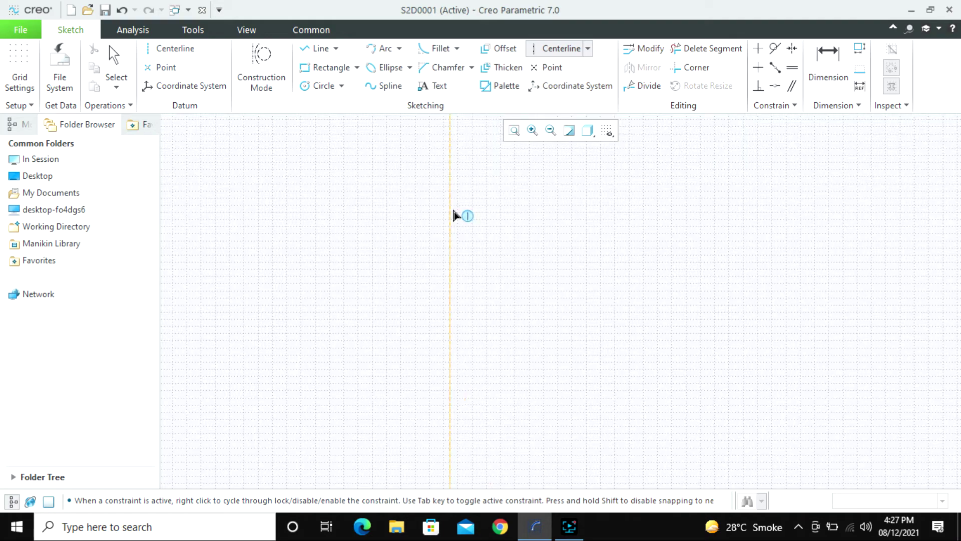
left_click(451, 342)
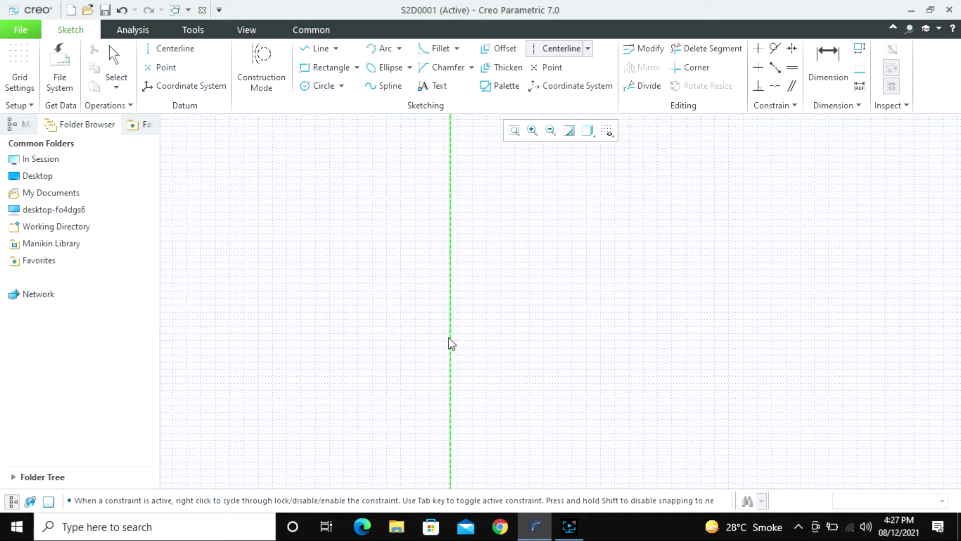
left_click(290, 279)
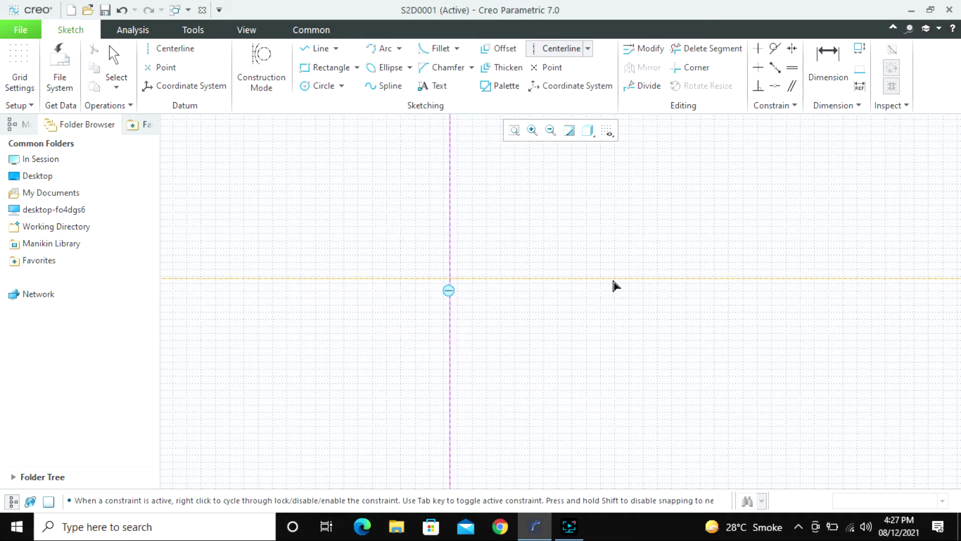
left_click(612, 279)
middle_click(576, 361)
Draw a line about 44 long from the centerlines' intersection rightward along the horizontal centerline.
scroll(441, 255, "up", 3)
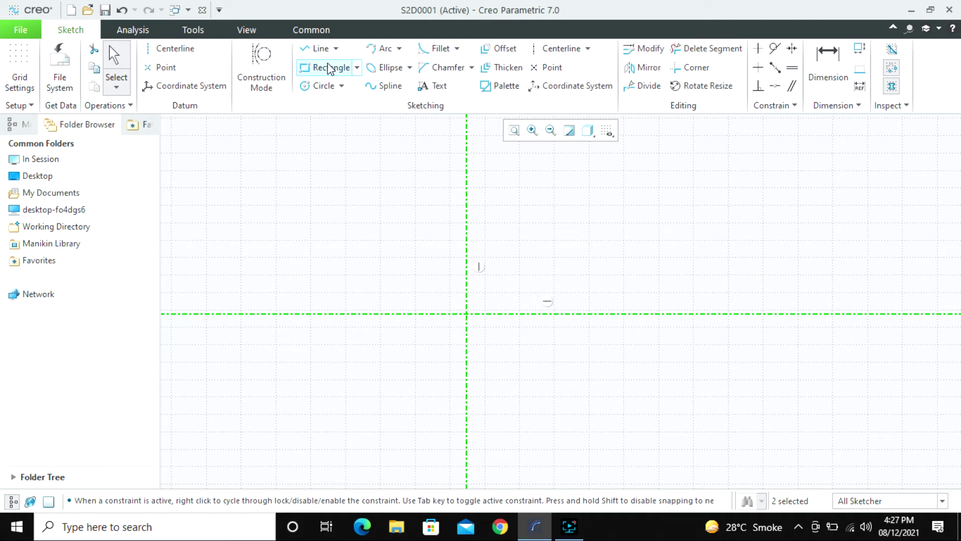
left_click(317, 50)
left_click(466, 313)
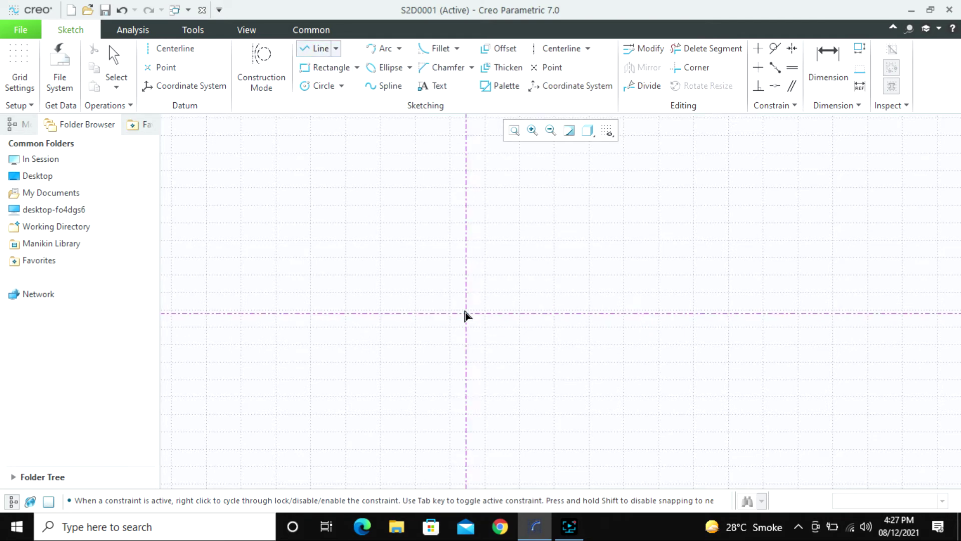
left_click(619, 314)
middle_click(630, 290)
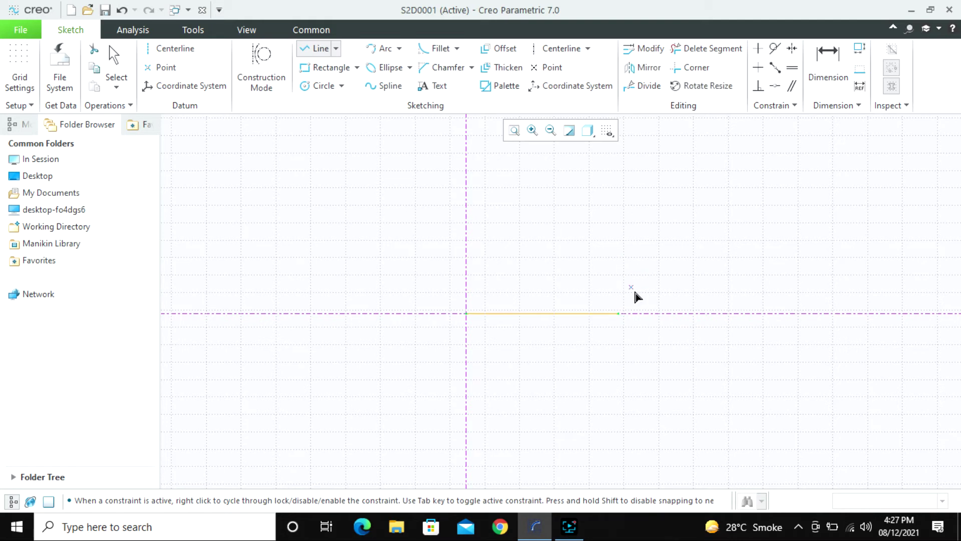
middle_click(623, 342)
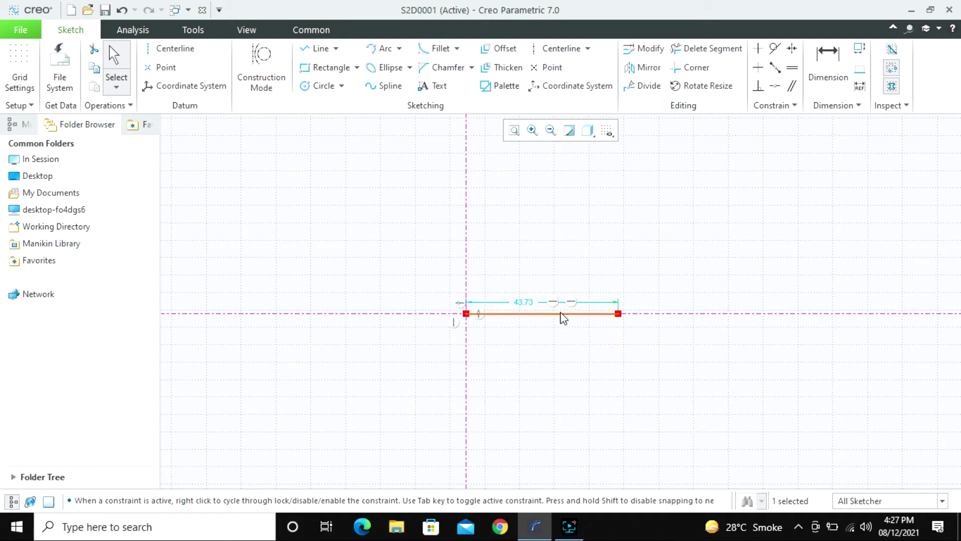
Set the length of the horizontal base line to 20.
left_click(528, 303)
double_click(527, 301)
type("20")
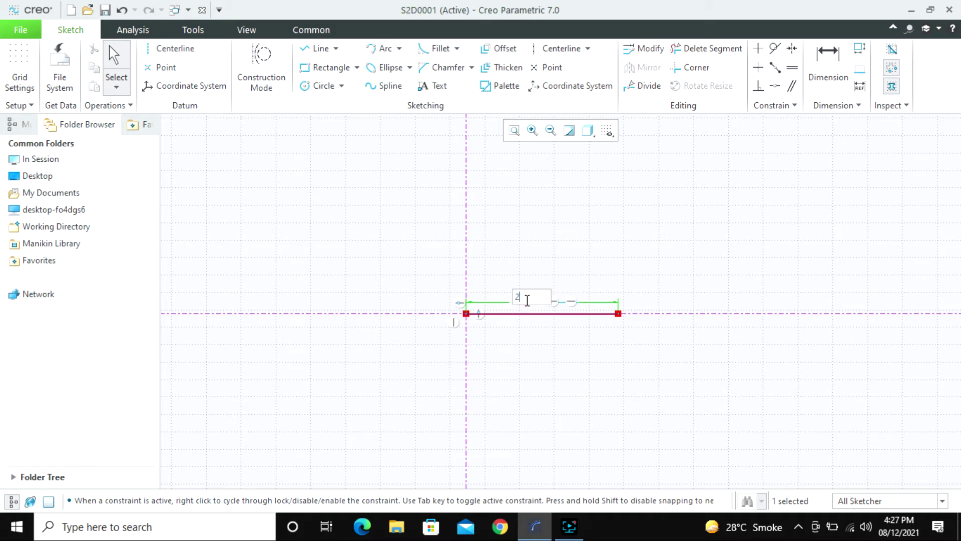
key("Return")
left_click(530, 275)
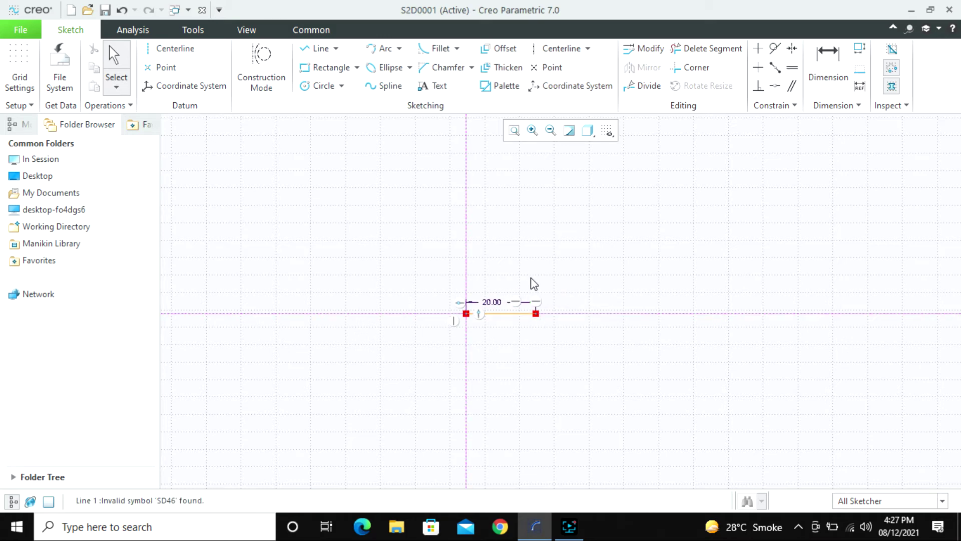
Move the base line's 20 dimension below the line.
scroll(531, 278, "up", 3)
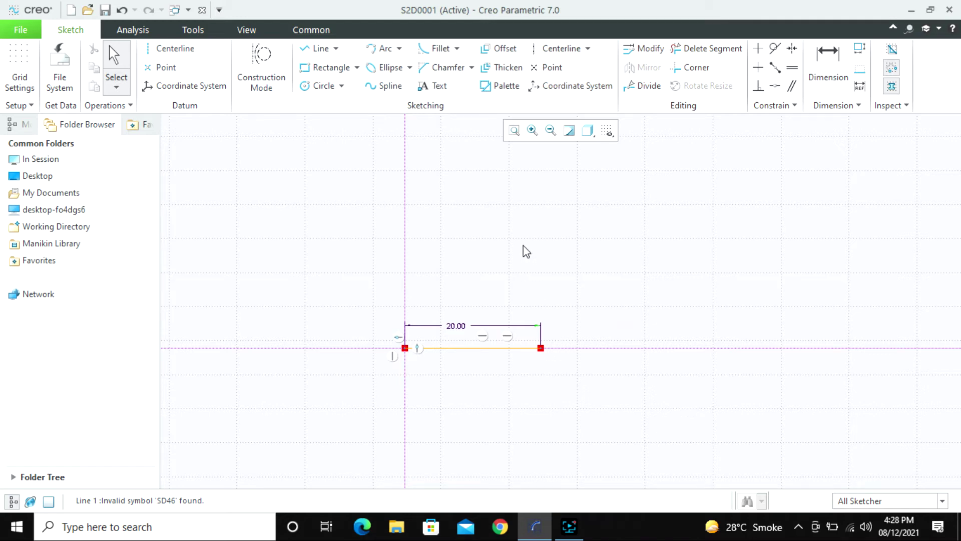
scroll(582, 328, "down", 1)
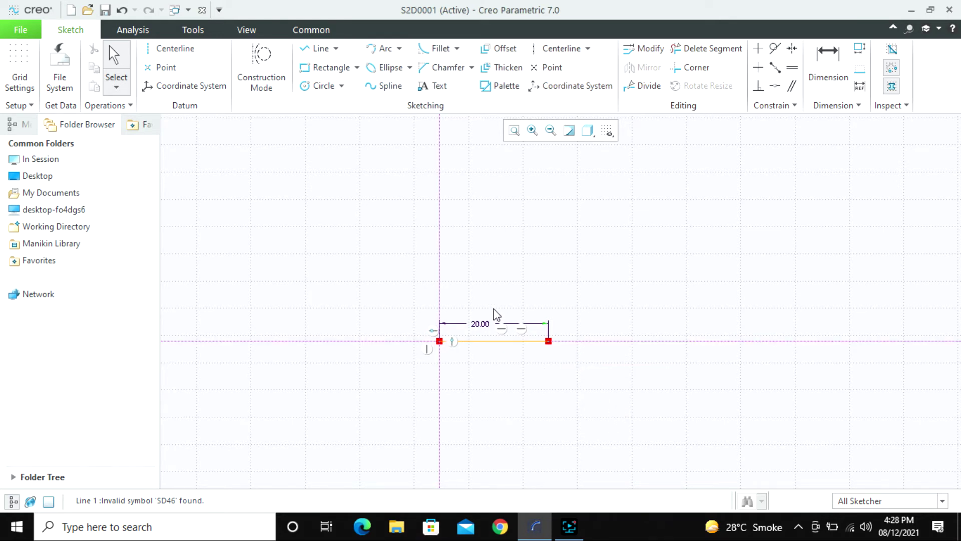
left_click_drag(481, 323, 496, 381)
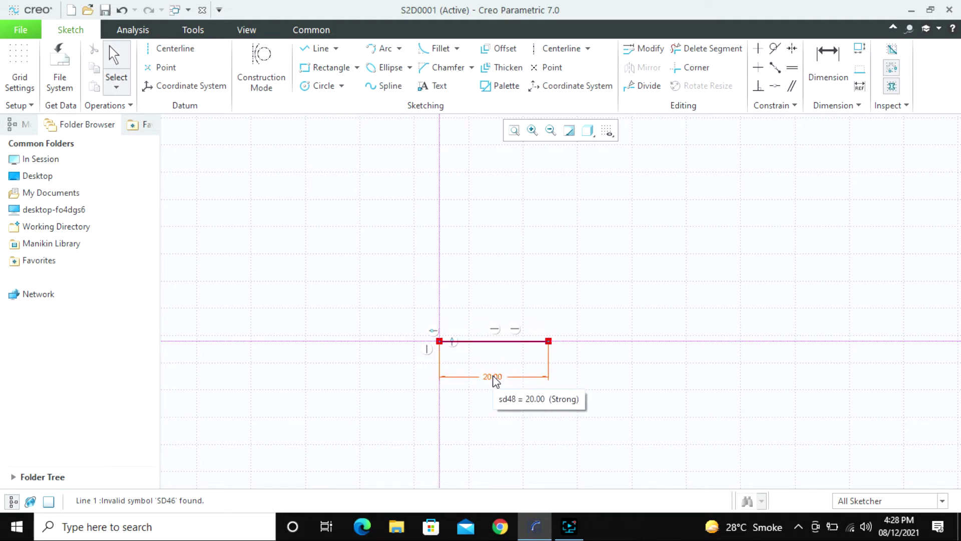
Continue the profile from the base line's right end: about 8 up, 17.3 right, 5.3 up and 11.9 left.
left_click(318, 48)
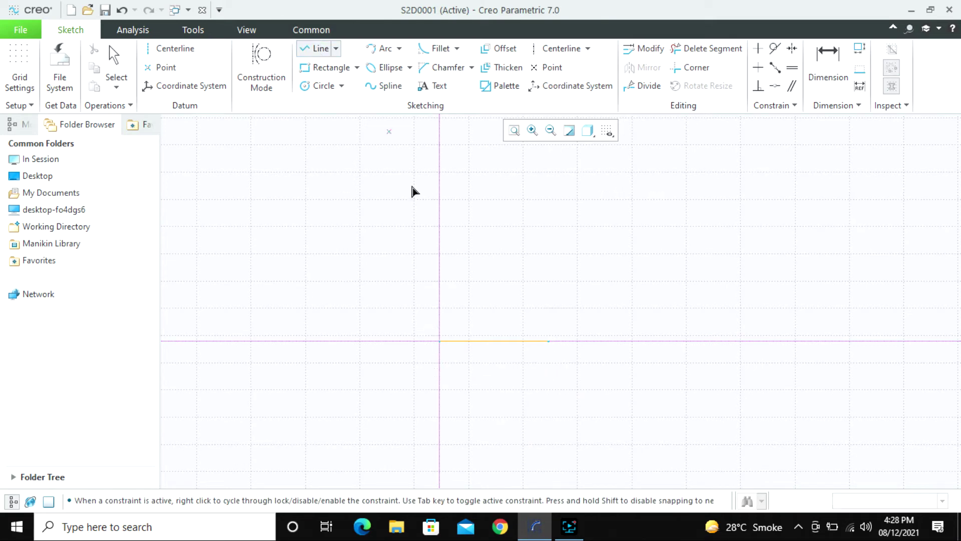
left_click(546, 342)
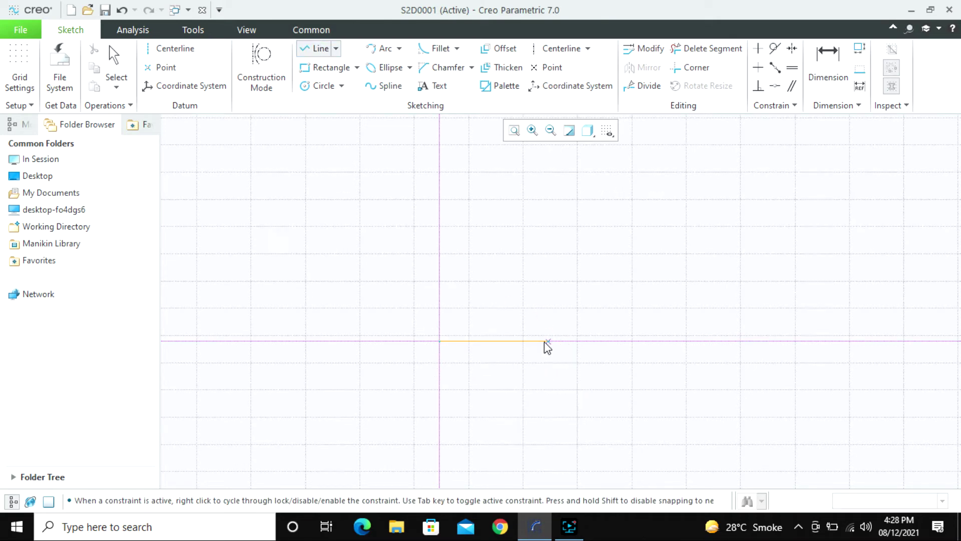
left_click(547, 299)
left_click(643, 300)
left_click(641, 269)
left_click(577, 269)
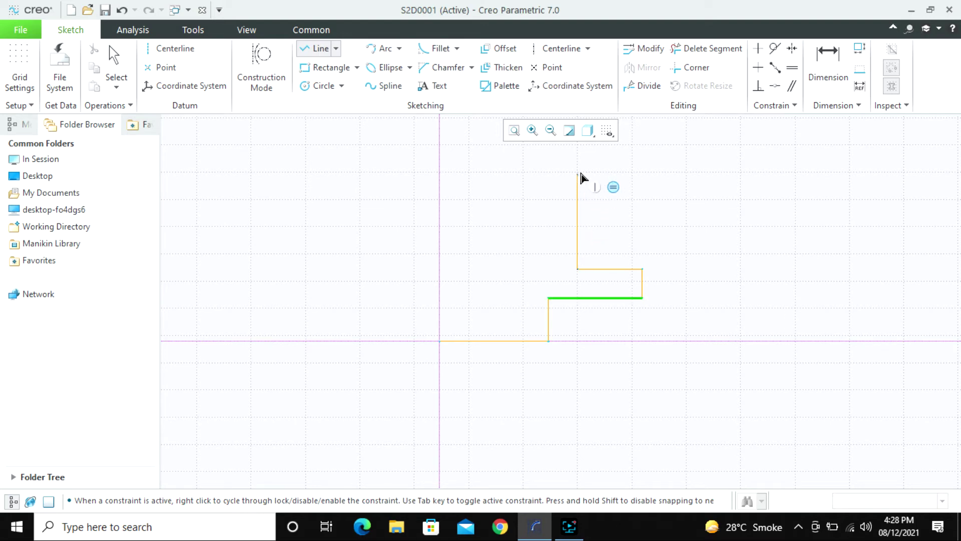
Finish the half profile: about 14.5 up, 9.4 left, a diagonal up-left at about 138°, and 7.2 left to the vertical centerline.
scroll(583, 294, "up", 2)
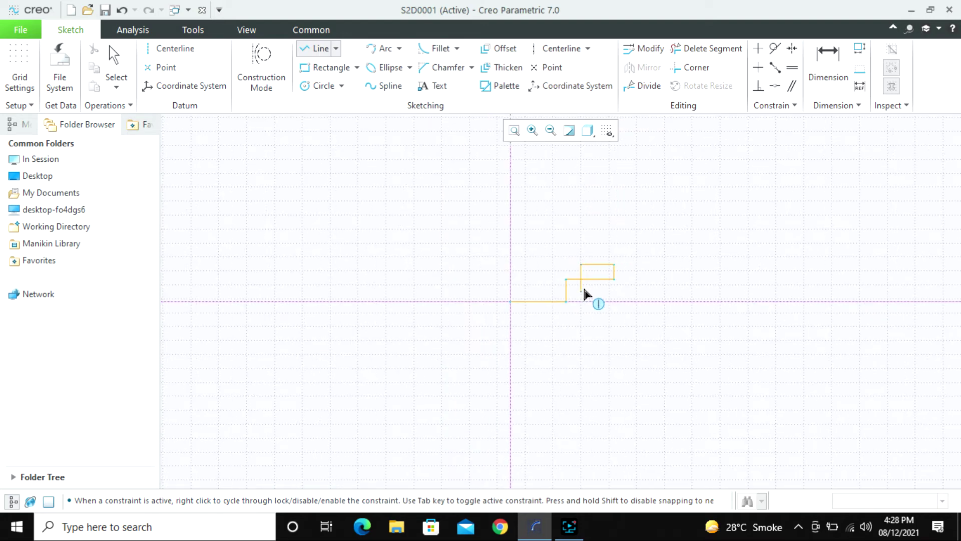
scroll(587, 232, "down", 2)
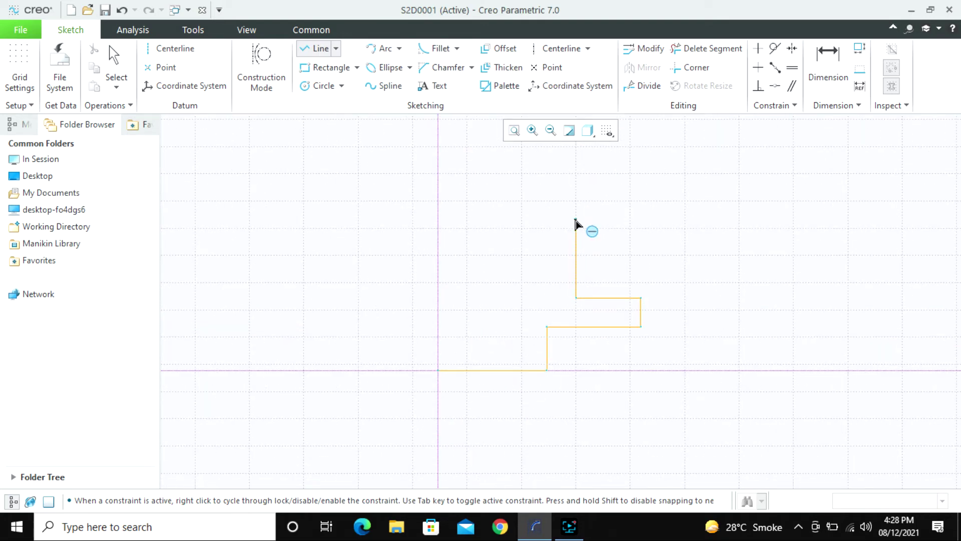
left_click(576, 220)
scroll(533, 217, "down", 3)
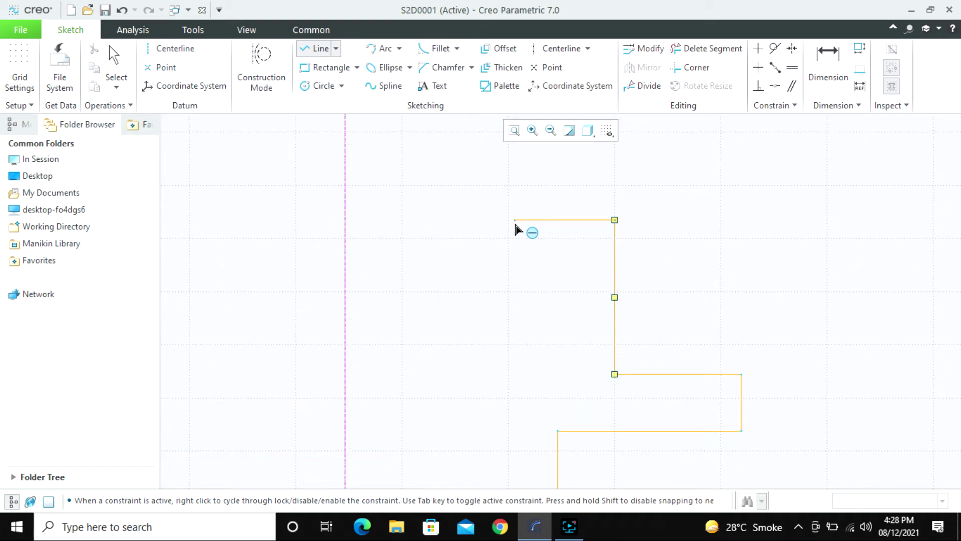
left_click(514, 222)
left_click(422, 136)
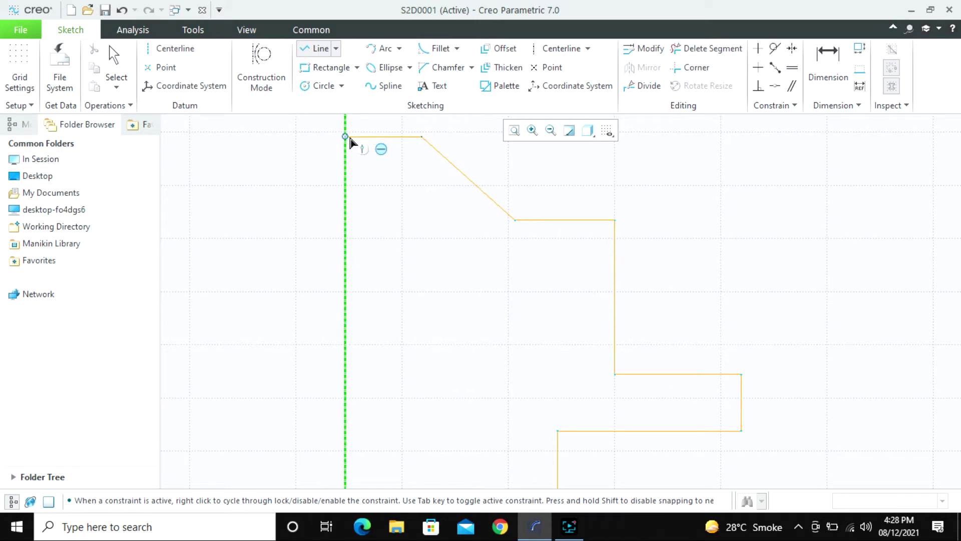
left_click(345, 137)
middle_click(499, 225)
scroll(499, 223, "down", 3)
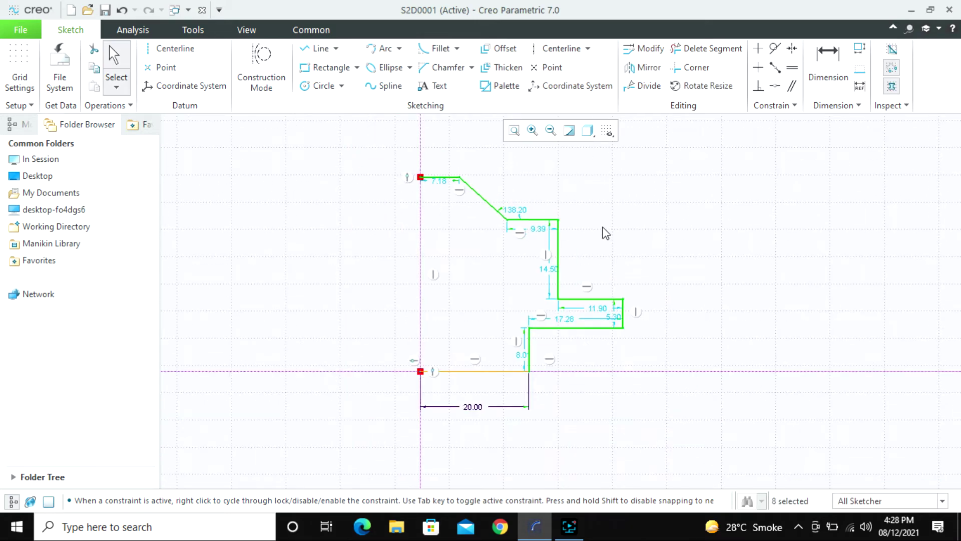
left_click(625, 239)
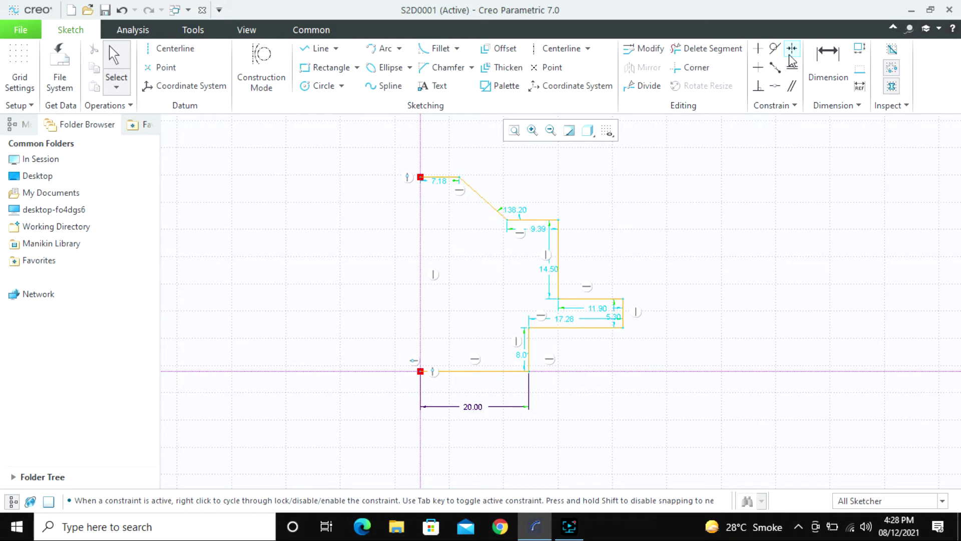
Mirror the whole half profile about the vertical centerline to close the symmetric shape.
mouse_move(388, 158)
left_mouse_down()
mouse_move(633, 359)
mouse_move(678, 438)
left_mouse_up()
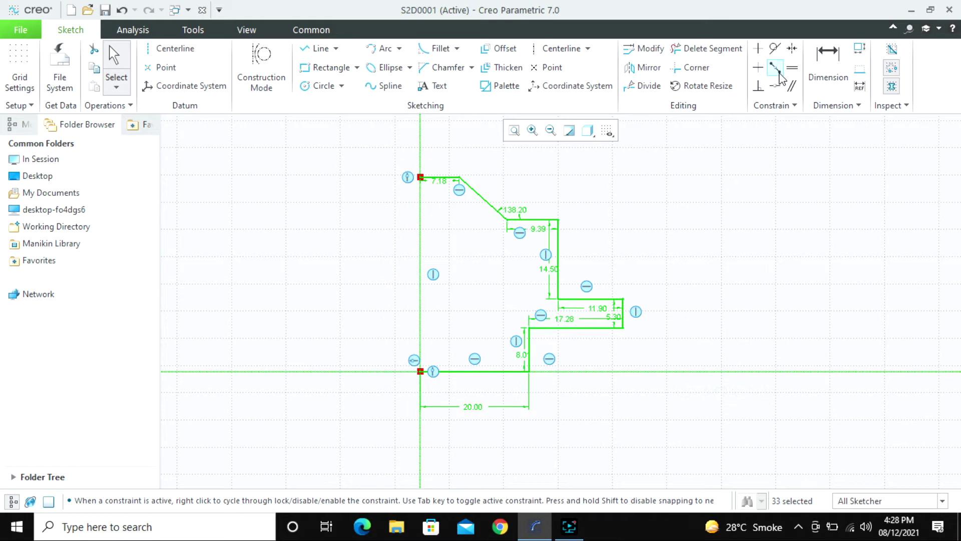
left_click(645, 67)
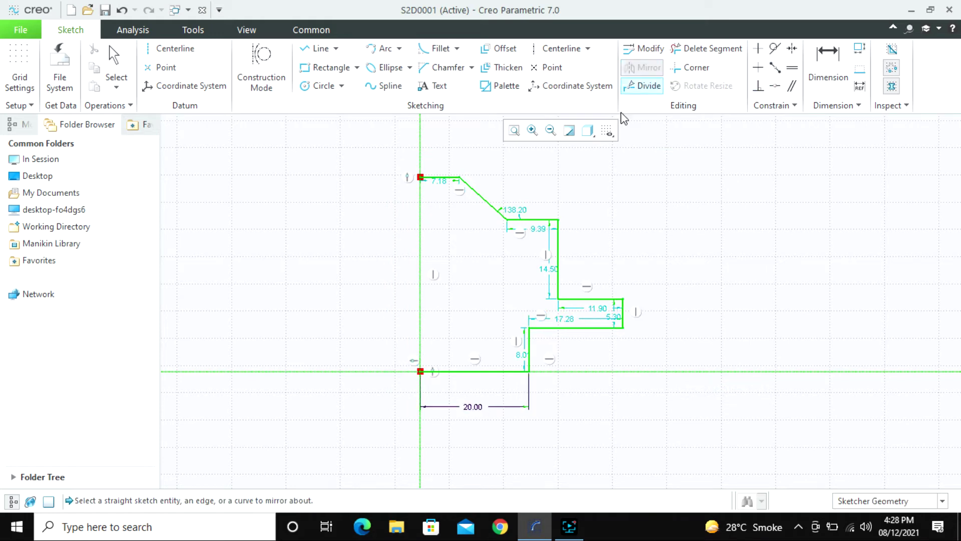
left_click(420, 154)
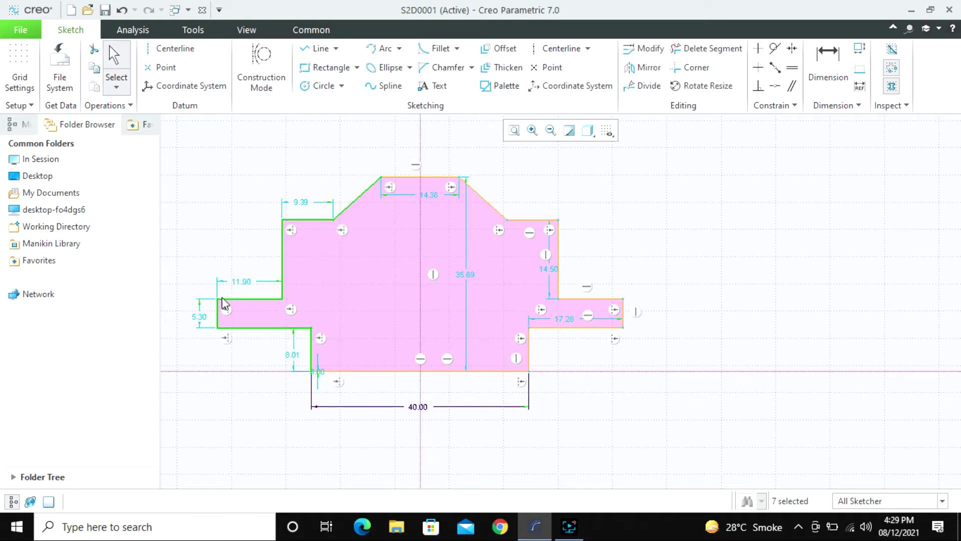
Move the 17.28, 14.50, 35.69 and 14.36 dimensions outside the mirrored profile.
scroll(223, 299, "down", 2)
scroll(469, 299, "up", 1)
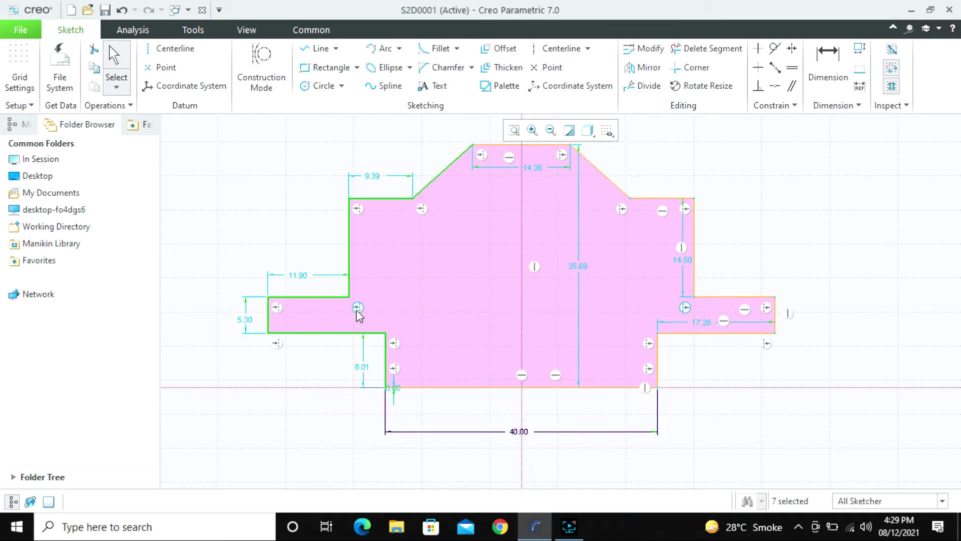
left_click_drag(703, 324, 746, 423)
left_click_drag(686, 255, 811, 252)
mouse_move(575, 266)
left_mouse_down()
mouse_move(884, 236)
mouse_move(874, 243)
left_mouse_up()
scroll(537, 345, "up", 1)
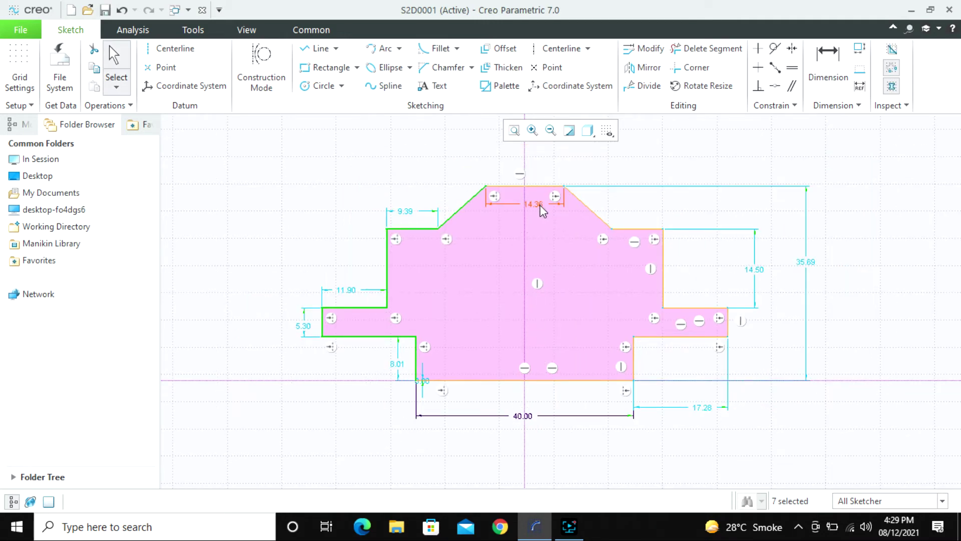
left_click_drag(541, 211, 536, 157)
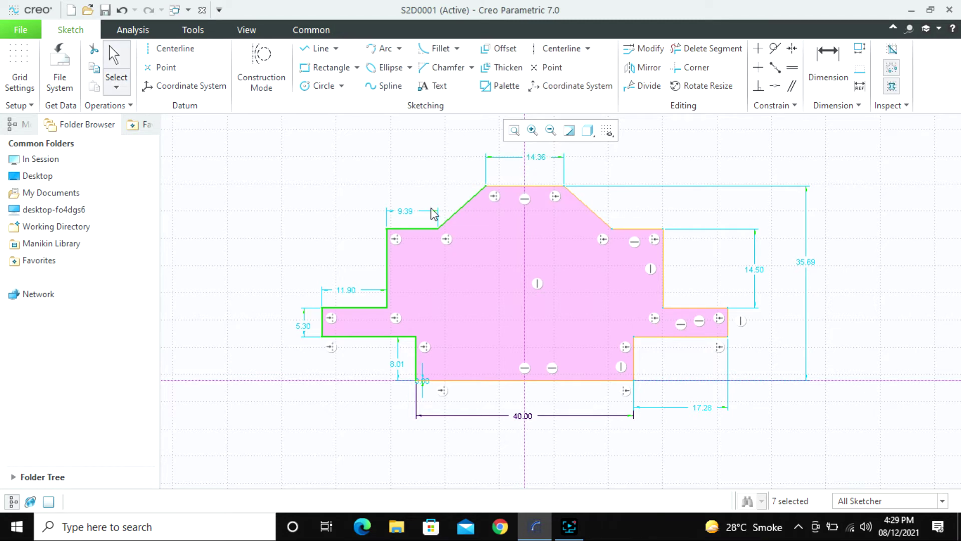
Move the left flange's 5.30 and 8.01 height dimensions farther away from the profile.
left_click(399, 223)
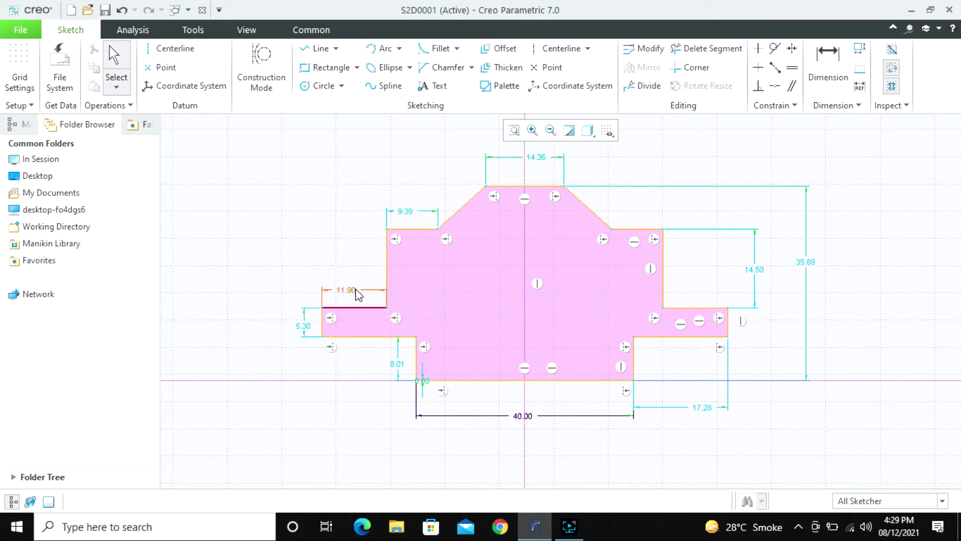
left_click_drag(304, 325, 289, 319)
left_click_drag(400, 364, 365, 360)
scroll(417, 420, "up", 2)
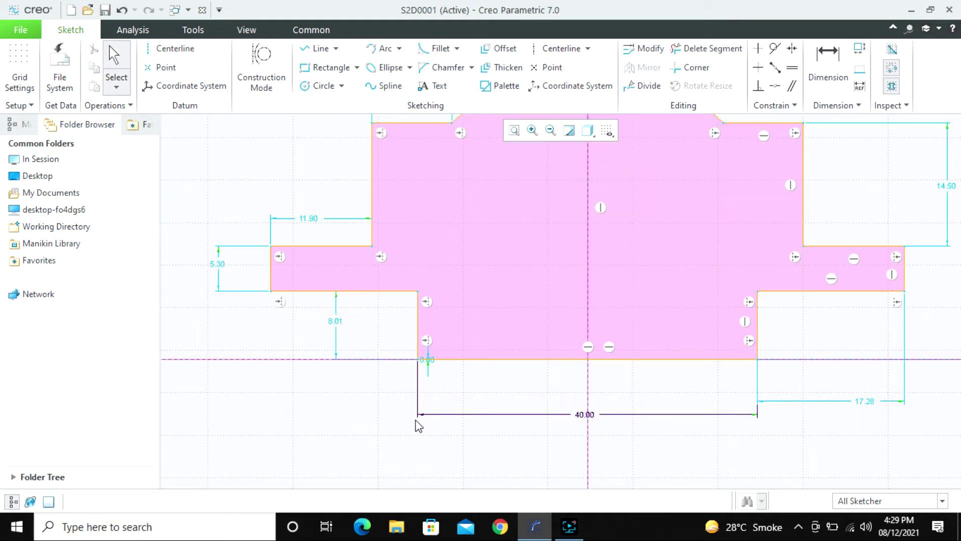
scroll(369, 410, "down", 1)
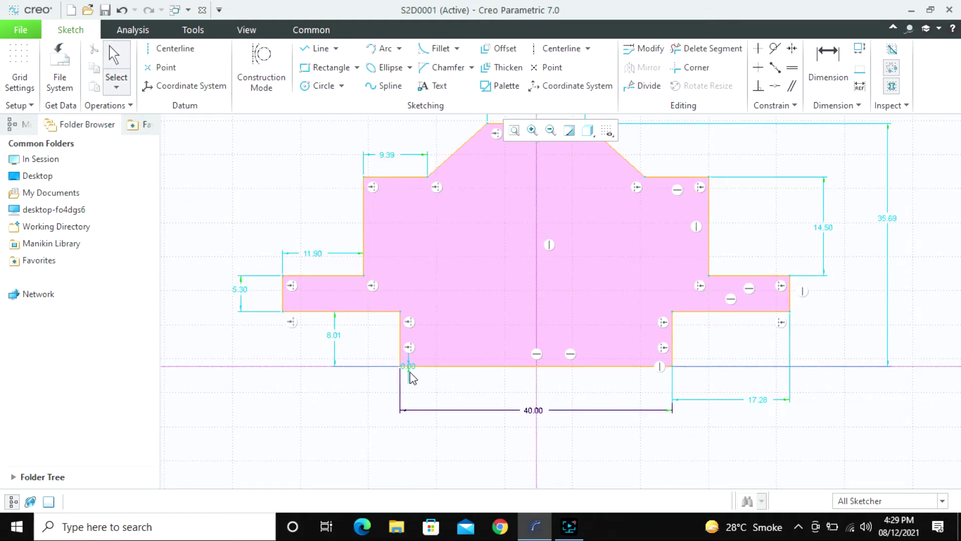
Move the 0.00 dimension below the base line and line up the 17.28 dimension with the 40.00 one.
left_click_drag(410, 377, 436, 388)
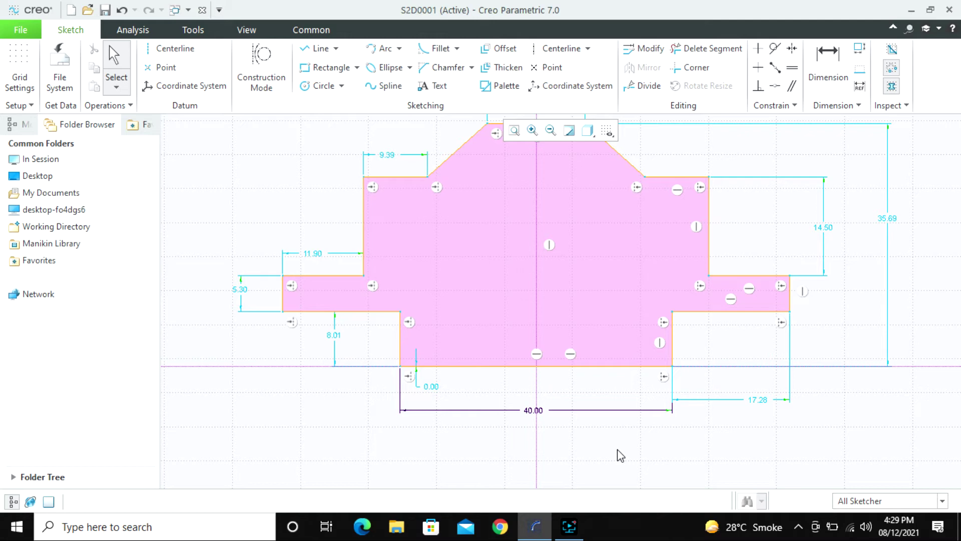
scroll(413, 393, "down", 3)
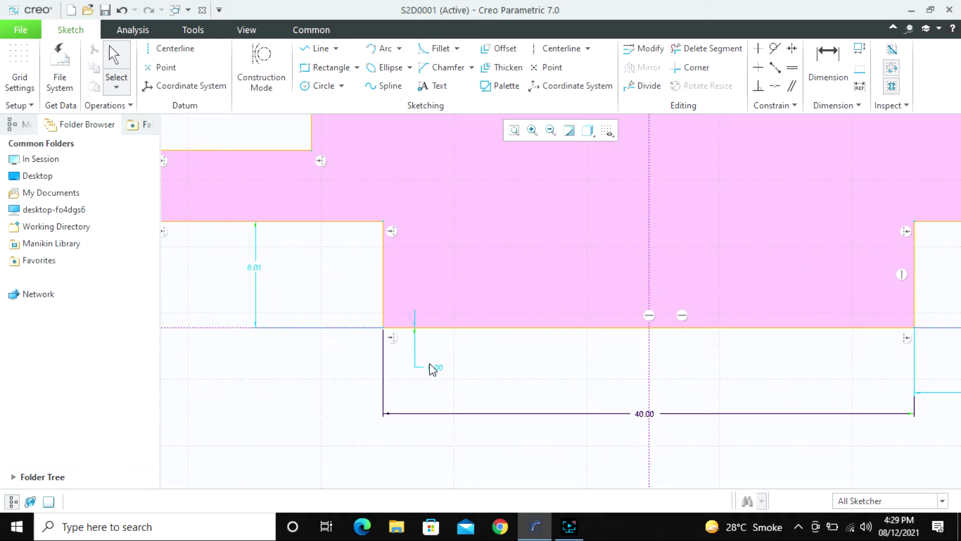
left_click_drag(431, 370, 449, 378)
scroll(449, 378, "up", 2)
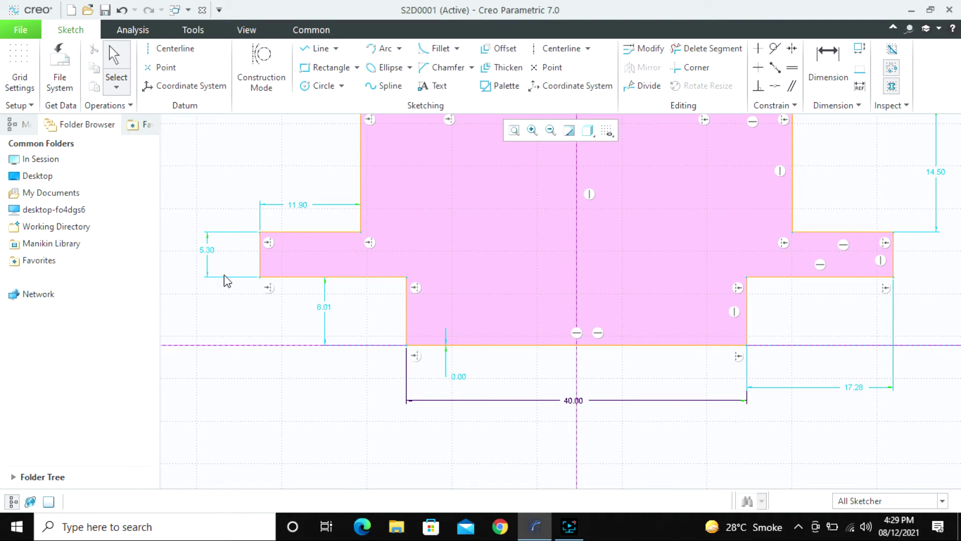
scroll(306, 265, "down", 1)
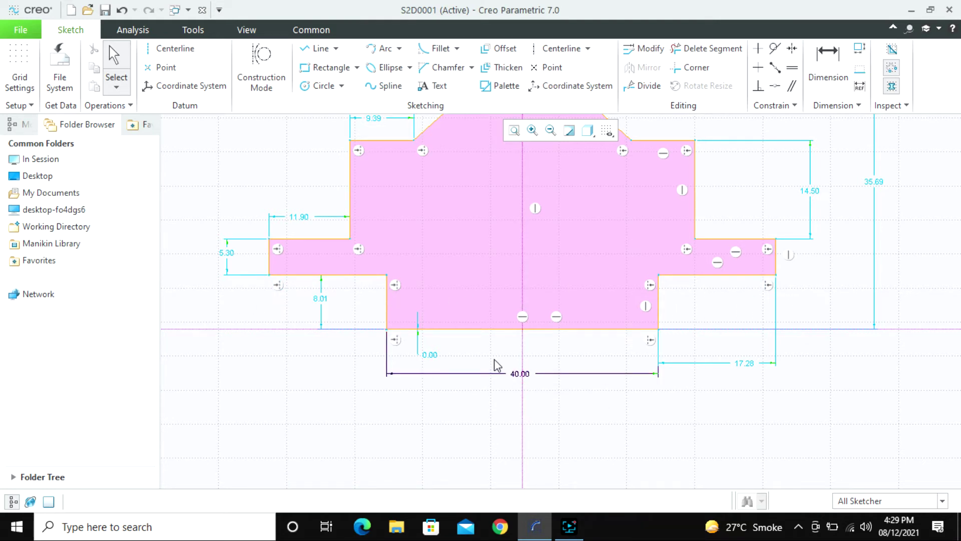
left_click_drag(749, 367, 718, 373)
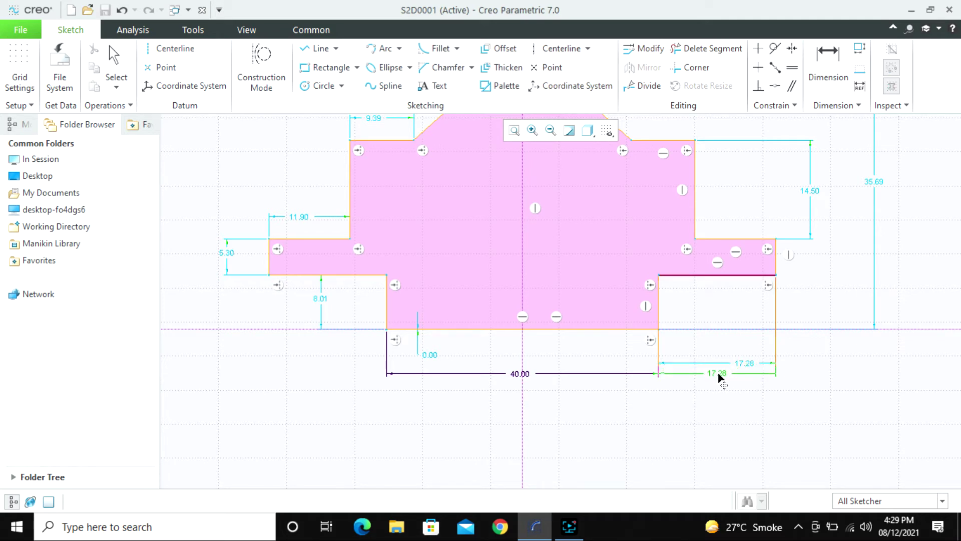
Dimension the overall width between the two outermost vertical edges as 90, placed below the 40 dimension.
left_click(821, 70)
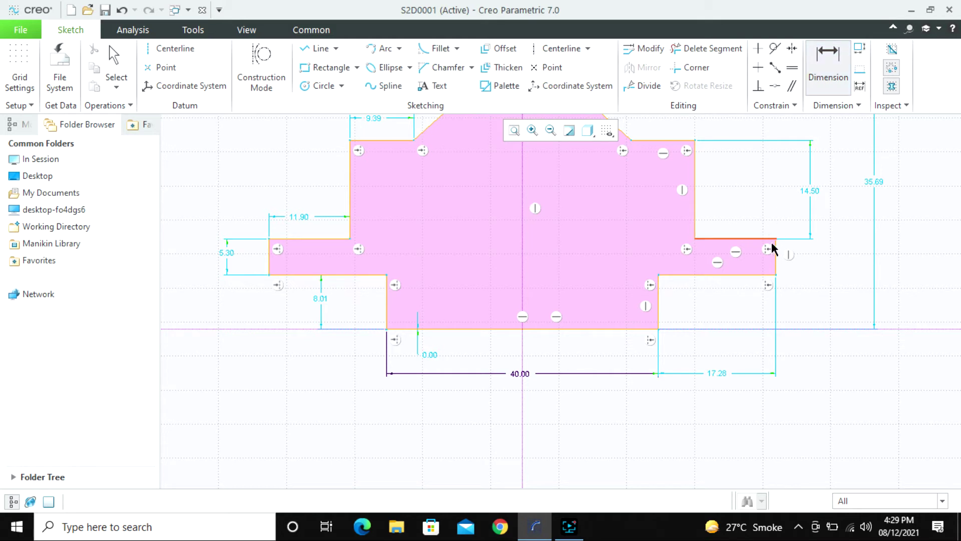
left_click(776, 256)
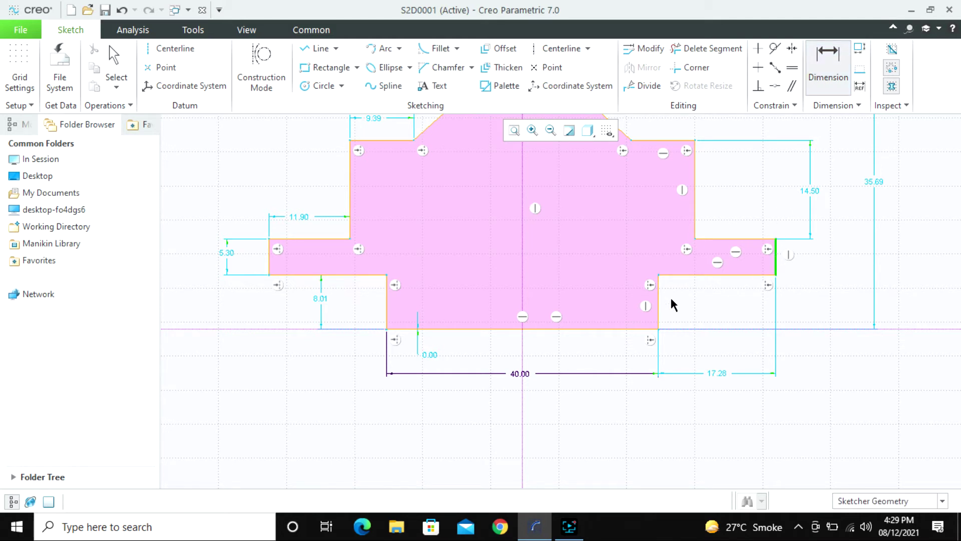
left_click(271, 253)
middle_click(543, 402)
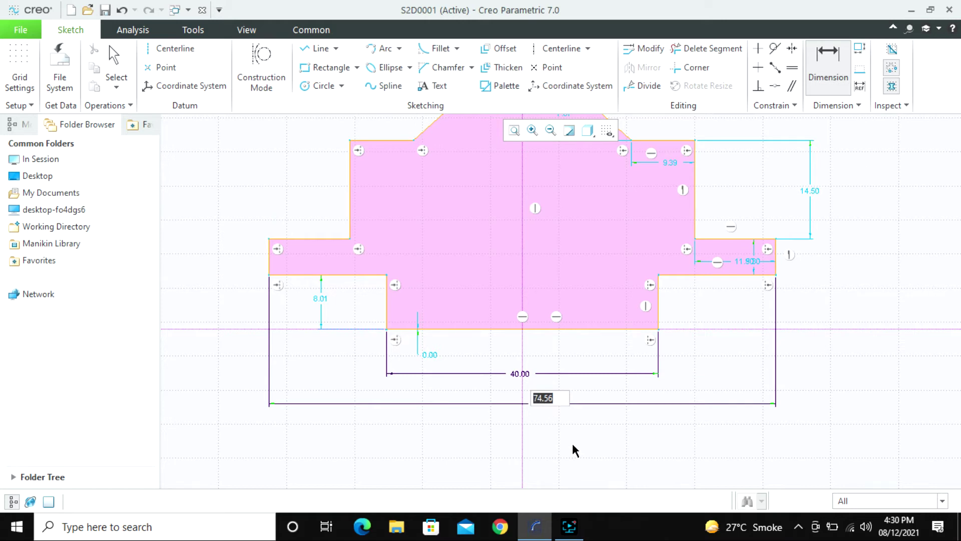
type("90")
key("Return")
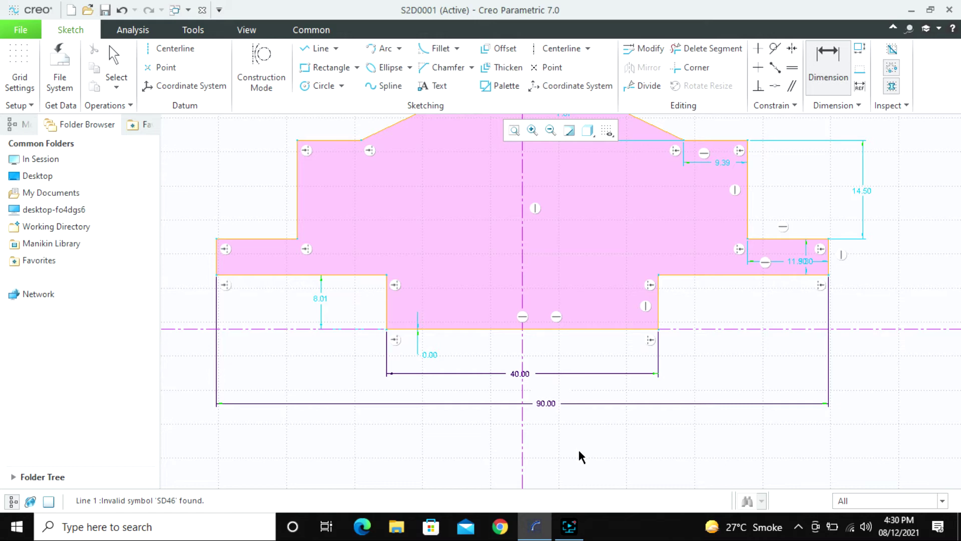
Dimension the width between the upper block's two vertical sides as 60, placed above the profile.
scroll(582, 457, "up", 2)
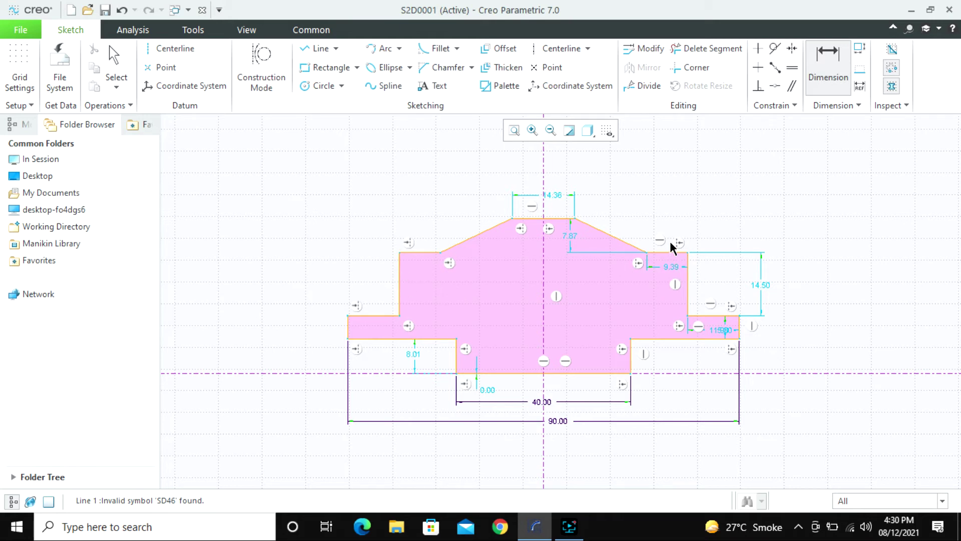
left_click(687, 278)
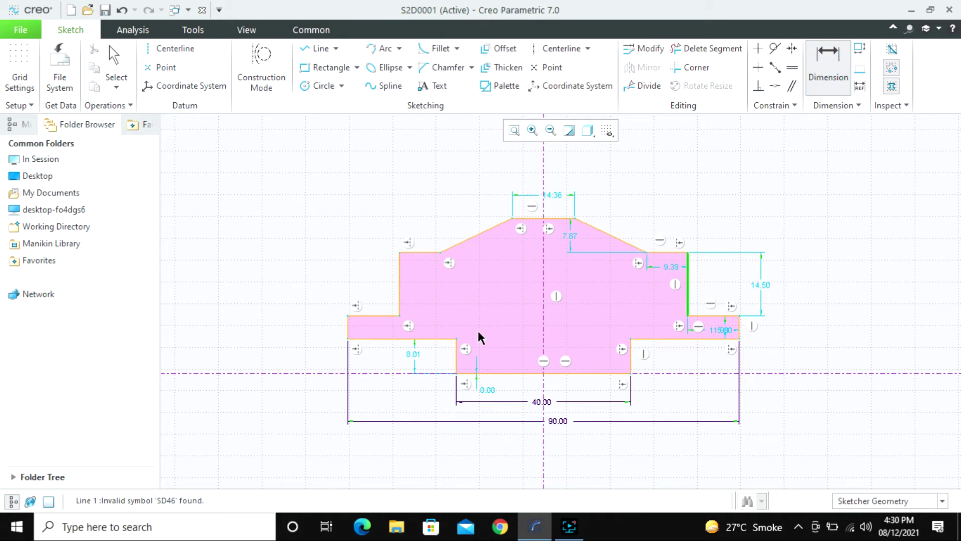
left_click(399, 295)
middle_click(561, 172)
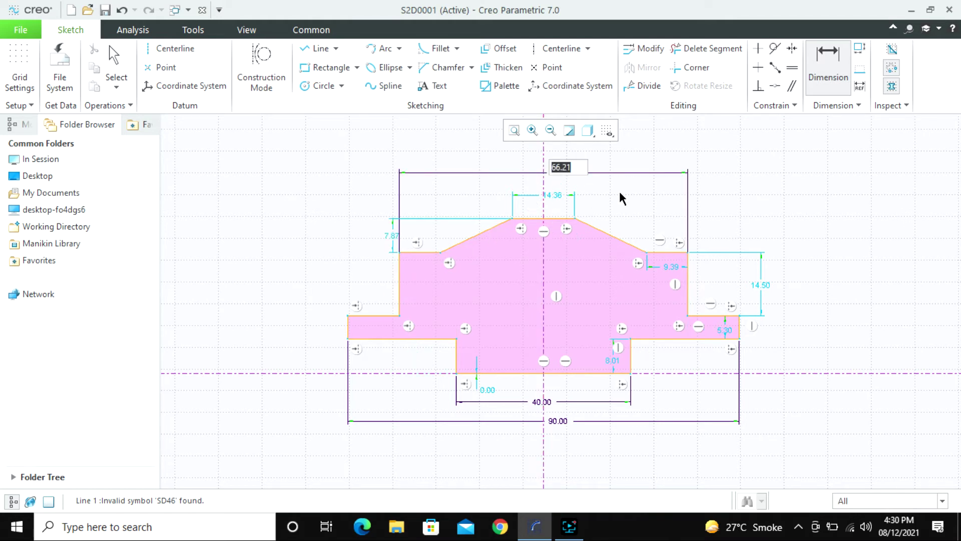
type("60")
key("Return")
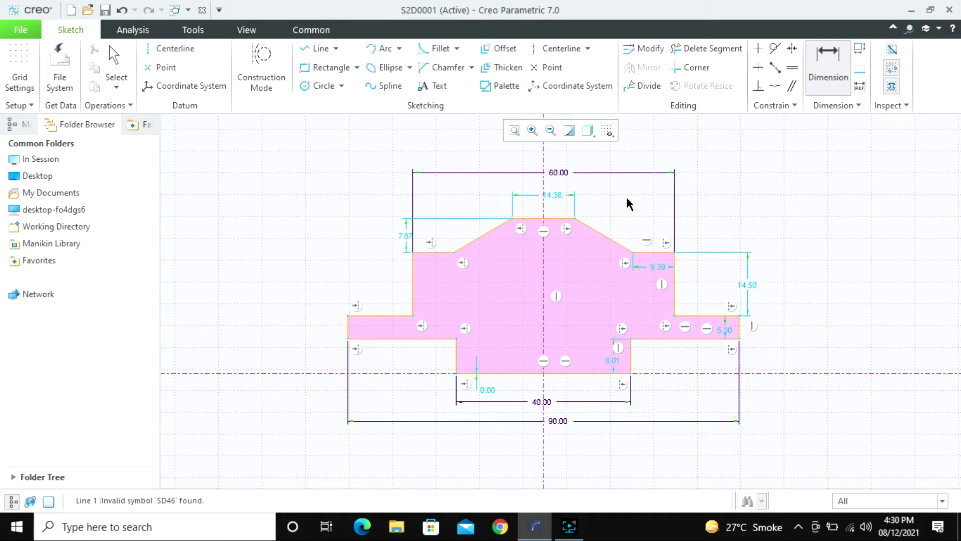
Set the width of the profile's top edge to 20.
middle_click(550, 191)
type("20")
key("Return")
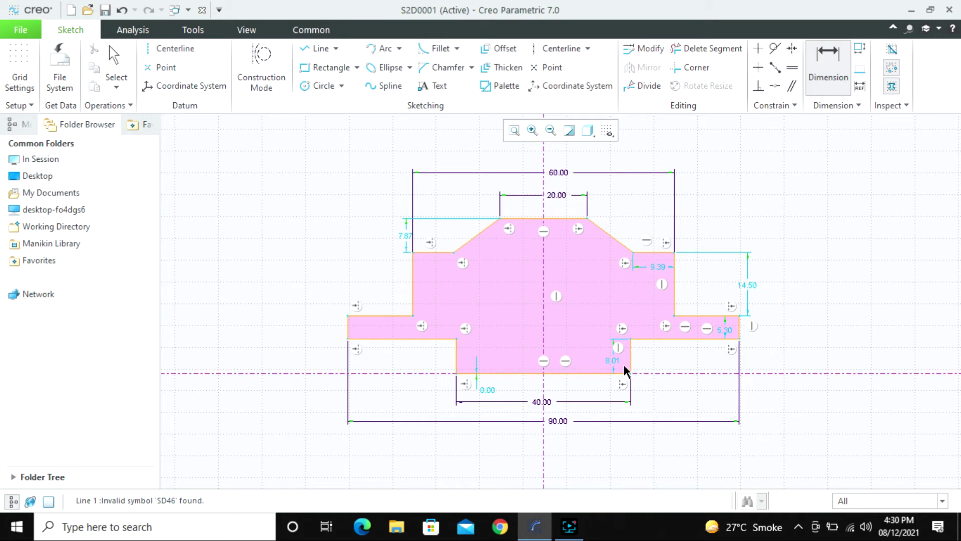
Dimension the height between the base line and the right flange's lower edge, and delete that dimension.
left_click(692, 337)
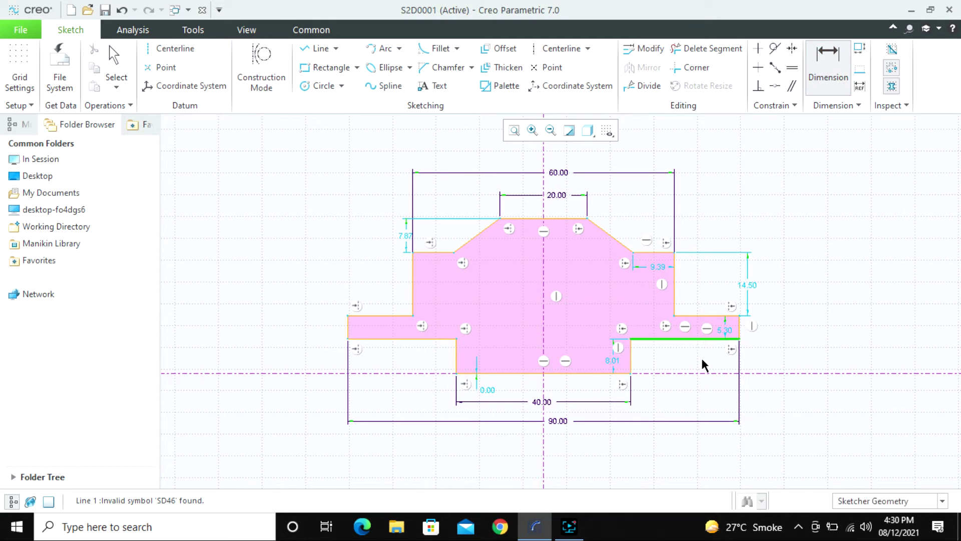
left_click(598, 373, "ctrl")
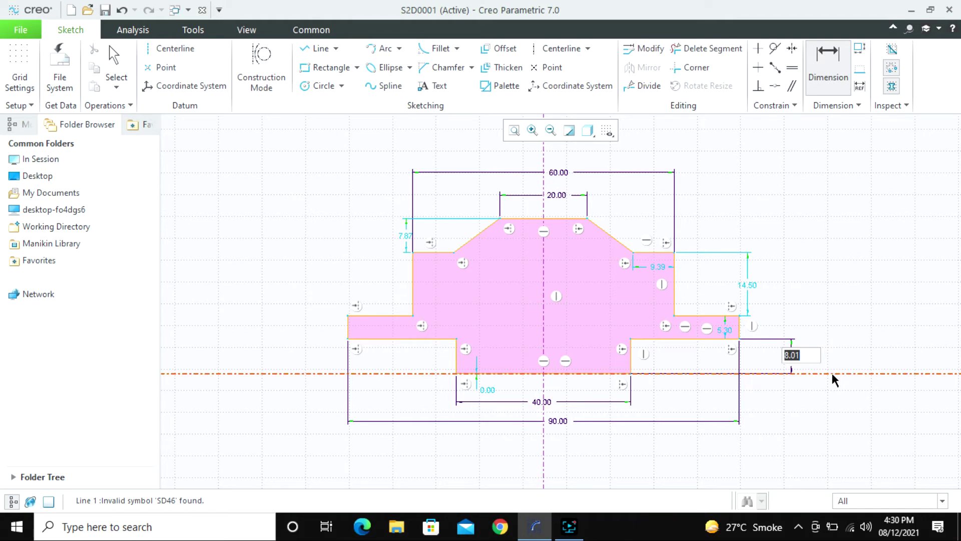
middle_click(832, 379)
left_click(795, 365)
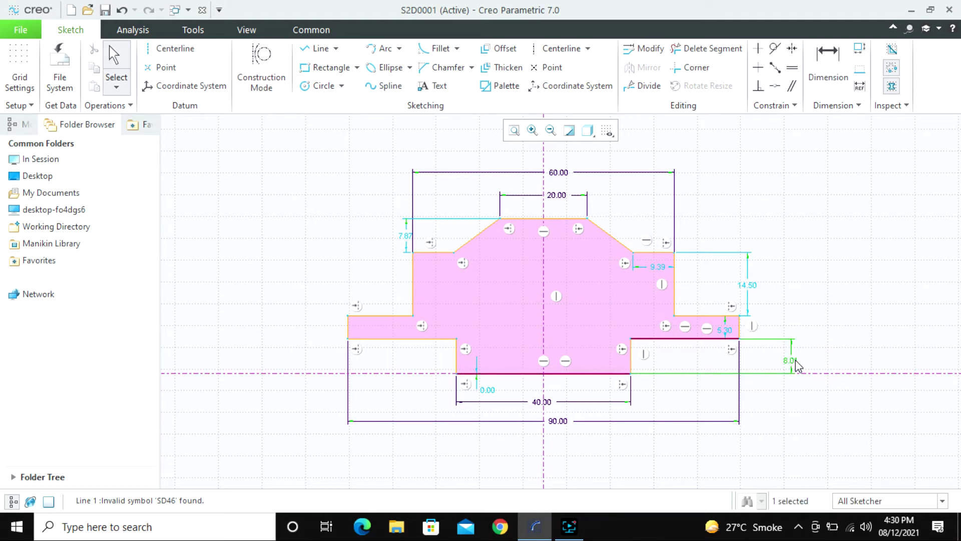
key("Delete")
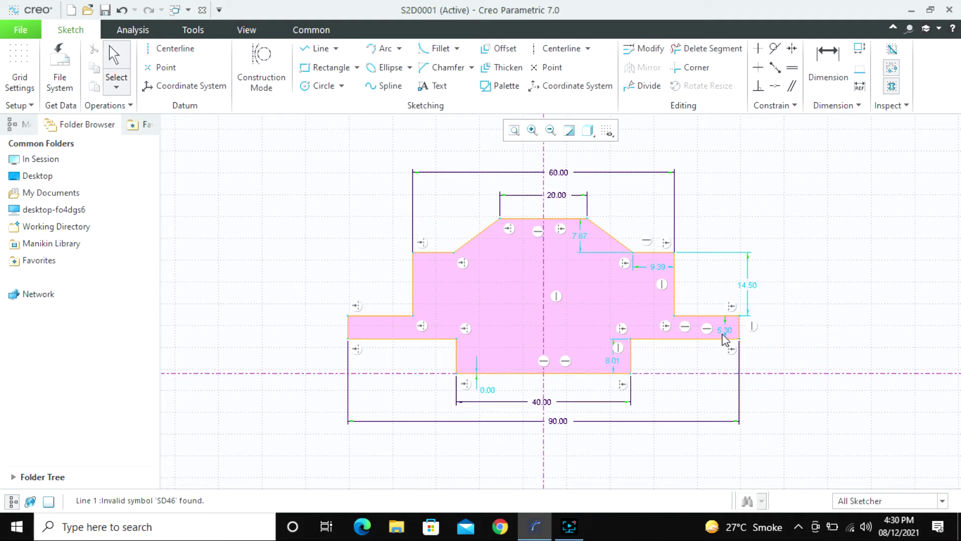
Dimension the right flange's thickness between its upper and lower edges as 10.
left_click(828, 56)
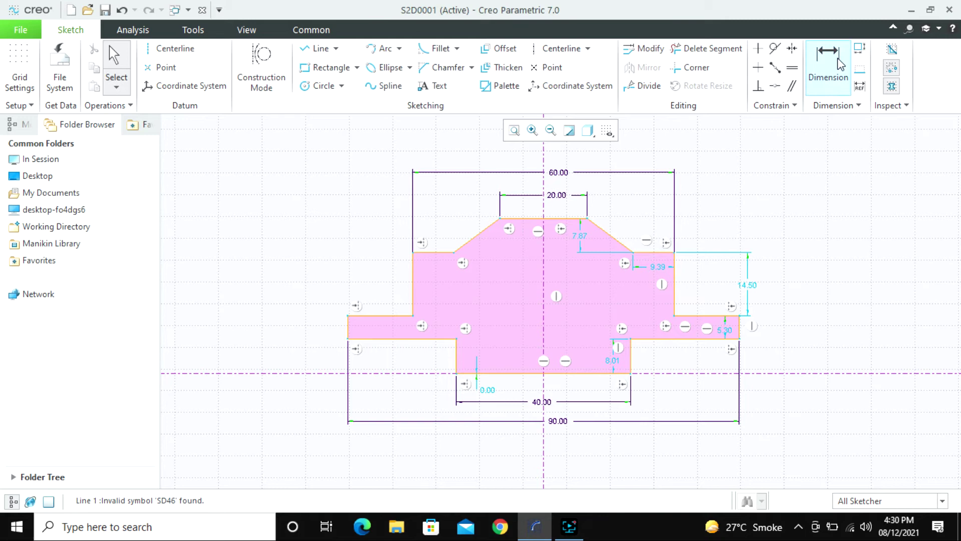
left_click(711, 316)
left_click(709, 339)
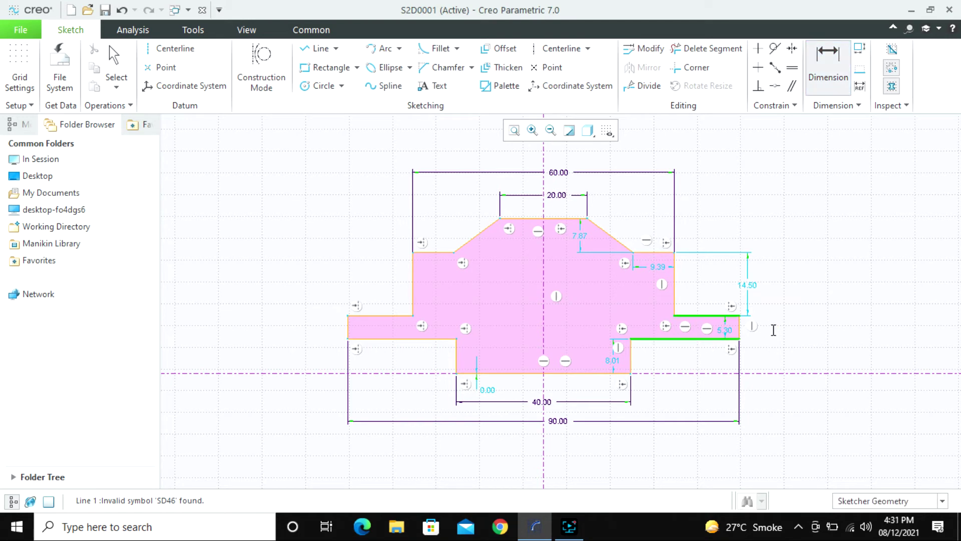
middle_click(774, 328)
type("10")
key("Return")
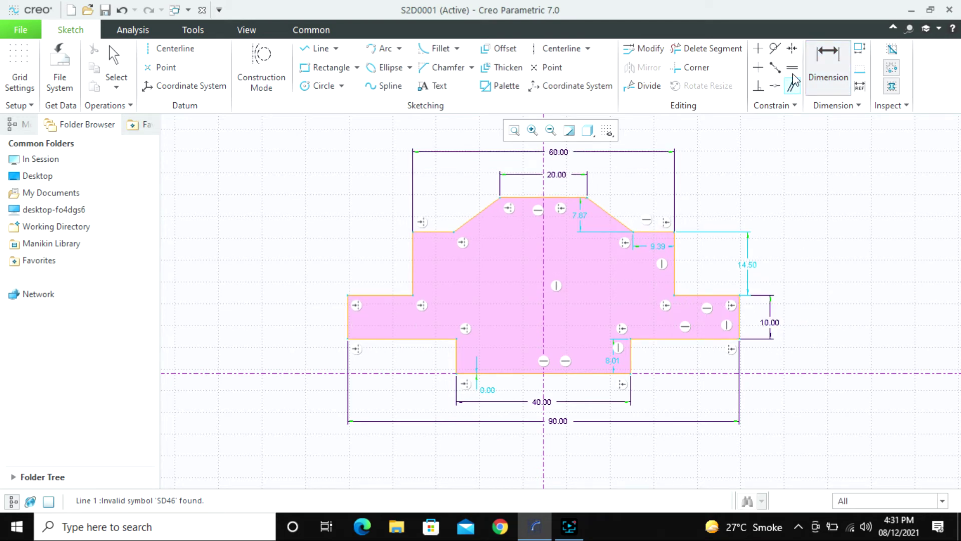
Dimension the height from the base line to the right flange's upper edge as 20.
left_click(720, 296)
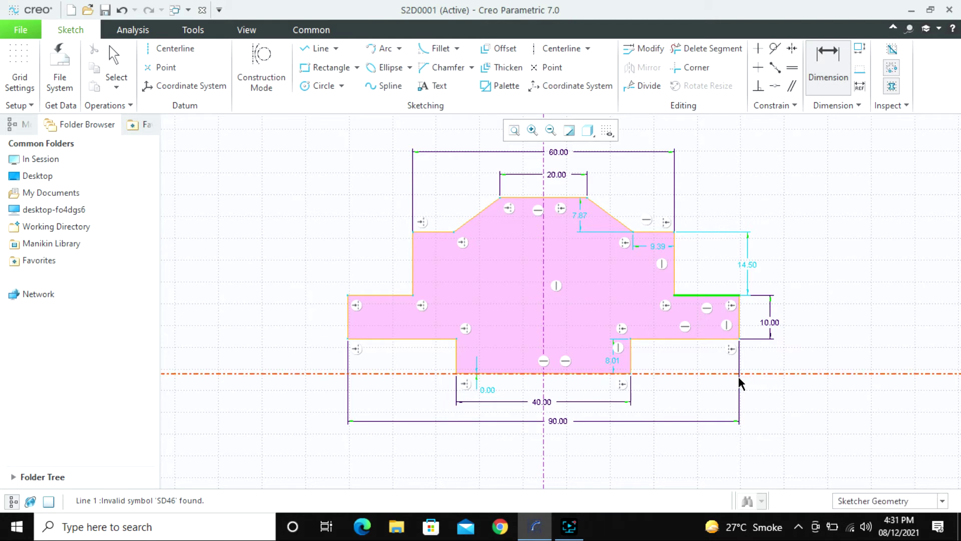
left_click(615, 373)
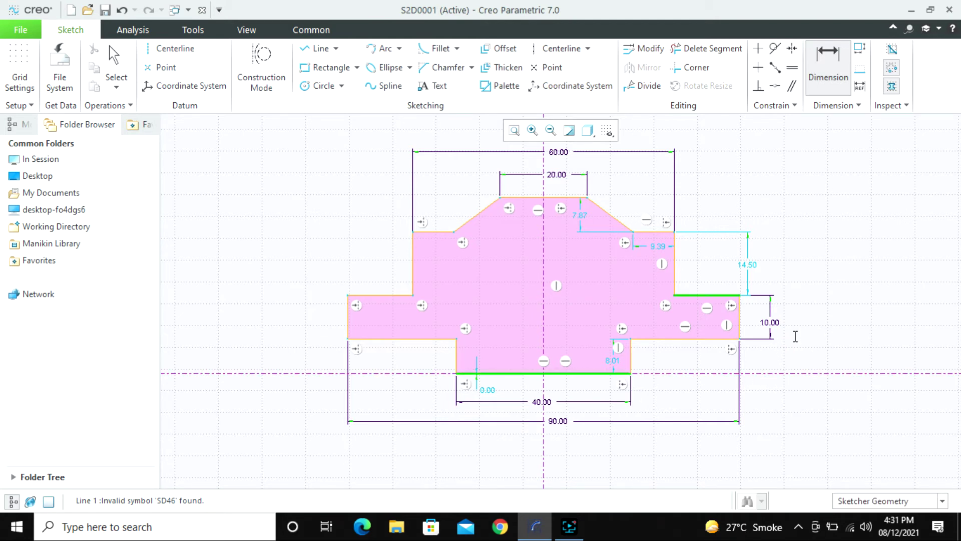
middle_click(800, 338)
type("20")
key("Return")
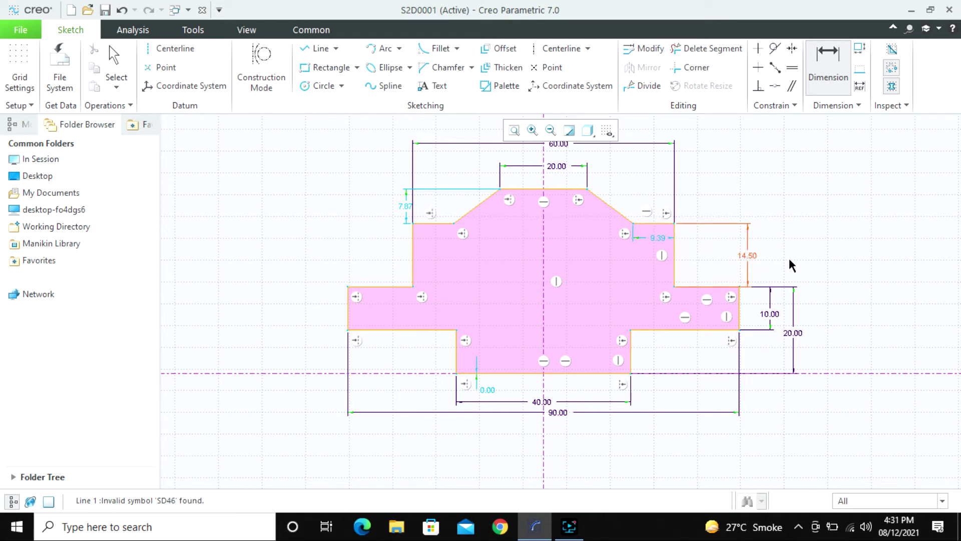
Set the height of the upper block's vertical side above the flange to 20.
double_click(751, 258)
key("BackSpace")
type("20")
key("Return")
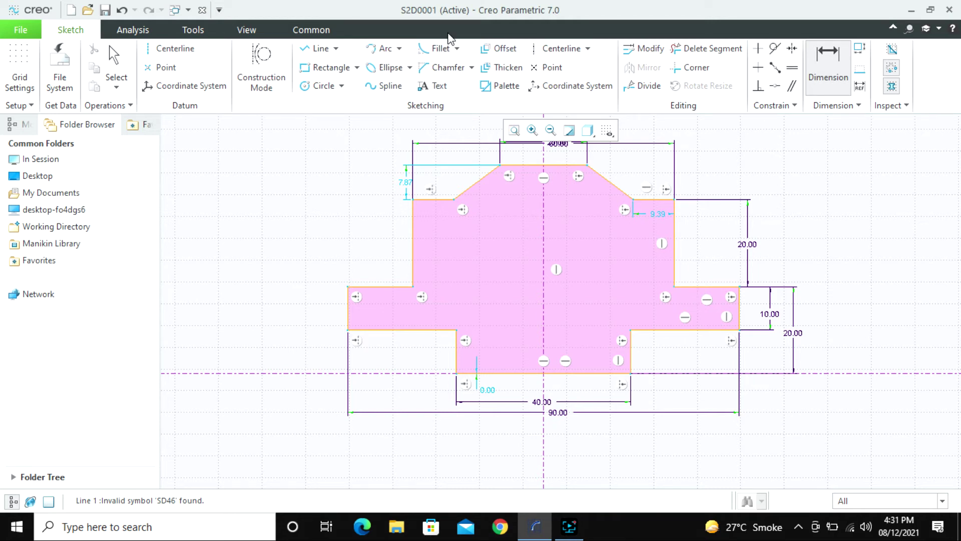
Round the upper block's two outer corners with circular fillets, about R 3.57 on the right and R 3.73 on the left.
left_click(458, 49)
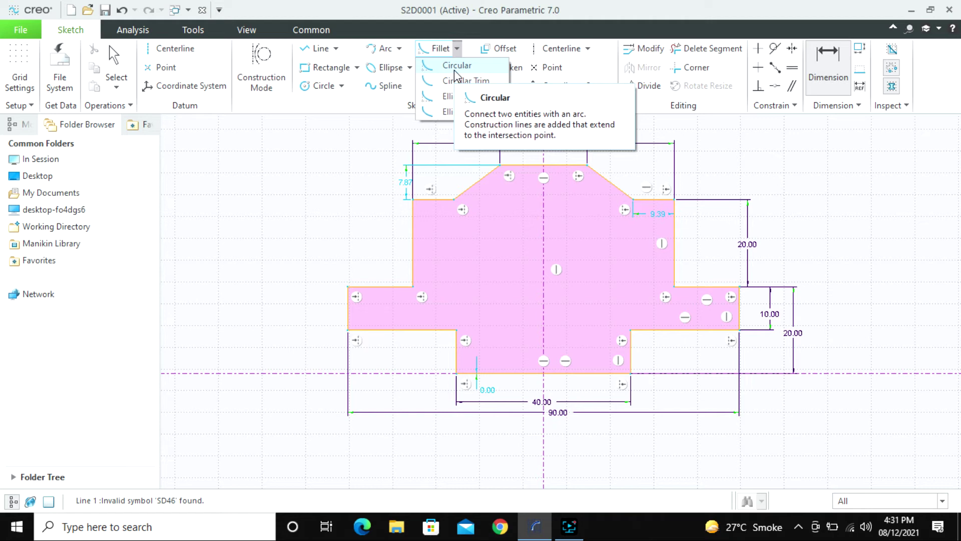
left_click(454, 70)
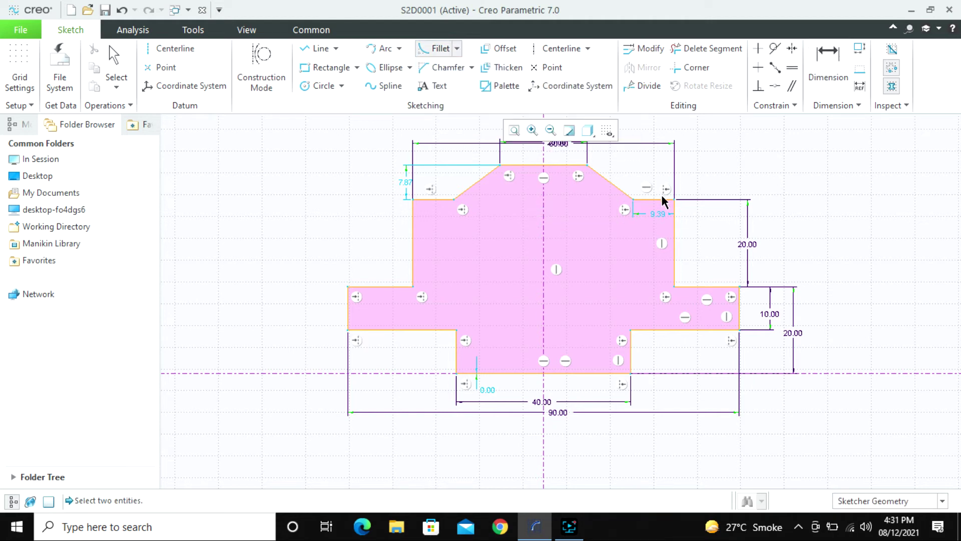
left_click(674, 222)
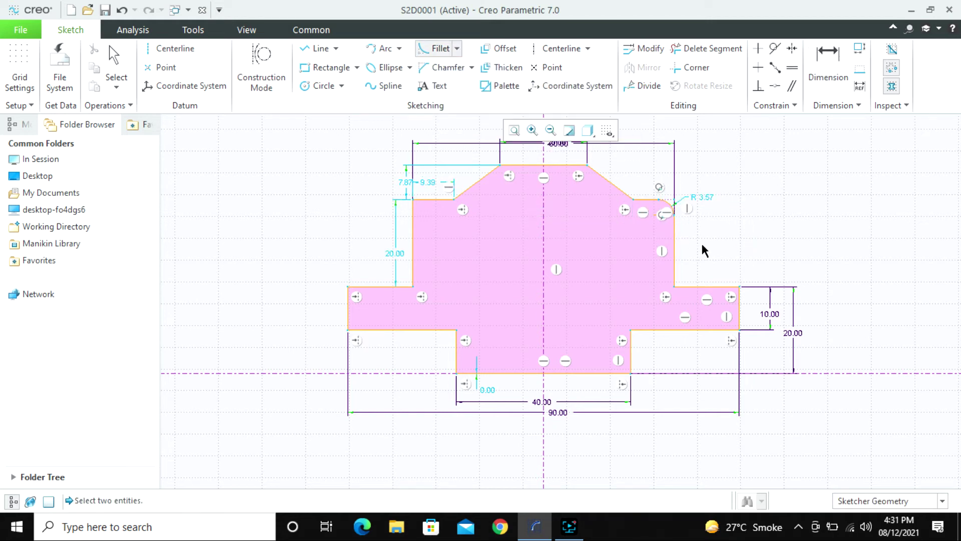
left_click(429, 200)
left_click(413, 215)
middle_click(799, 216)
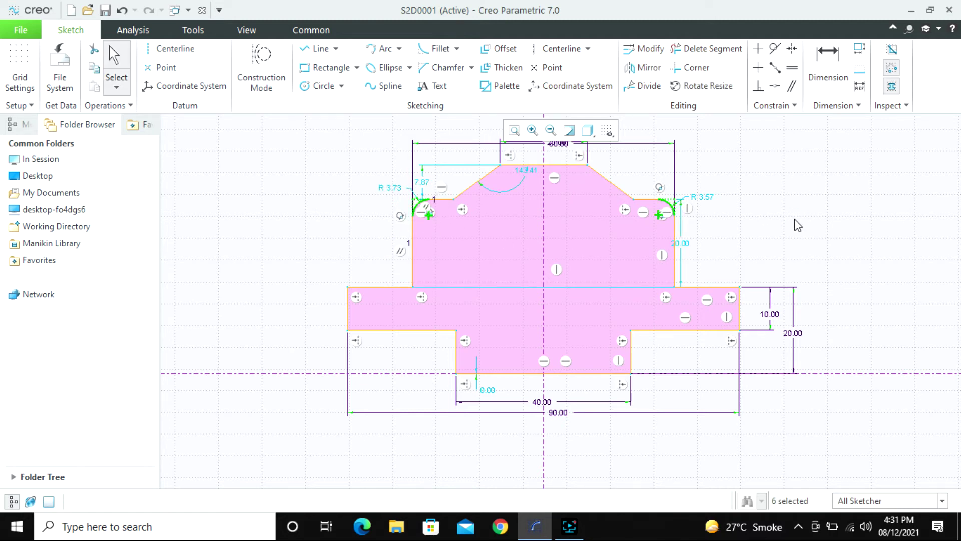
Dimension the height from the right flange's upper edge to the upper block's right shoulder edge as 20.
left_click(827, 65)
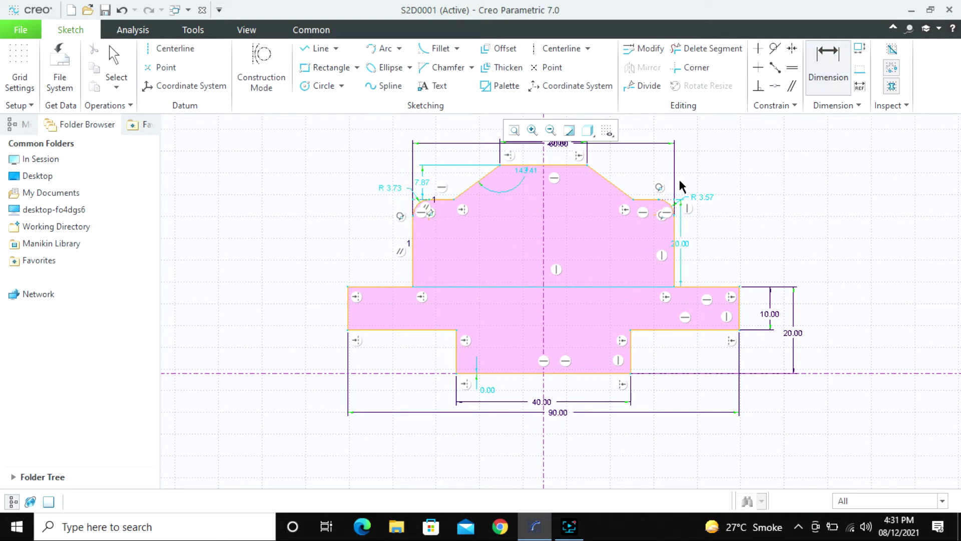
left_click(650, 198)
left_click(720, 285)
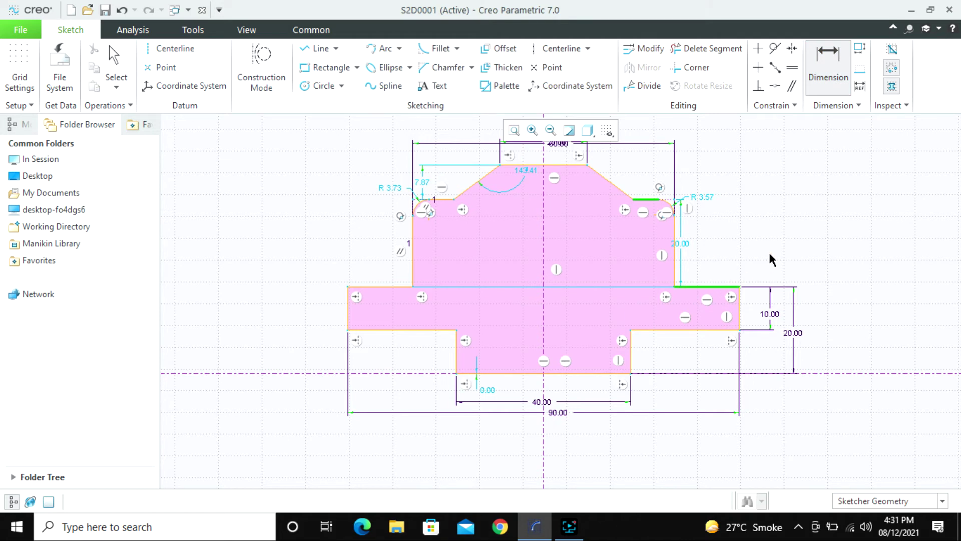
middle_click(791, 239)
key("Return")
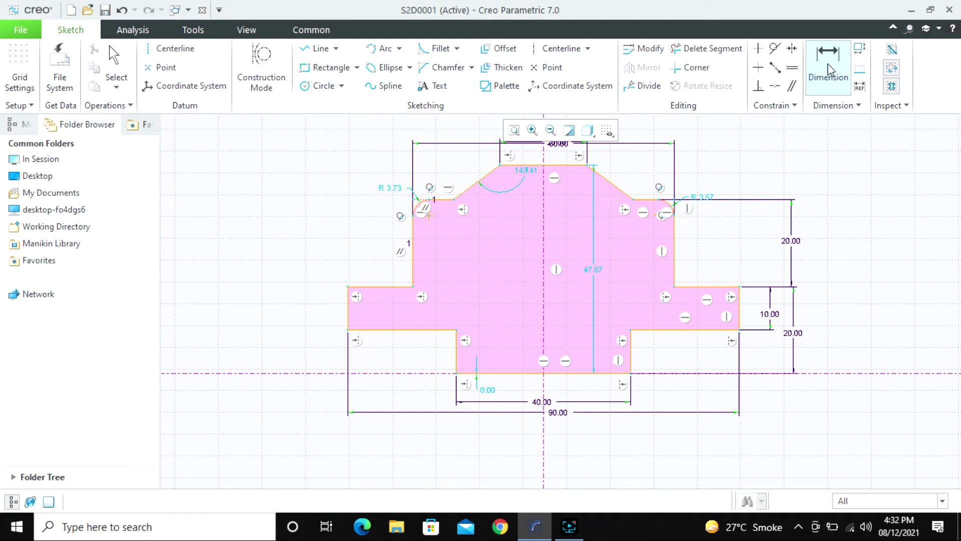
Dimension the height from the right shoulder edge to the profile's top edge as 10.
left_click(648, 199)
left_click(561, 164)
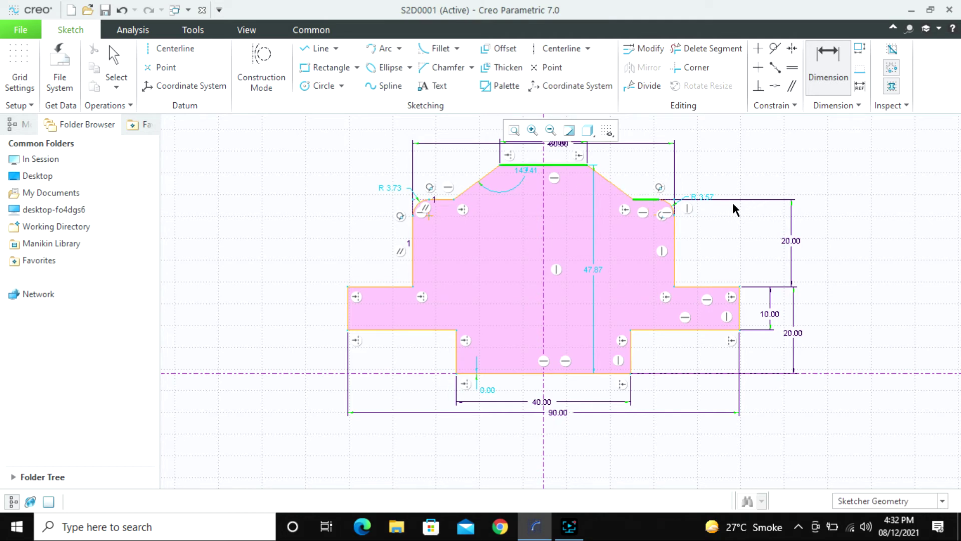
scroll(781, 172, "down", 2)
middle_click(782, 167)
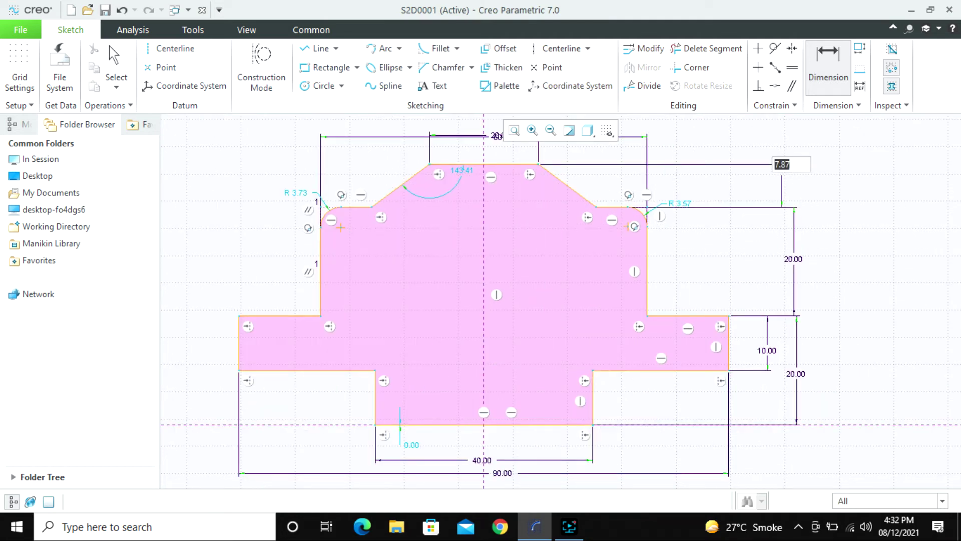
key("Return")
scroll(836, 231, "up", 1)
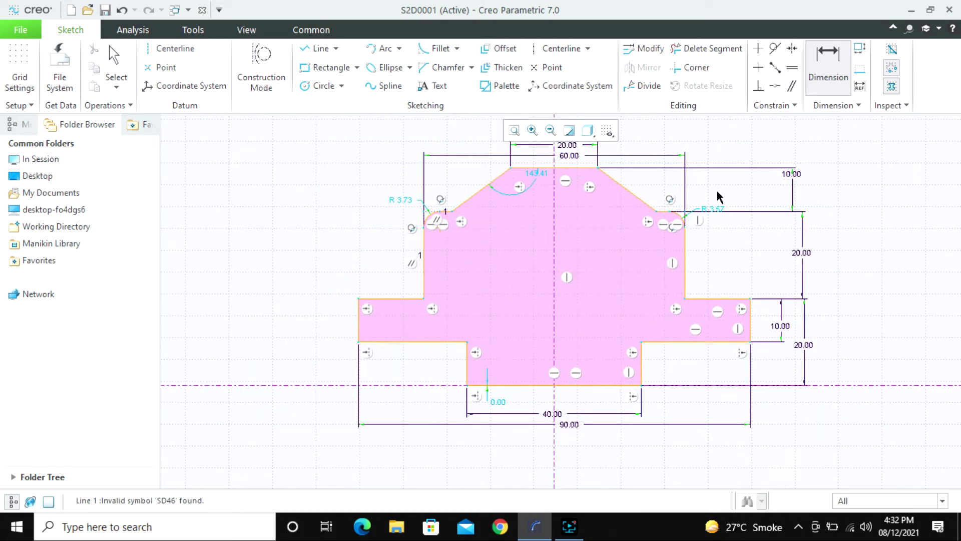
Set the right fillet's radius to 5 and constrain the left fillet to an equal radius.
double_click(713, 208)
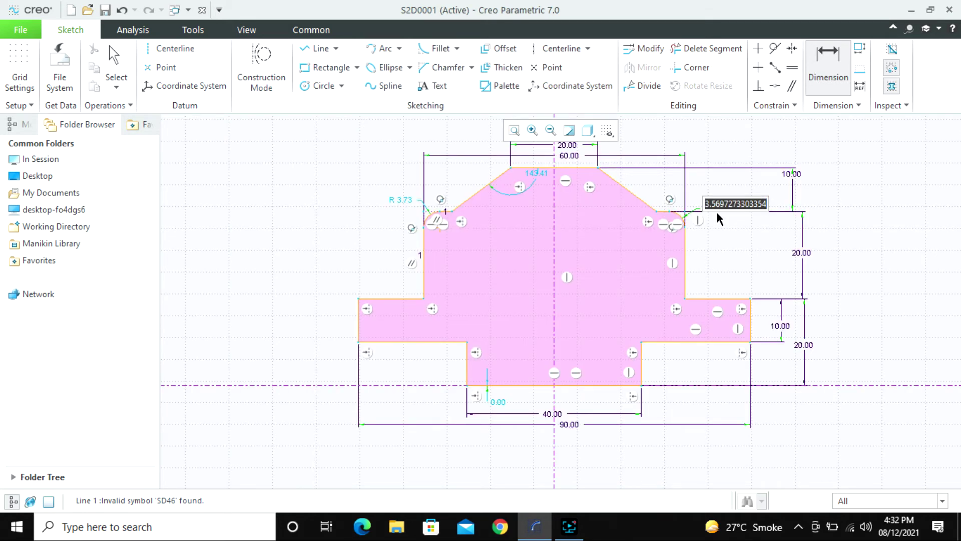
type("5")
key("Return")
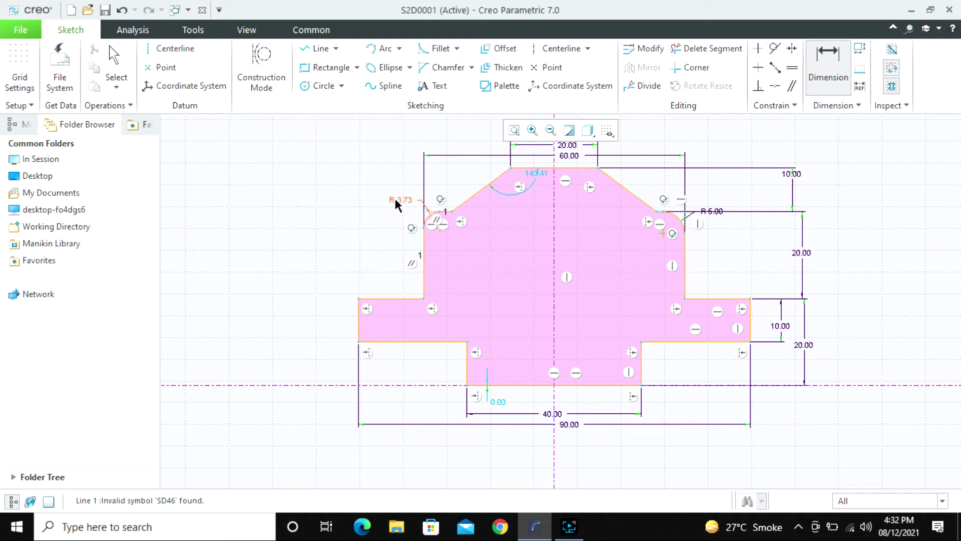
left_click(791, 69)
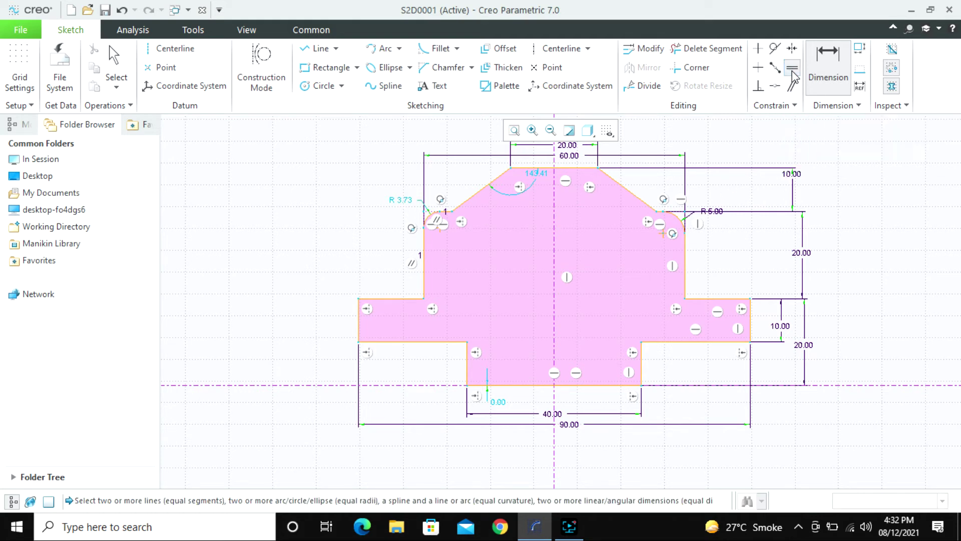
left_click(682, 220)
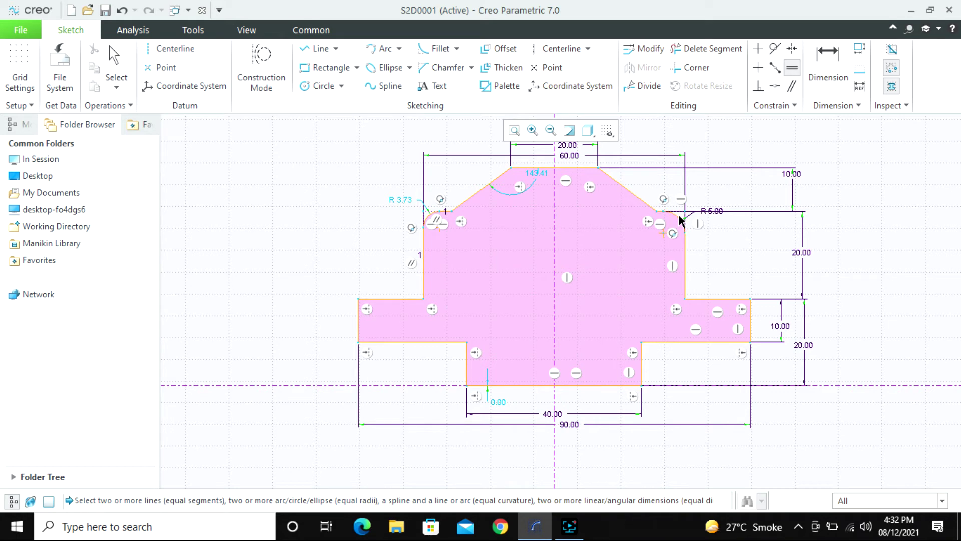
left_click(435, 217)
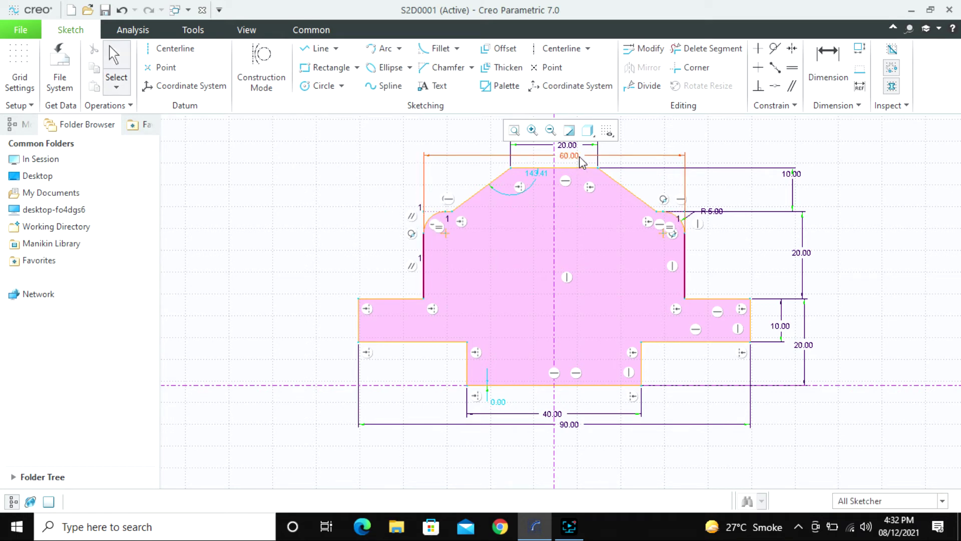
Move the left slope's angle dimension below the top edge and reduce the angle dynamically to about 138.34 degrees with Modify.
left_click_drag(536, 173, 523, 193)
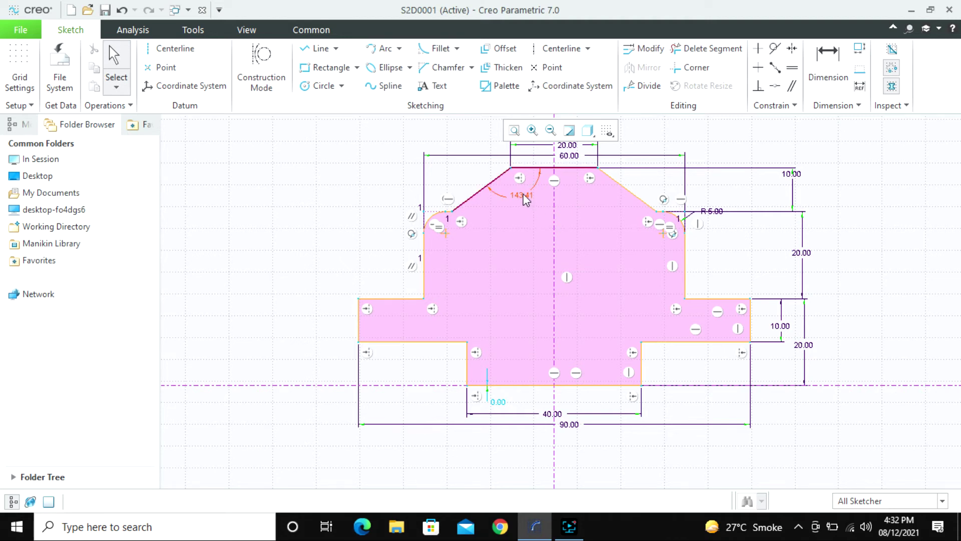
left_click(525, 194)
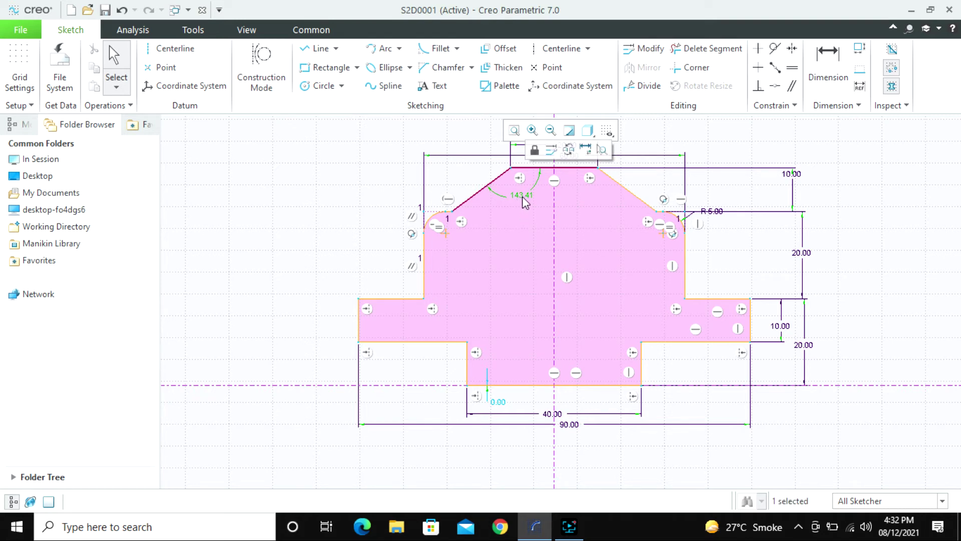
left_click(660, 48)
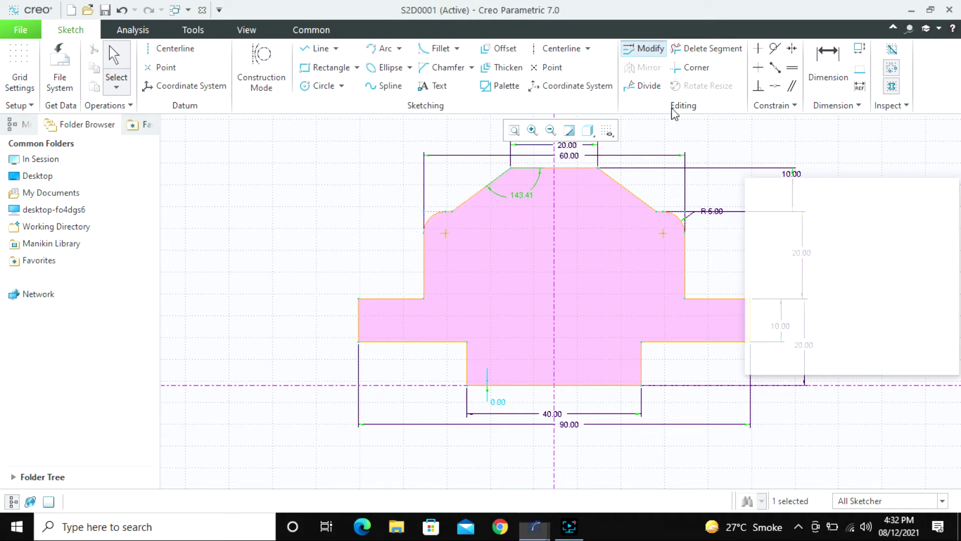
left_click_drag(921, 223, 911, 223)
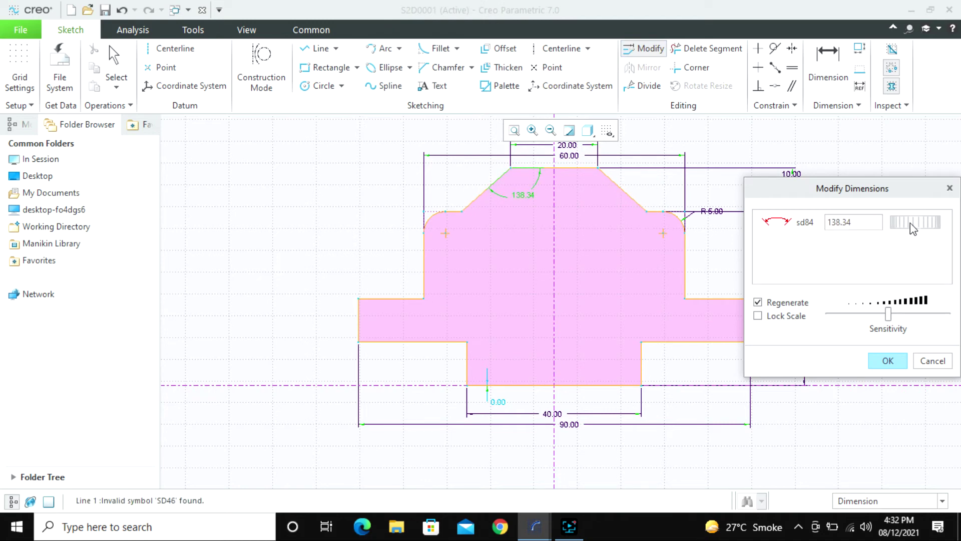
scroll(566, 263, "down", 5)
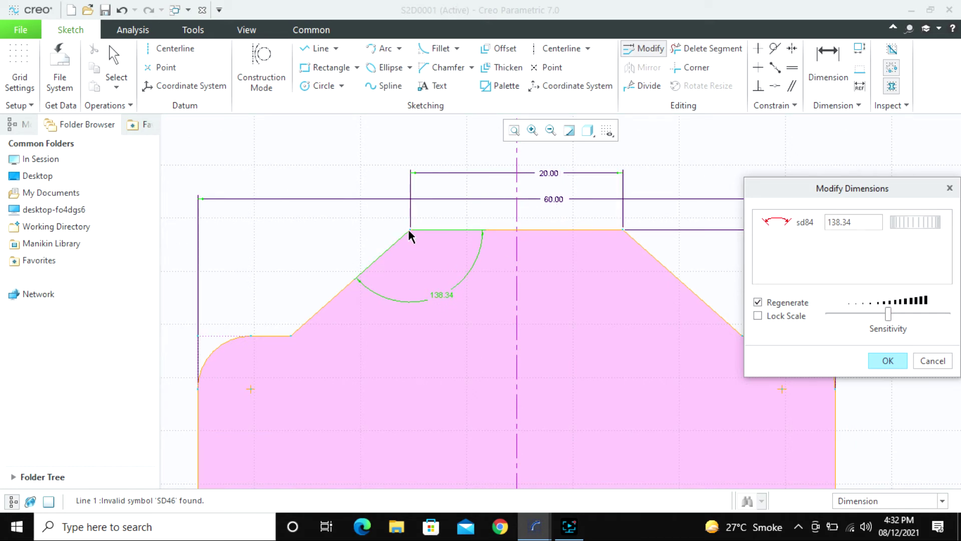
scroll(398, 216, "up", 5)
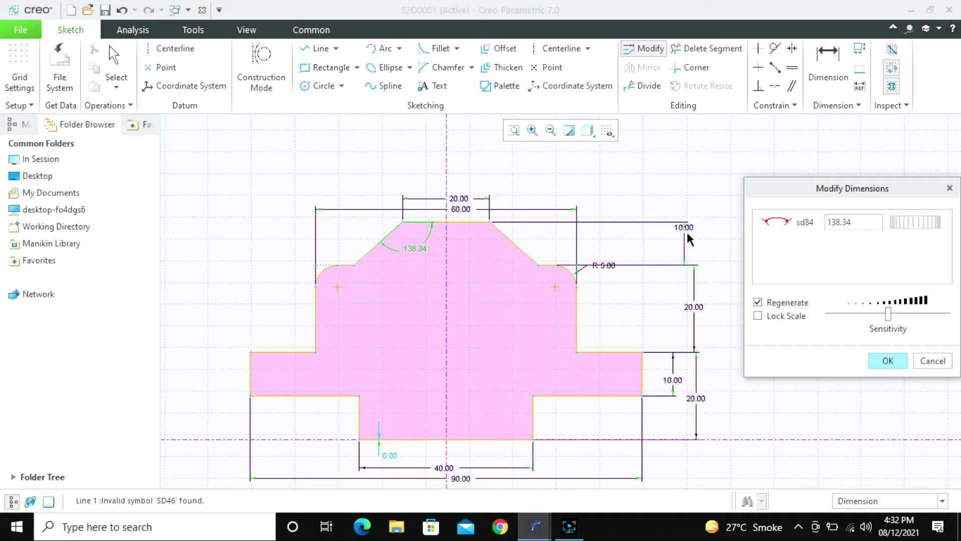
scroll(357, 236, "down", 5)
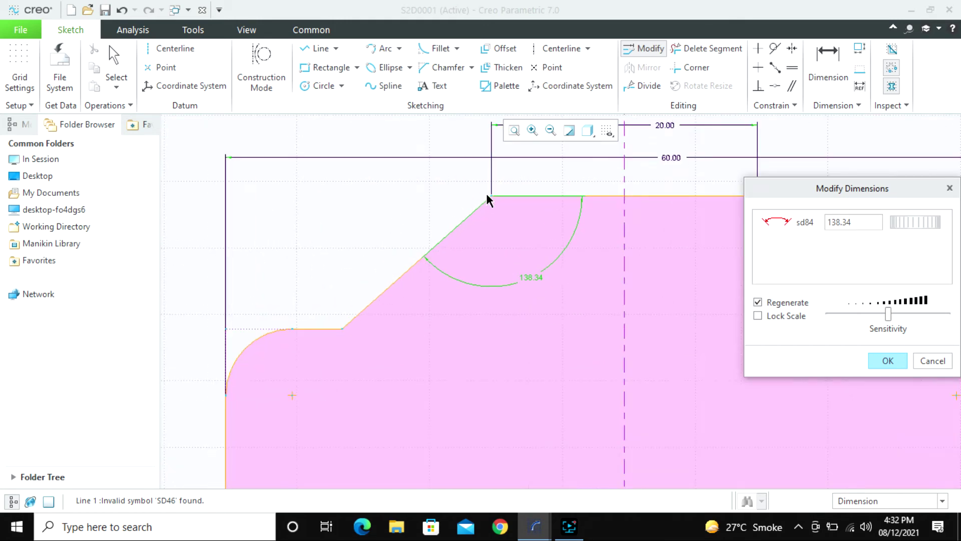
scroll(487, 217, "up", 2)
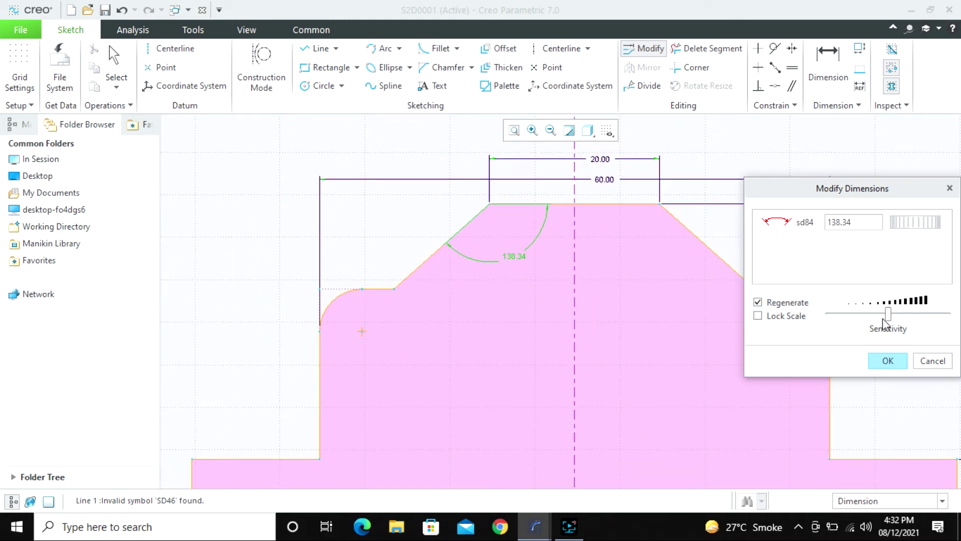
Reduce the left slope's angle further to 128.98 degrees and accept the modification.
mouse_move(900, 233)
left_mouse_down()
mouse_move(915, 224)
mouse_move(886, 229)
mouse_move(888, 237)
left_mouse_up()
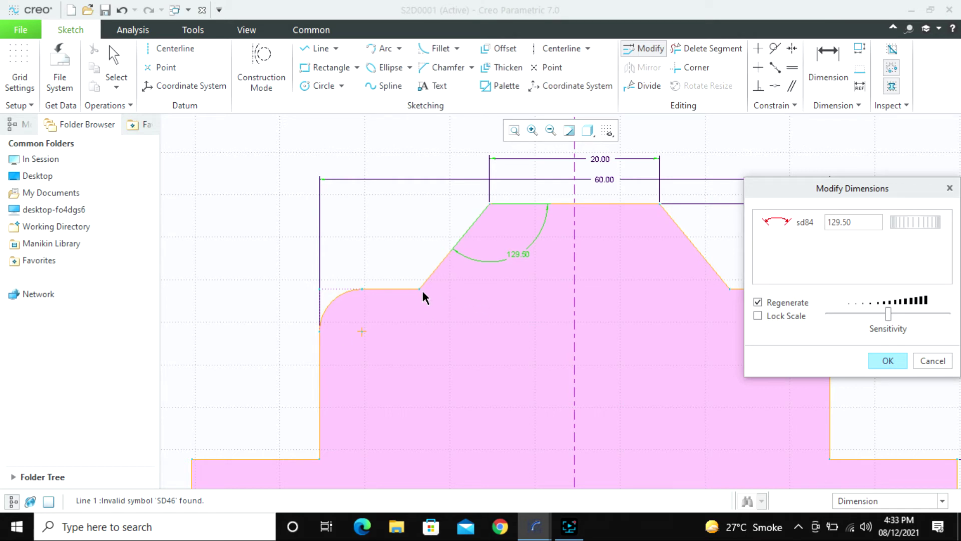
scroll(330, 264, "up", 3)
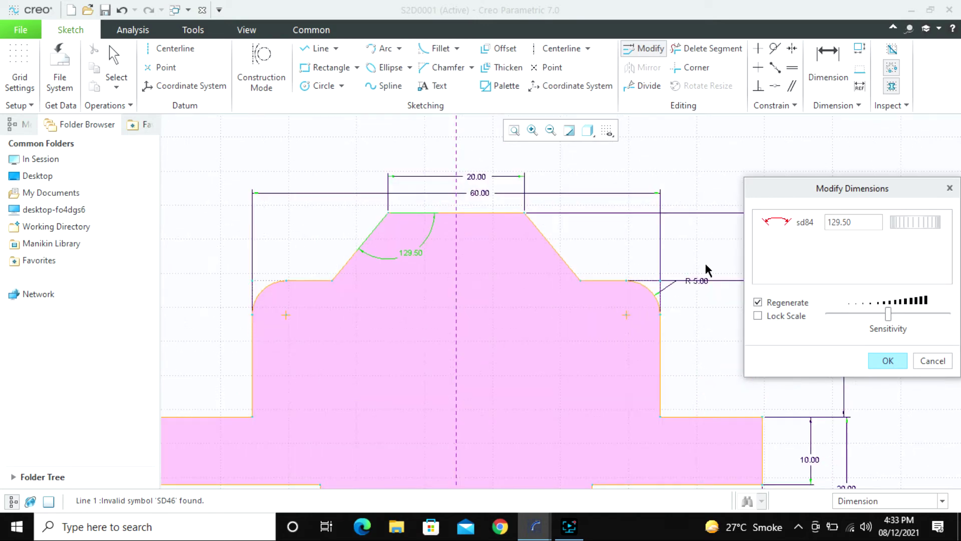
scroll(717, 250, "down", 2)
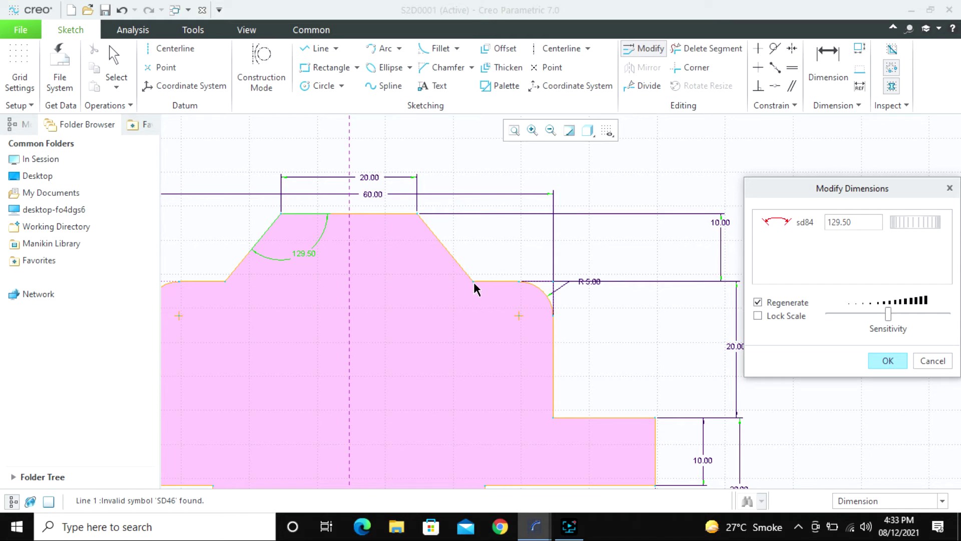
scroll(473, 280, "up", 1)
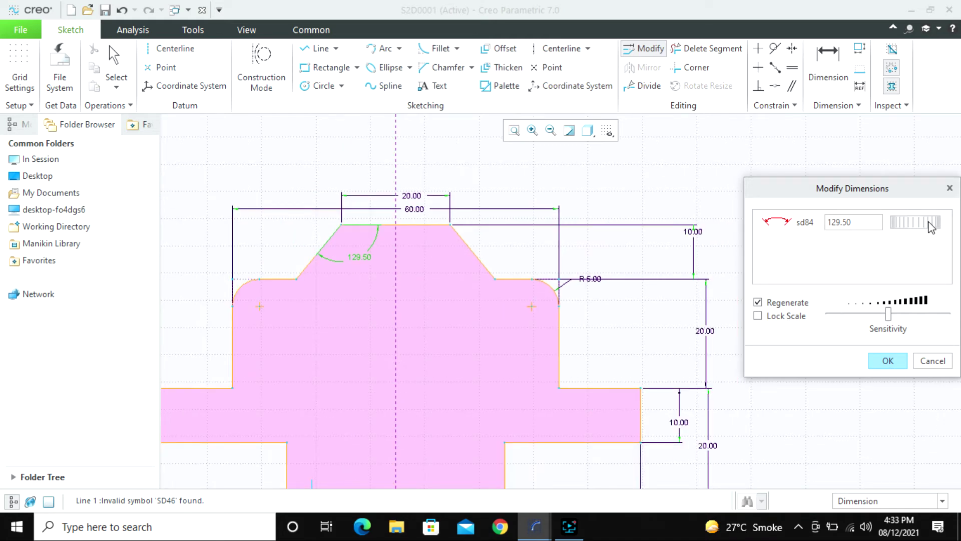
mouse_move(931, 226)
left_mouse_down()
mouse_move(919, 228)
mouse_move(928, 222)
left_mouse_up()
left_click(886, 361)
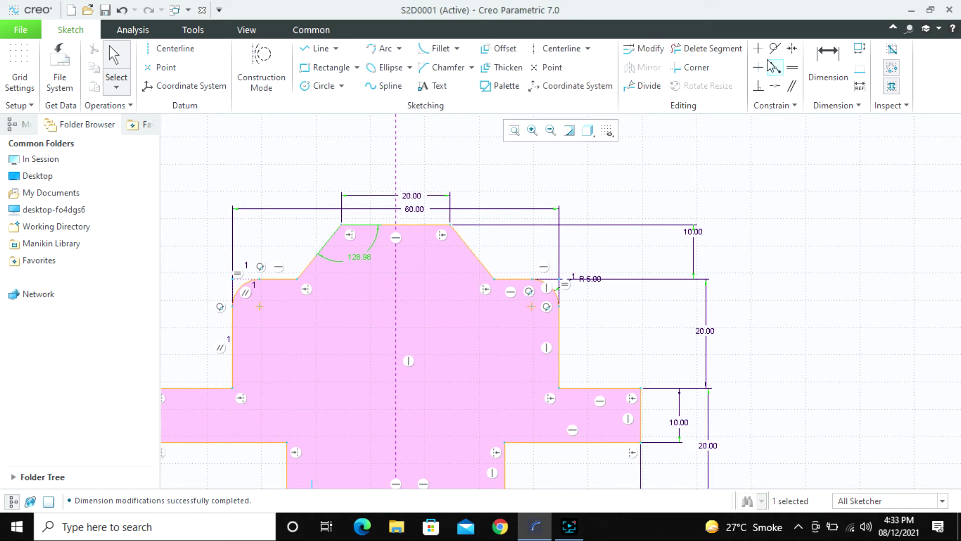
Dimension the angle between the top edge and the right slope as 140 degrees, deleting the conflicting left slope angle dimension.
left_click(829, 67)
left_click(429, 226)
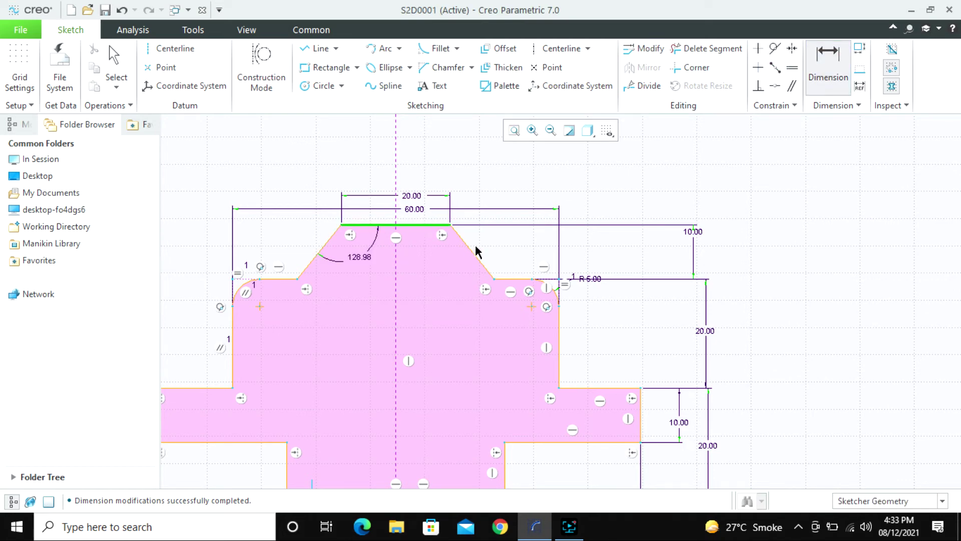
middle_click(443, 257)
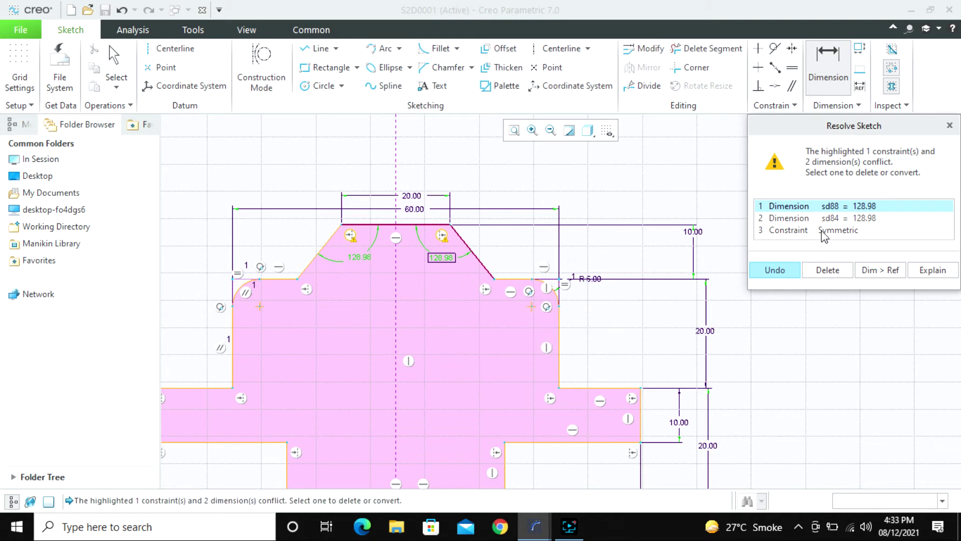
left_click(352, 259)
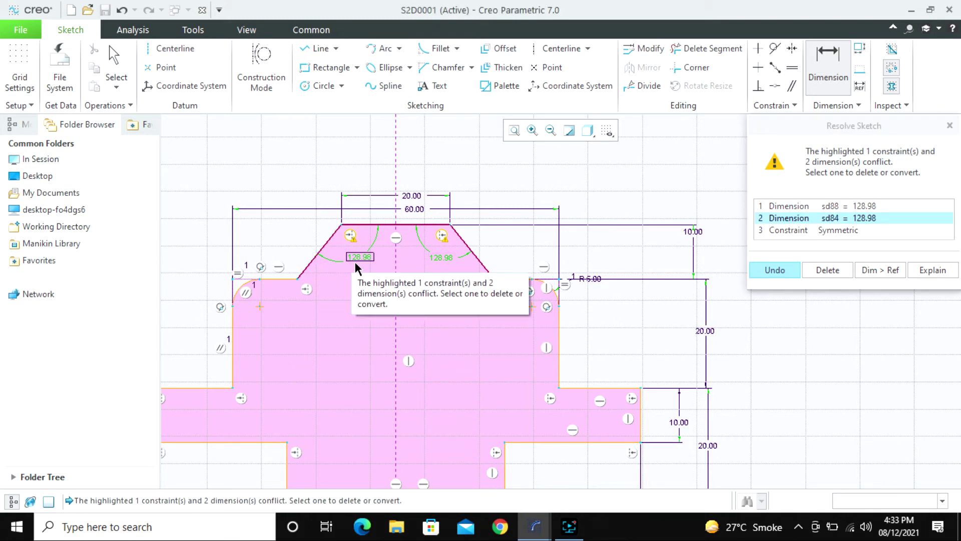
left_click(826, 270)
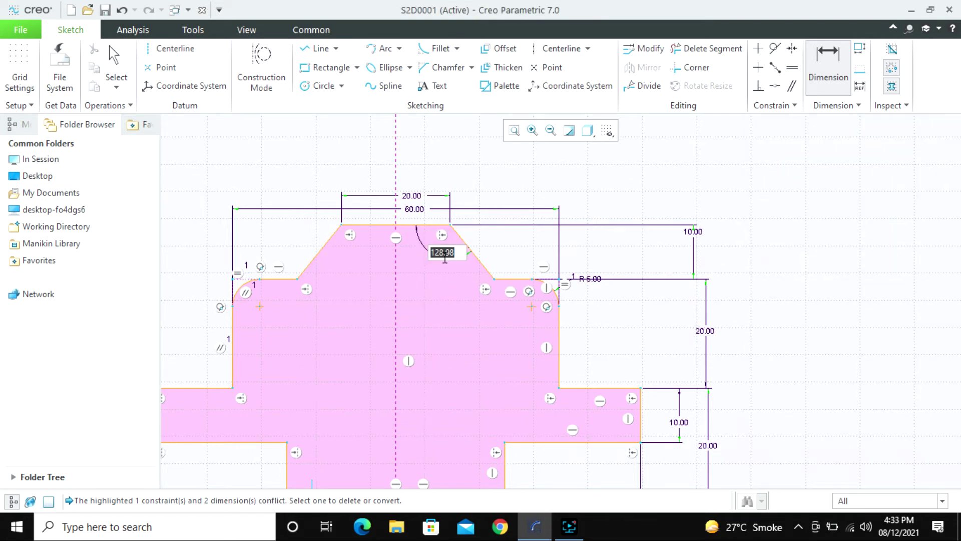
type("140")
key("Return")
scroll(737, 212, "down", 2)
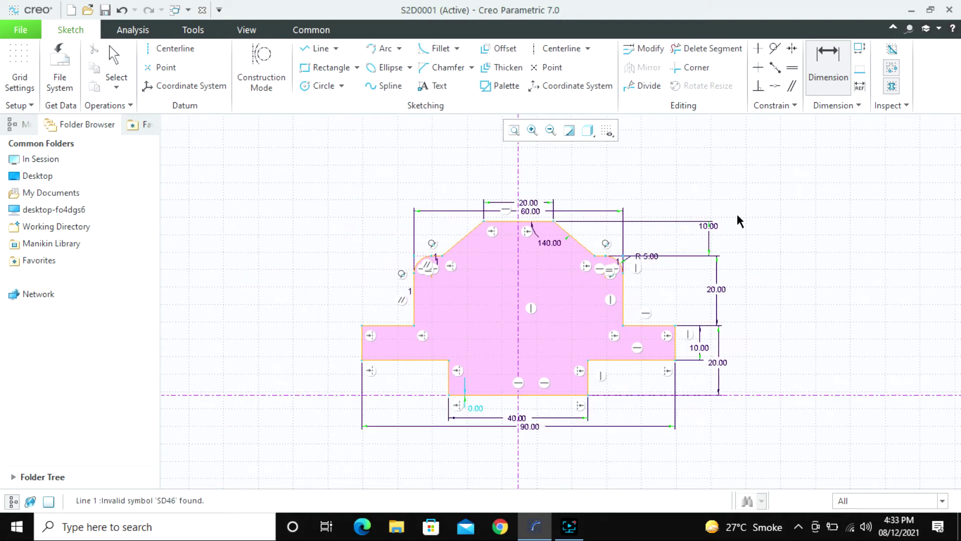
middle_click(481, 176)
Tidy the dimensions: 60 width above the 20 width, fillet radius farther out, top 10 height aligned with the 20 height, flange thickness closer in.
left_click_drag(483, 216, 483, 178)
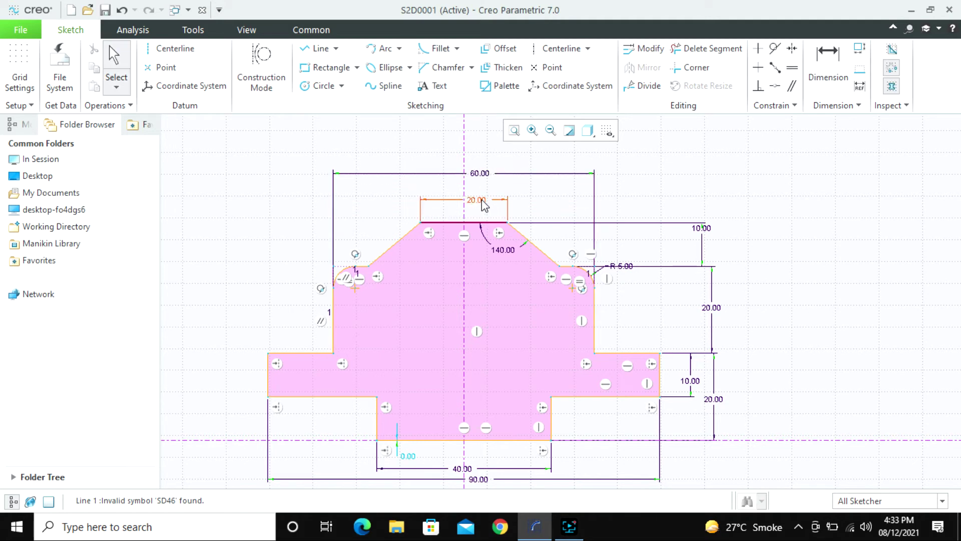
left_click_drag(623, 268, 631, 252)
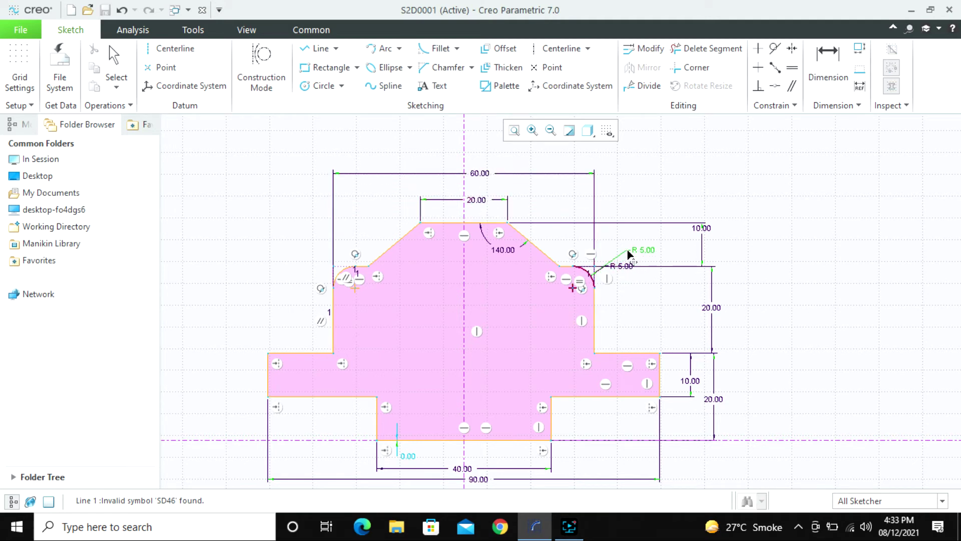
left_click_drag(715, 231, 710, 243)
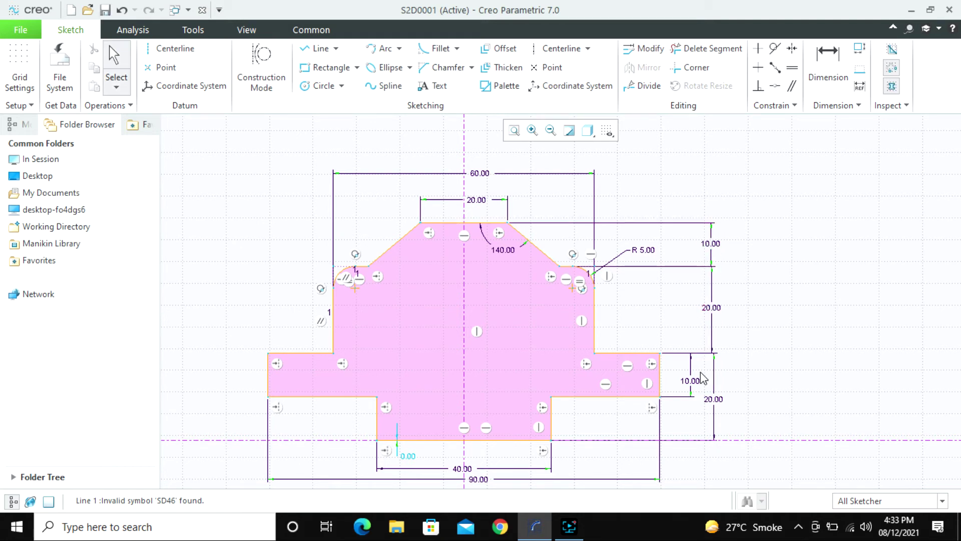
left_click_drag(696, 381, 683, 375)
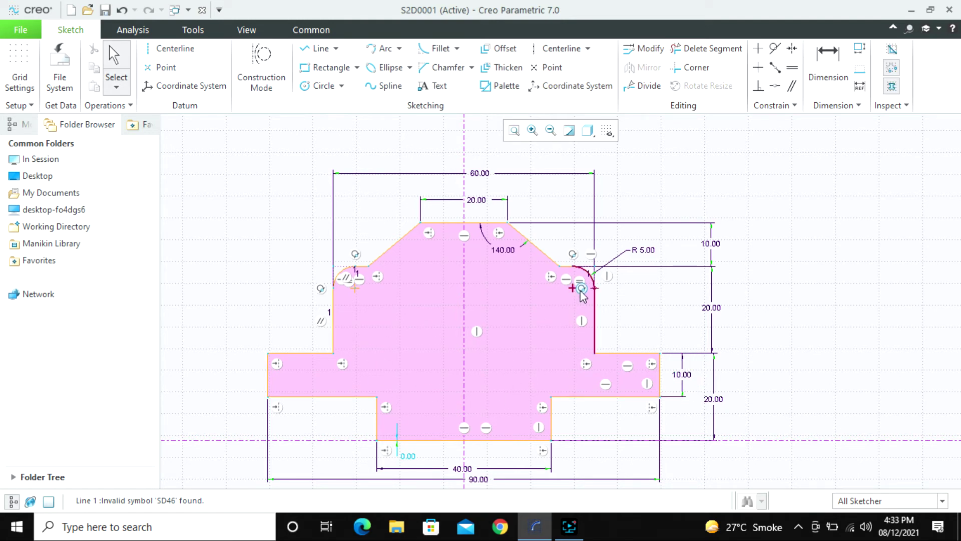
scroll(484, 406, "up", 6)
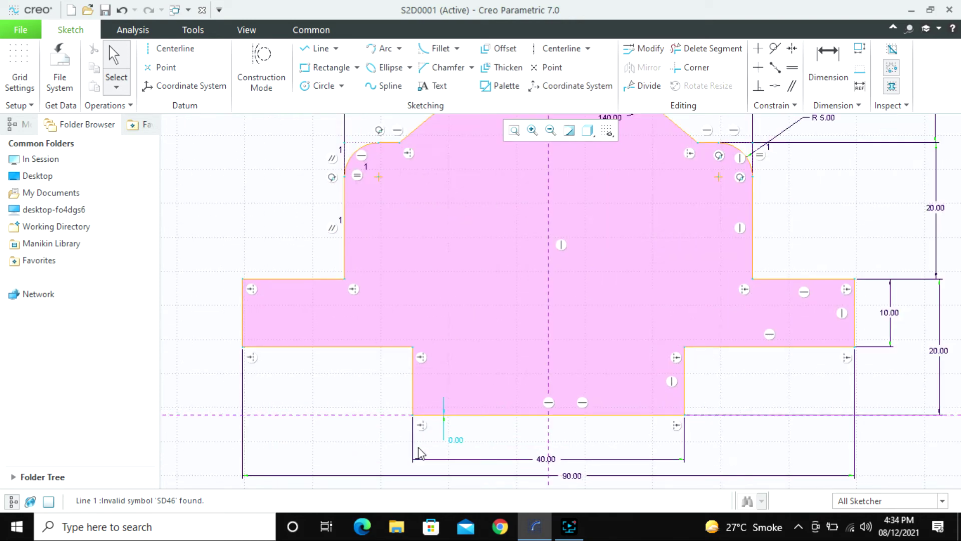
middle_click(485, 424)
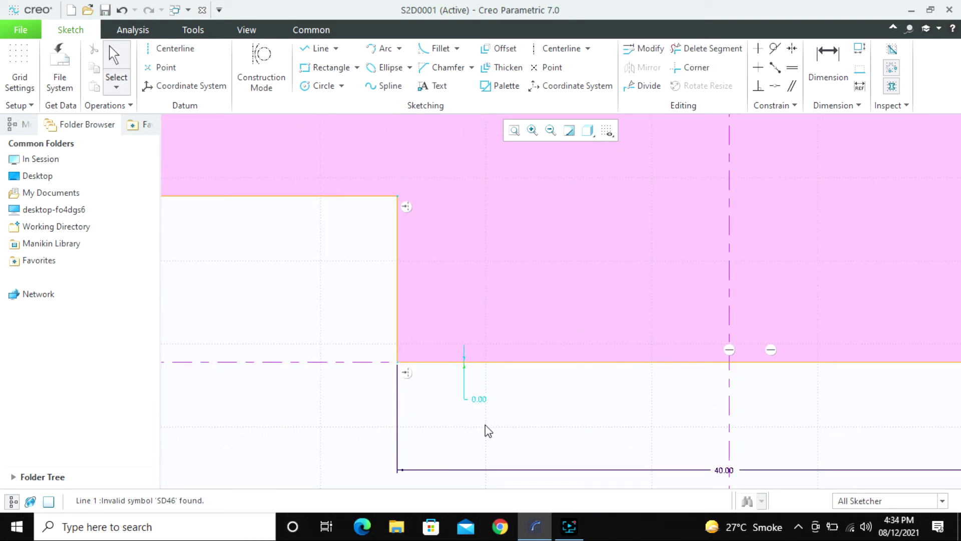
left_click(478, 399)
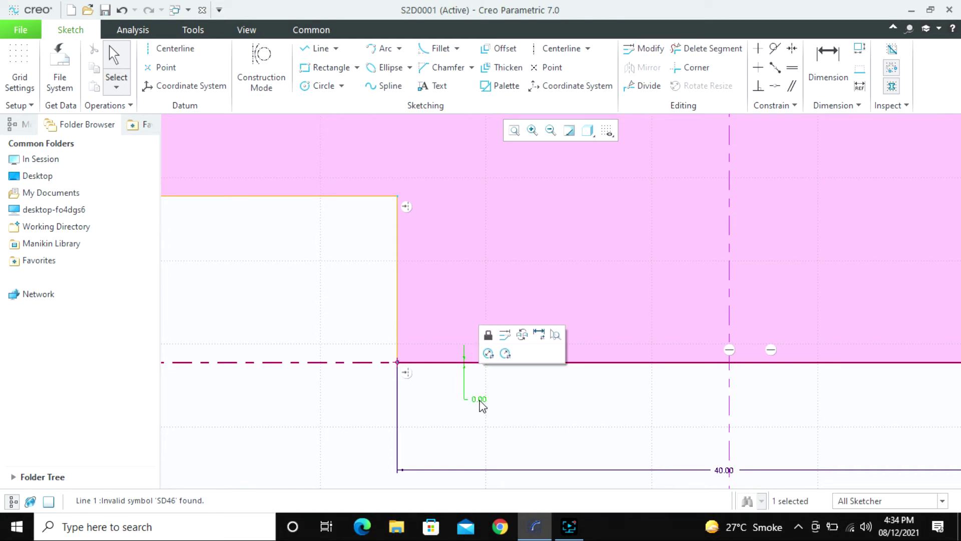
scroll(399, 284, "up", 3)
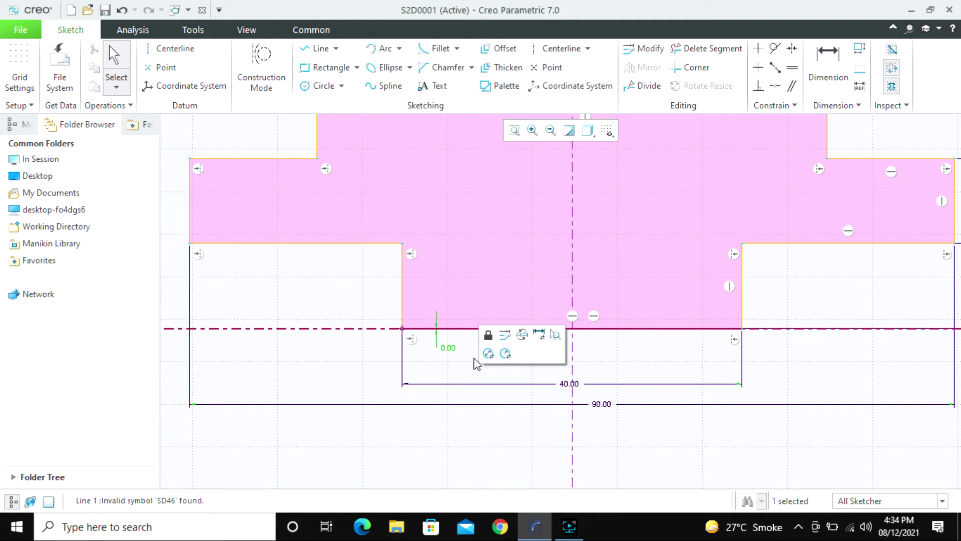
left_click(464, 369)
left_click(448, 351)
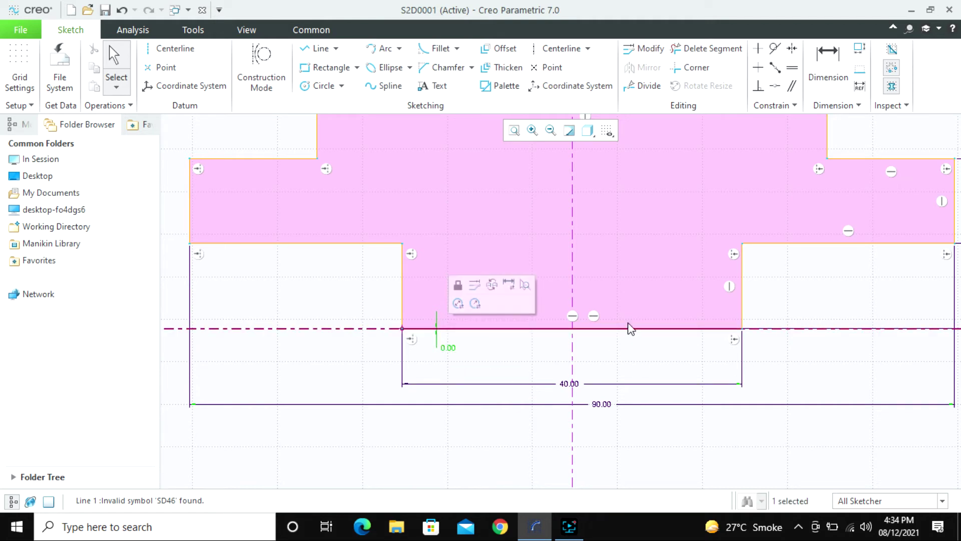
left_click(646, 50)
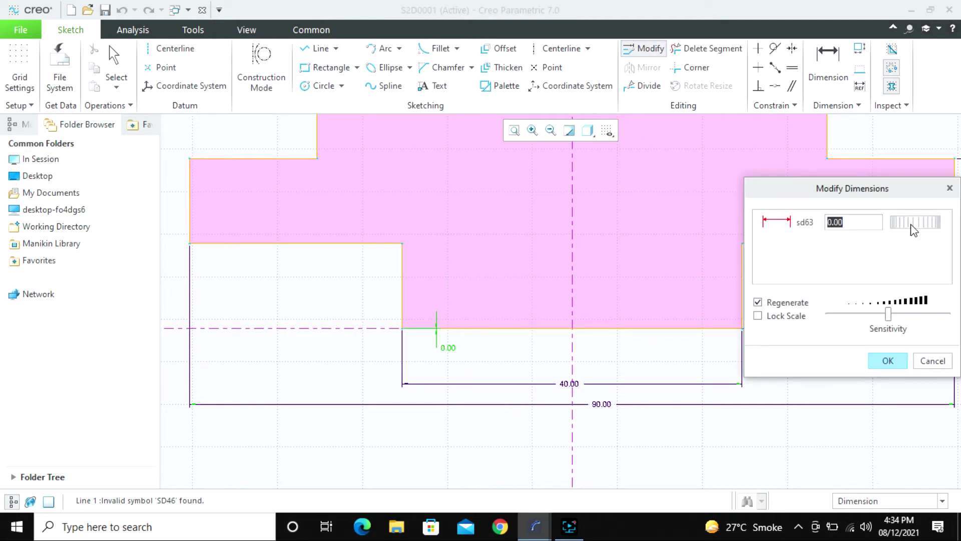
mouse_move(911, 226)
left_mouse_down()
mouse_move(929, 225)
mouse_move(890, 226)
mouse_move(923, 221)
mouse_move(902, 229)
left_mouse_up()
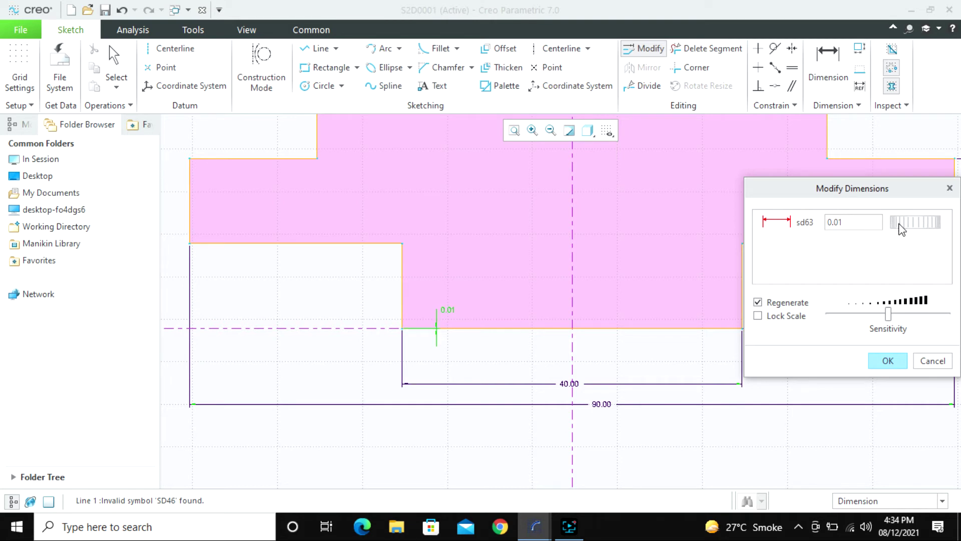
left_click(934, 361)
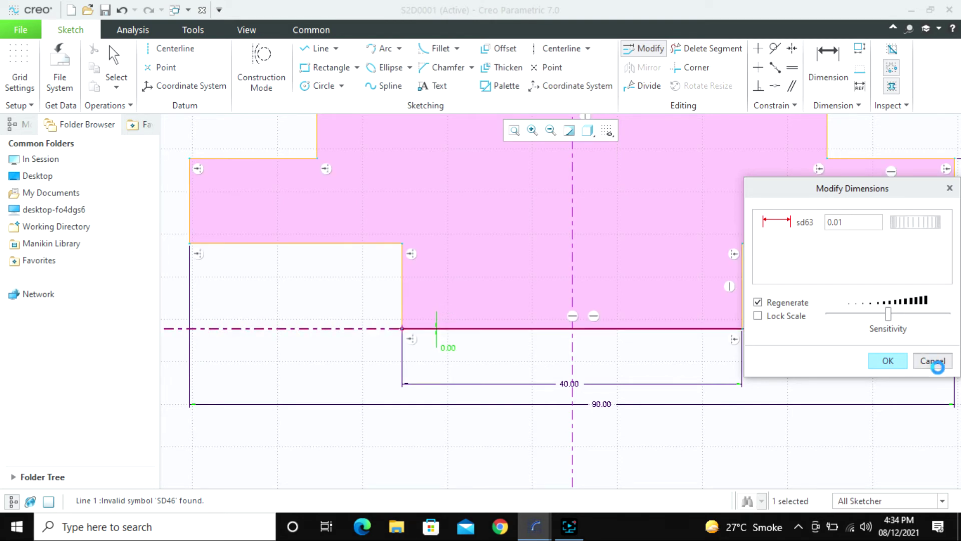
Set the offset between the profile's bottom edge and the horizontal reference line to 5, and undo that change.
double_click(449, 348)
type("5")
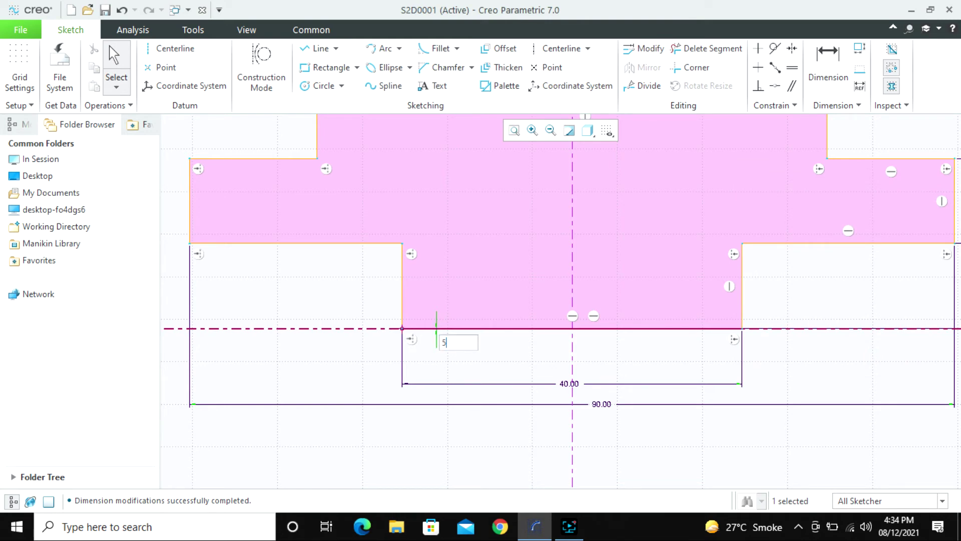
key("Return")
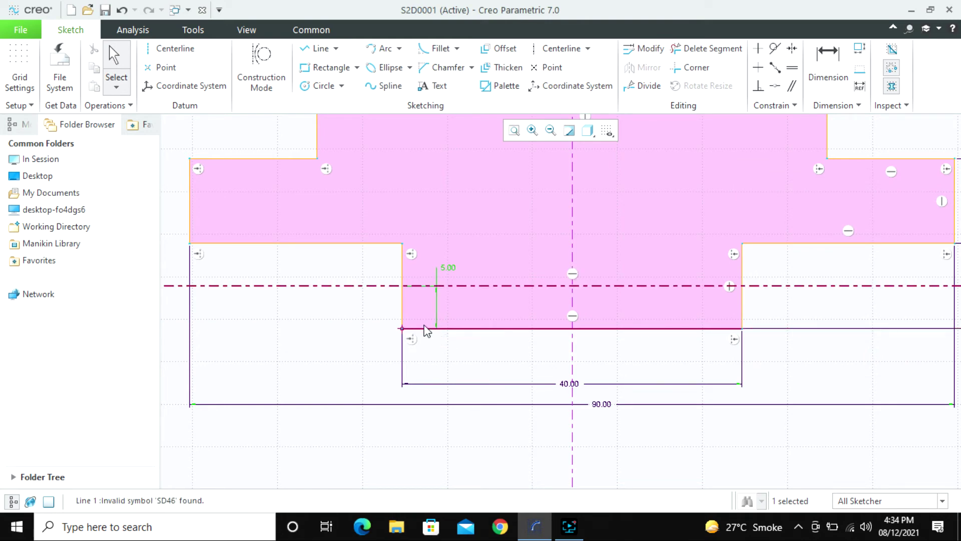
scroll(350, 236, "down", 2)
scroll(586, 331, "up", 1)
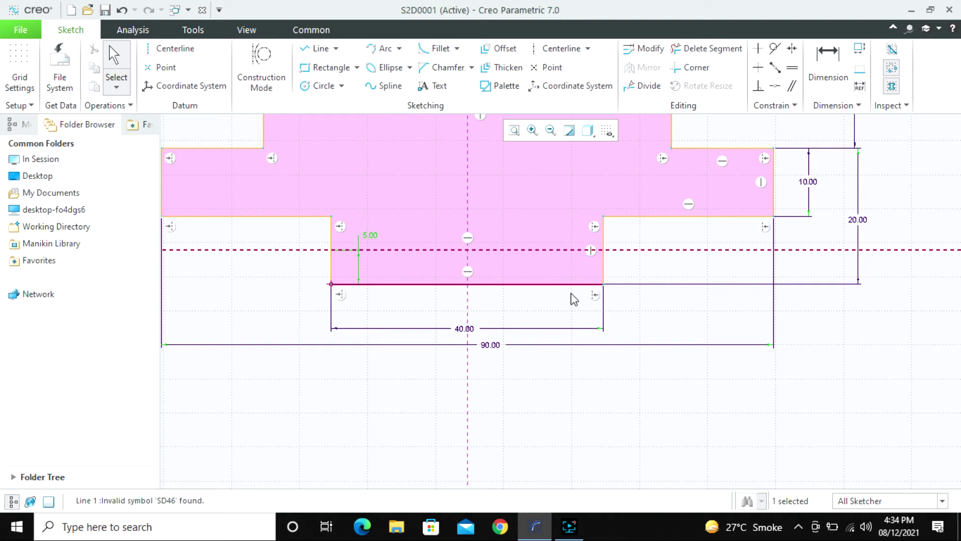
key("ctrl+z")
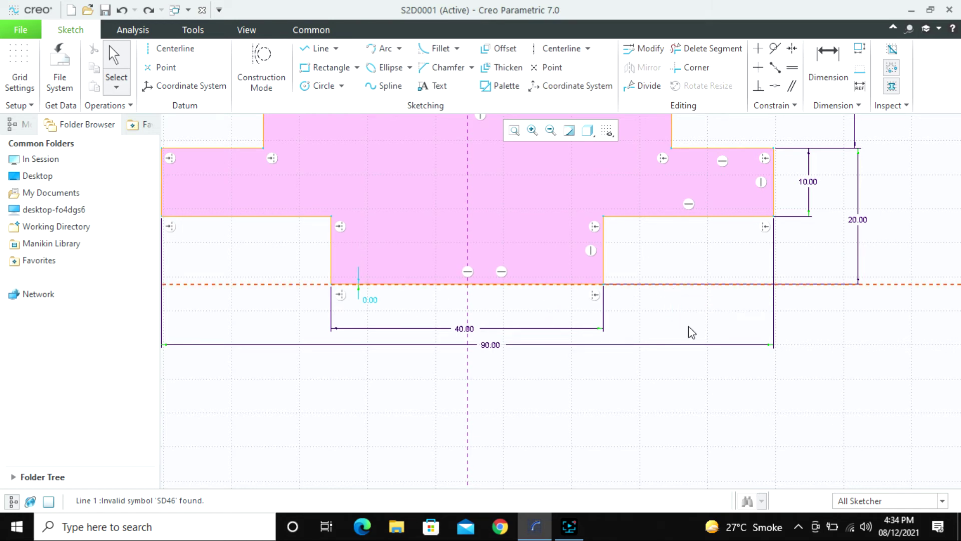
Make the profile's bottom edge coincident with the horizontal reference line.
left_click(781, 87)
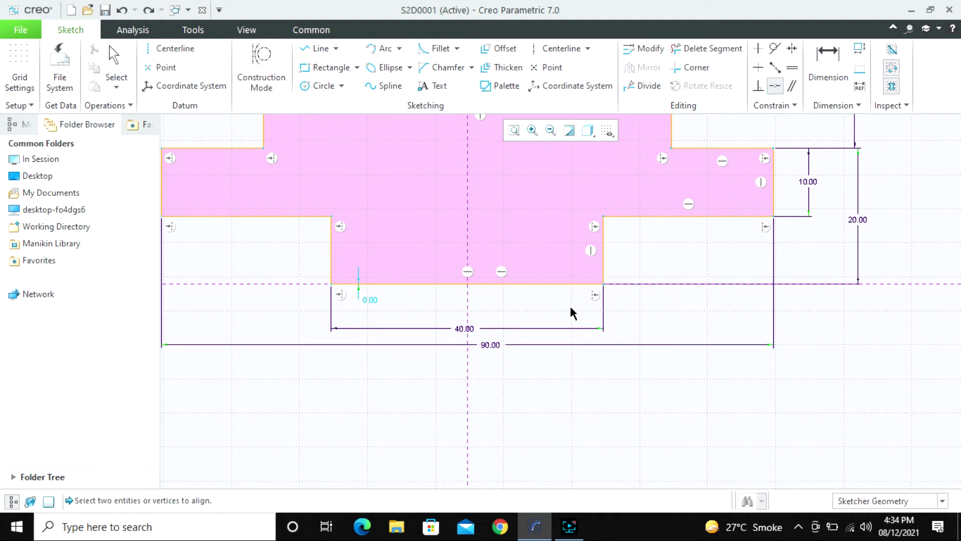
left_click(558, 284)
left_click(655, 282)
Dimension the profile's overall height between the top edge and the bottom edge, placed outside the other height dimensions.
scroll(496, 375, "up", 1)
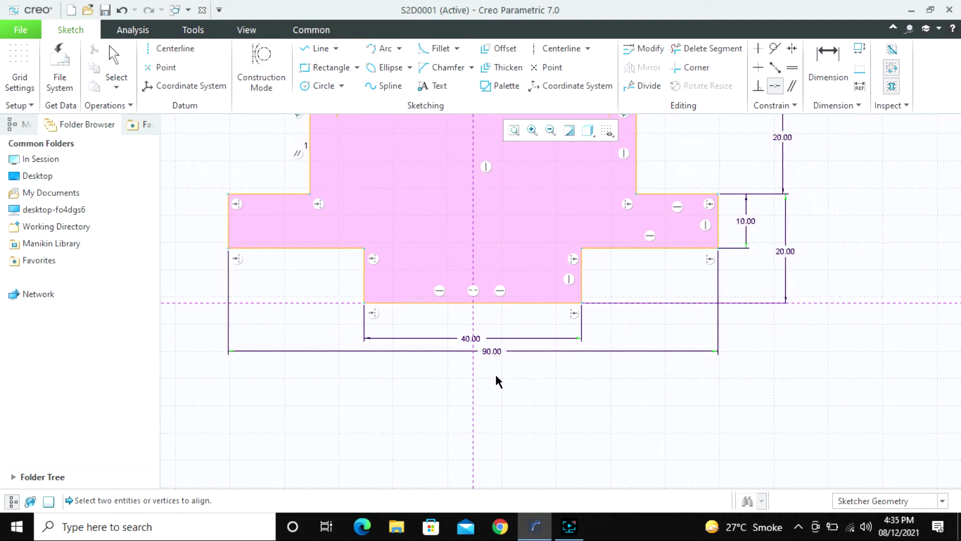
scroll(494, 372, "up", 1)
scroll(479, 264, "up", 1)
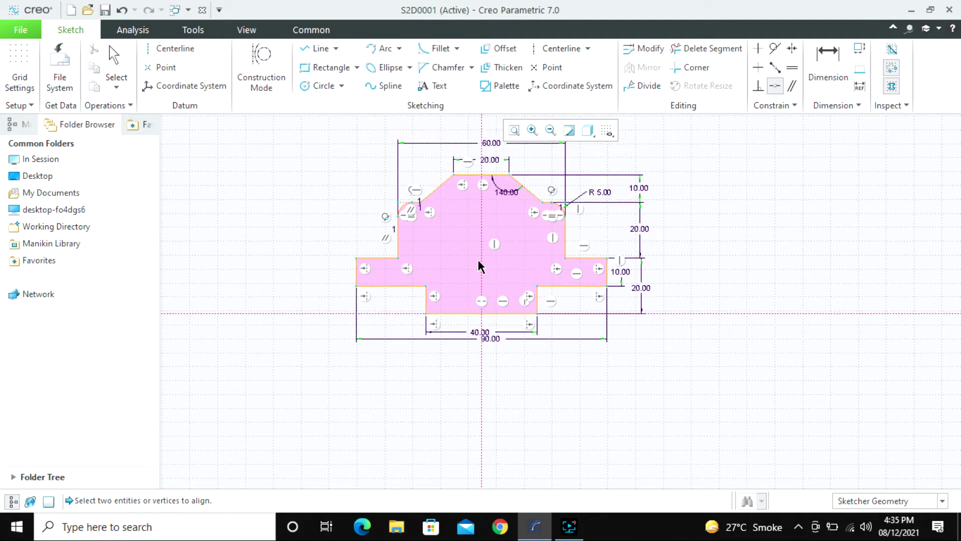
scroll(496, 167, "down", 1)
left_click(828, 63)
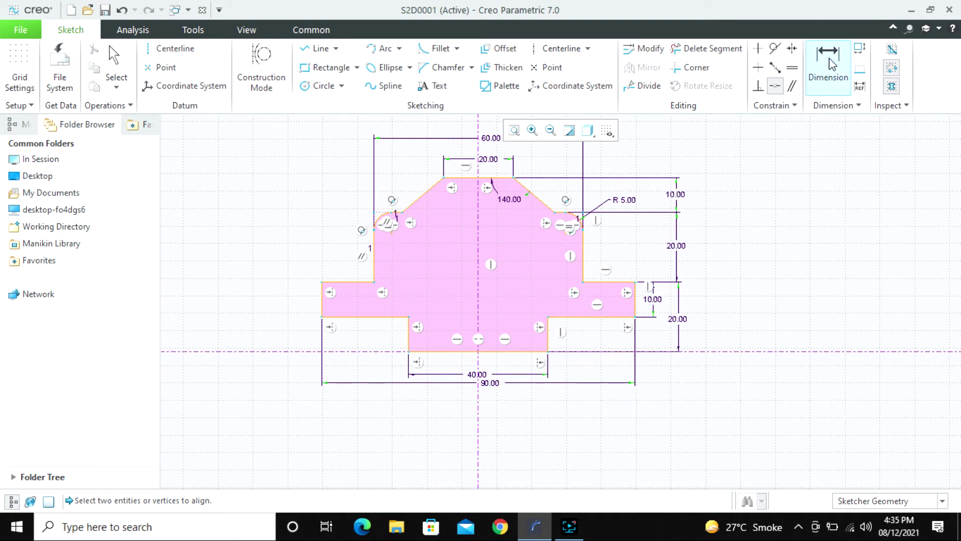
left_click(498, 178)
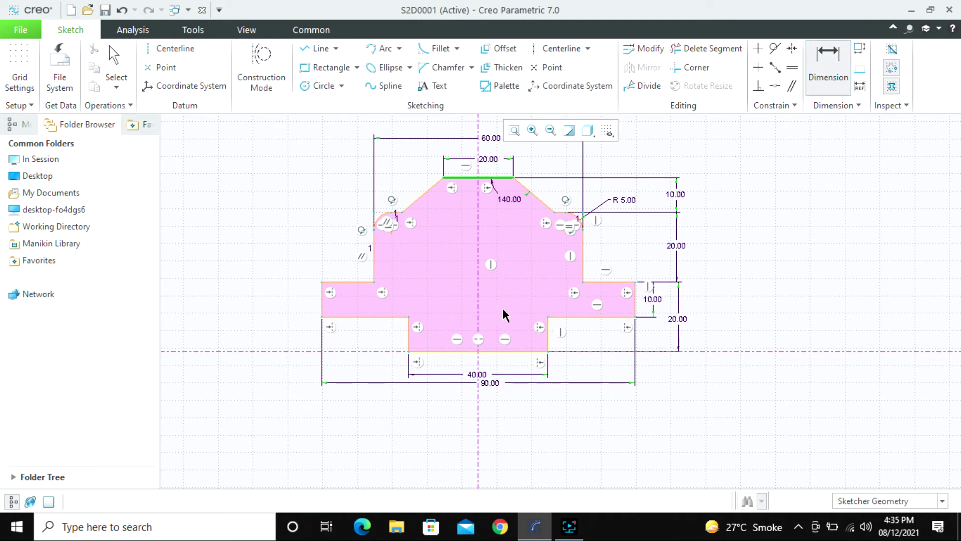
left_click(513, 351)
middle_click(723, 273)
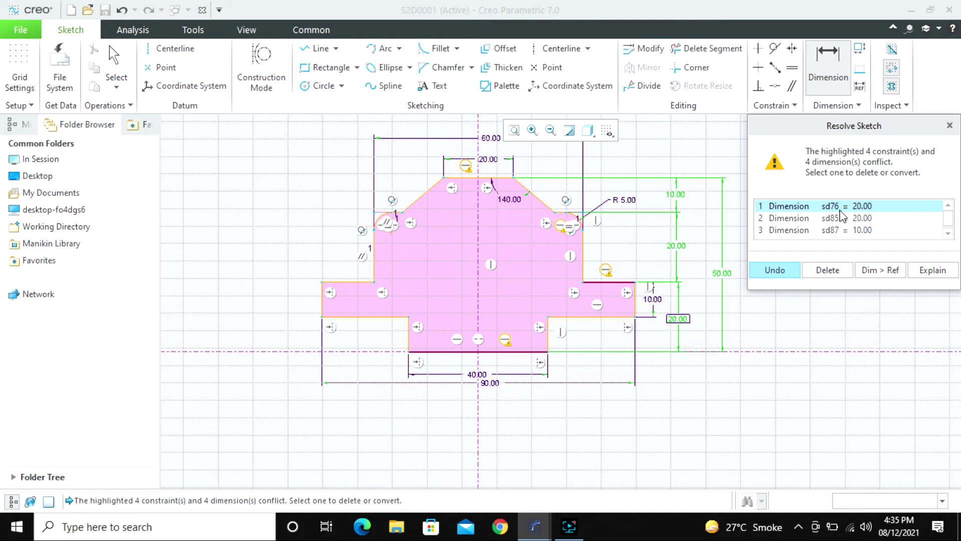
Review the conflicting dimensions and constraints and resolve them by converting the overall height dimension to a reference dimension.
scroll(840, 223, "down", 1)
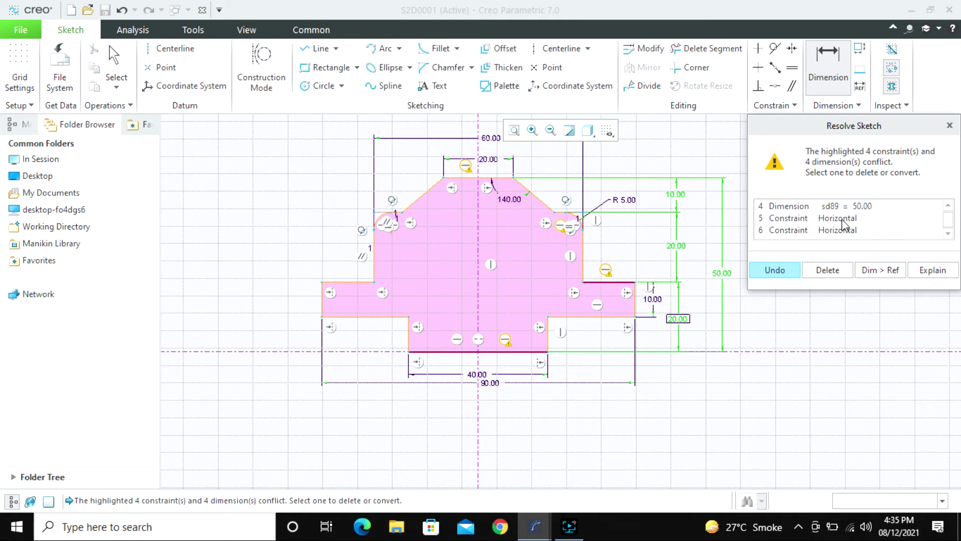
left_click(842, 220)
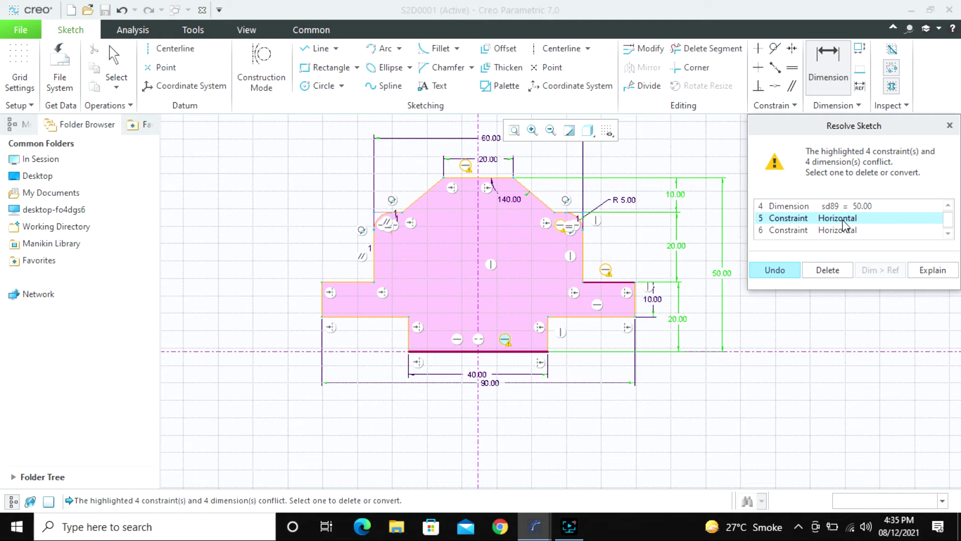
left_click(847, 230)
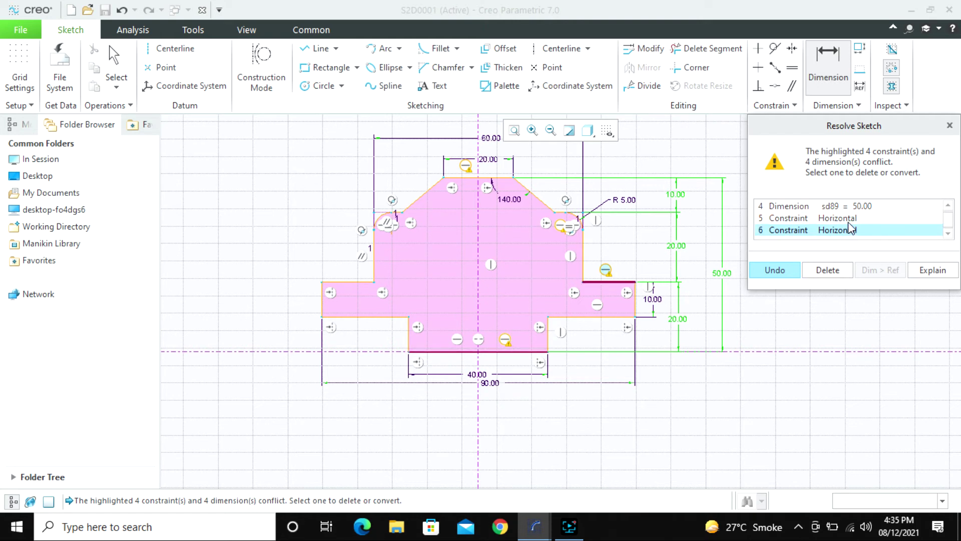
scroll(849, 231, "down", 1)
scroll(855, 235, "up", 2)
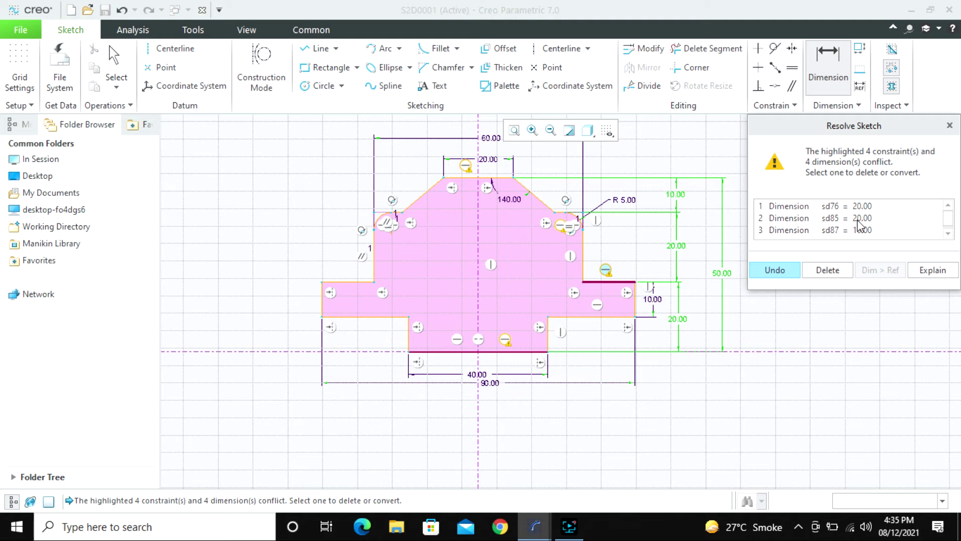
left_click(722, 273)
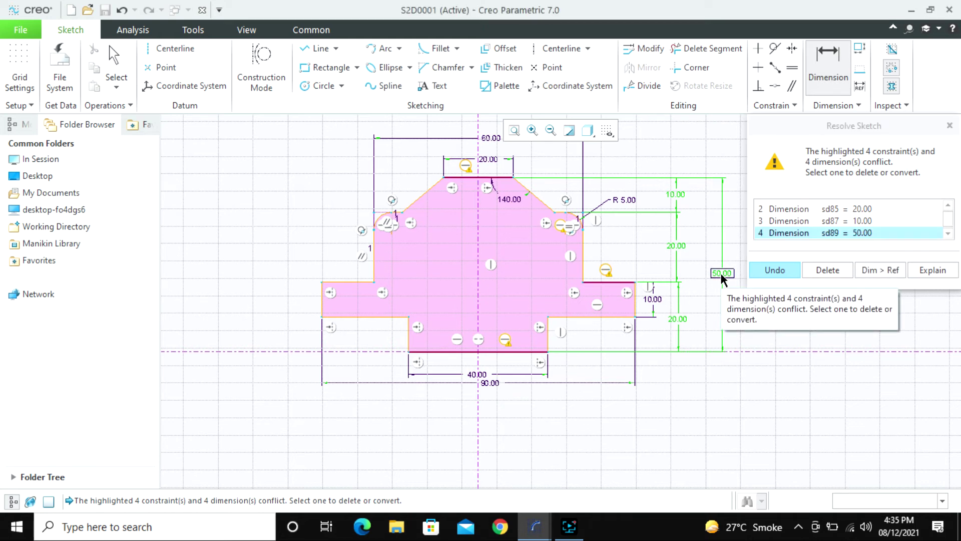
left_click(879, 271)
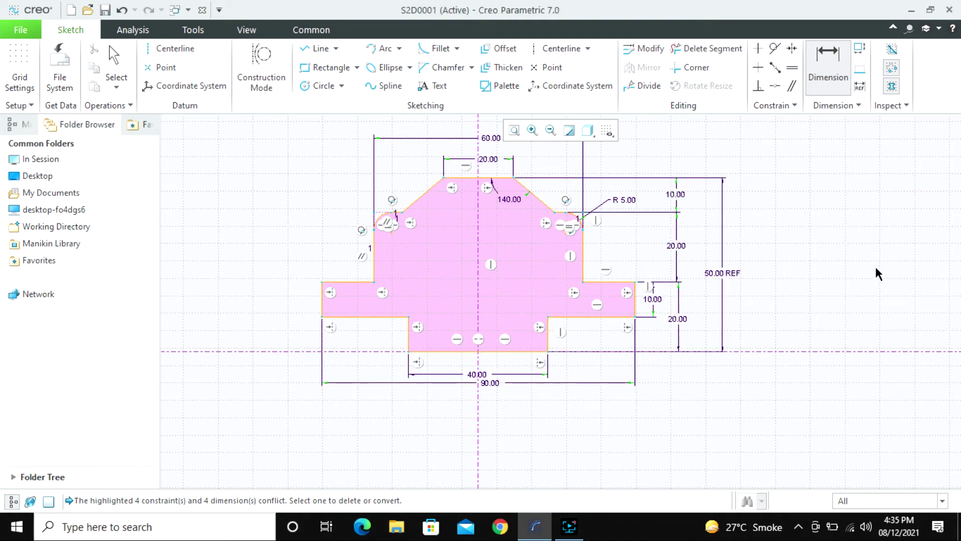
scroll(671, 312, "up", 1)
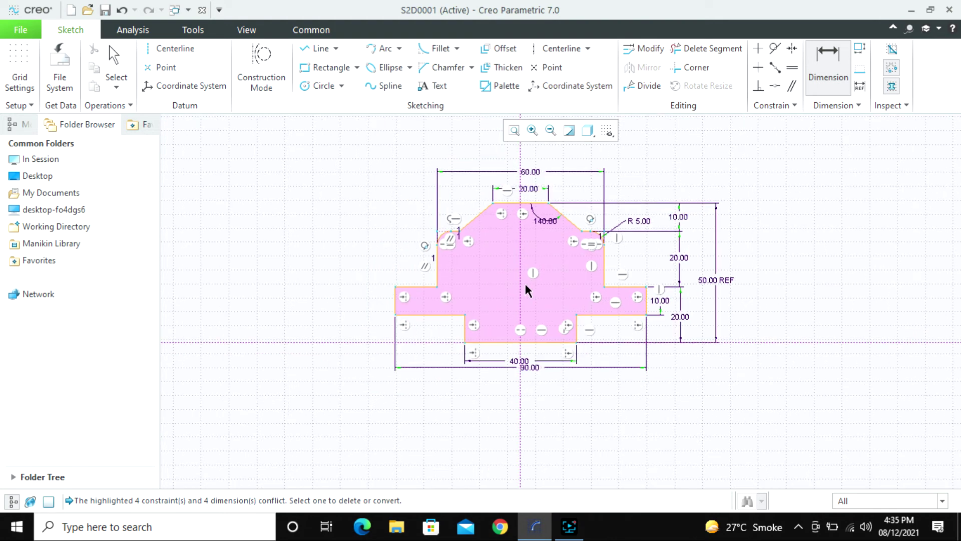
middle_click(393, 200)
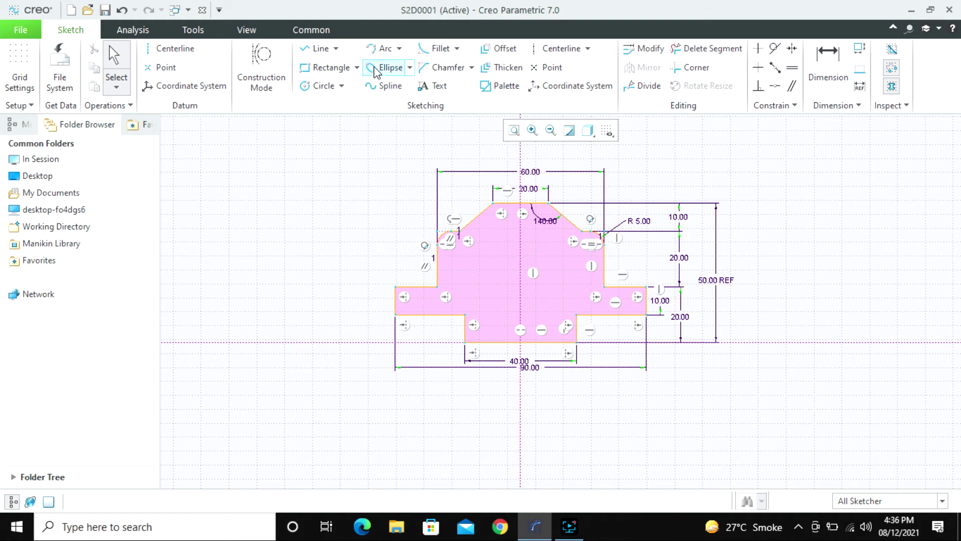
Sketch a circle about 19 in diameter inside the profile, centred on the vertical centreline.
left_click(325, 86)
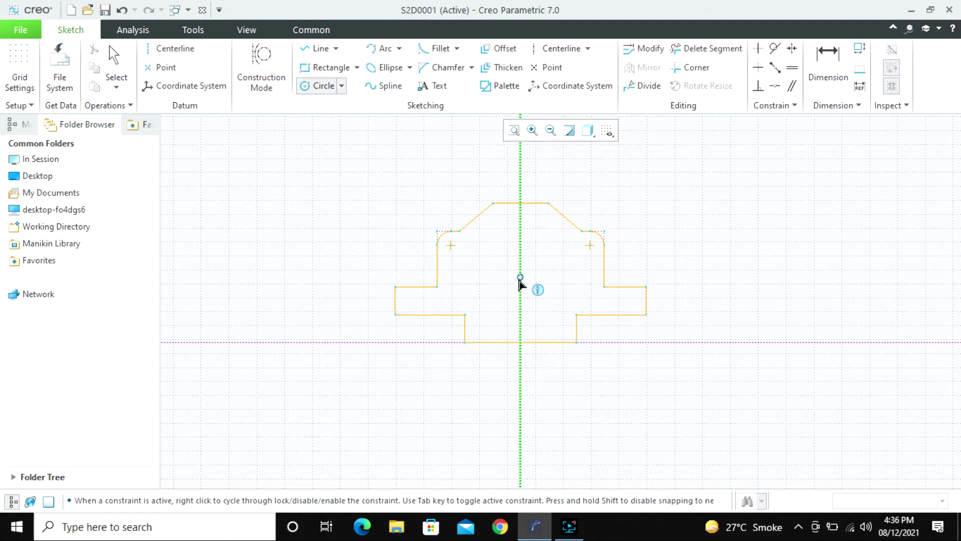
left_click(521, 274)
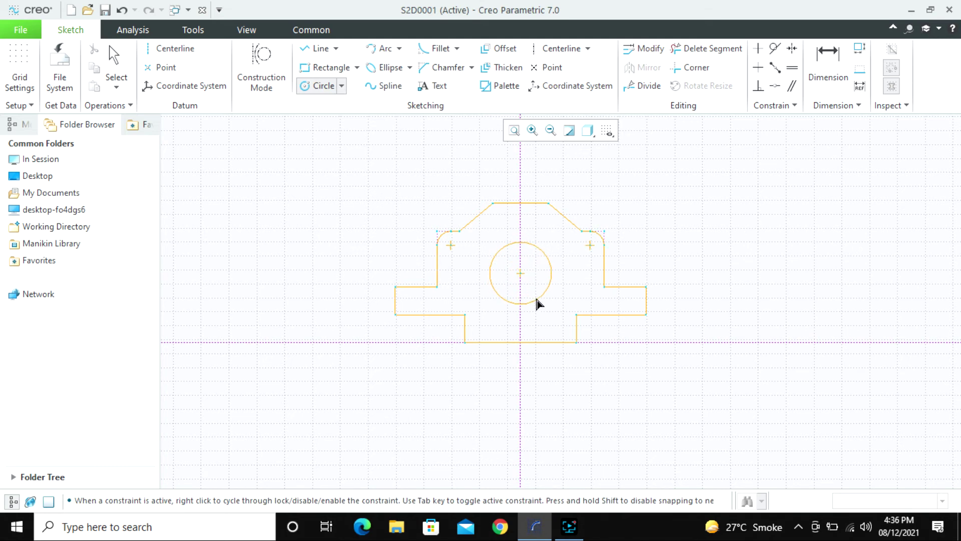
left_click(535, 302)
middle_click(547, 321)
Make the circle's centre coincident with the line of the right flange's upper edge.
scroll(550, 315, "down", 1)
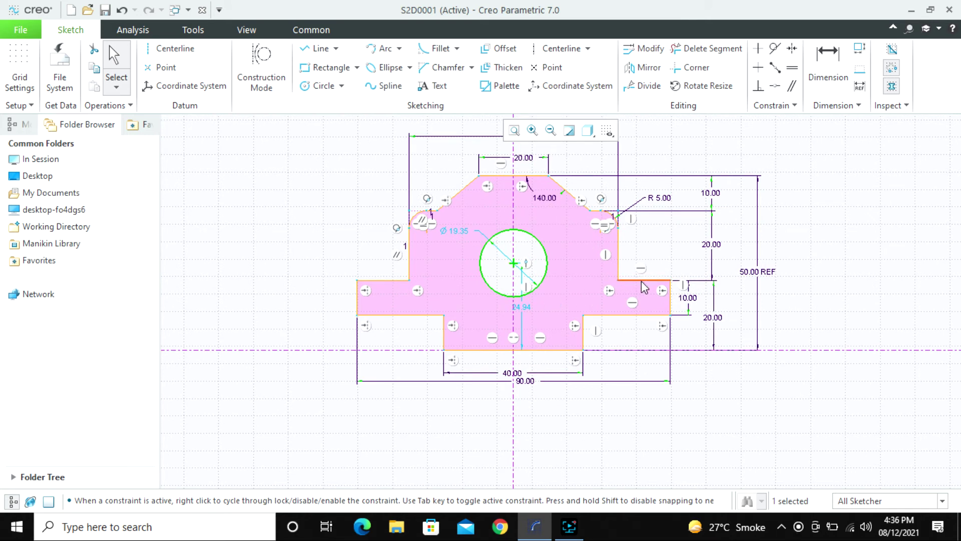
left_click(775, 85)
left_click(513, 263)
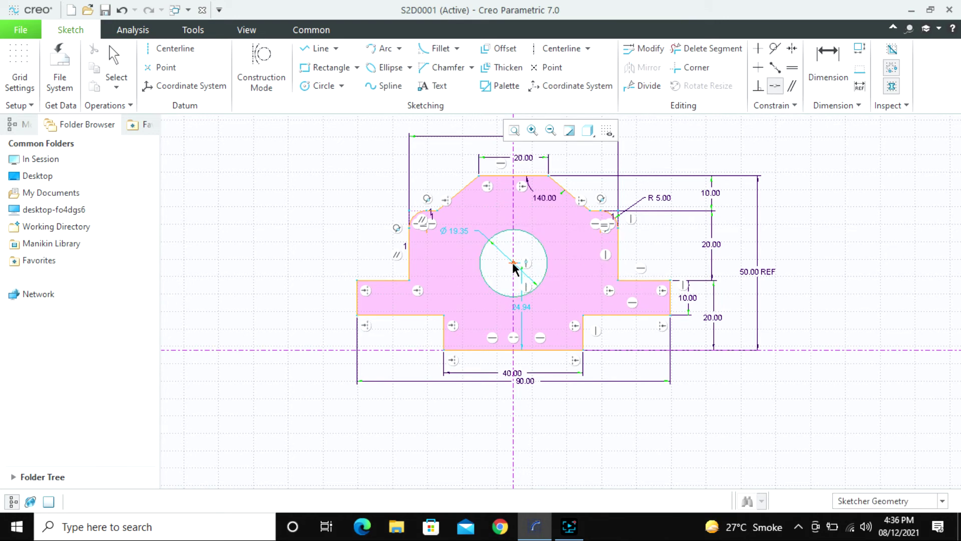
left_click(646, 281)
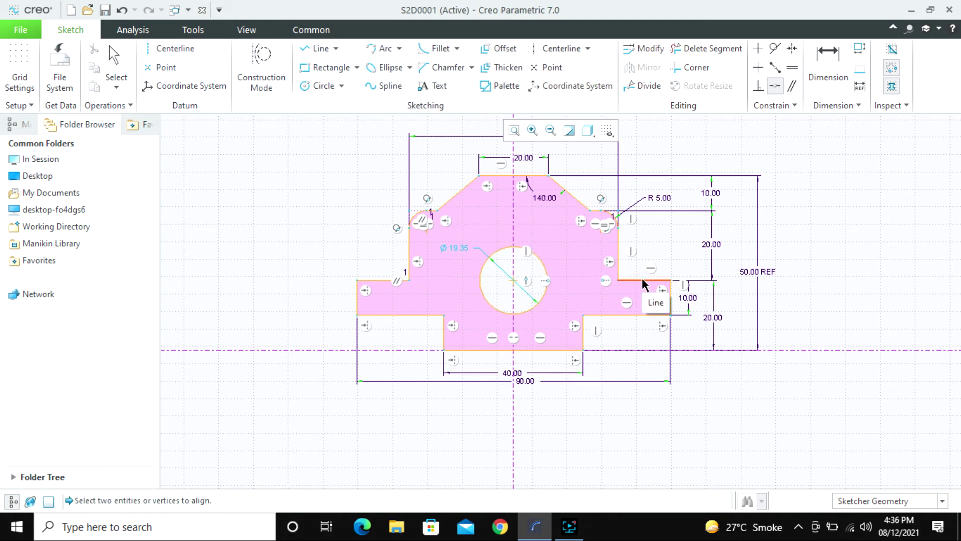
scroll(496, 276, "down", 2)
middle_click(495, 277)
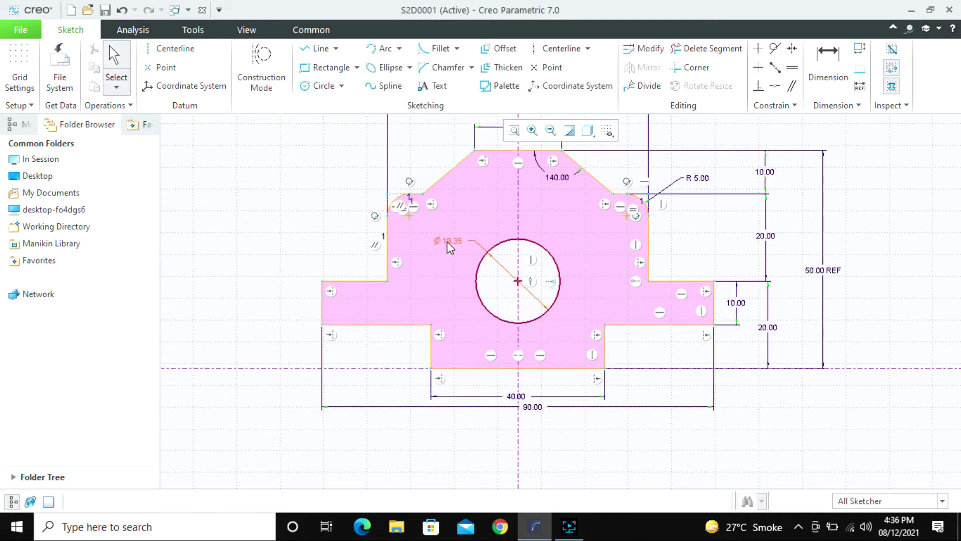
Set the circle's diameter to 15.
double_click(446, 241)
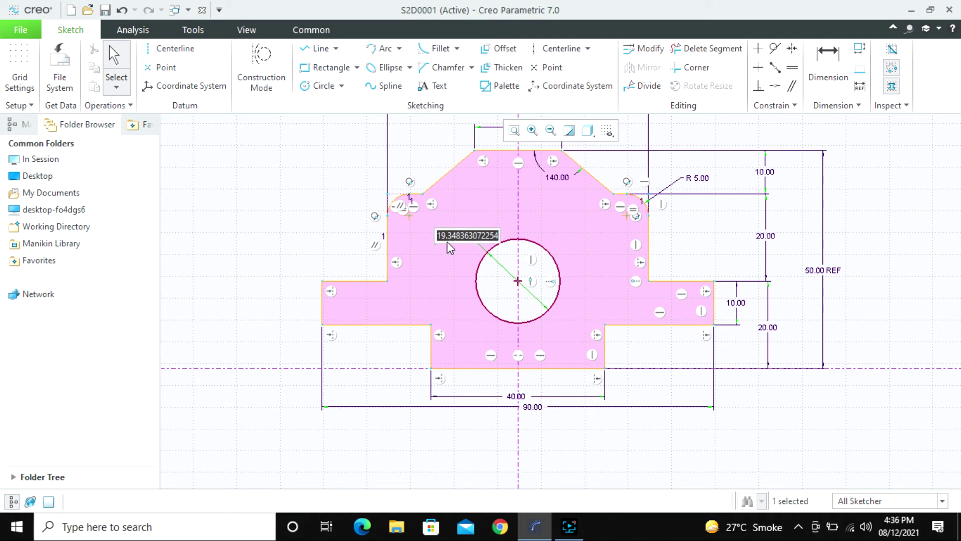
type("15")
key("Return")
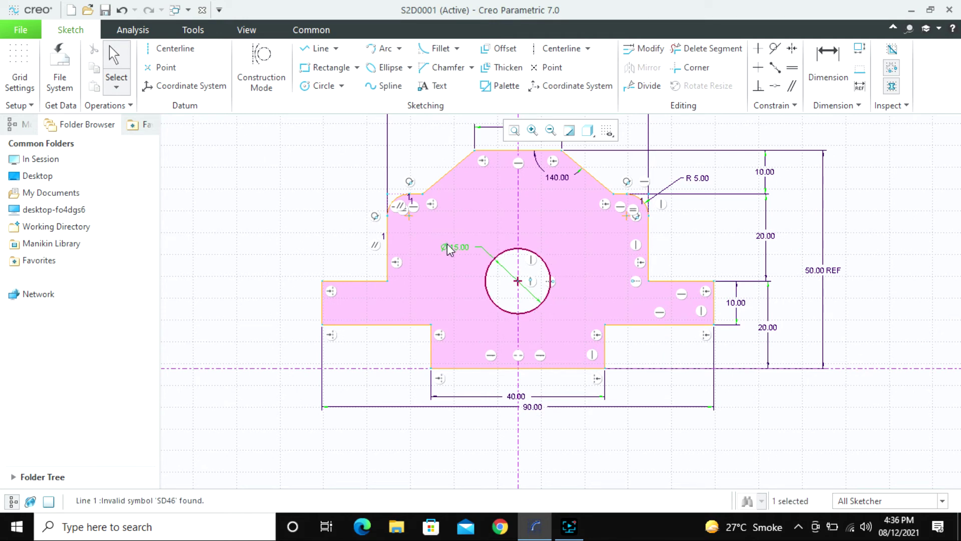
Delete the entire stepped profile with its circle, centrelines, dimensions and constraints.
double_click(766, 236)
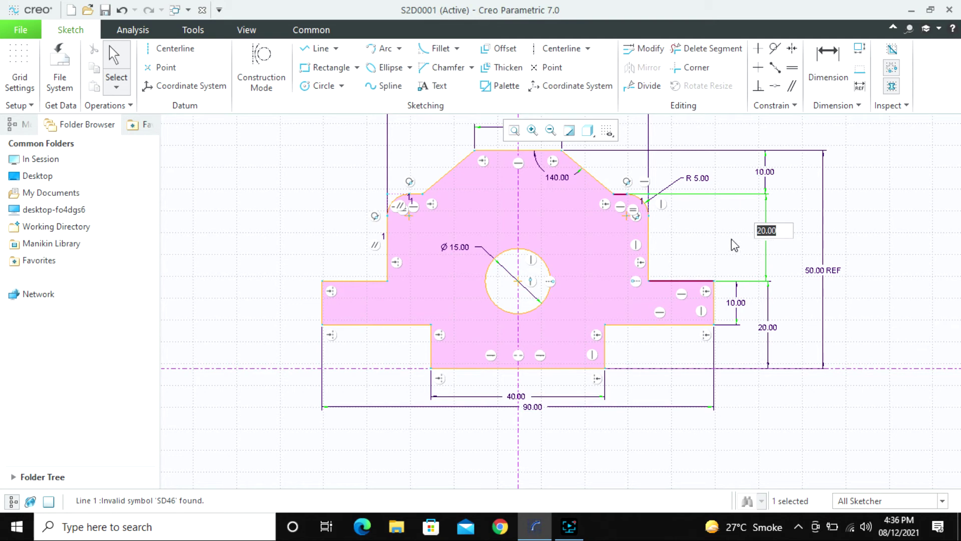
key("Return")
scroll(521, 268, "down", 2)
scroll(526, 272, "down", 1)
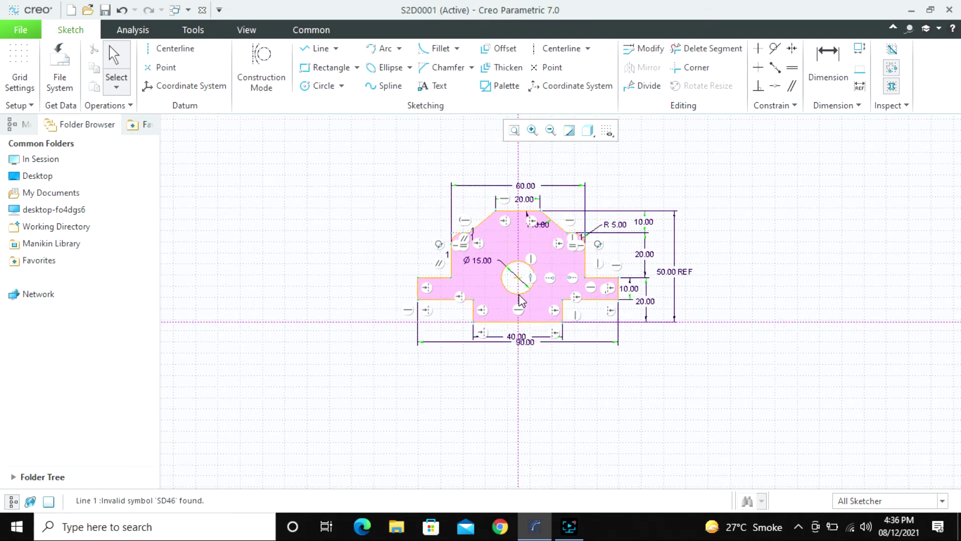
left_click_drag(360, 157, 768, 381)
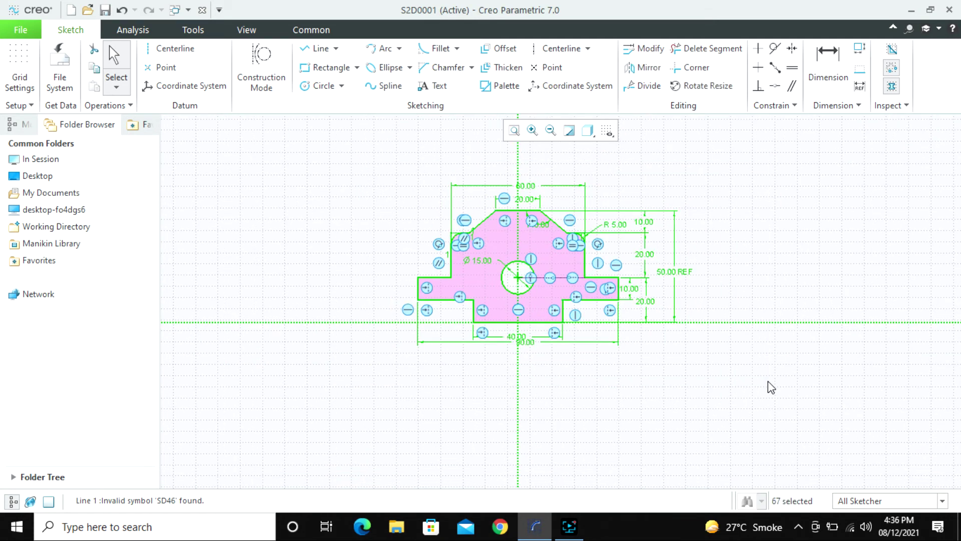
key("Delete")
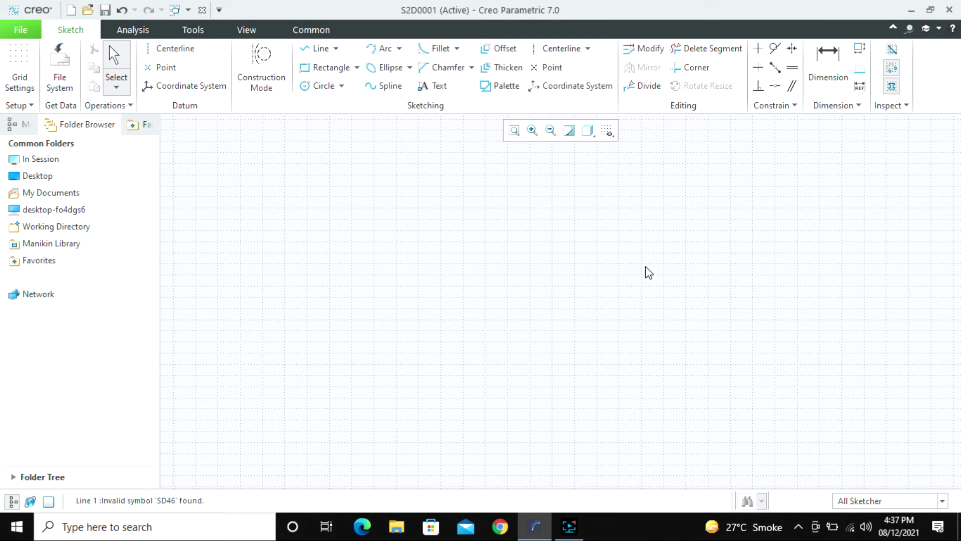
Sketch a horizontal line about 152 long across the middle of the empty sketch.
left_click(311, 50)
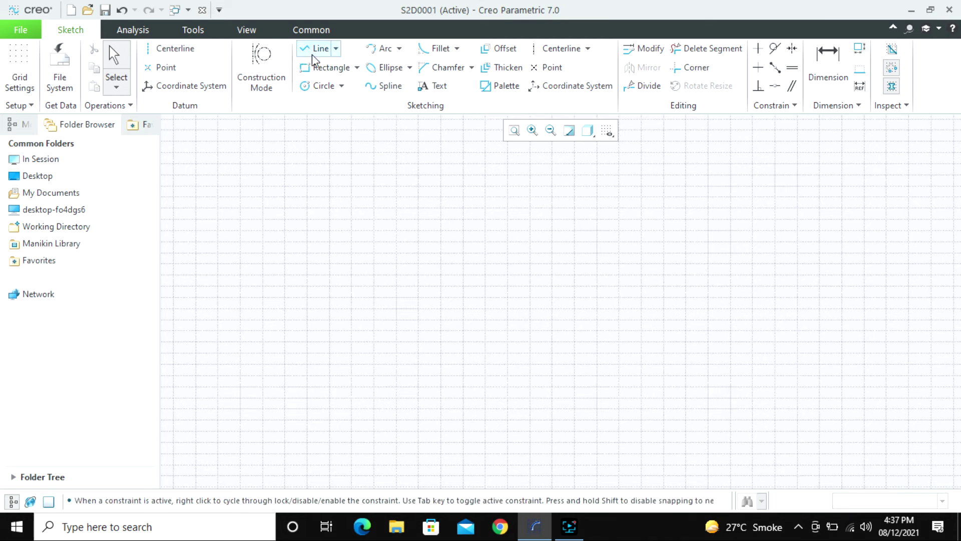
left_click(334, 291)
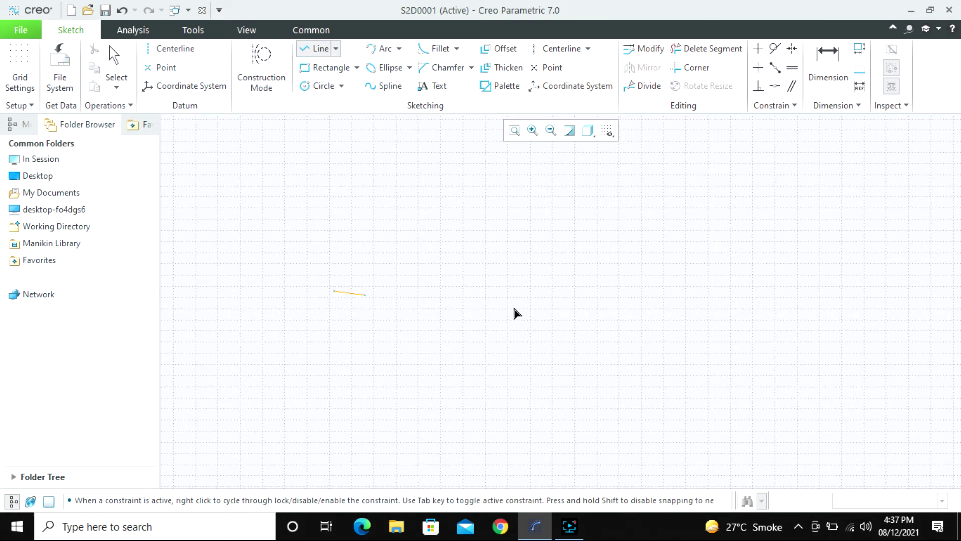
left_click(673, 291)
middle_click(671, 377)
middle_click(669, 371)
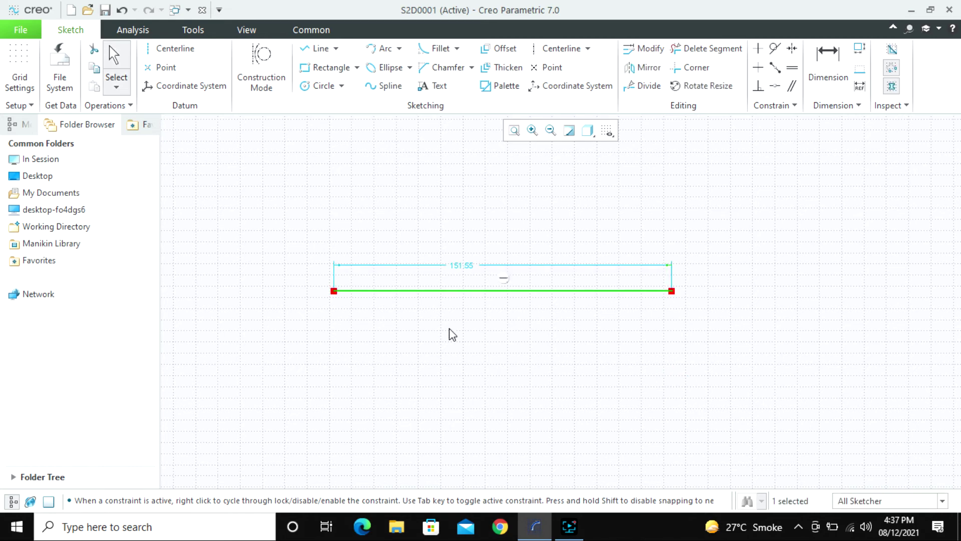
Place the line's length dimension below it, set it to 300 and refit the view.
left_click_drag(464, 267, 483, 312)
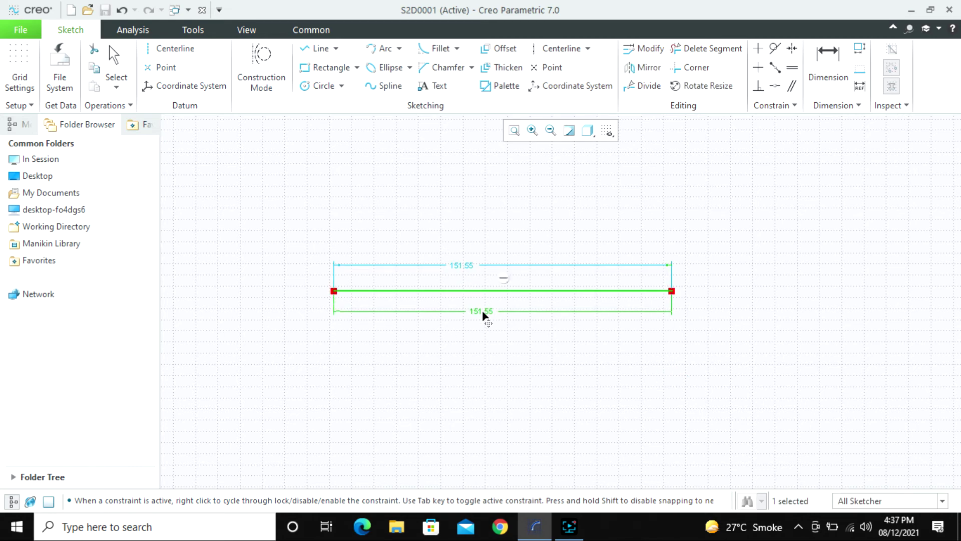
double_click(482, 311)
type("300")
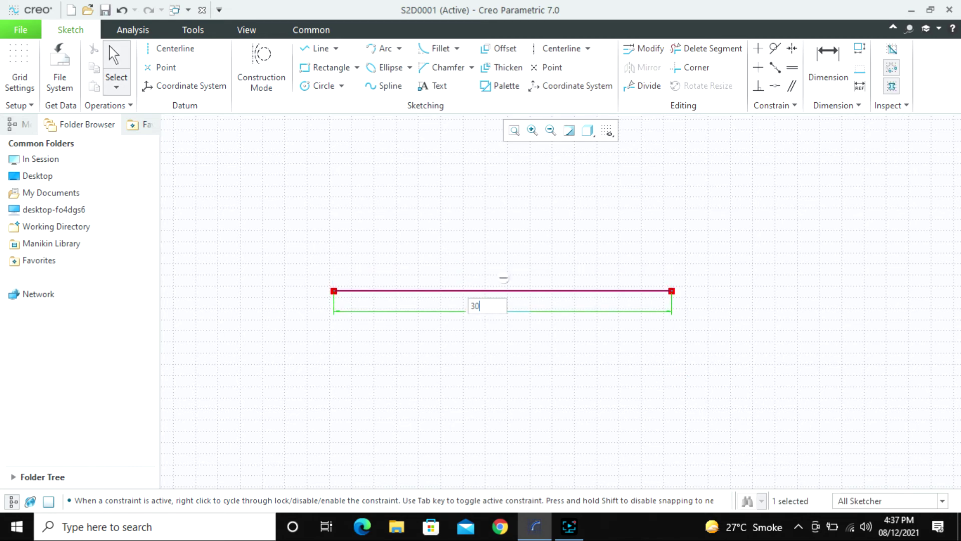
key("Return")
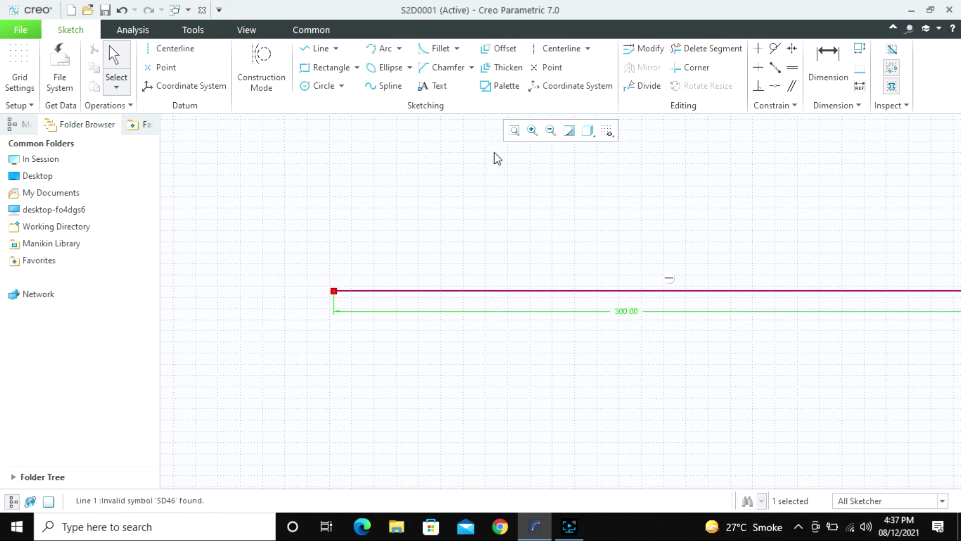
left_click(514, 130)
left_click(729, 254)
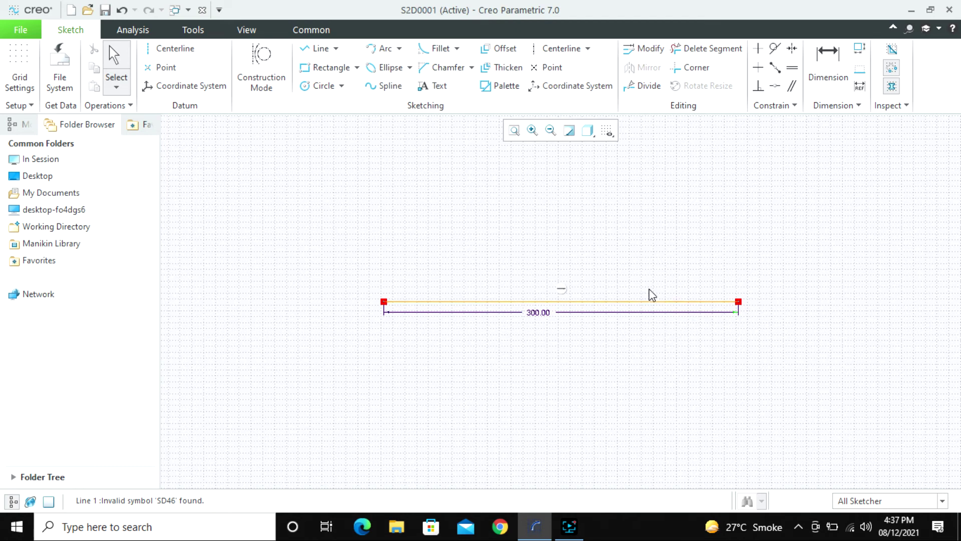
From the base line's left end, sketch a connected outline upward with a notch about 37 deep and 24 high and a top edge about 72 long.
left_click(307, 48)
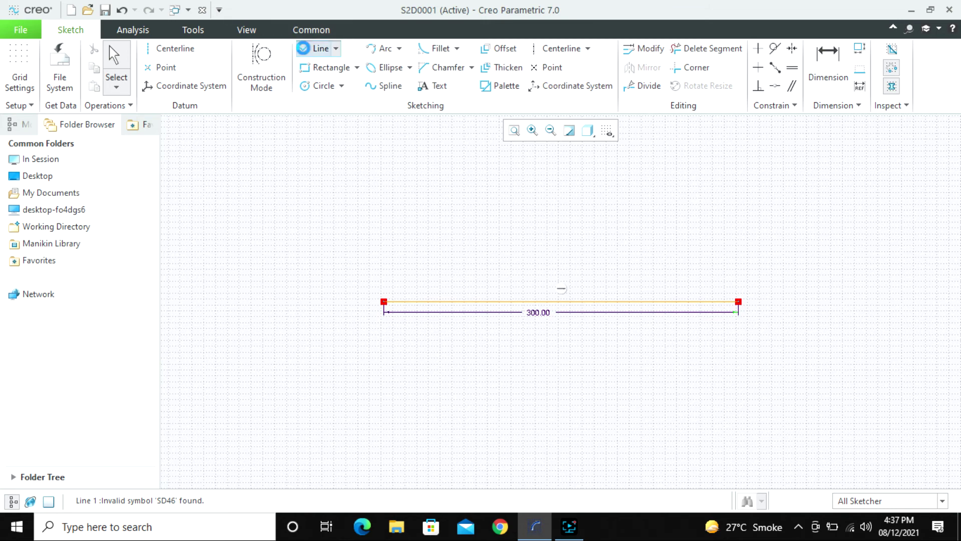
left_click(384, 302)
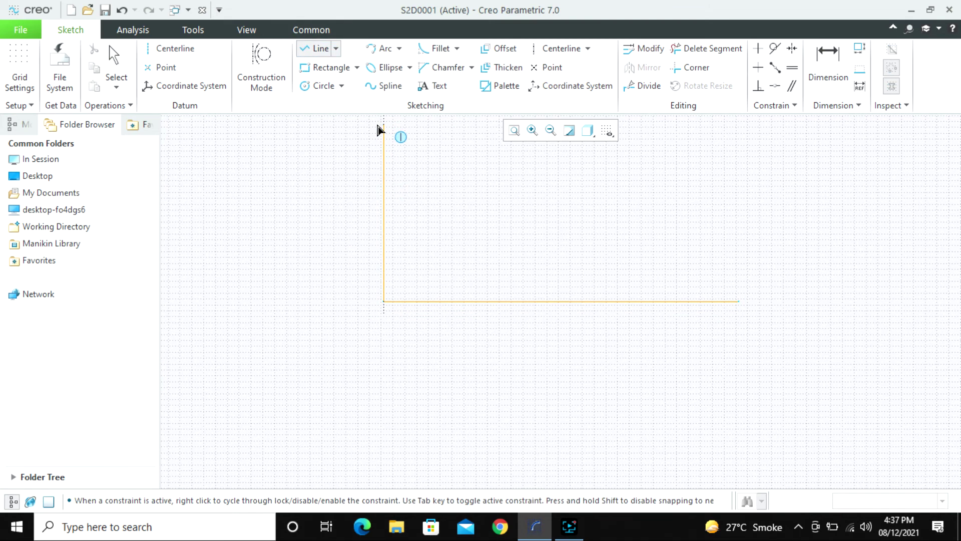
middle_click(386, 274)
left_click(383, 269)
left_click(427, 270)
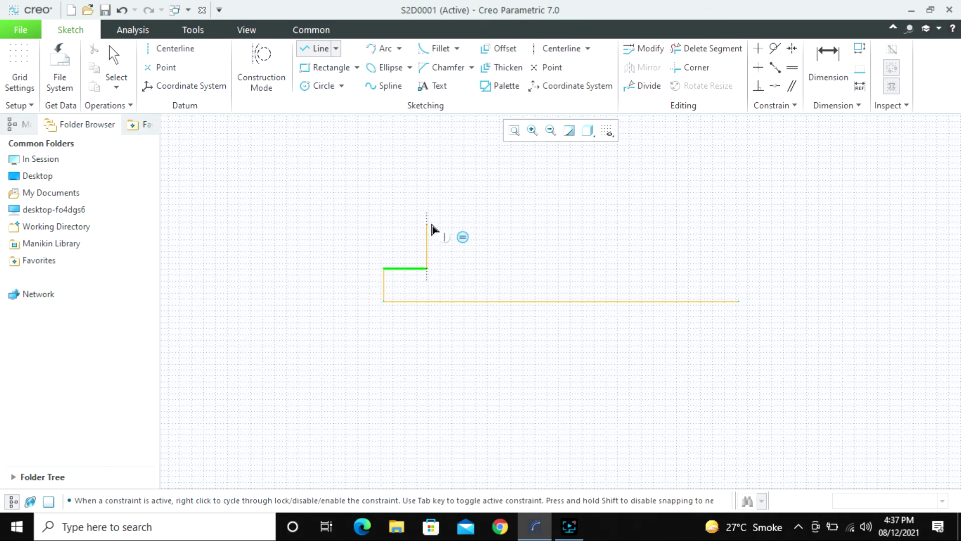
scroll(431, 225, "down", 2)
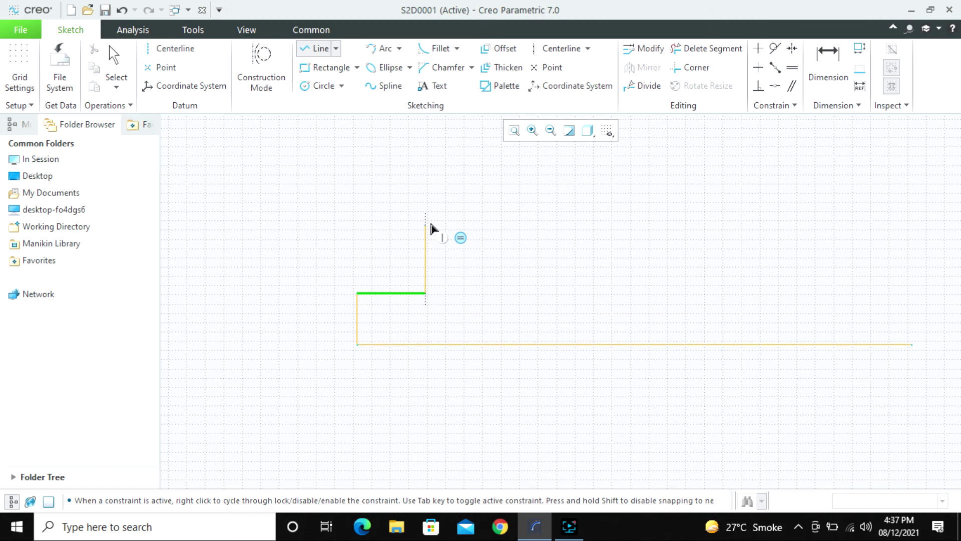
left_click(426, 249)
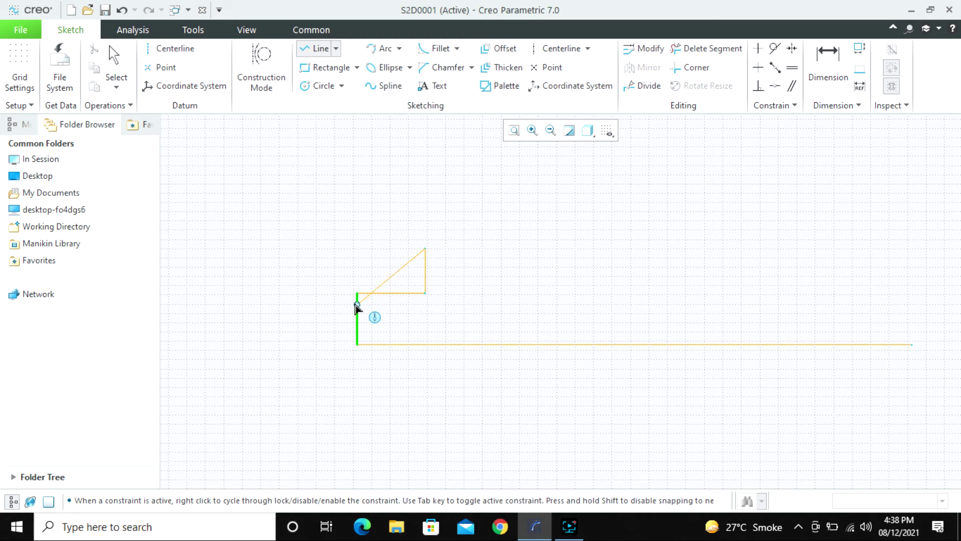
left_click(354, 249)
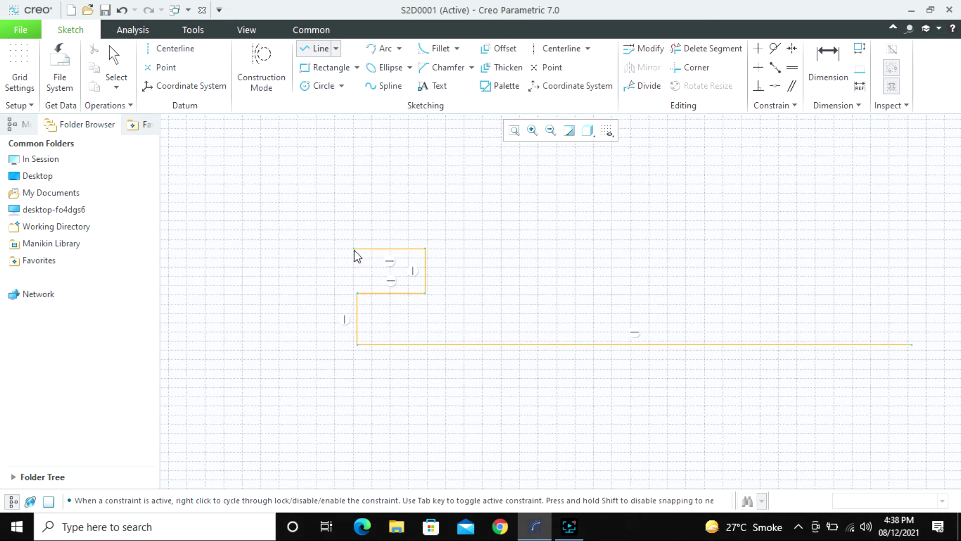
left_click(355, 181)
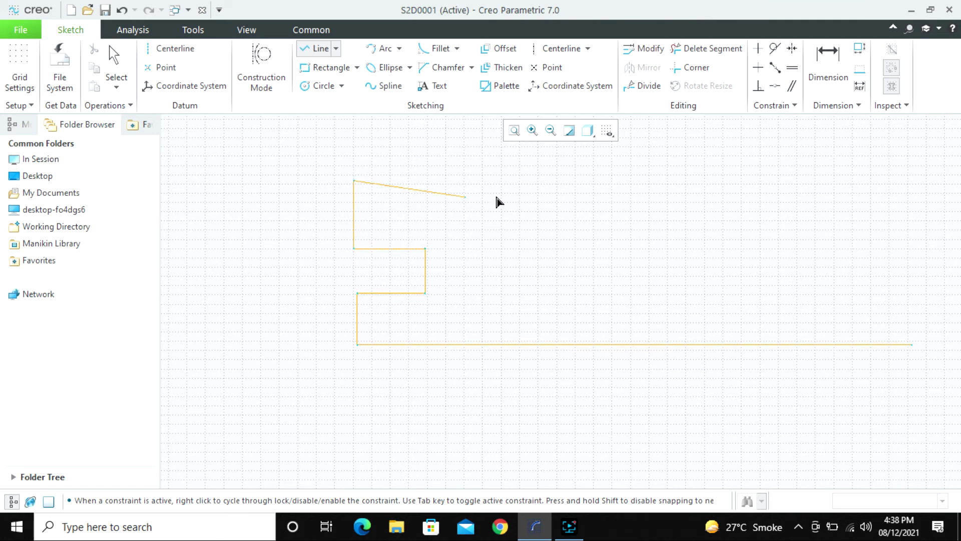
left_click(485, 182)
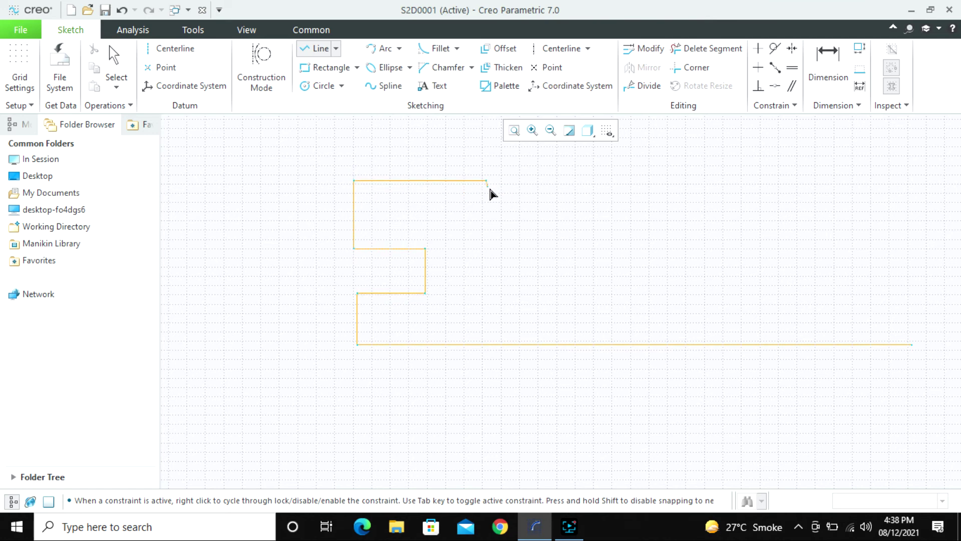
Continue the outline with a downward slope, a horizontal edge about 68 long, a step down about 13, a short floor and a rise about 47 high.
left_click(537, 210)
left_click(662, 210)
left_click(662, 234)
left_click(713, 234)
left_click(715, 145)
scroll(593, 193, "down", 4)
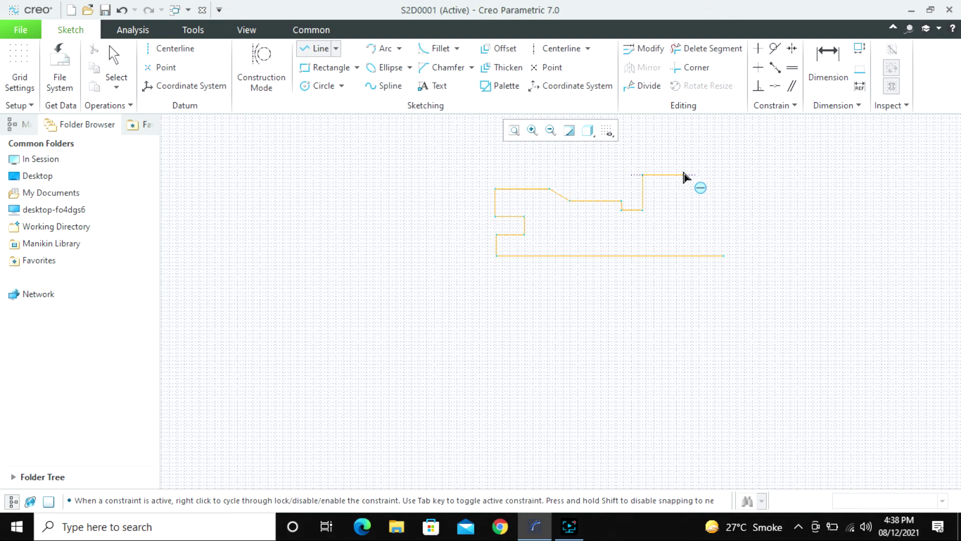
Finish the outline with a top edge about 54 long, a slope dropping about 44, a horizontal ledge and a vertical line down to base level.
left_click(684, 175)
left_click(707, 208)
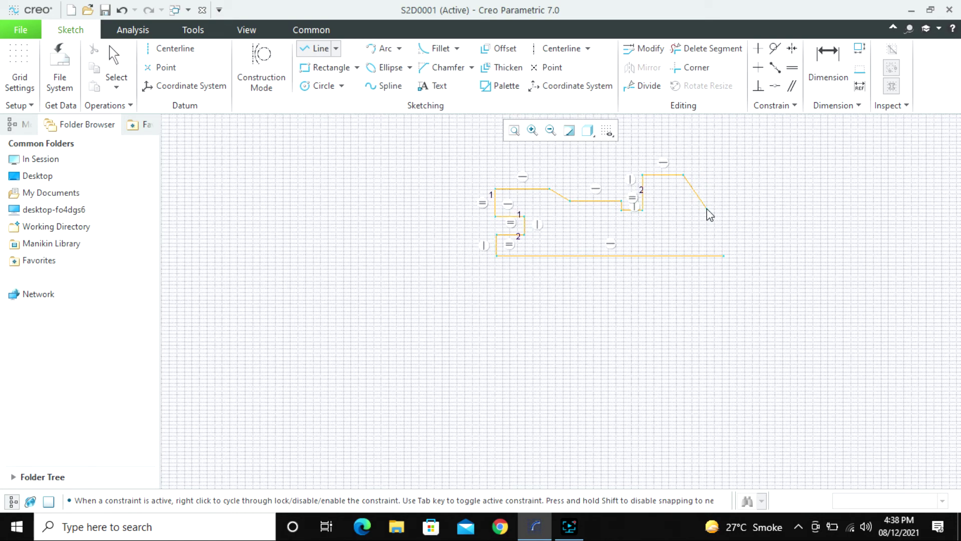
left_click(742, 209)
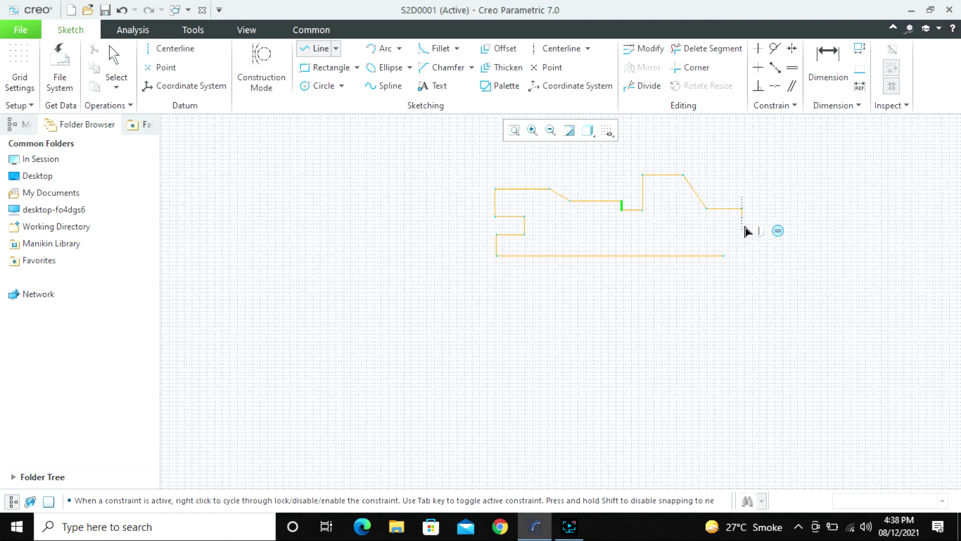
left_click(743, 256)
middle_click(736, 314)
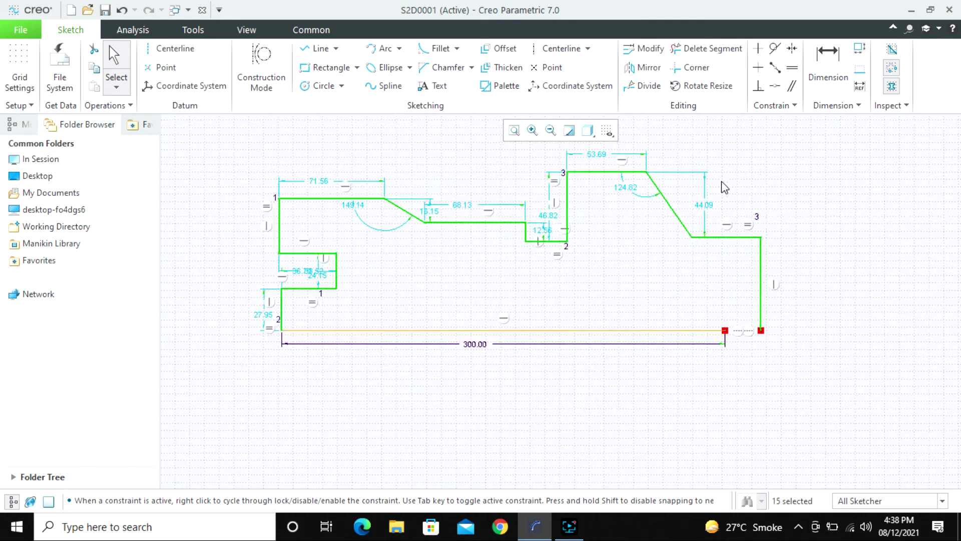
scroll(721, 199, "up", 2)
left_click(722, 201)
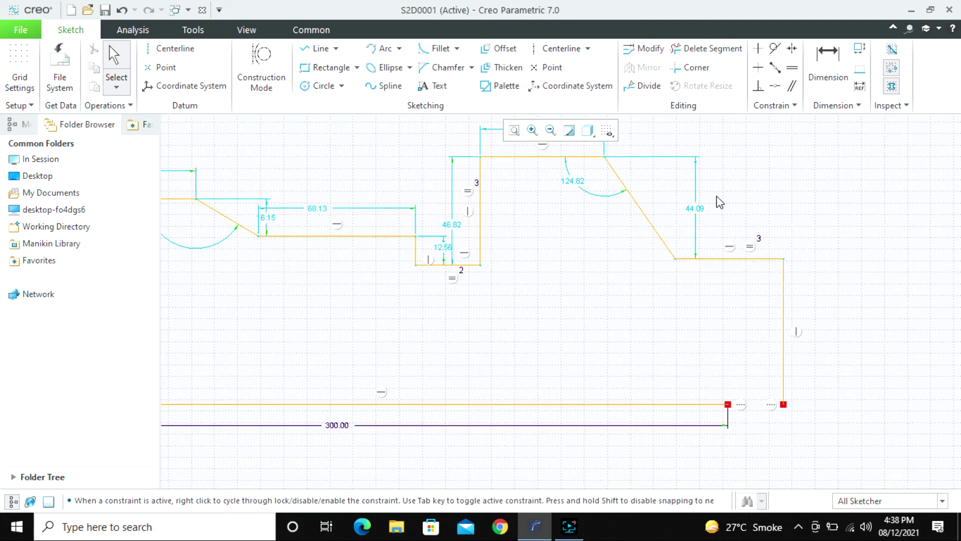
scroll(719, 211, "down", 2)
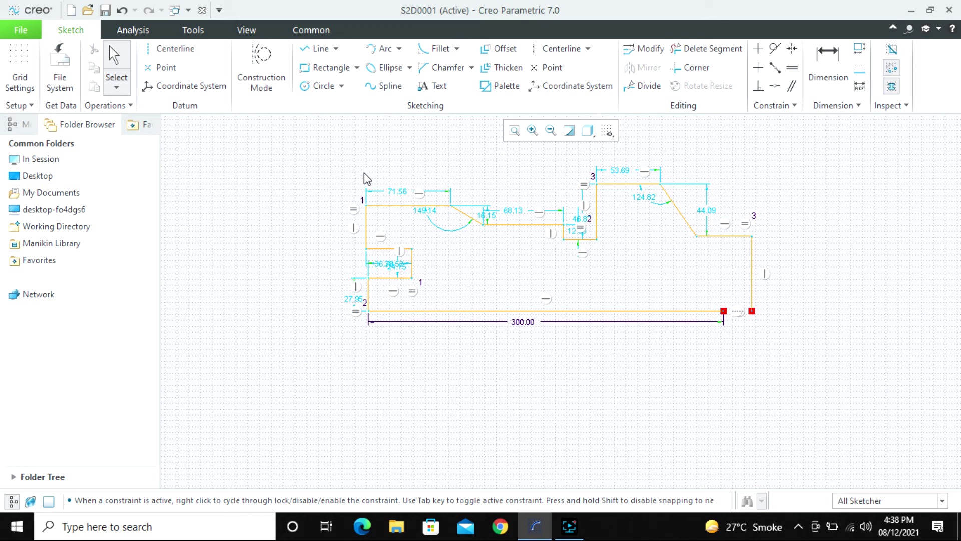
double_click(401, 195)
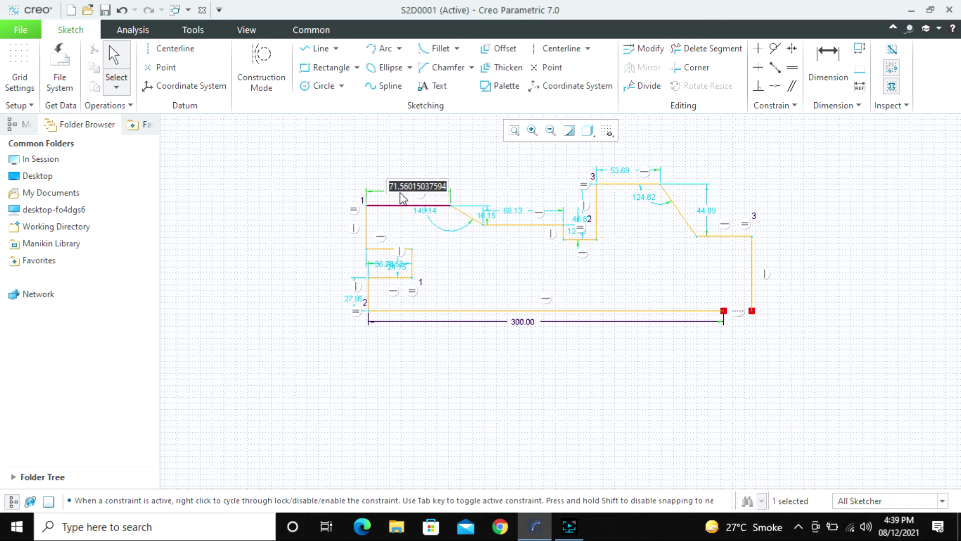
key("Return")
left_click(503, 151)
Align the left vertical edge above the notch with the one below it using a Coincident constraint.
scroll(383, 274, "down", 3)
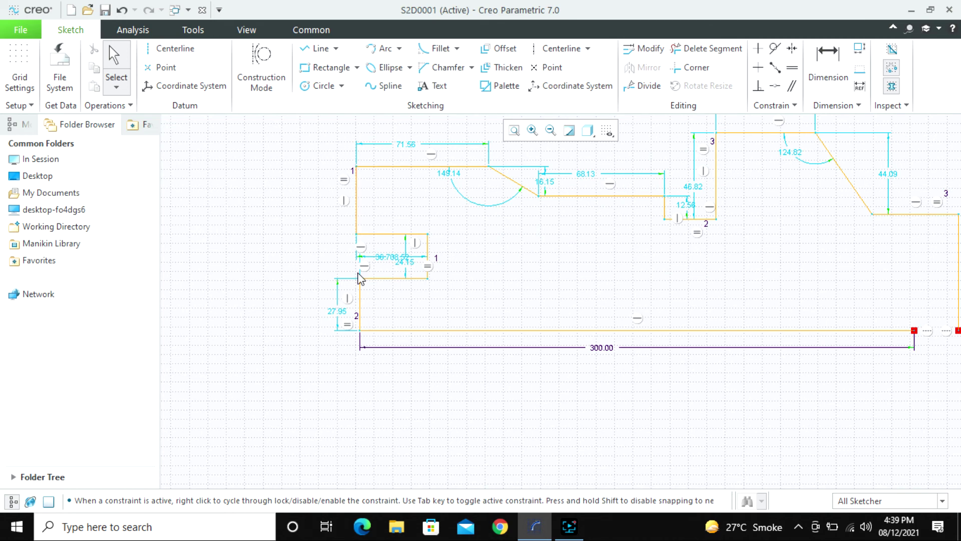
left_click(775, 86)
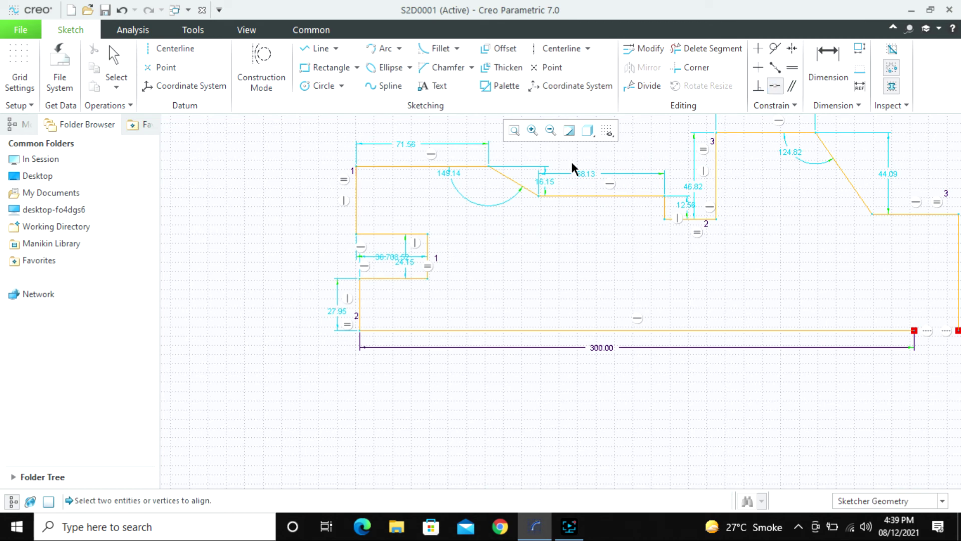
left_click(357, 200)
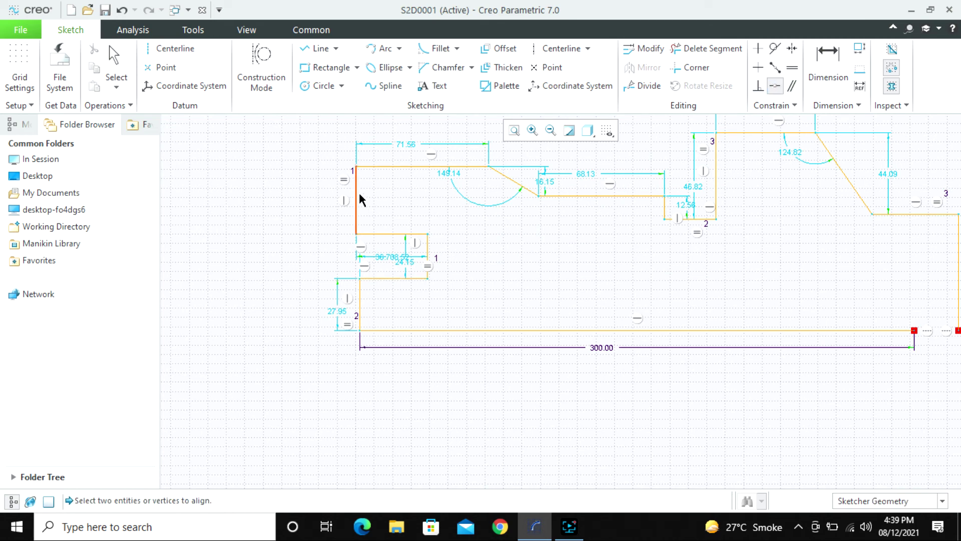
left_click(360, 290)
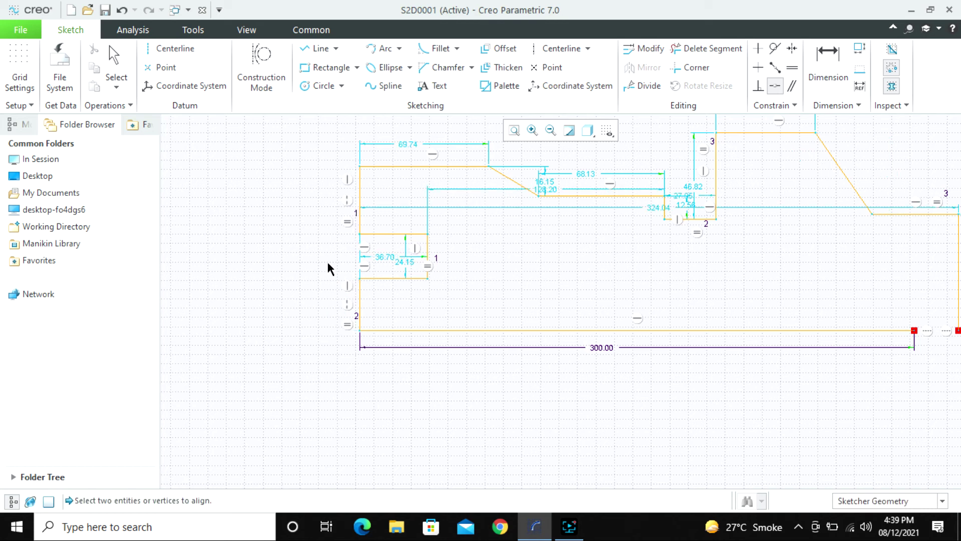
middle_click(296, 247)
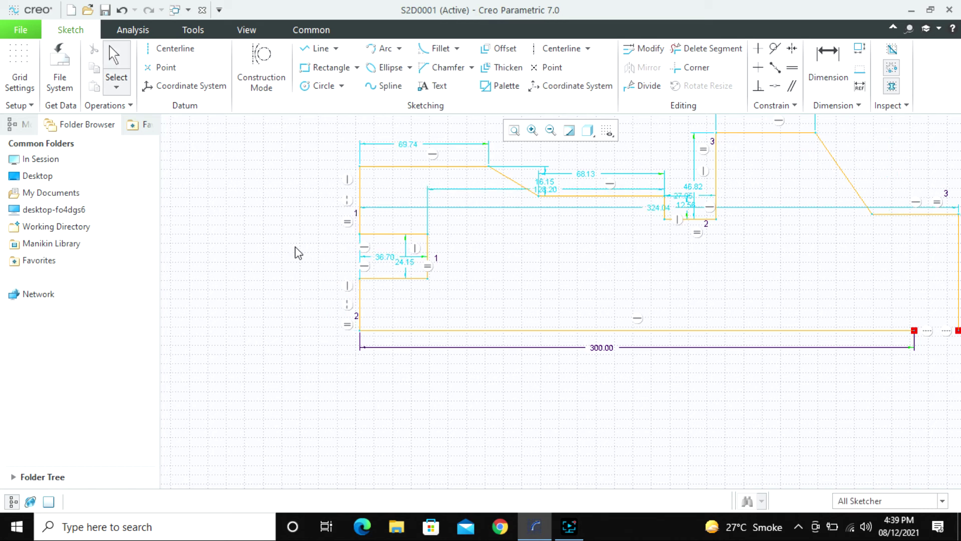
Delete the equal-length constraint between the left edge below the notch and the floor of the groove in the upper outline.
left_click(349, 221)
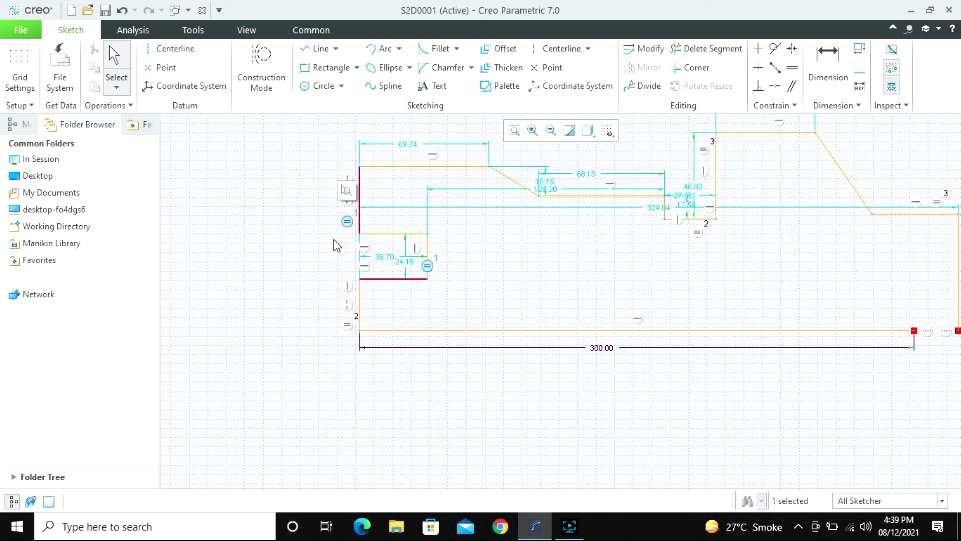
left_click(294, 266)
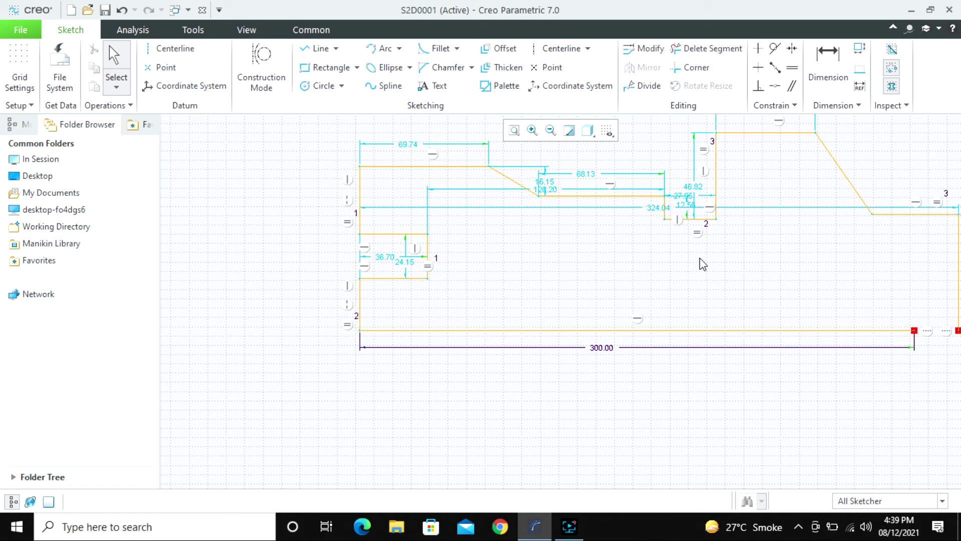
left_click(700, 233)
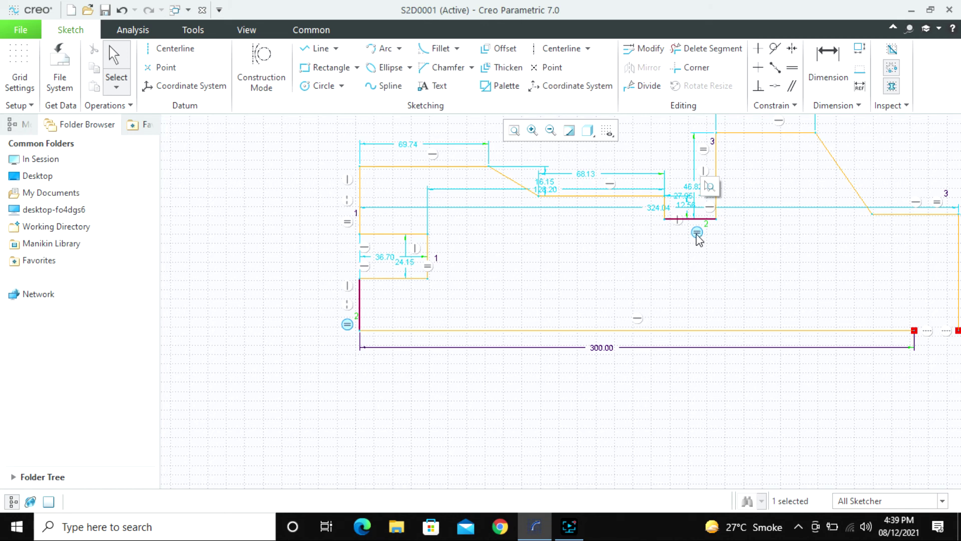
key("Delete")
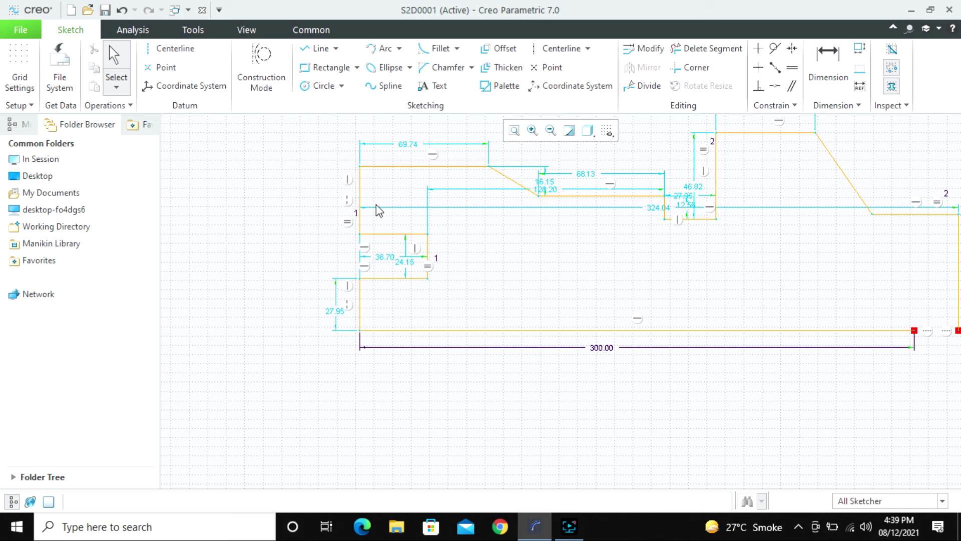
Set the left edge below the notch to 40 and move the notch's height dimension outside the notch.
double_click(334, 314)
type("40")
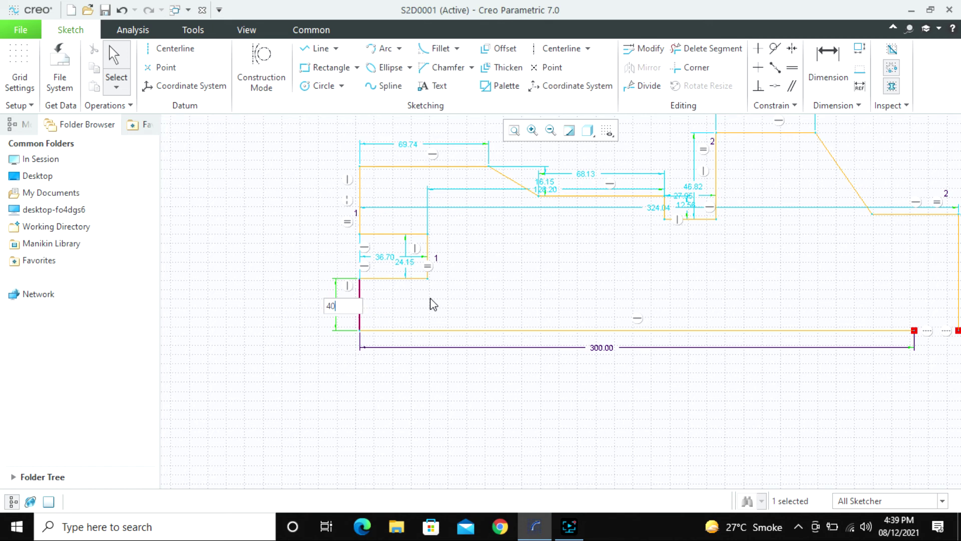
key("Return")
scroll(428, 297, "up", 1)
scroll(412, 244, "down", 3)
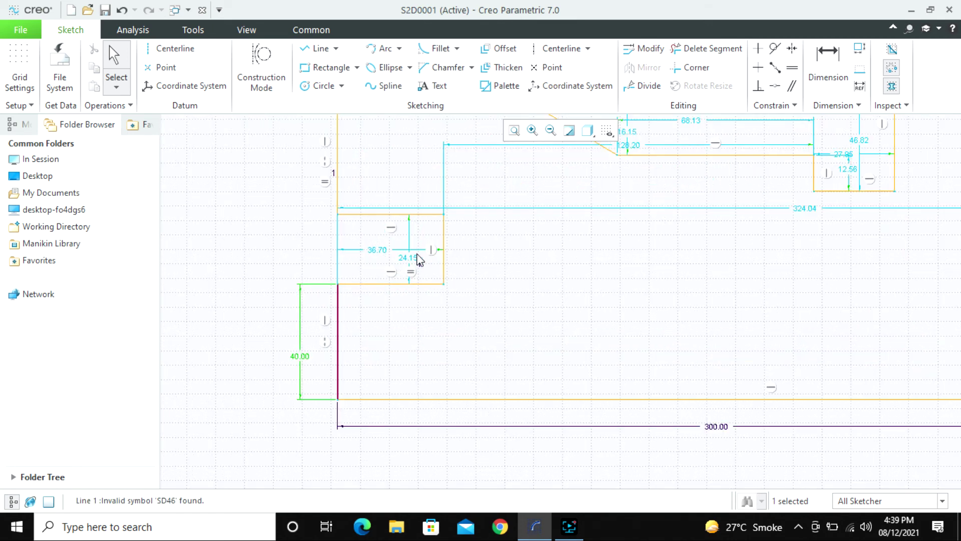
left_click_drag(410, 258, 459, 248)
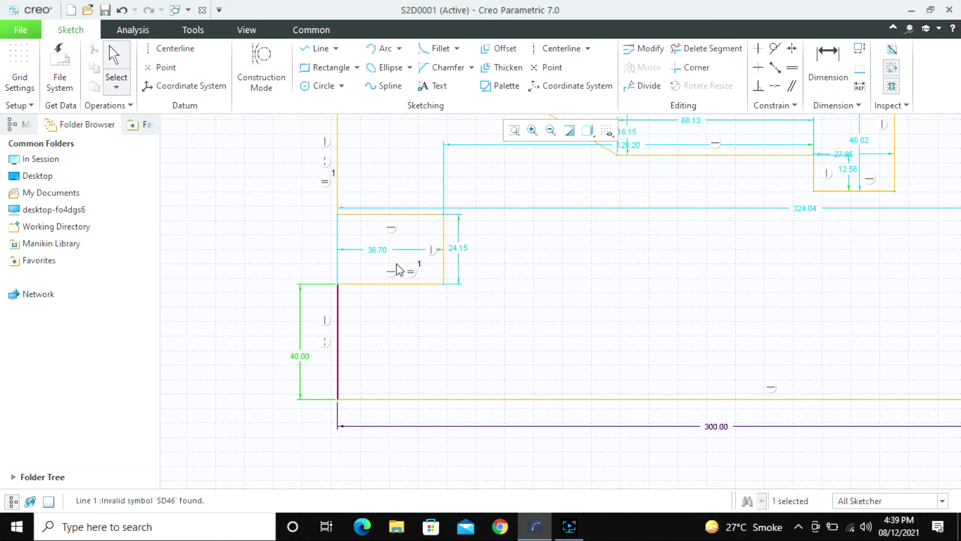
scroll(365, 238, "up", 1)
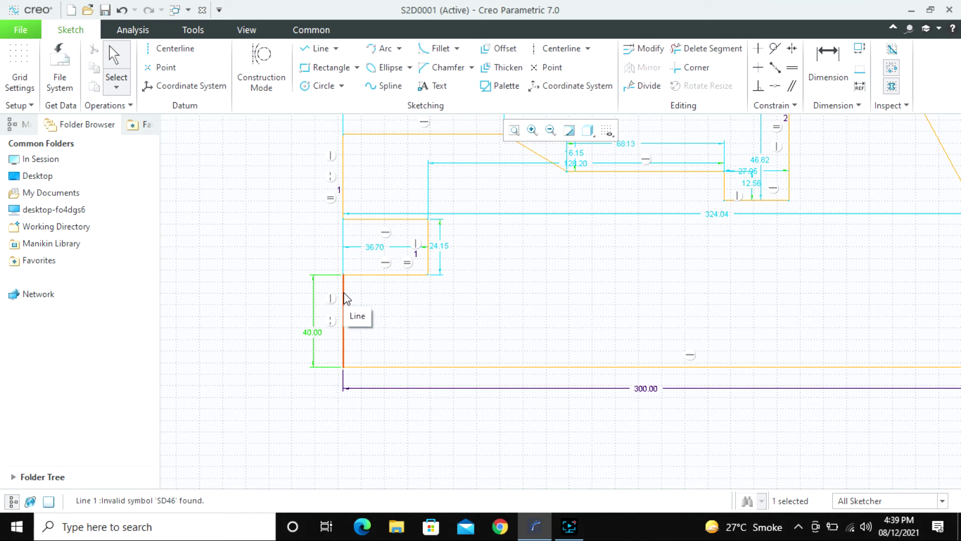
Dimension the overall height between the base line and the upper-left horizontal edge as 120.
left_click(828, 70)
left_click(394, 134)
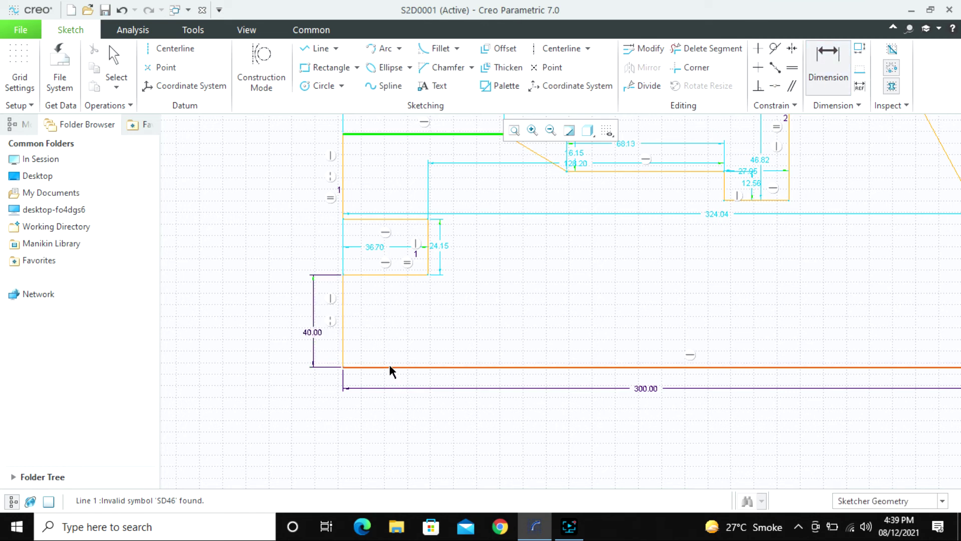
left_click(389, 367)
middle_click(287, 264)
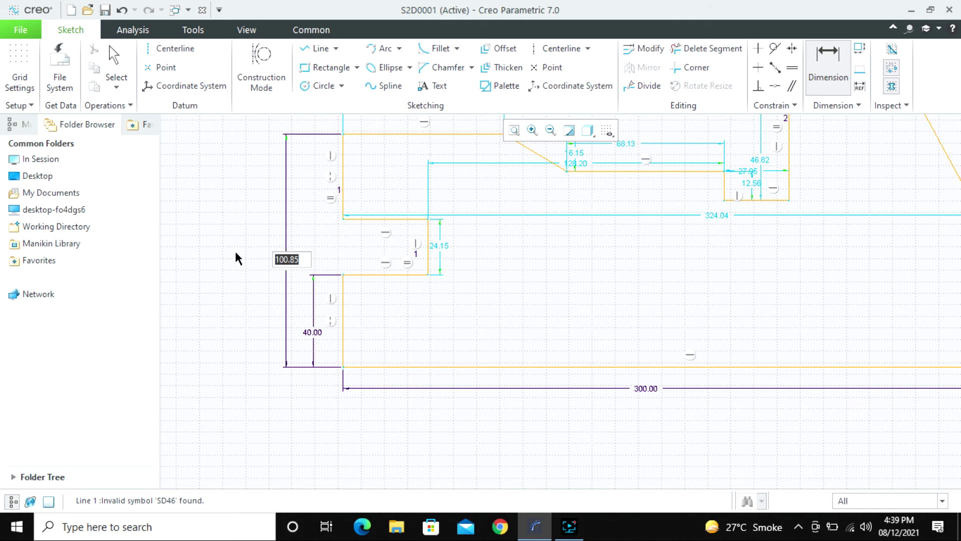
type("120")
key("Return")
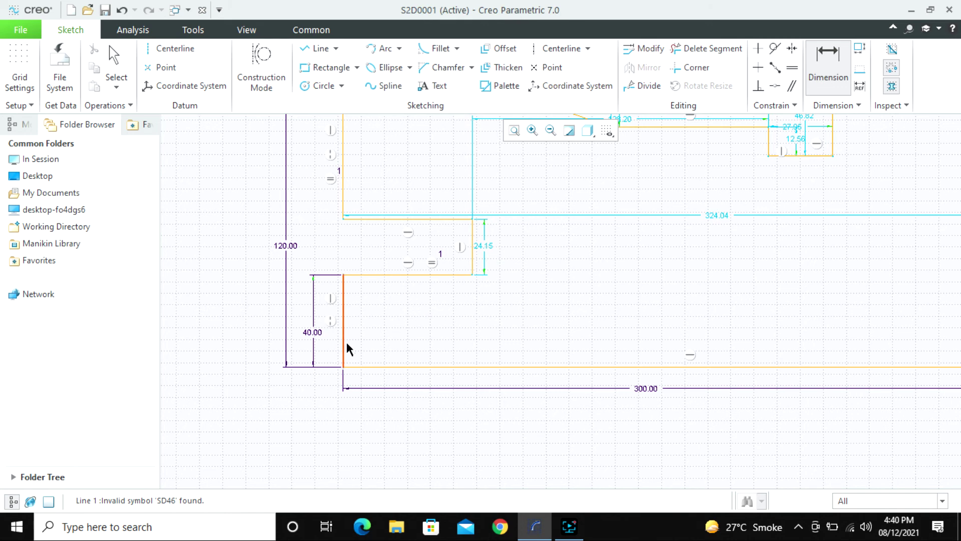
Apply an Equal constraint between the left vertical edges above and below the notch.
scroll(343, 337, "up", 2)
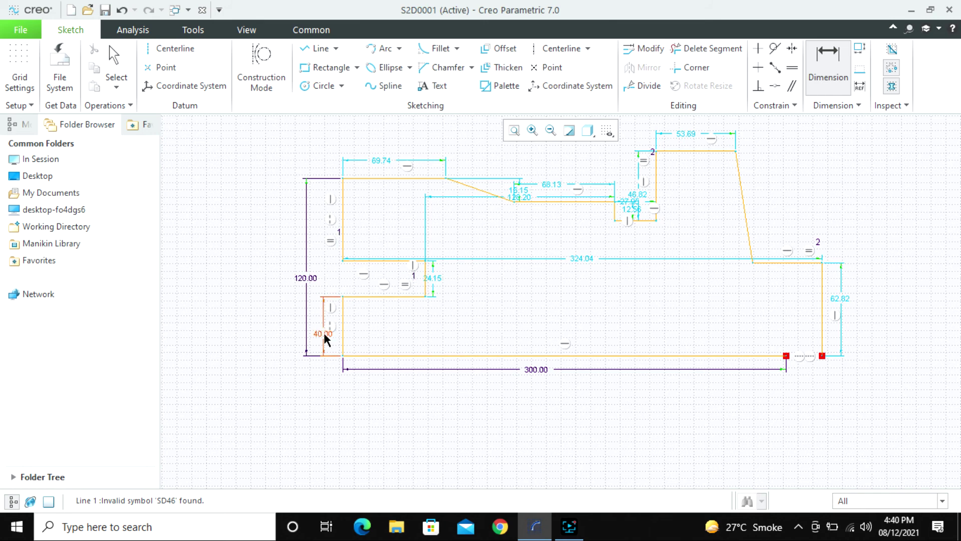
mouse_move(324, 332)
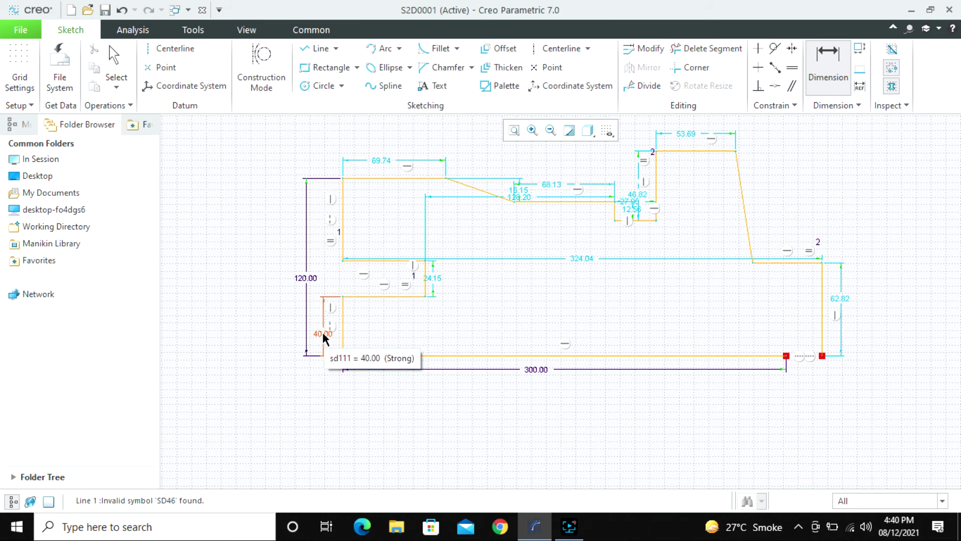
left_click(792, 67)
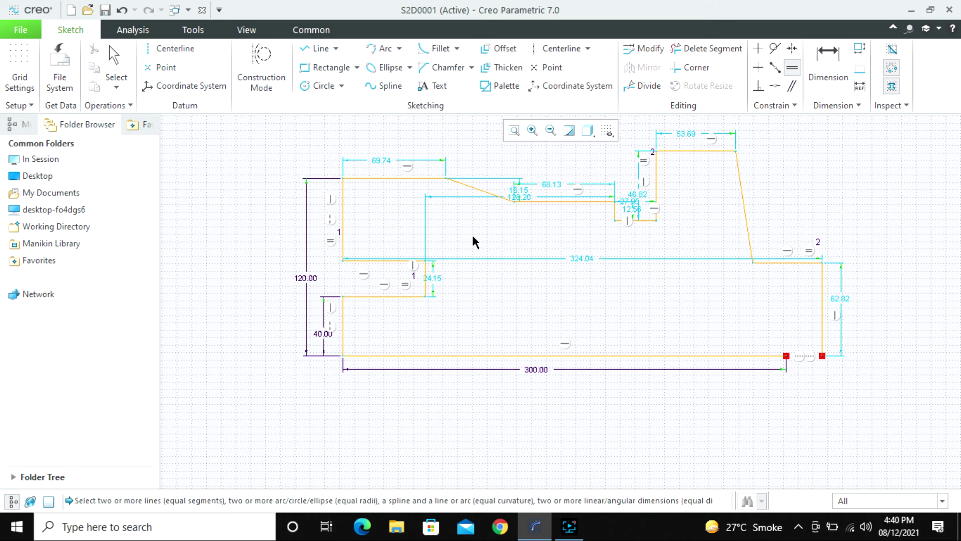
left_click(344, 231)
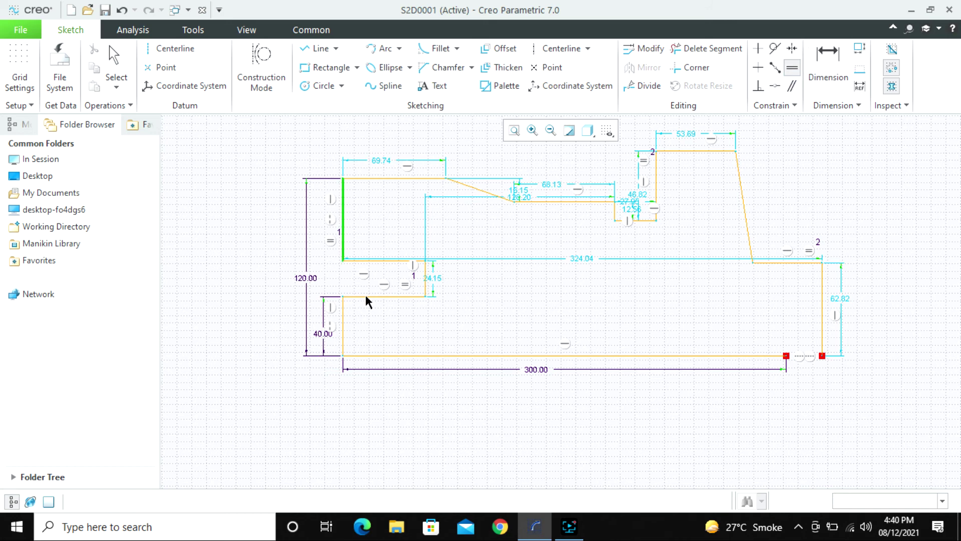
left_click(343, 315)
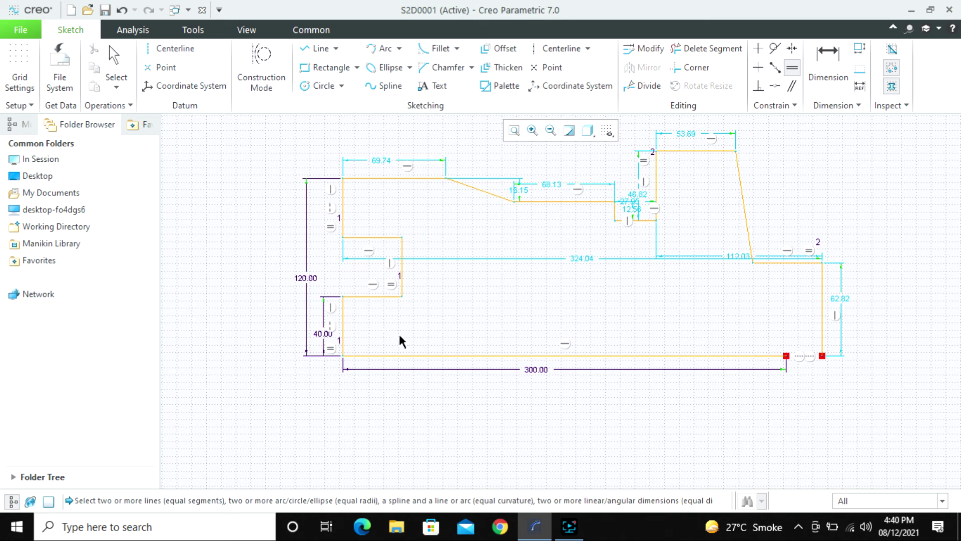
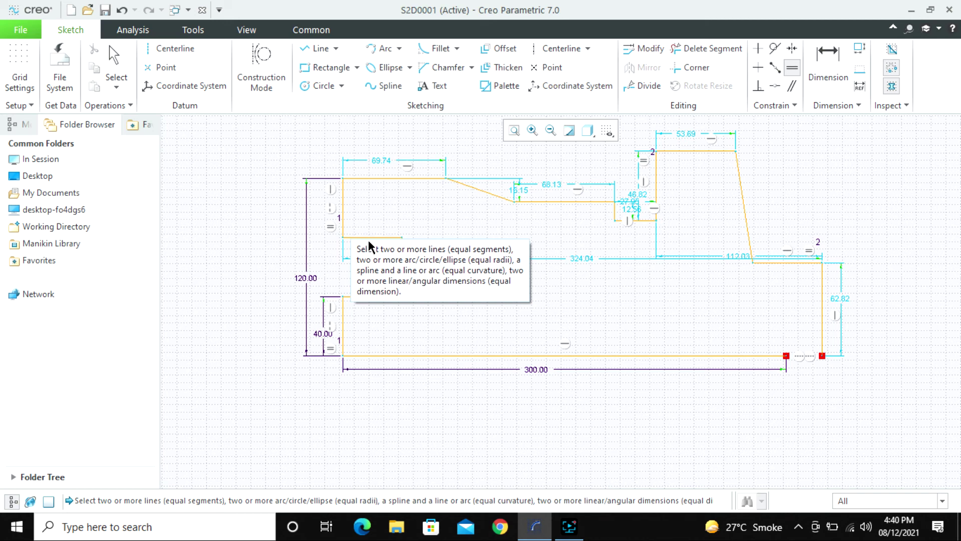
left_click(380, 163)
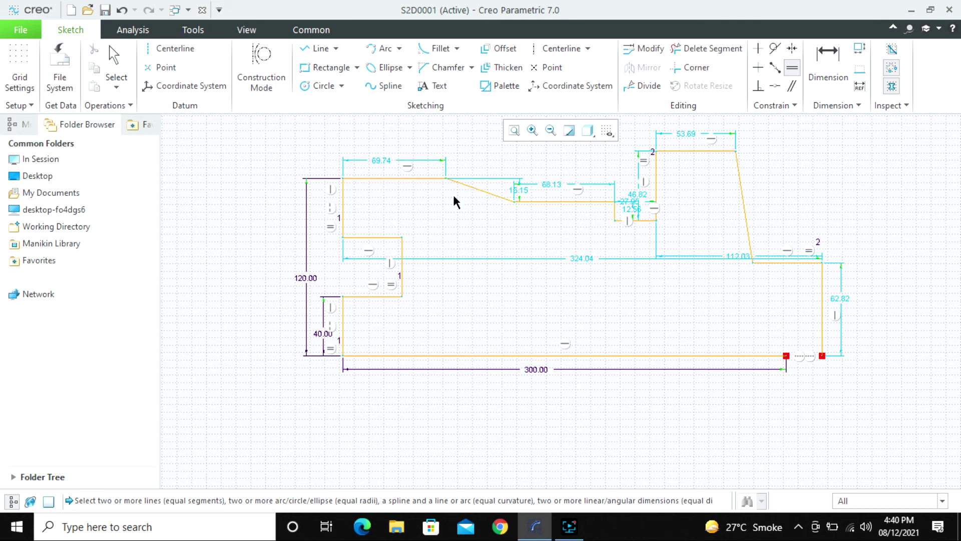
left_click(377, 161)
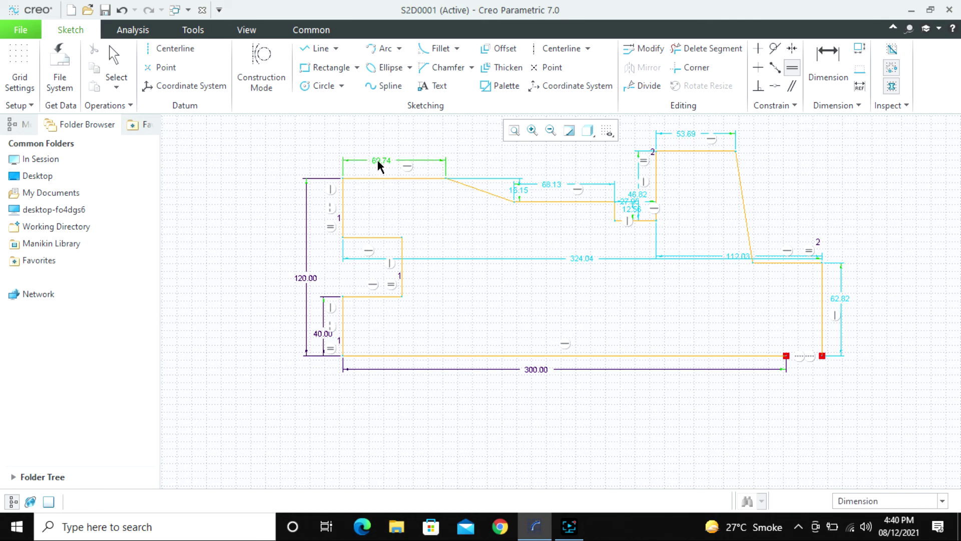
left_click(384, 169)
left_click(793, 69)
key("Escape")
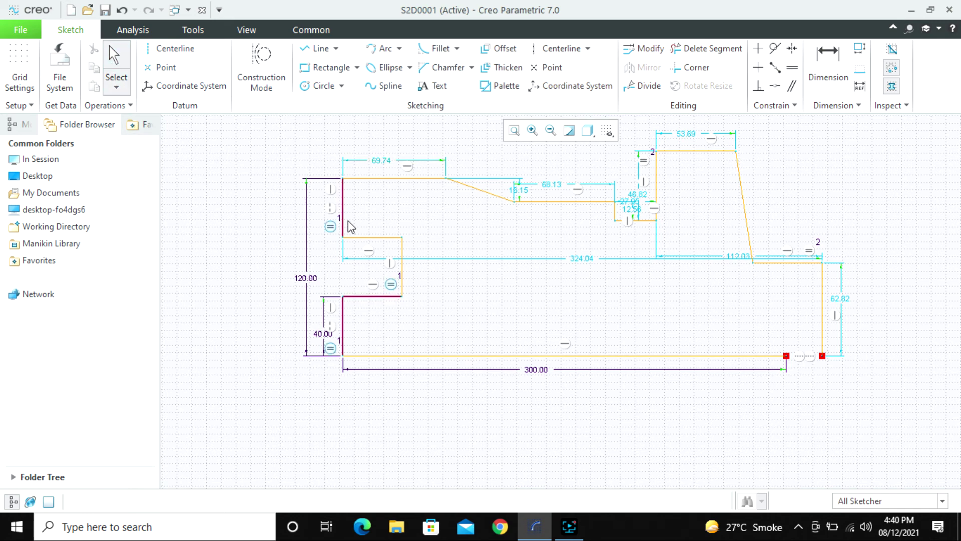
Set the length of the upper-left horizontal edge to 65.
double_click(390, 161)
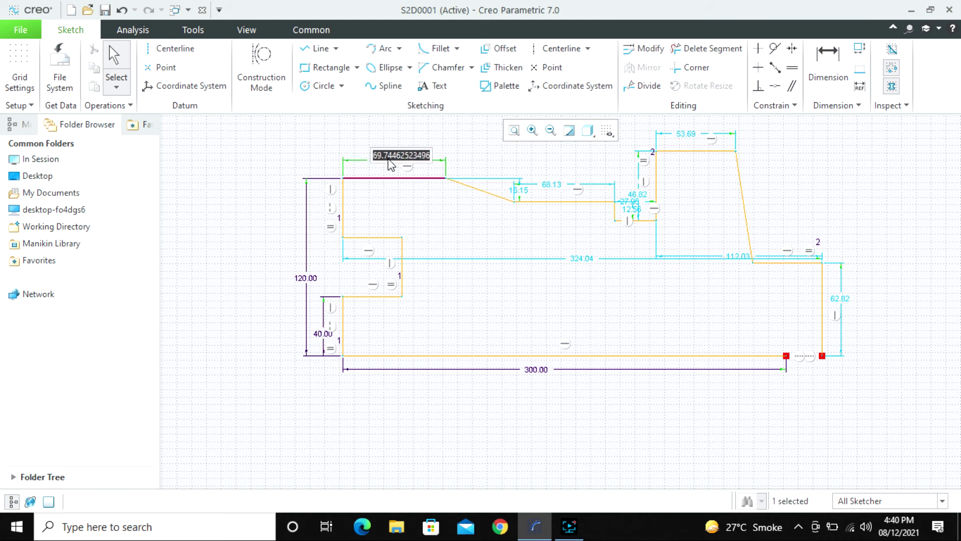
type("65")
key("Return")
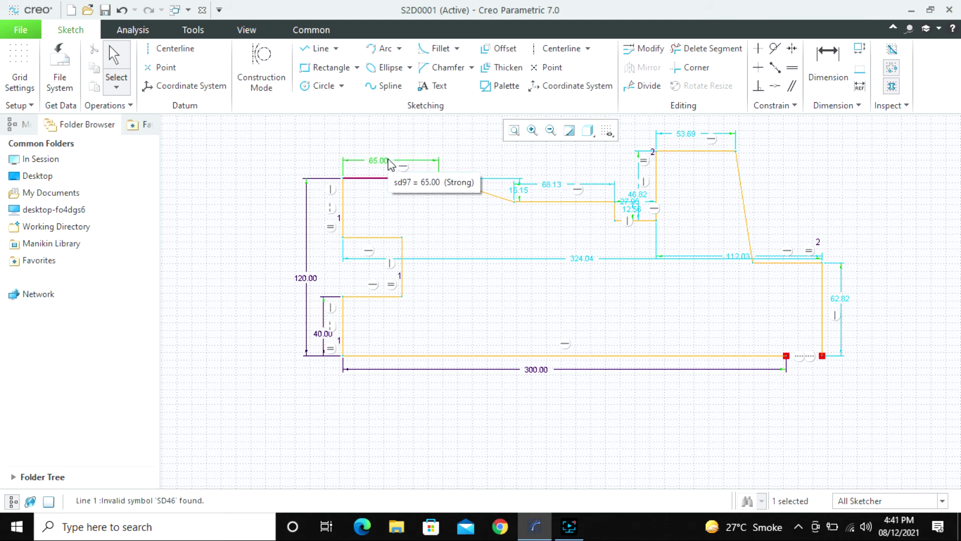
Add a 135-degree angle dimension between the upper-left horizontal edge and the adjoining downward slope.
left_click(828, 63)
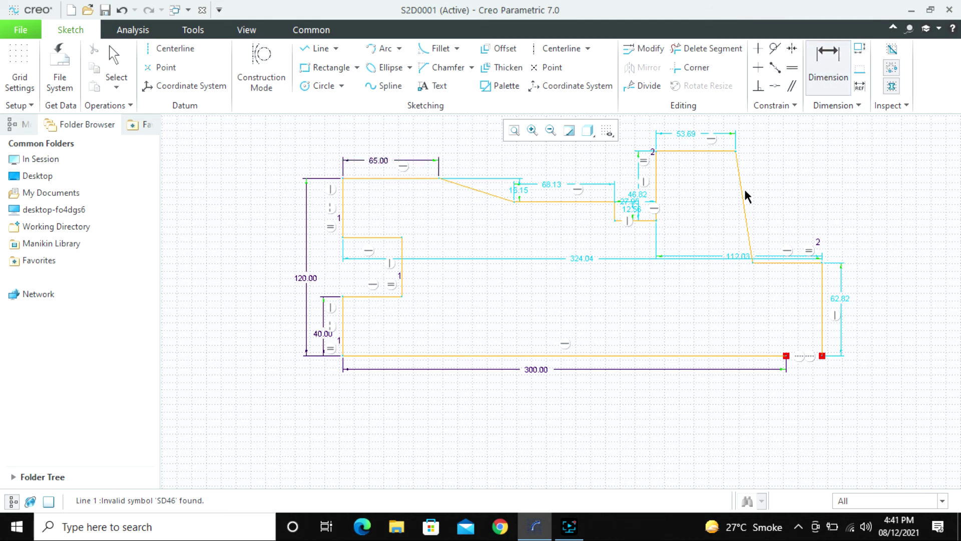
left_click(464, 187)
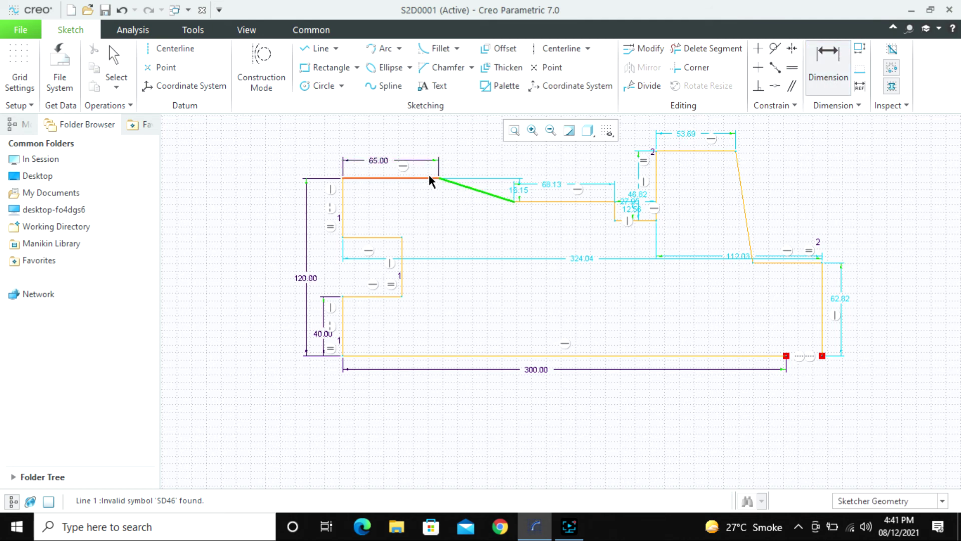
left_click(429, 178)
middle_click(462, 220)
type("13")
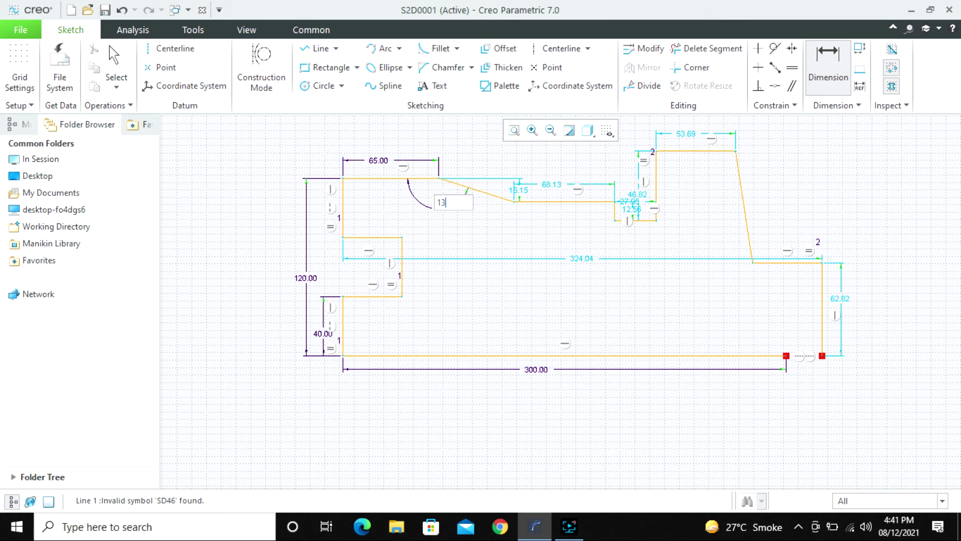
type("5")
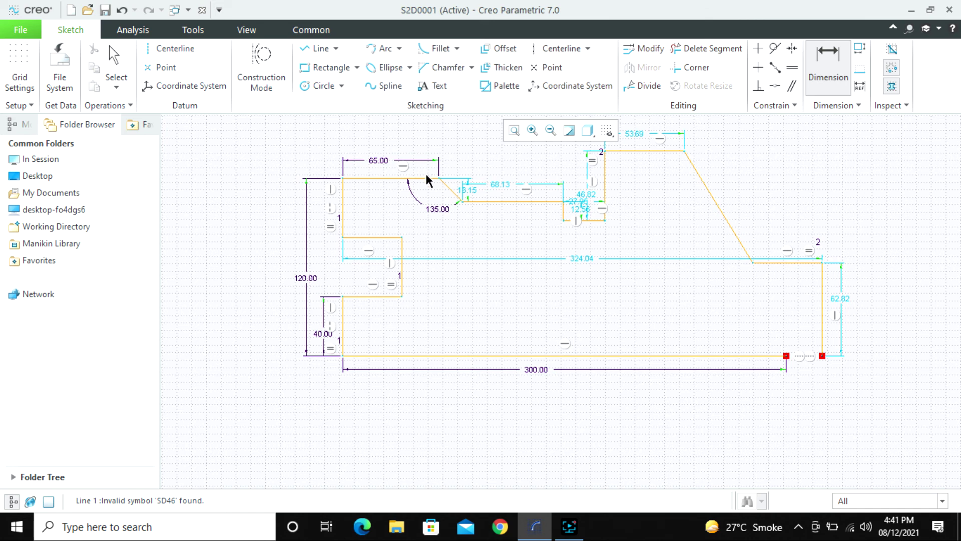
Set the slope's vertical drop to 20 and the horizontal edge after it to 60.
double_click(469, 190)
type("20")
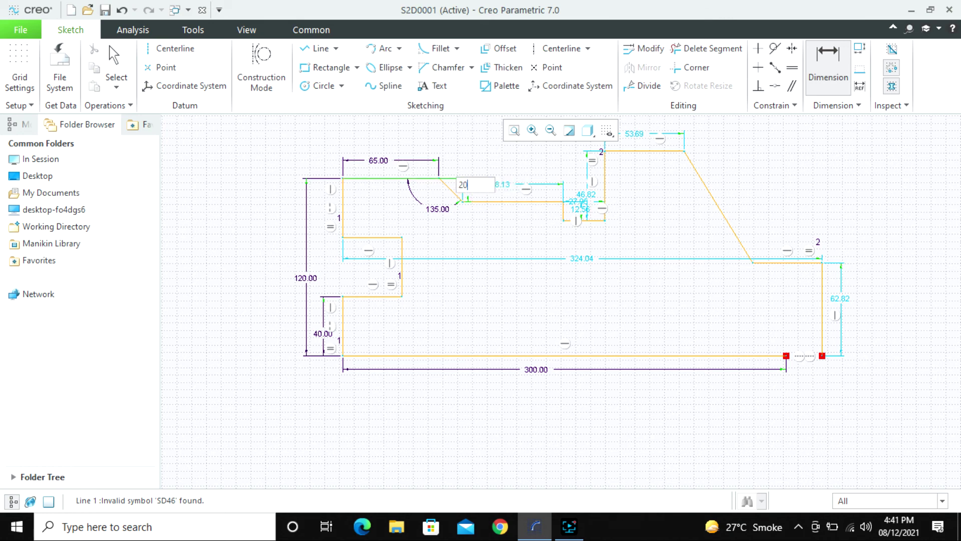
key("Return")
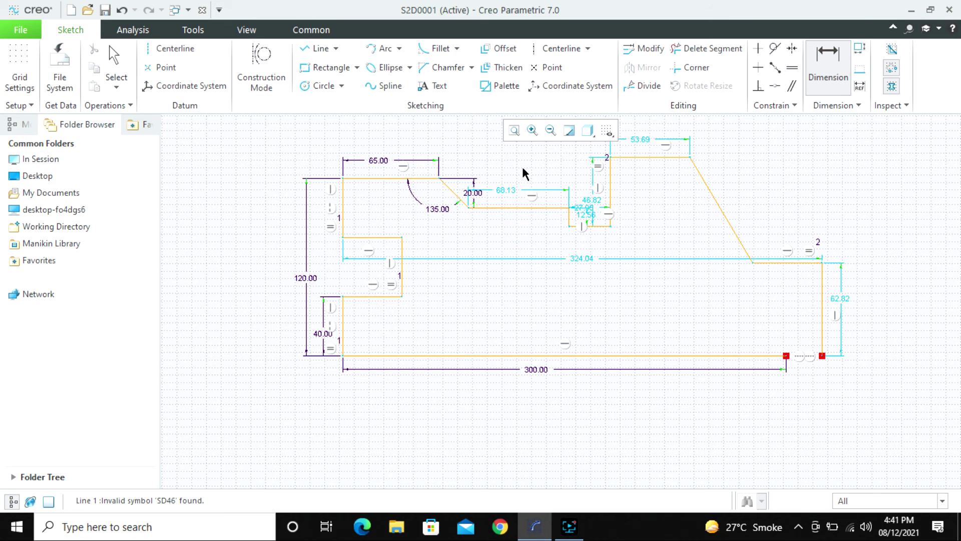
double_click(505, 189)
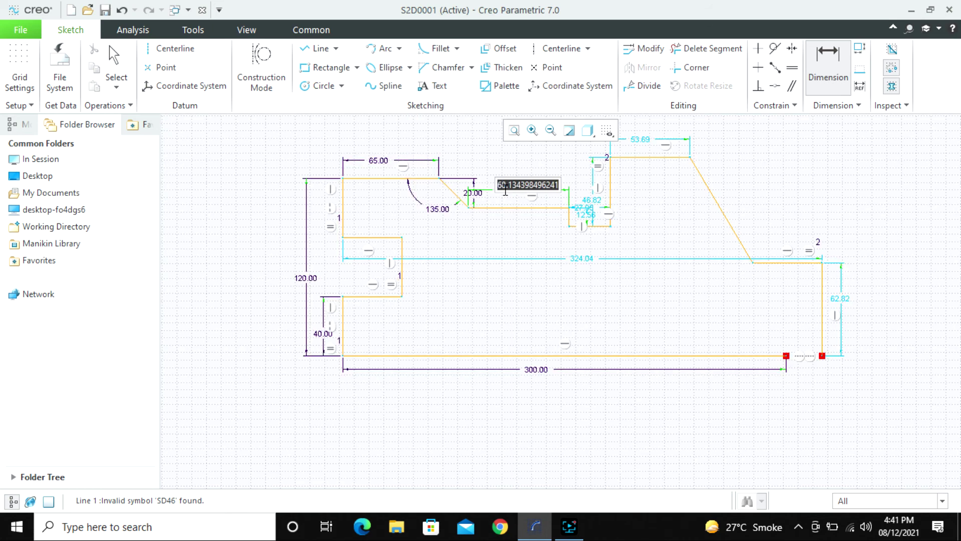
type("60")
key("Return")
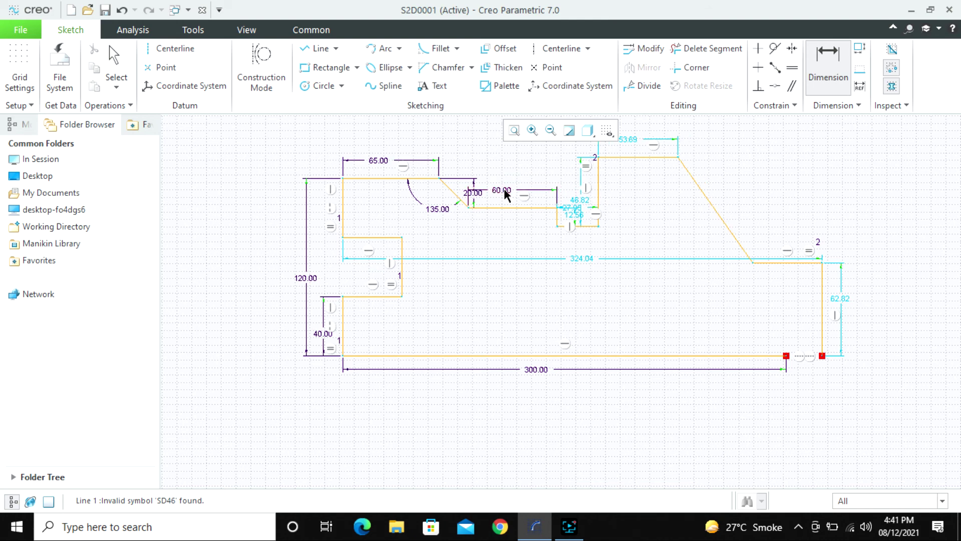
Move the 60 and 20 dimensions and the groove's overlapping width and height dimensions apart so they are readable.
scroll(501, 190, "down", 1)
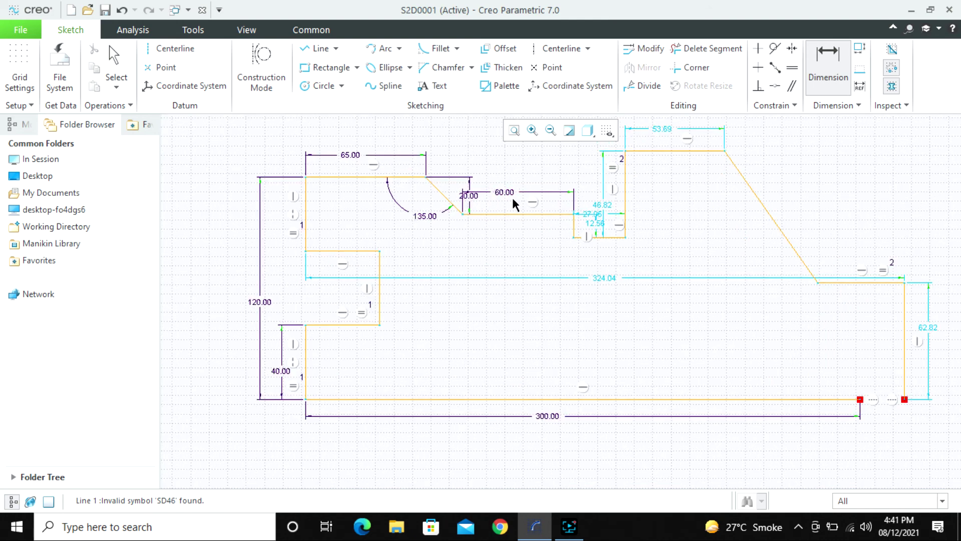
middle_click(505, 171)
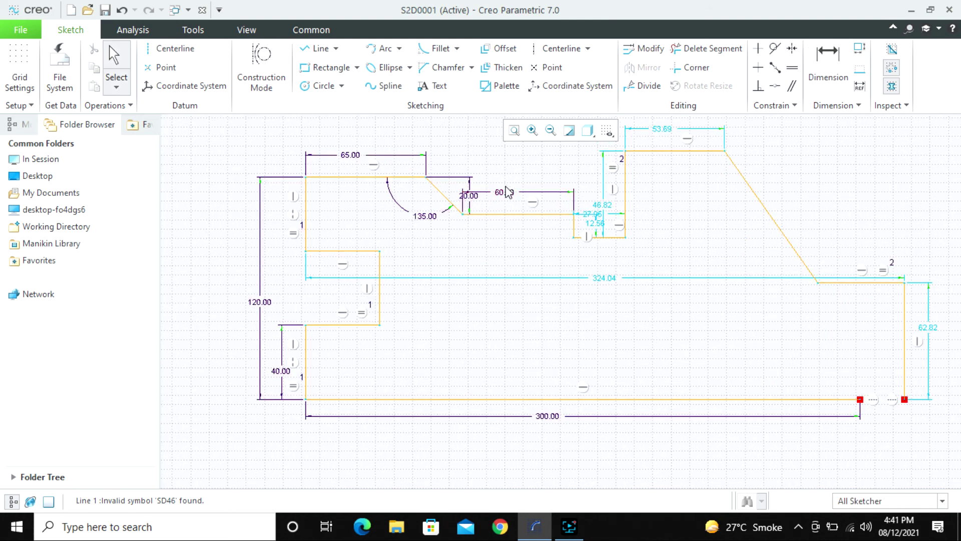
left_click_drag(505, 191, 509, 159)
left_click_drag(472, 195, 487, 198)
scroll(485, 248, "down", 1)
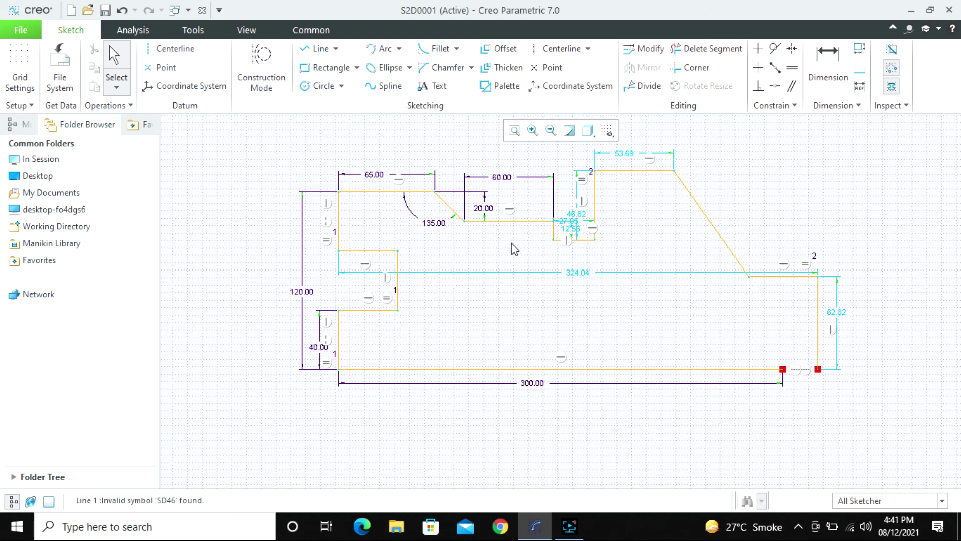
mouse_move(576, 215)
left_mouse_down()
mouse_move(616, 212)
mouse_move(575, 181)
left_mouse_up()
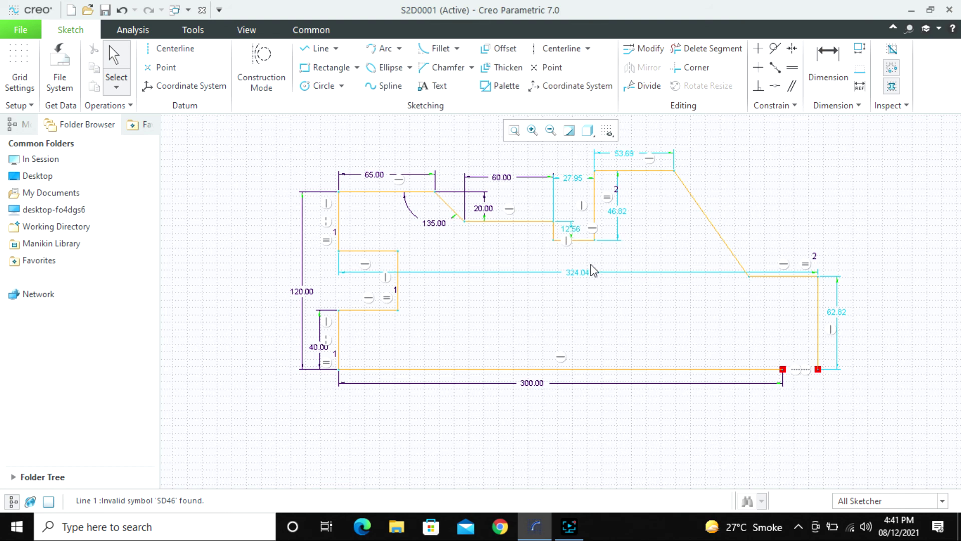
Set the groove's left wall to 30 and its floor width to 45, placing the width dimension above the groove.
double_click(573, 230)
type("30")
key("Return")
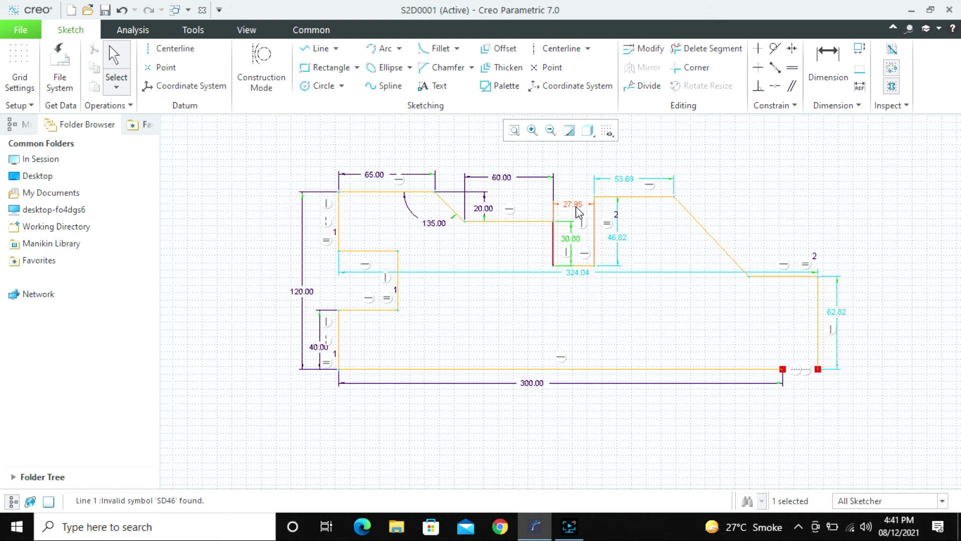
left_click_drag(578, 212, 578, 181)
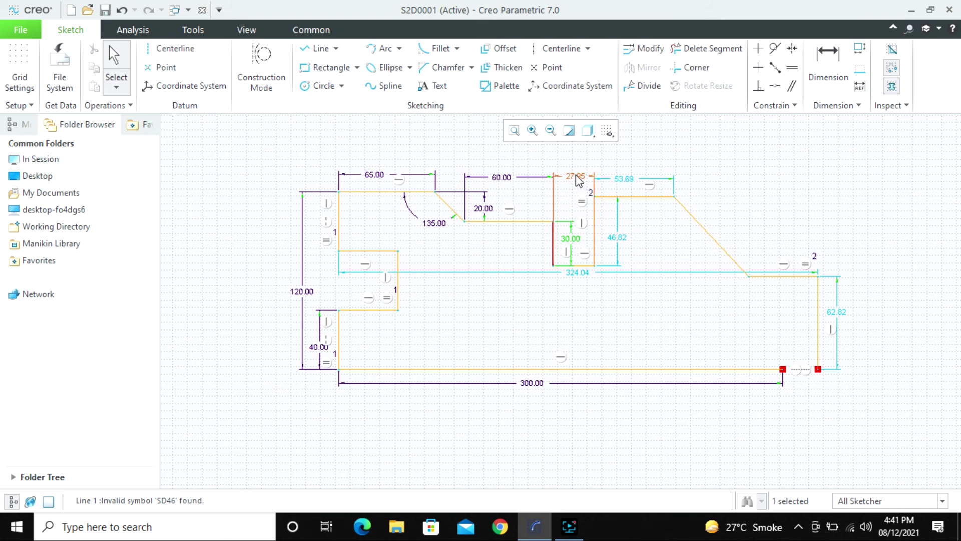
double_click(578, 182)
type("45")
key("Return")
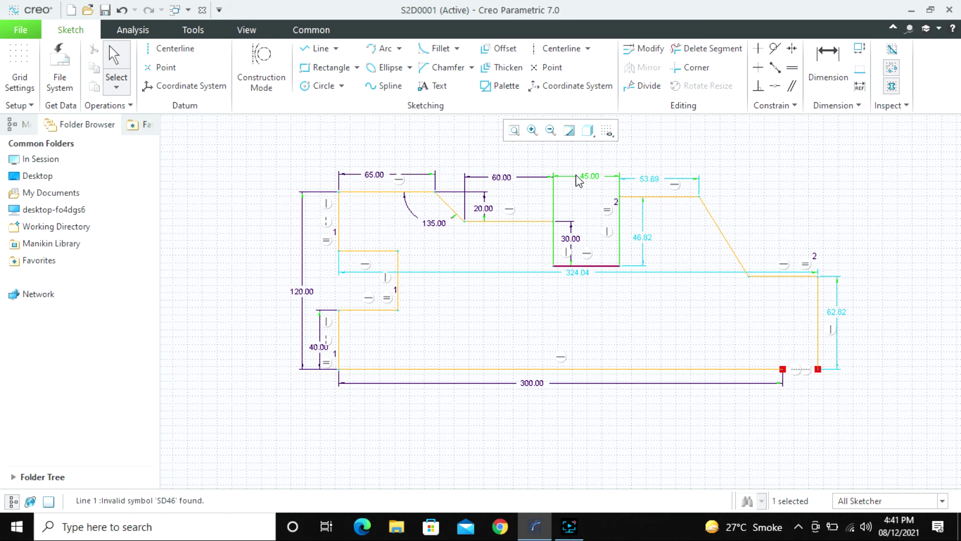
Move the overall width dimension above the profile and the right edge's height dimension farther outside the outline.
left_click(595, 300)
mouse_move(584, 272)
left_mouse_down()
mouse_move(594, 298)
mouse_move(622, 143)
left_mouse_up()
scroll(414, 335, "up", 1)
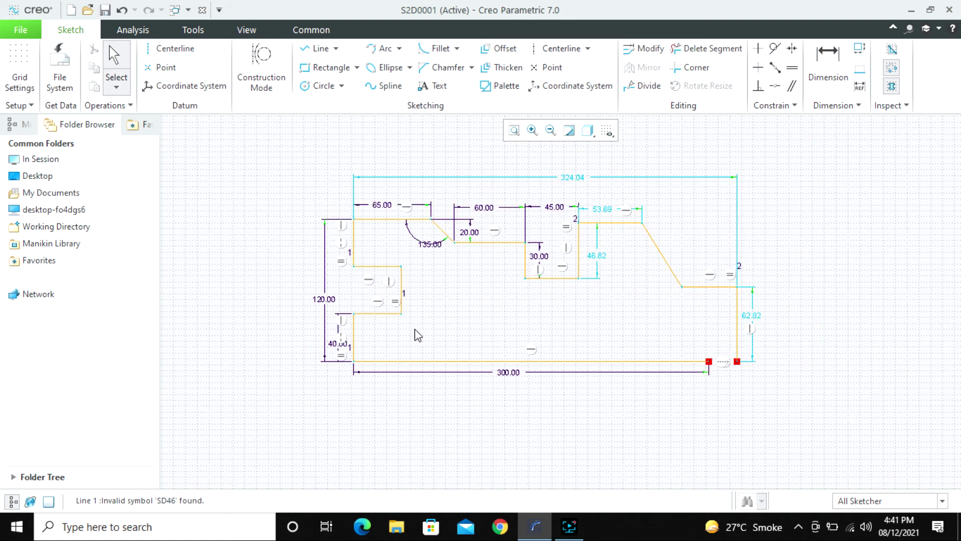
left_click_drag(755, 321, 776, 320)
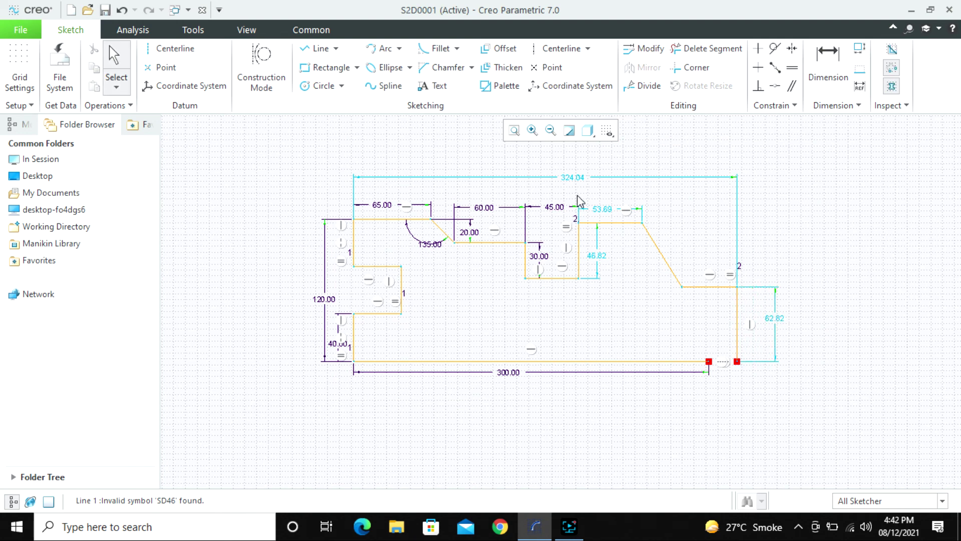
Set the top edge beyond the groove to 76 and the groove's taller wall to 65.
double_click(602, 209)
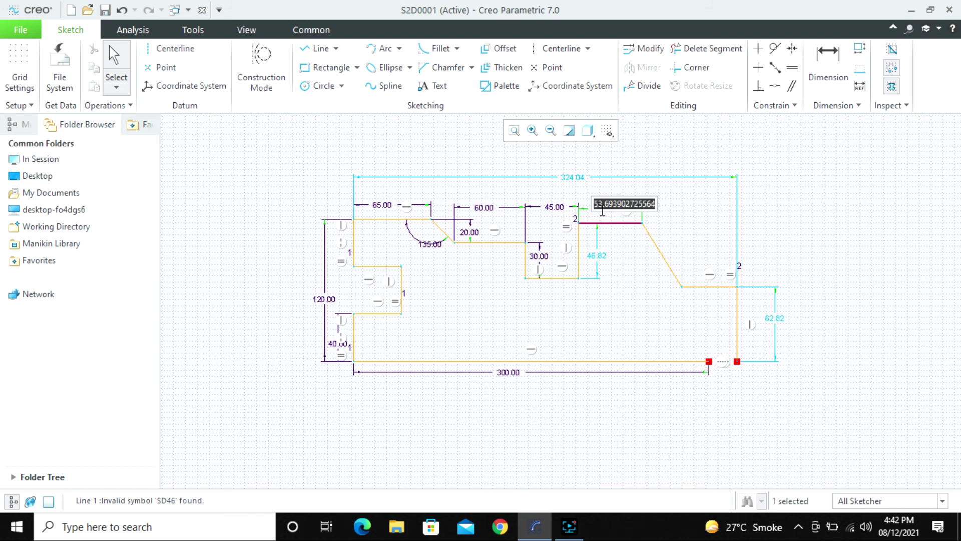
type("76")
key("Return")
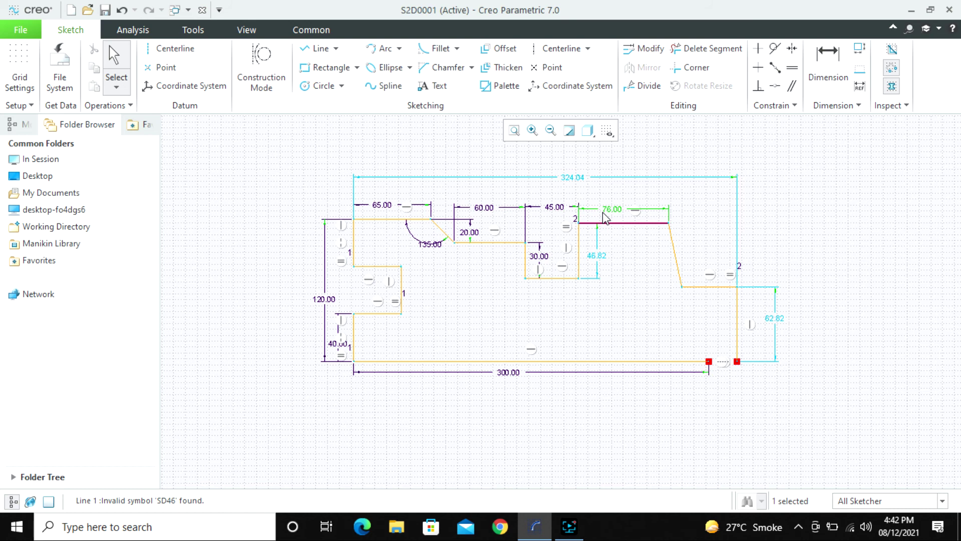
double_click(600, 258)
type("6")
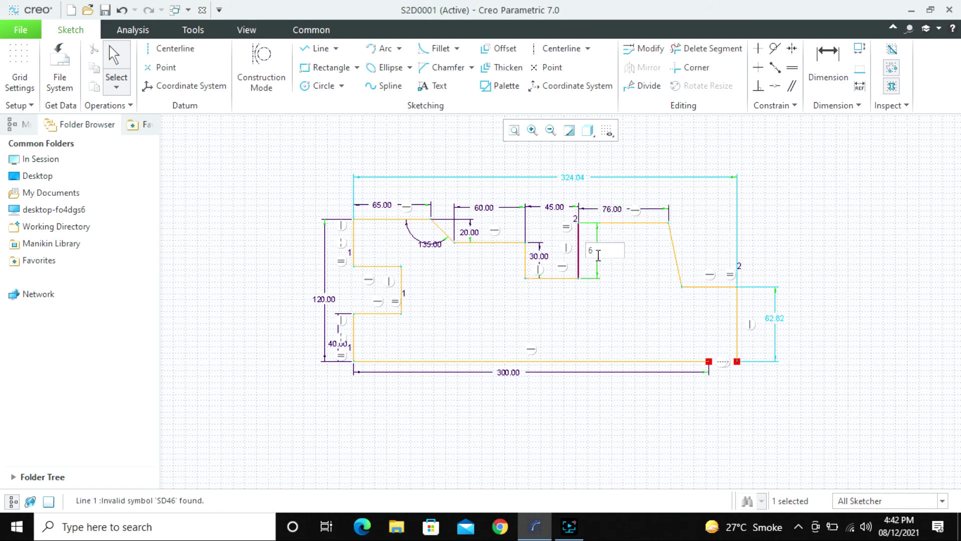
type("5")
key("Return")
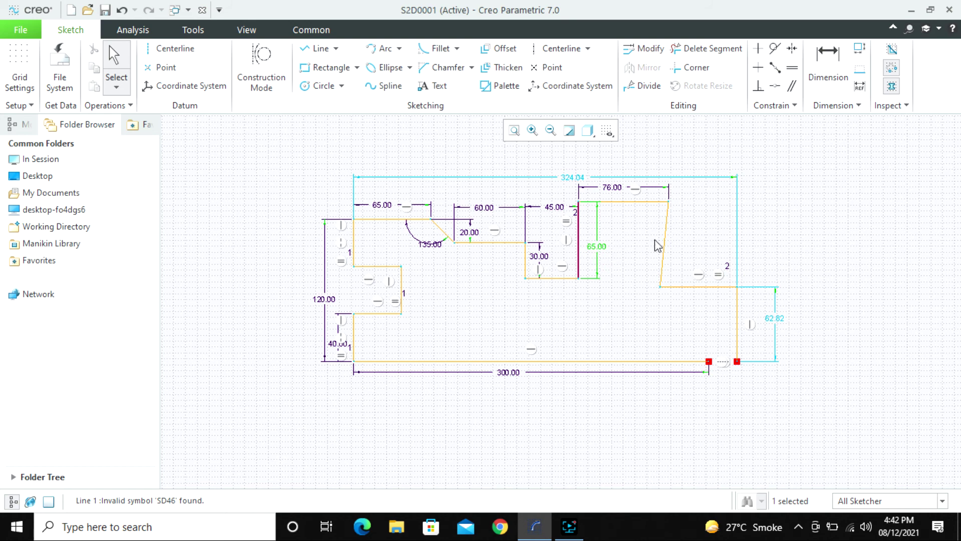
left_click(662, 227)
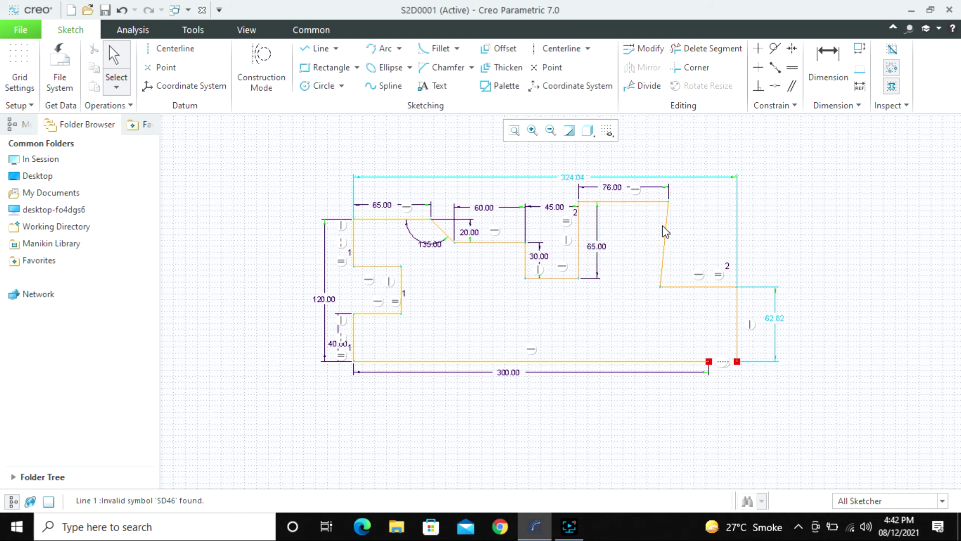
Dimension the angle between the 76-long top edge and the adjoining slanted edge, setting it to 135 degrees.
left_click(828, 65)
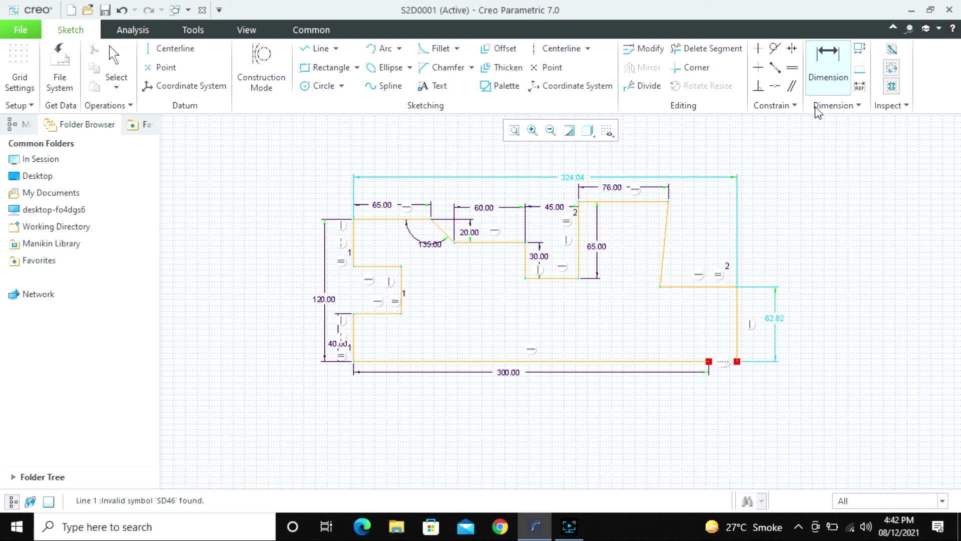
left_click(664, 220)
left_click(639, 202)
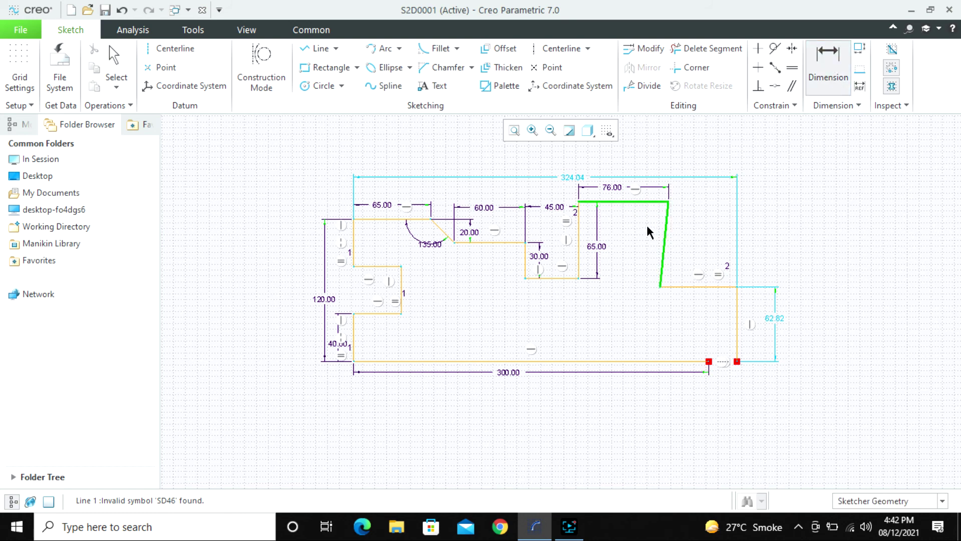
middle_click(643, 229)
type("135")
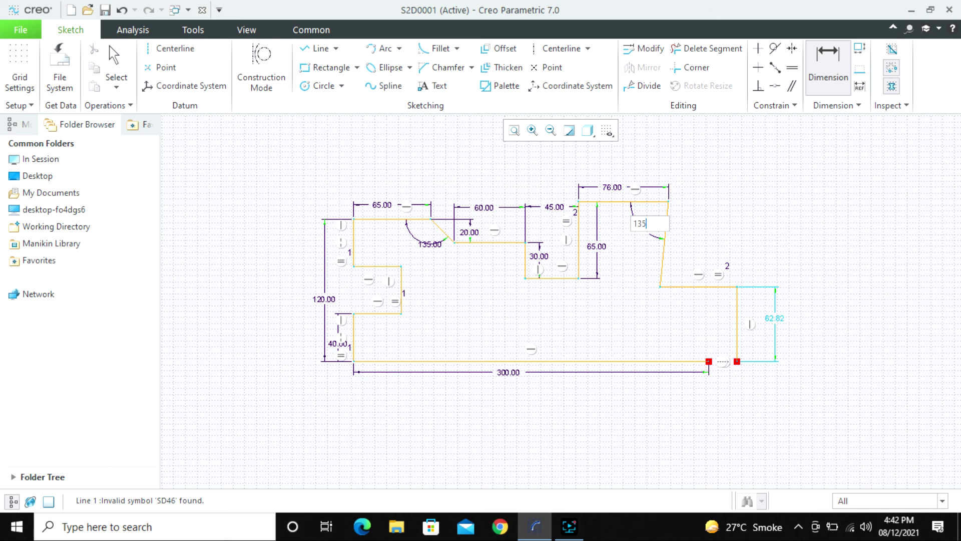
key("Return")
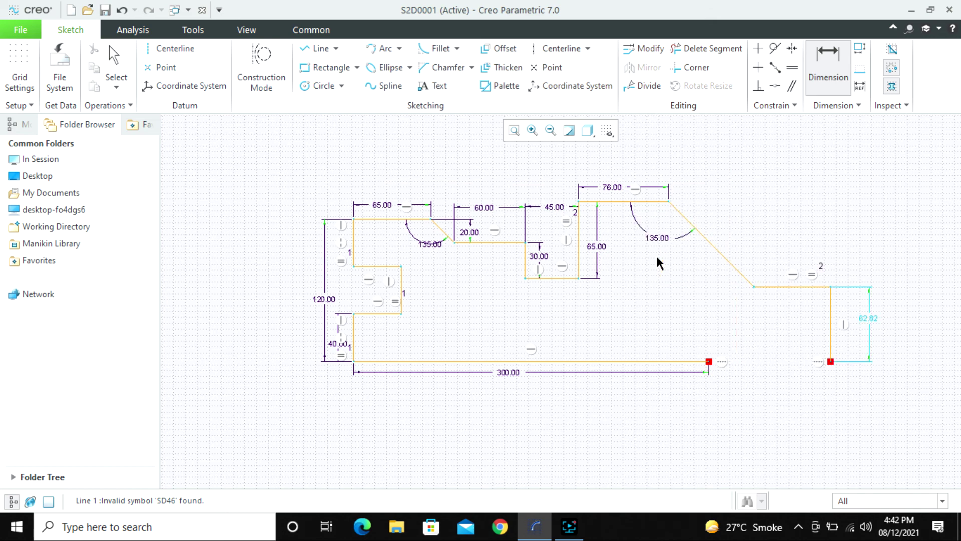
Set the length of the profile's base line to 380.
scroll(649, 250, "up", 1)
scroll(705, 282, "down", 1)
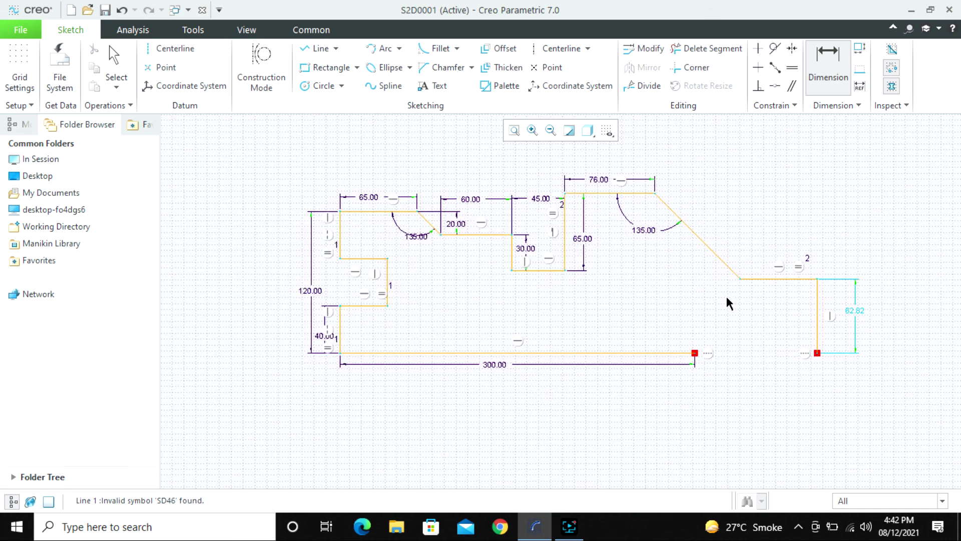
double_click(494, 364)
type("380")
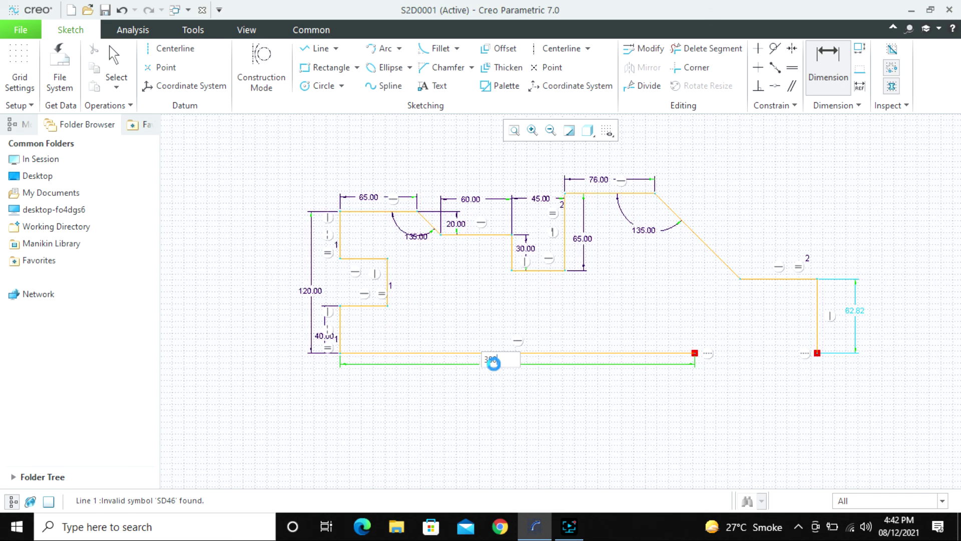
key("Return")
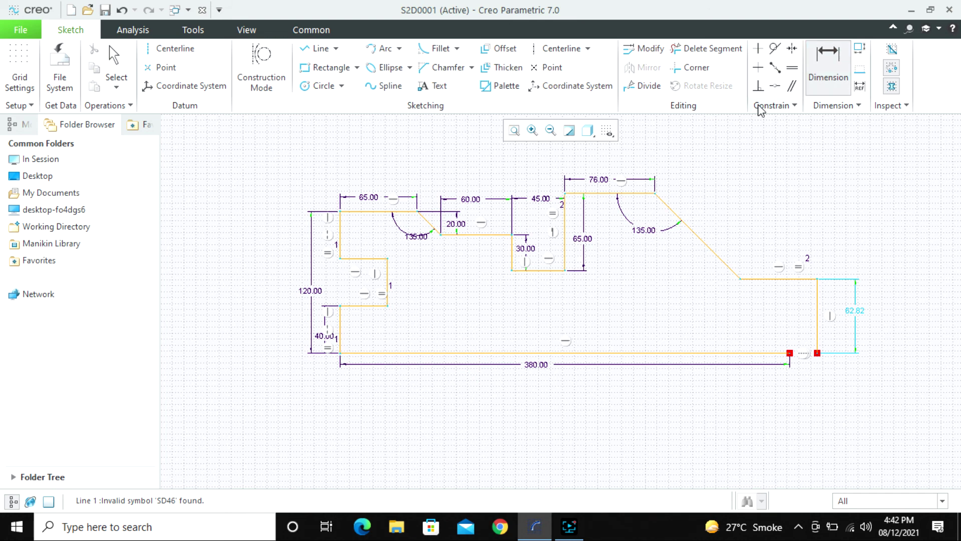
Make the open ends of the base line and the right vertical edge coincident, deleting the conflicting On horizontal or vertical constraint.
left_click(775, 86)
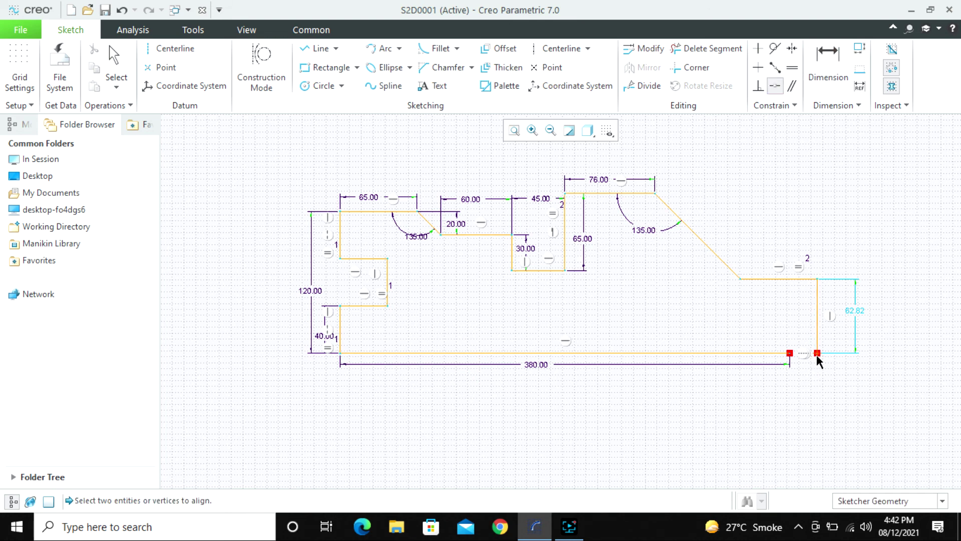
left_click(817, 354)
left_click(790, 353)
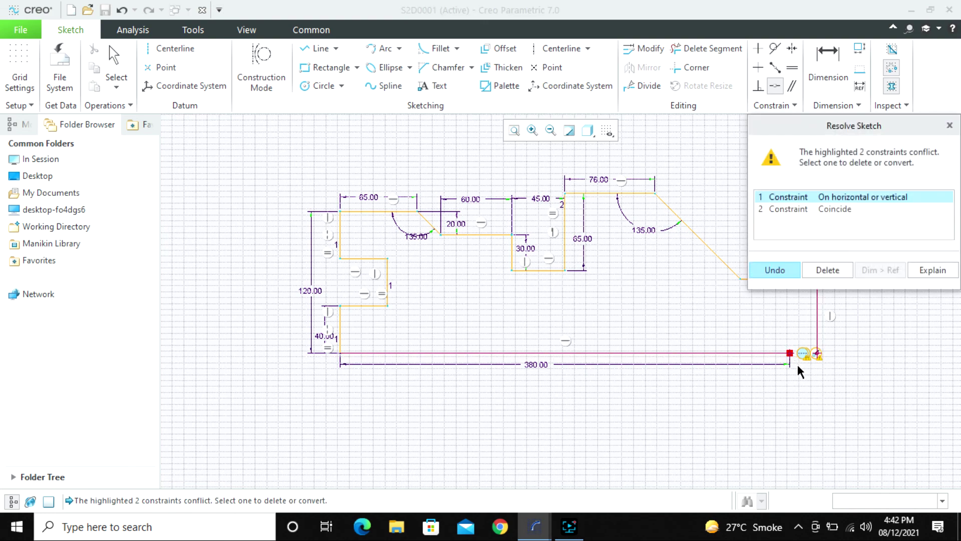
scroll(500, 357, "down", 3)
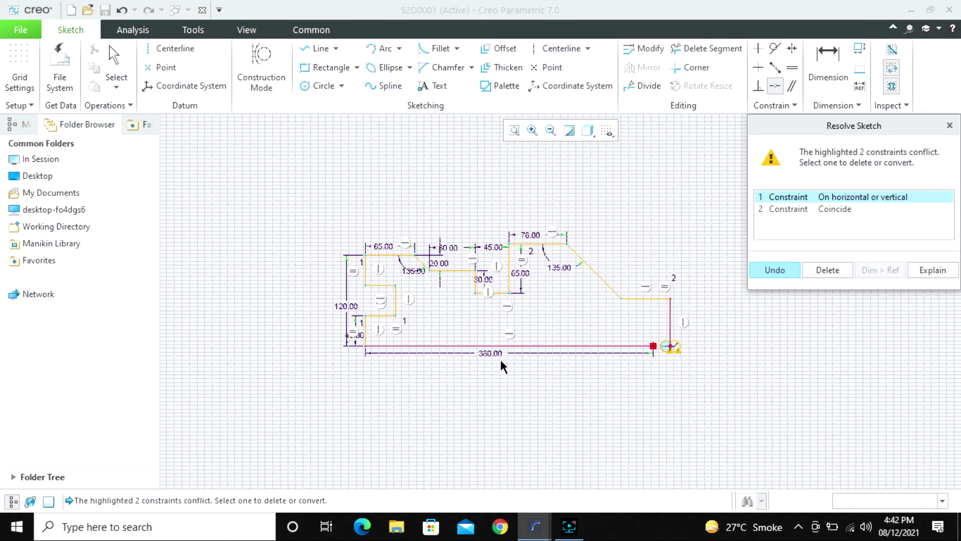
scroll(686, 376, "up", 3)
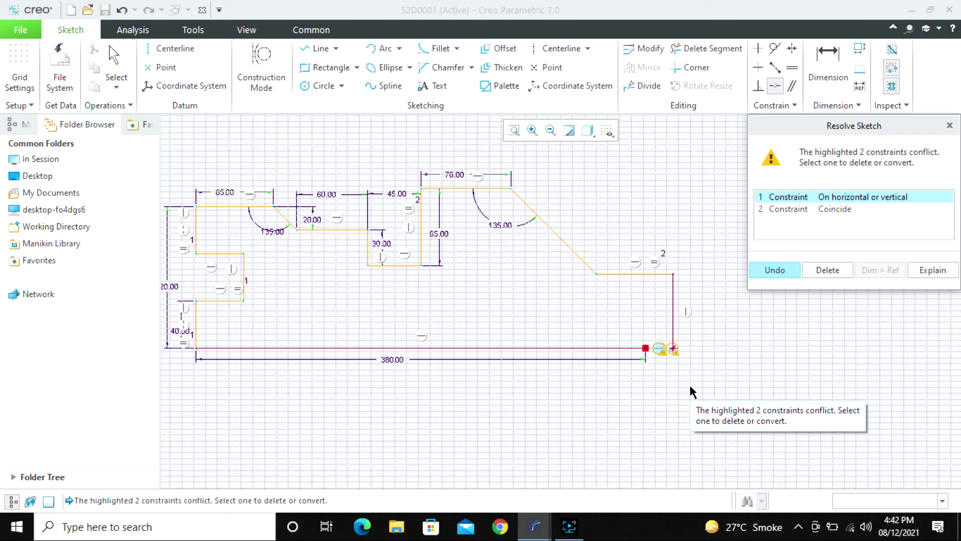
left_click(833, 210)
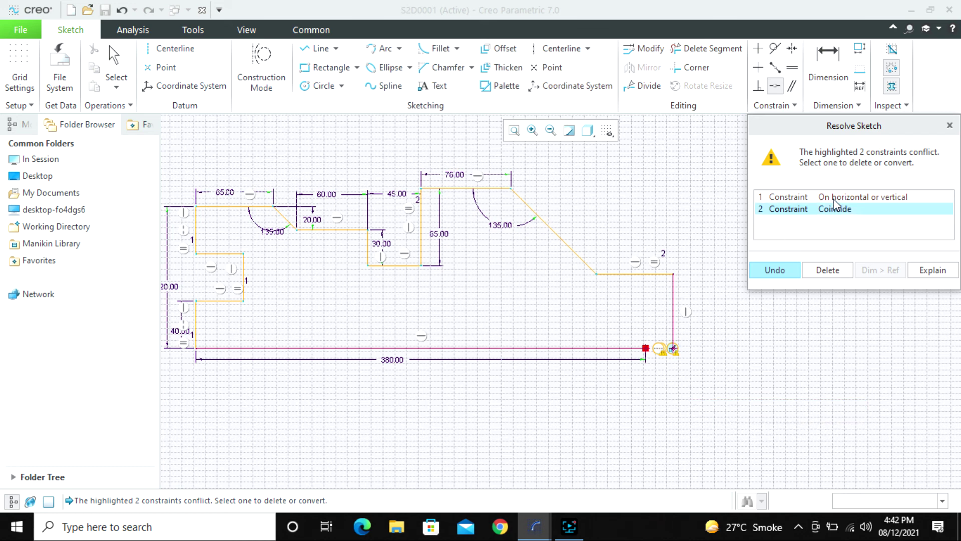
left_click(834, 198)
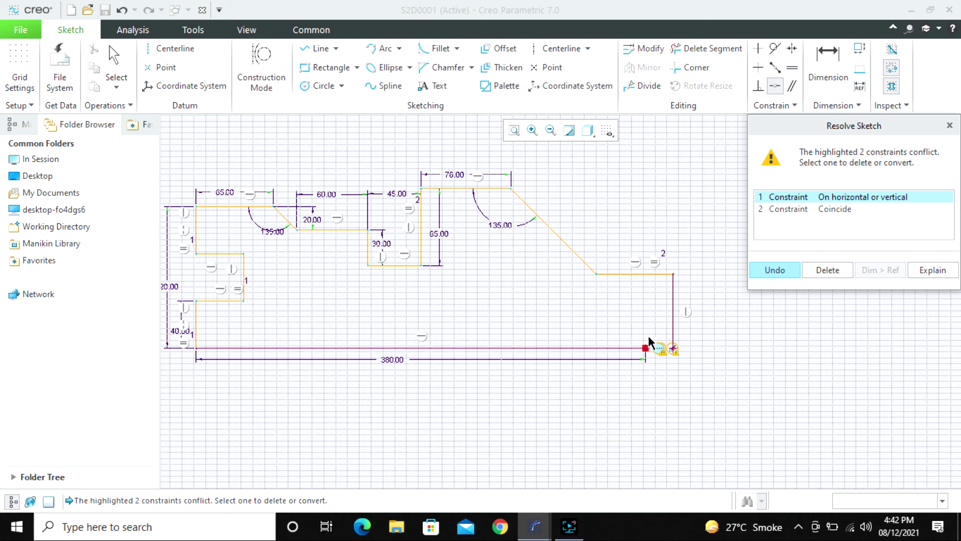
left_click(827, 270)
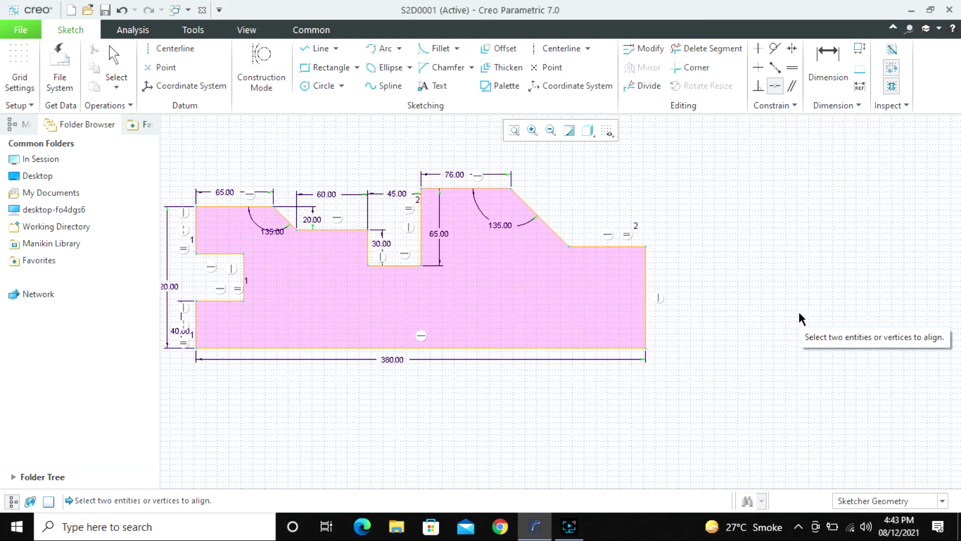
Dimension the height from the base to the right ledge and convert the conflicting dimension to a reference.
scroll(771, 290, "up", 2)
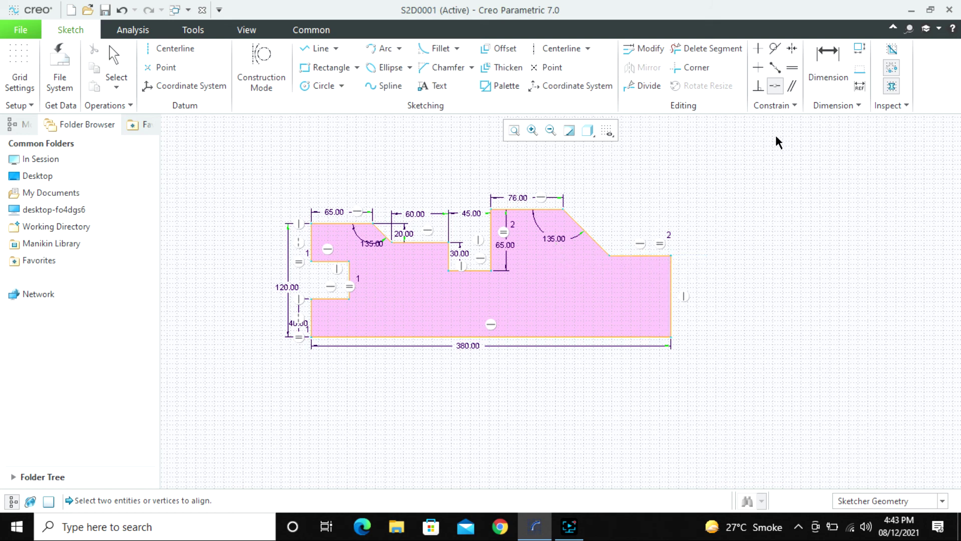
left_click(827, 73)
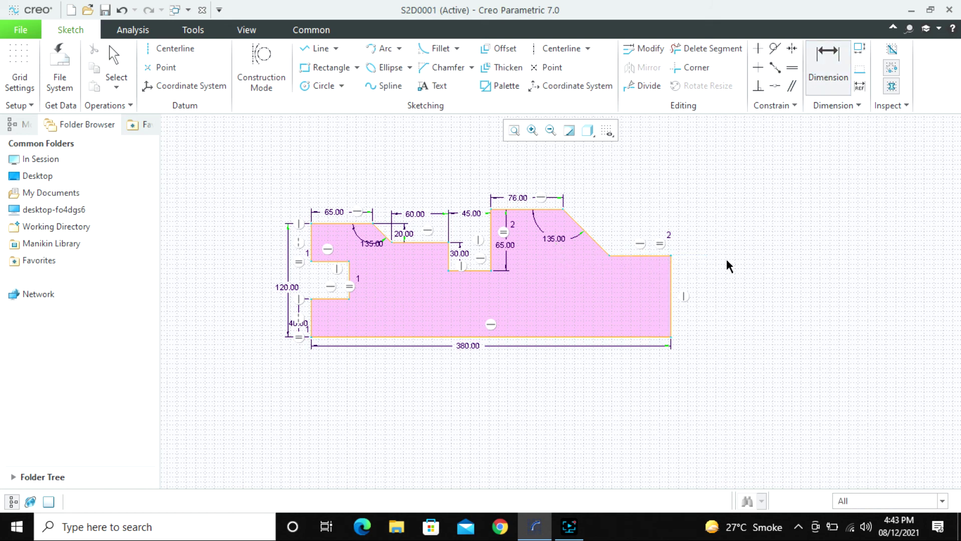
left_click(648, 256)
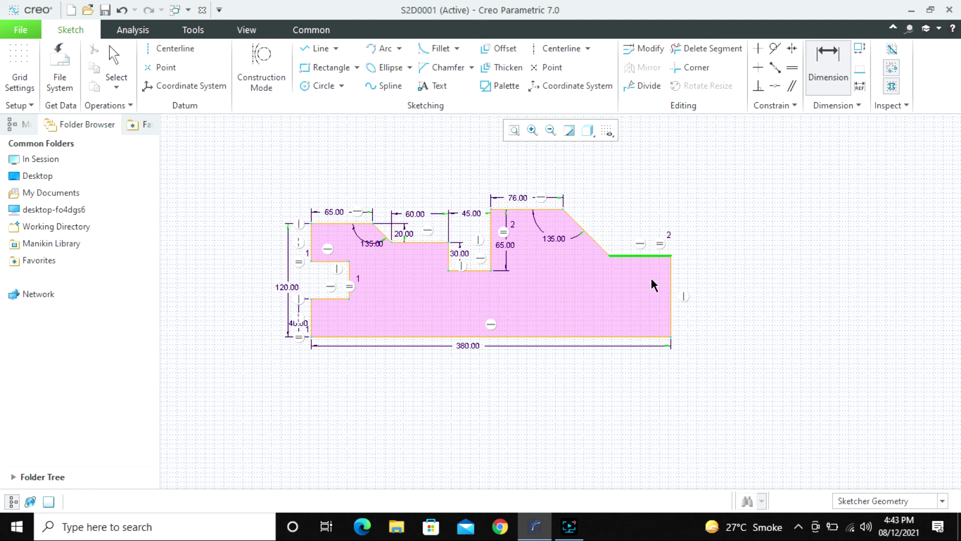
left_click(643, 339)
middle_click(727, 297)
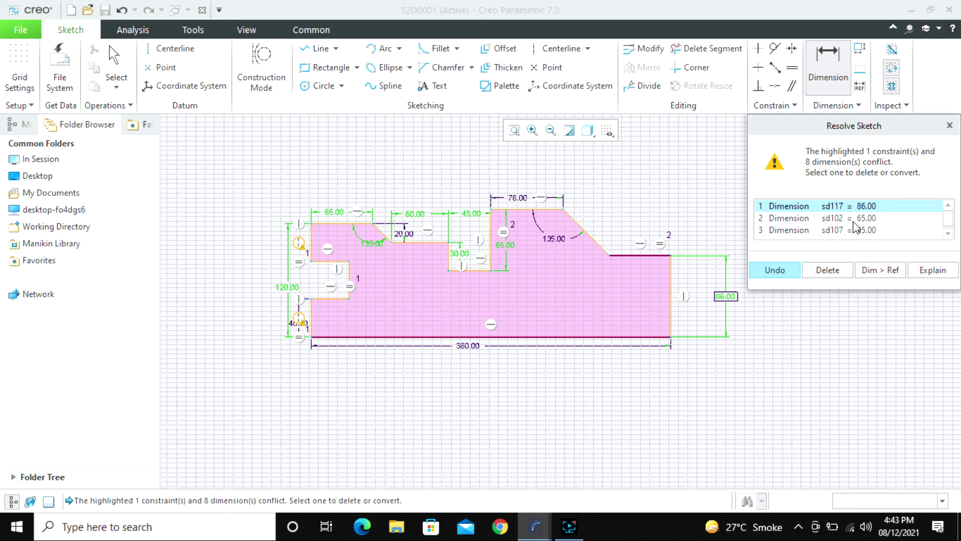
left_click(880, 270)
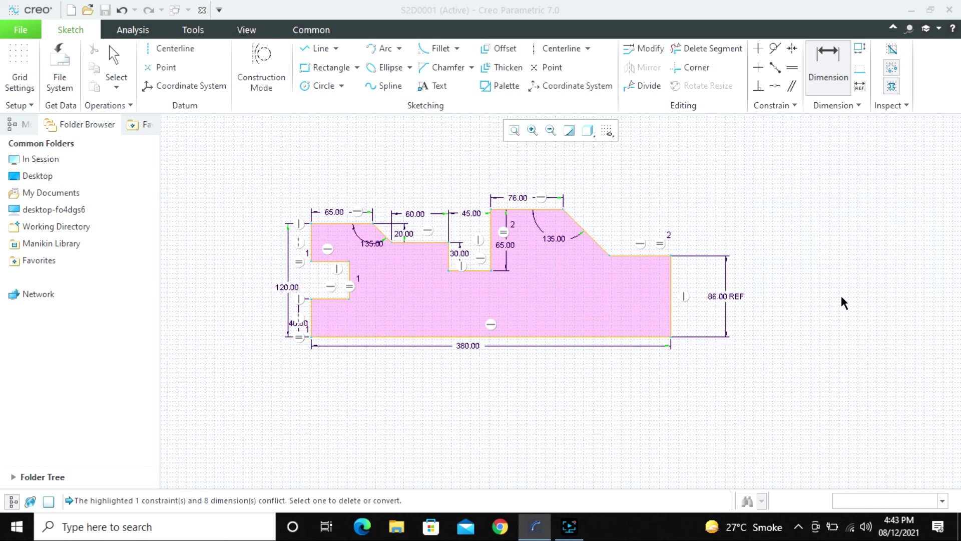
middle_click(807, 326)
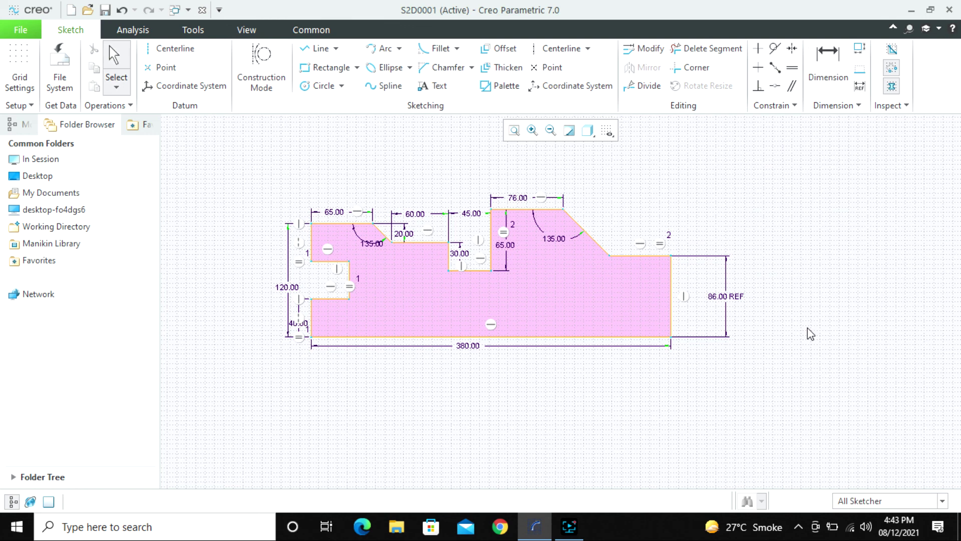
Try to dimension the horizontal distance from the upper end of the long slanted edge to the right vertical edge.
left_click(658, 245)
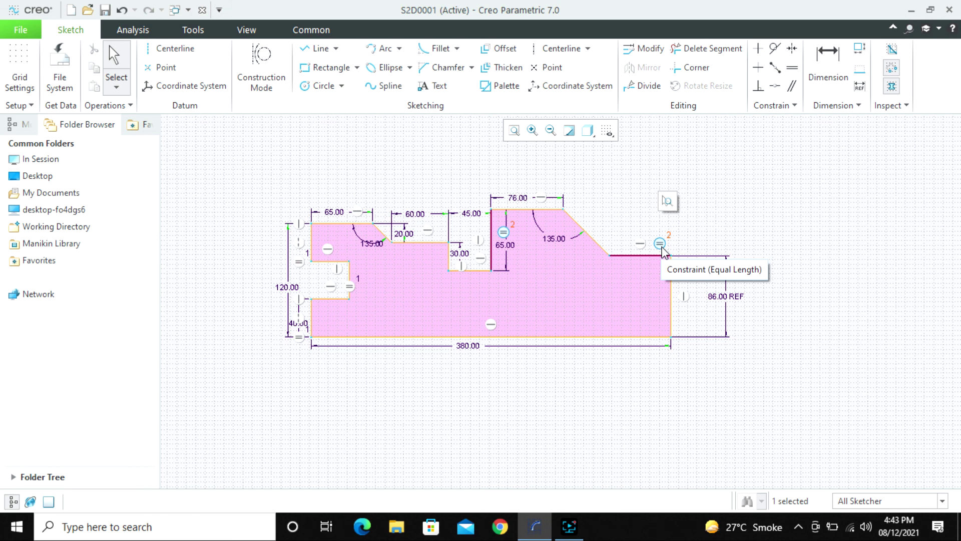
left_click(672, 269)
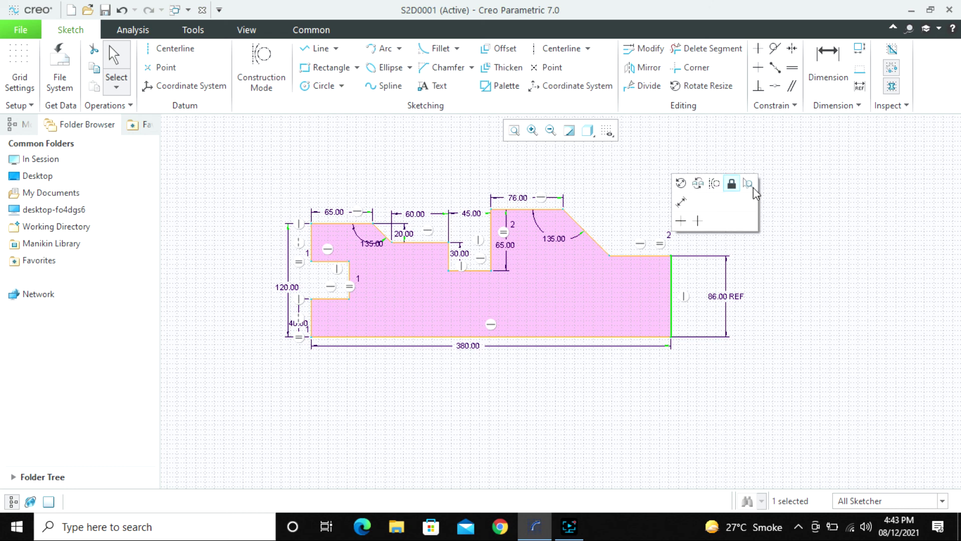
left_click(827, 65)
left_click(671, 285)
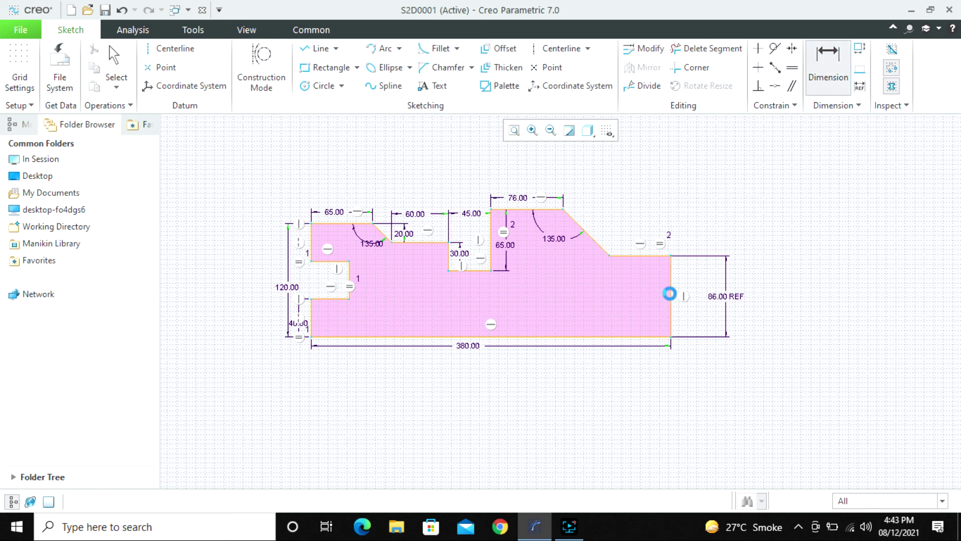
middle_click(629, 202)
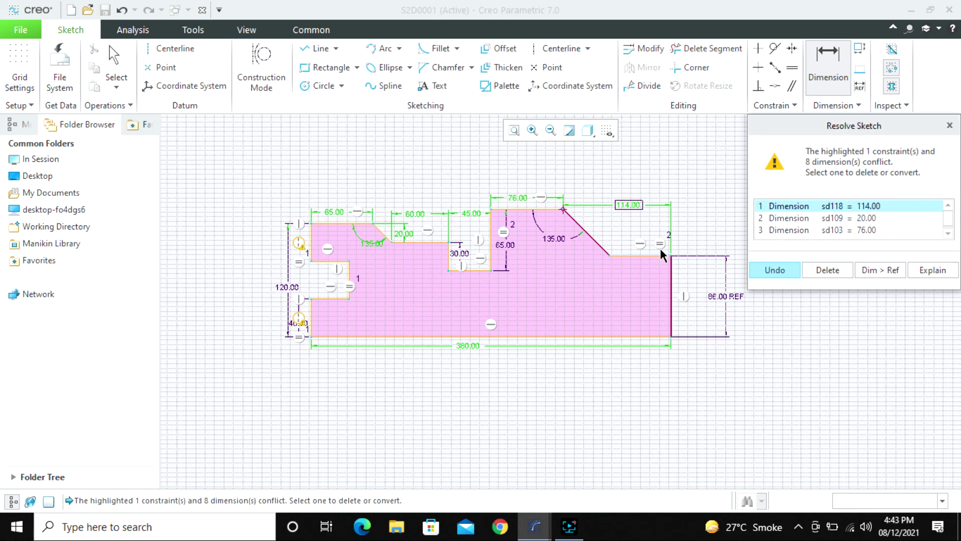
Review the conflicting dimensions and constraint in the Resolve Sketch list, and undo the added horizontal dimension.
left_click(948, 234)
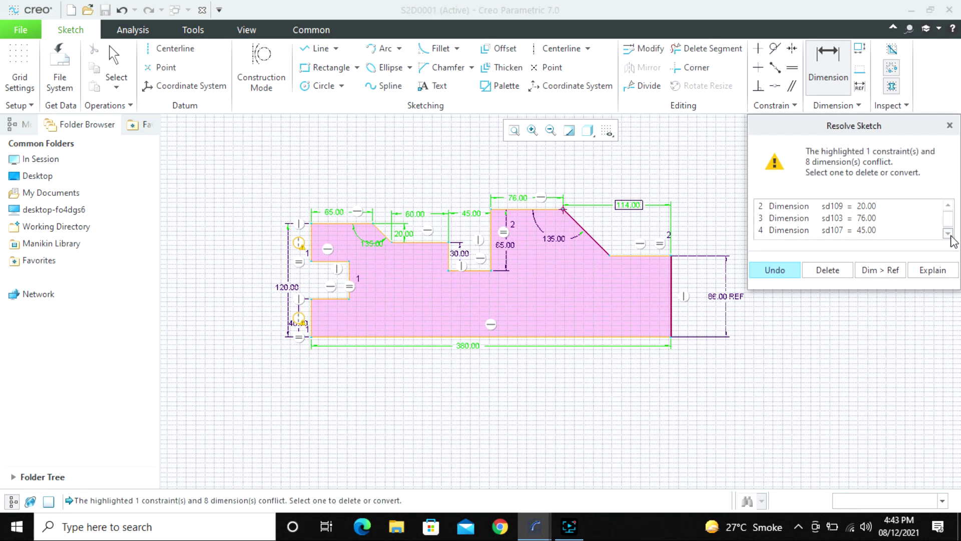
left_click(949, 234)
left_click(949, 235)
left_click(949, 235)
left_click(949, 234)
left_click(949, 234)
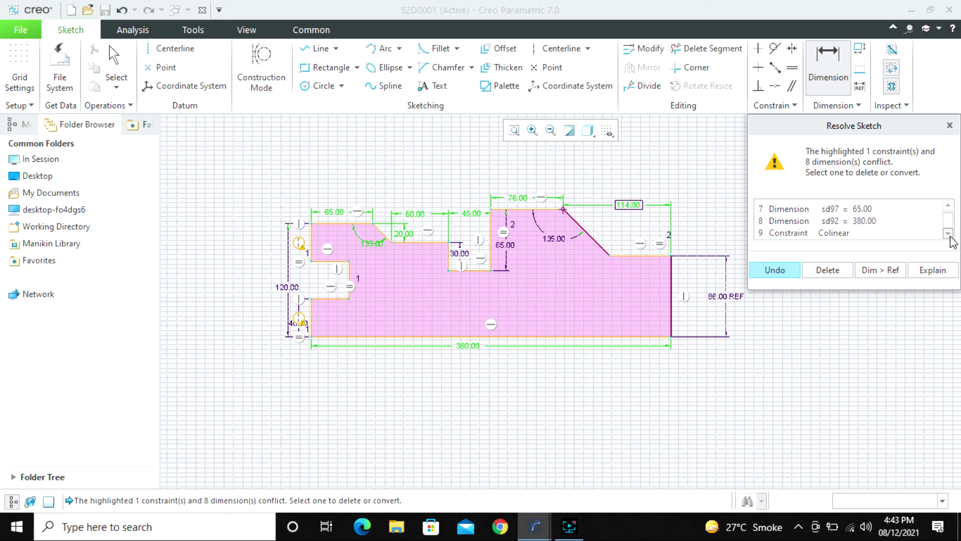
left_click(948, 234)
left_click(871, 222)
left_click(862, 211)
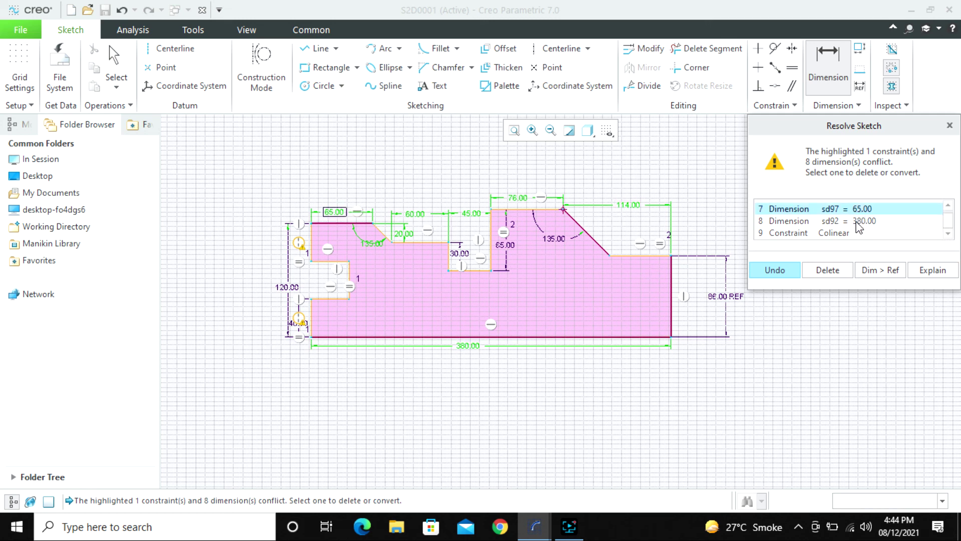
scroll(856, 222, "up", 1)
left_click(855, 216)
left_click(855, 212)
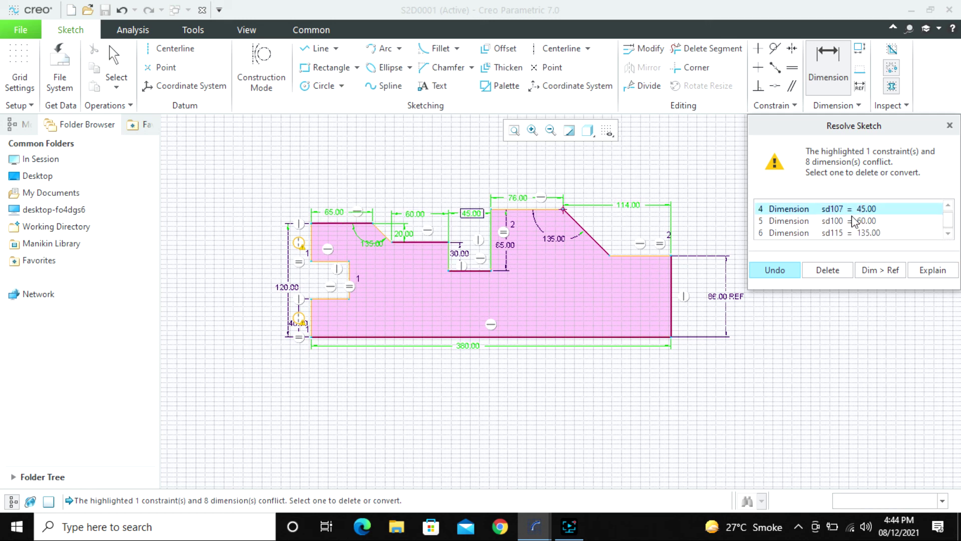
scroll(853, 225, "up", 1)
left_click(851, 232)
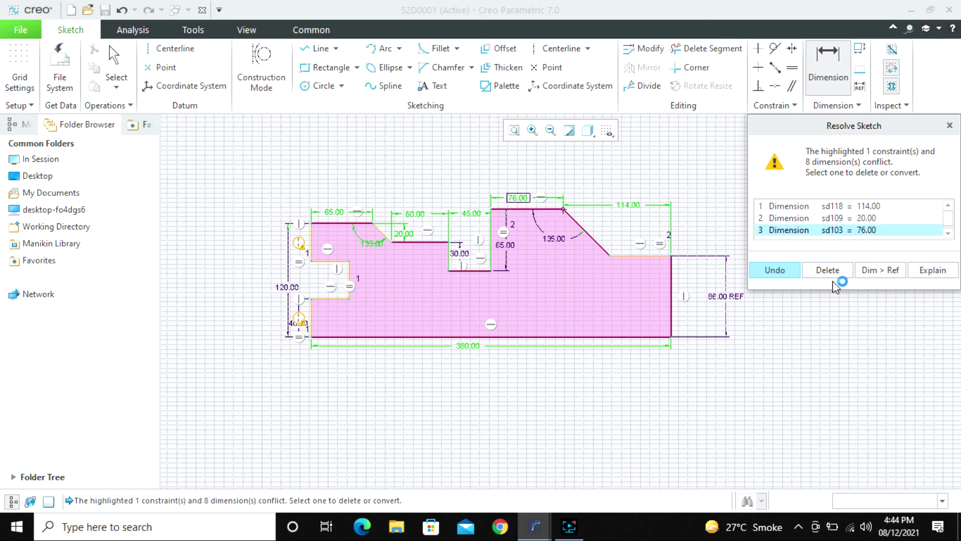
left_click(784, 270)
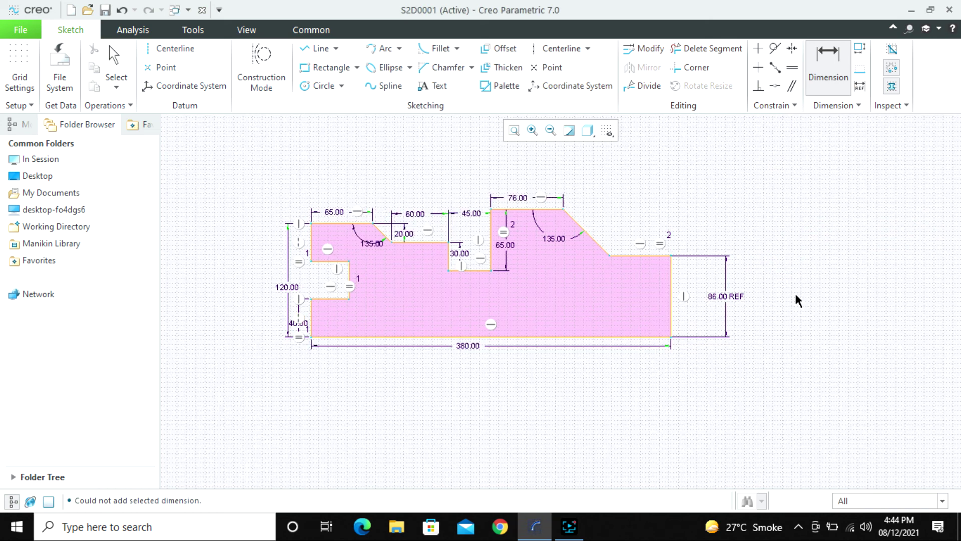
Delete the equal-length constraint linking the right ledge to the tall vertical edge of the raised block.
middle_click(796, 298)
left_click(661, 247)
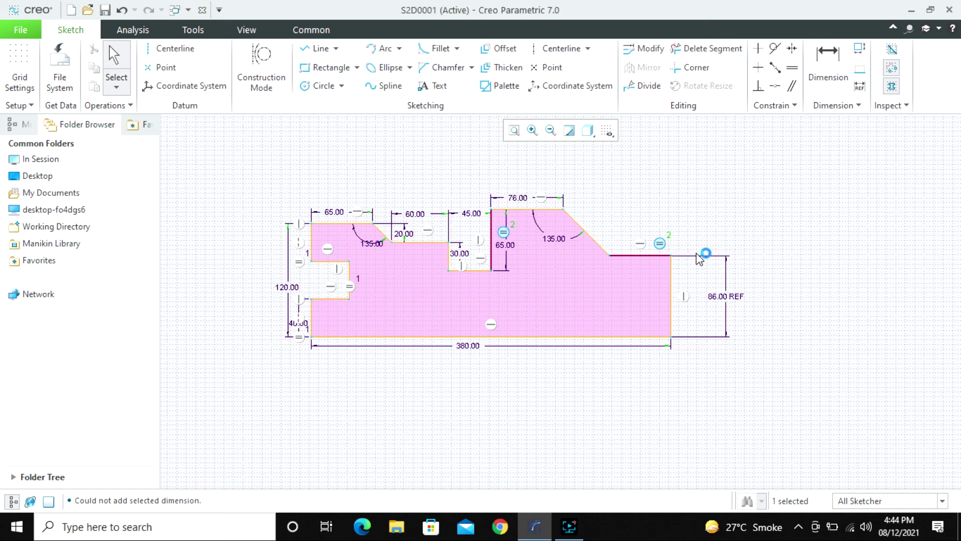
key("Delete")
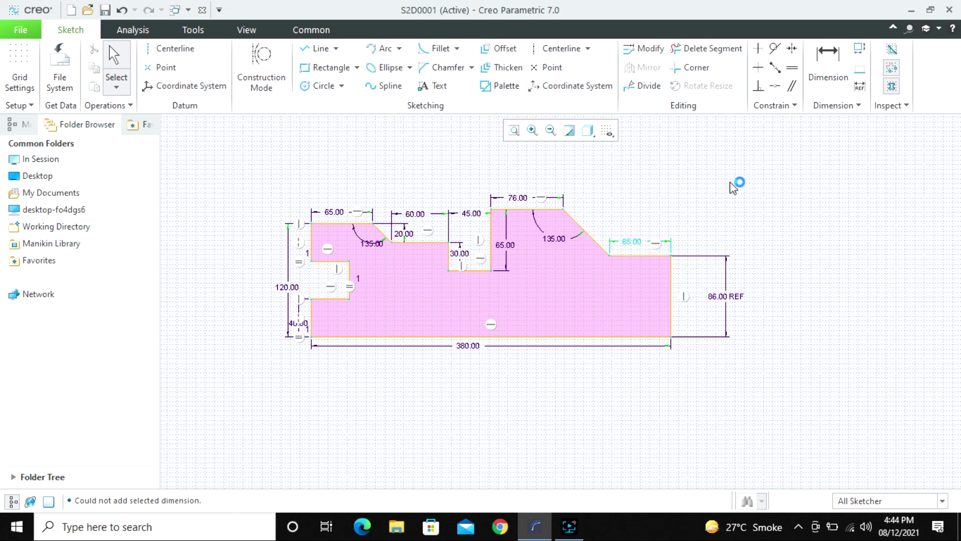
Dimension the horizontal distance from the long slanted edge's upper end to the right vertical edge and convert it to a reference.
left_click(825, 65)
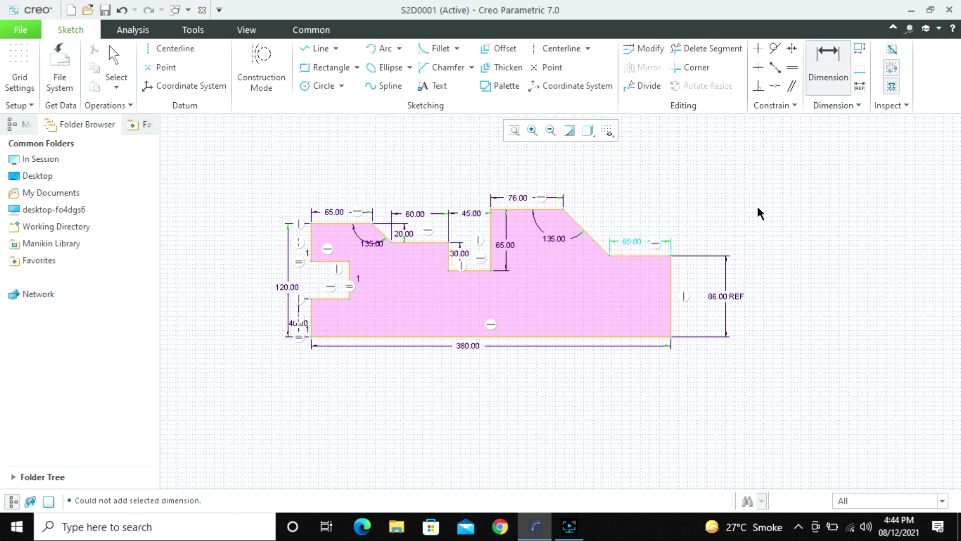
left_click(672, 273)
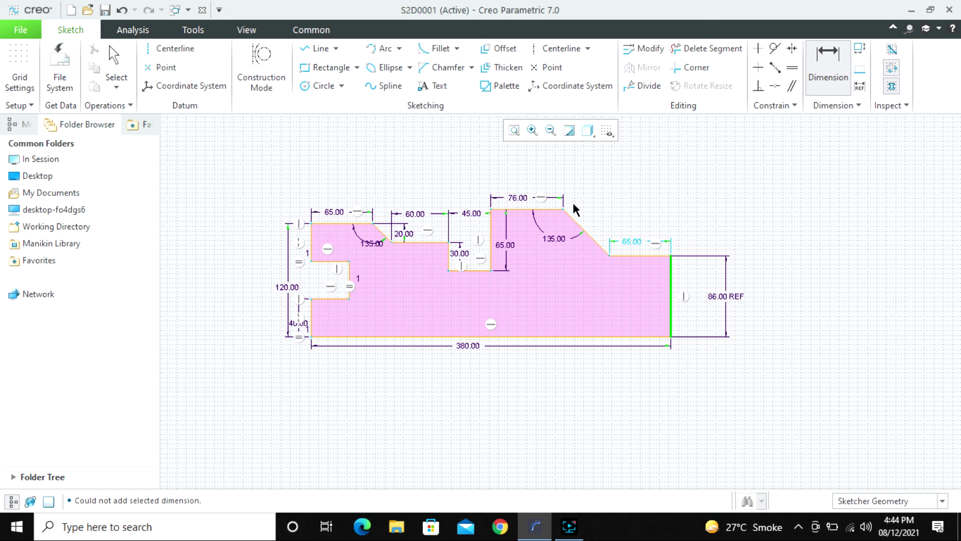
middle_click(624, 203)
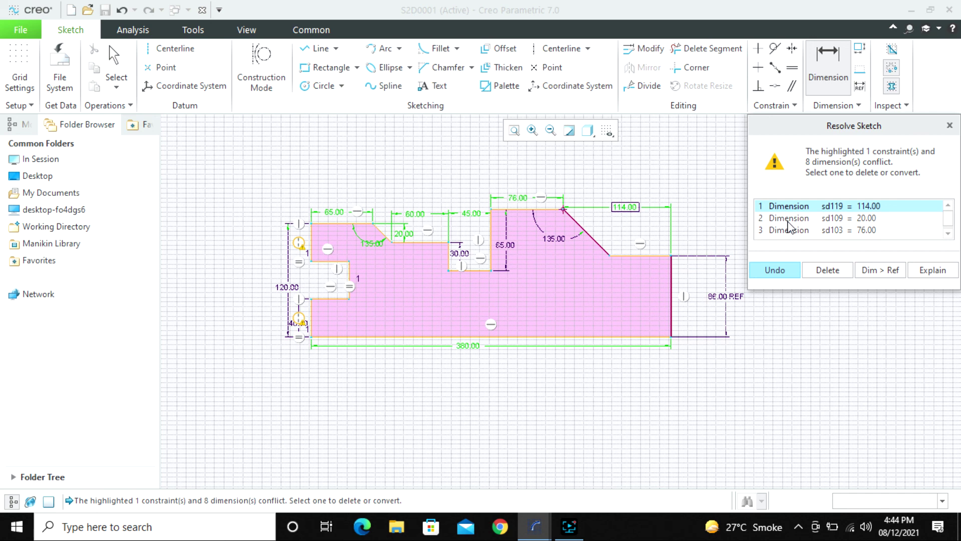
left_click(887, 271)
middle_click(831, 268)
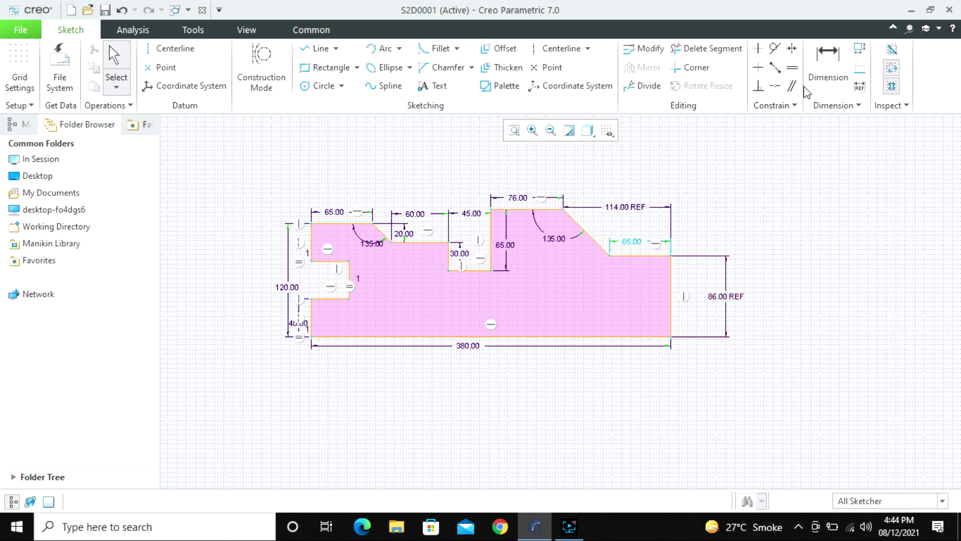
Try shortening the right ledge to about 54.6 with the Modify tool, and cancel the change.
left_click(634, 244)
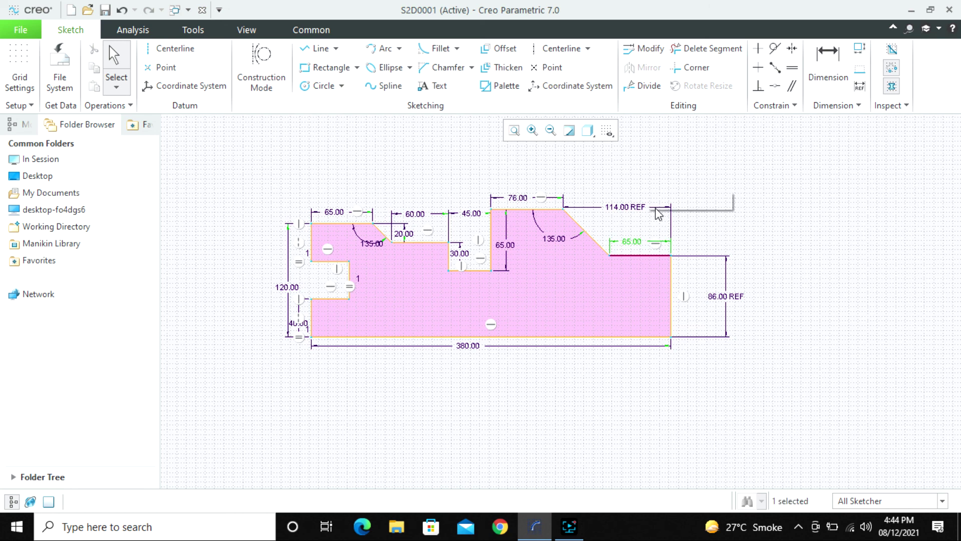
left_click(643, 49)
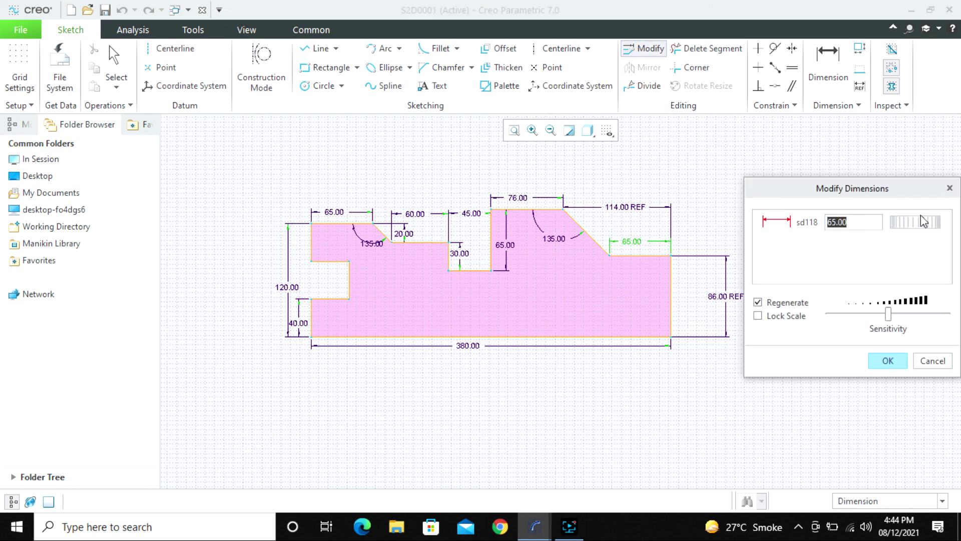
left_click_drag(922, 222, 894, 226)
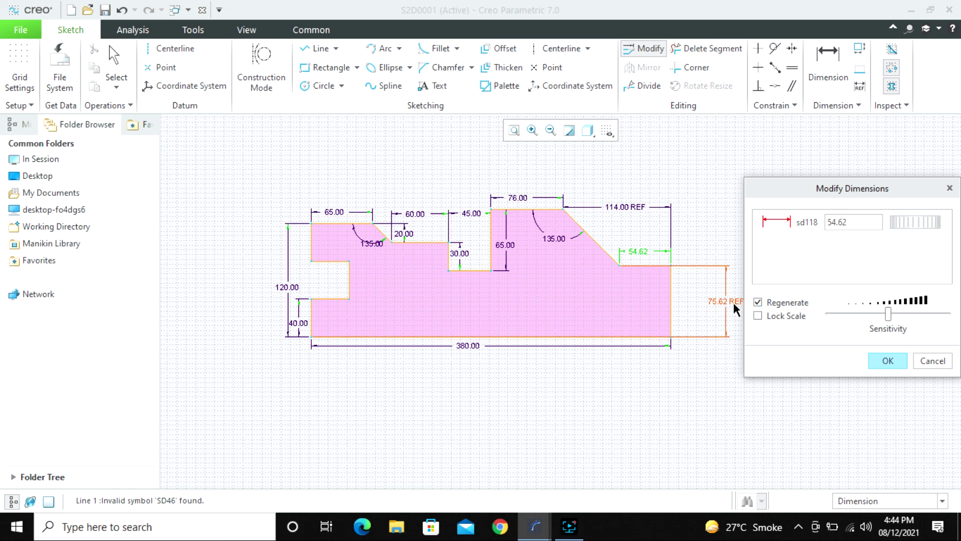
left_click(931, 361)
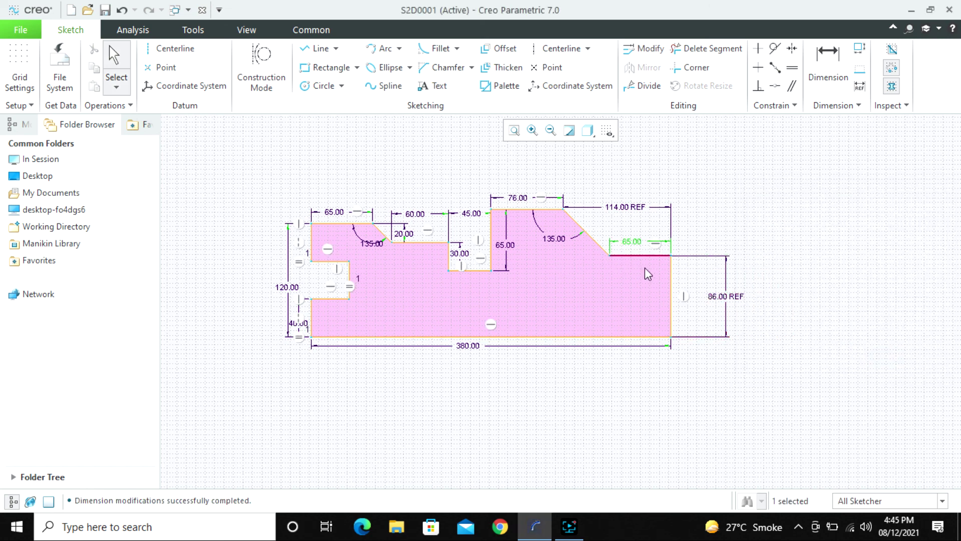
Delete the reference height at the right end and dimension the base-to-ledge height as a driving dimension of 86.
left_click(776, 300)
left_click(732, 297)
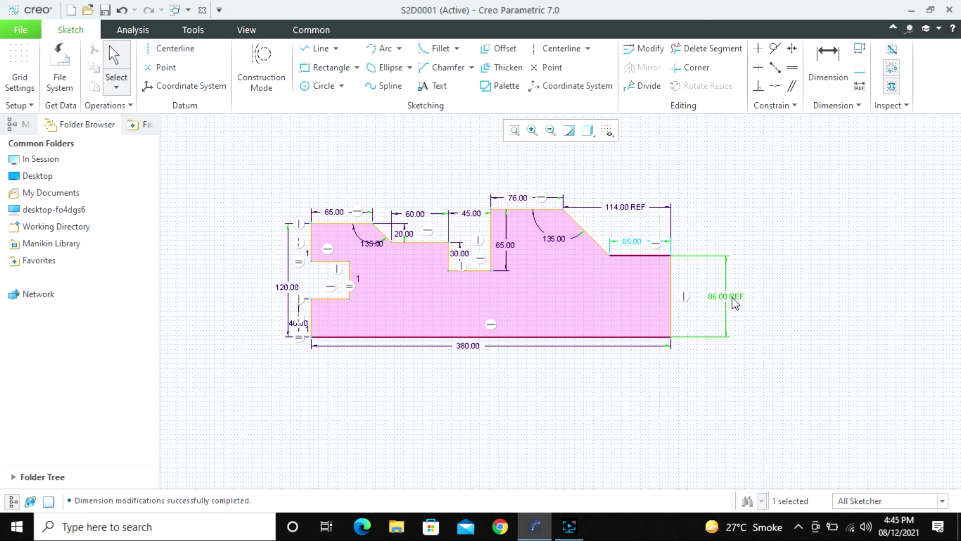
key("Delete")
left_click(828, 60)
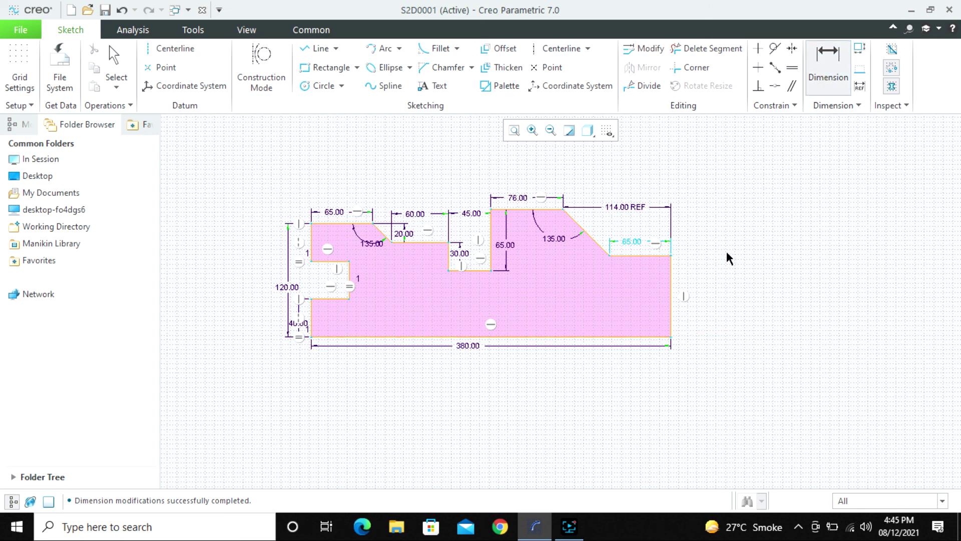
left_click(652, 258)
left_click(642, 336)
middle_click(711, 296)
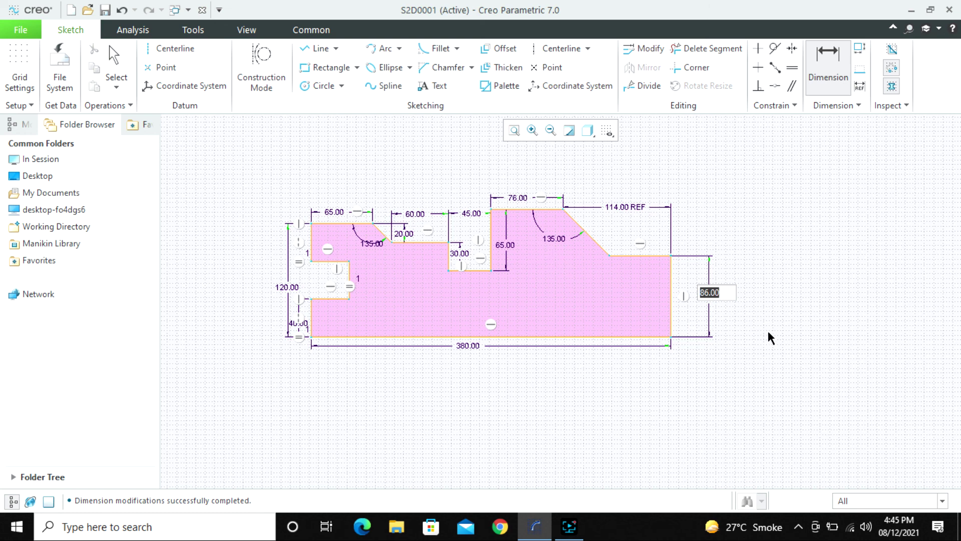
middle_click(787, 326)
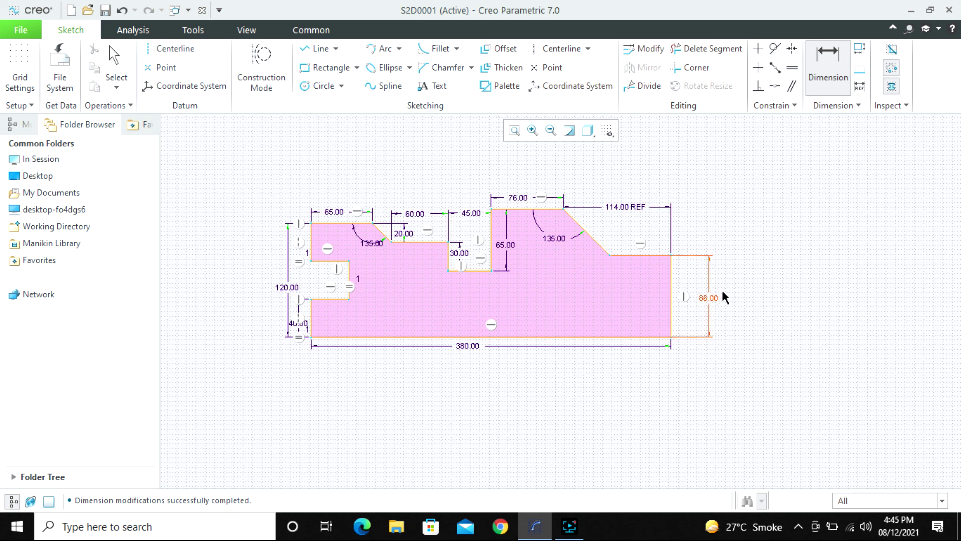
middle_click(777, 297)
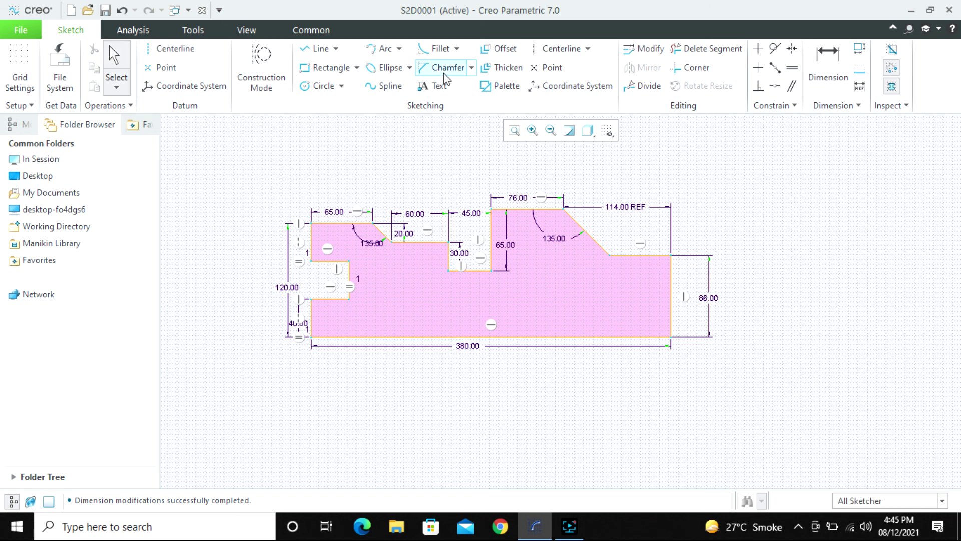
Fillet the corner between the right ledge and the right vertical edge with a radius of about 17.8.
left_click(440, 48)
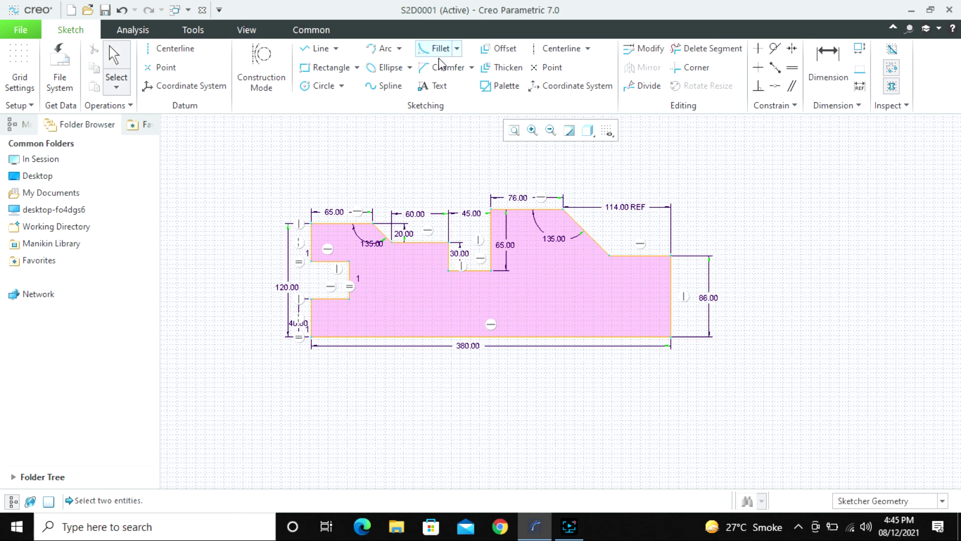
left_click(657, 257)
left_click(671, 272)
middle_click(744, 229)
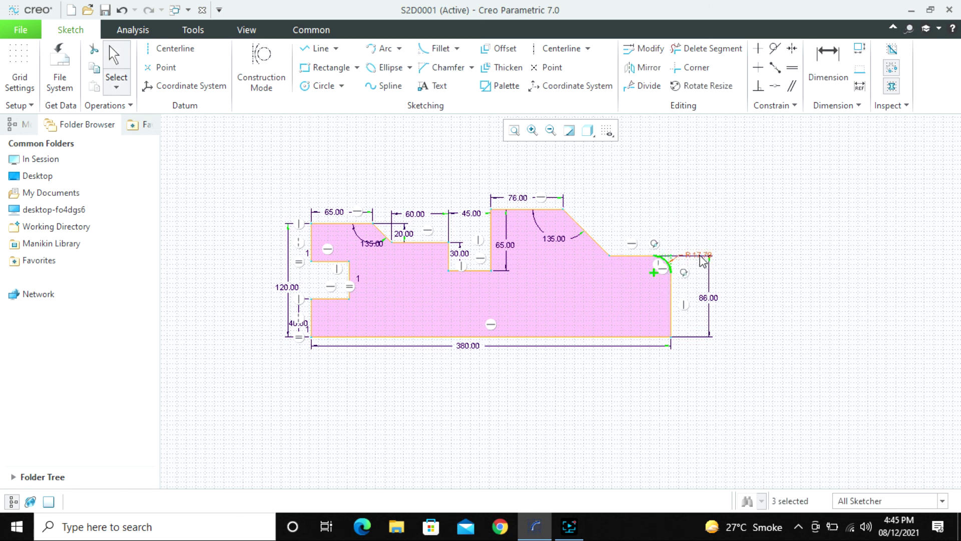
Undo the accidental outline shift, move the fillet's radius dimension clear of the outline, and set the radius to 25.
left_click_drag(700, 256, 696, 247)
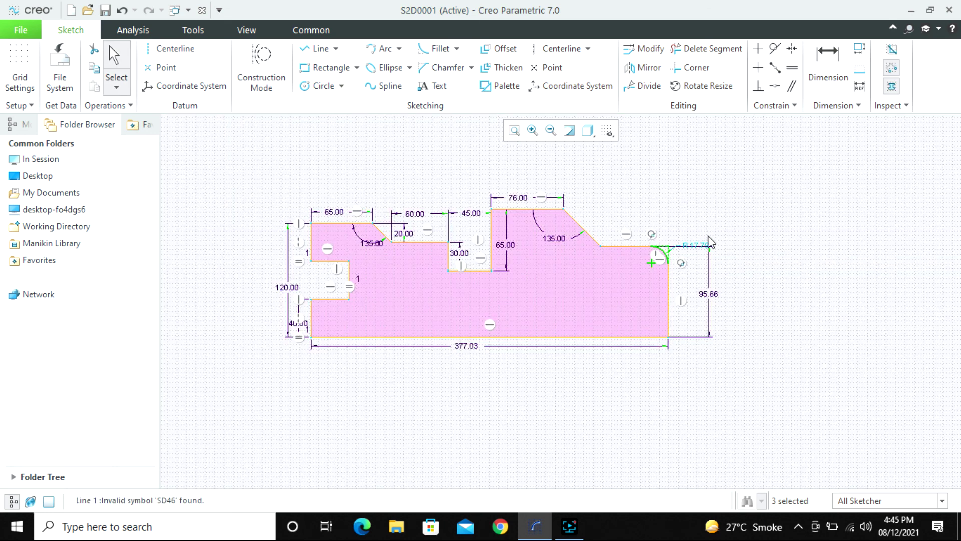
key("ctrl+z")
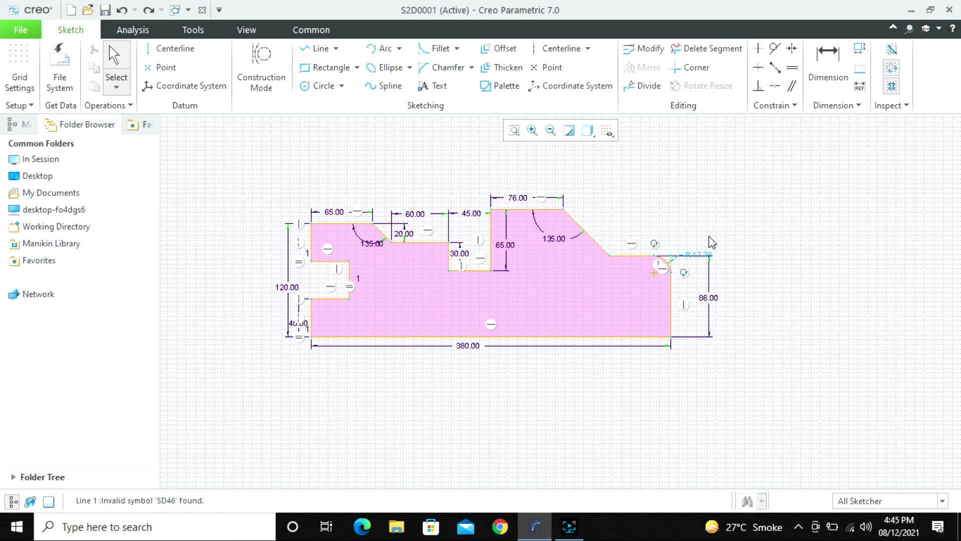
left_click_drag(699, 254, 685, 234)
double_click(697, 236)
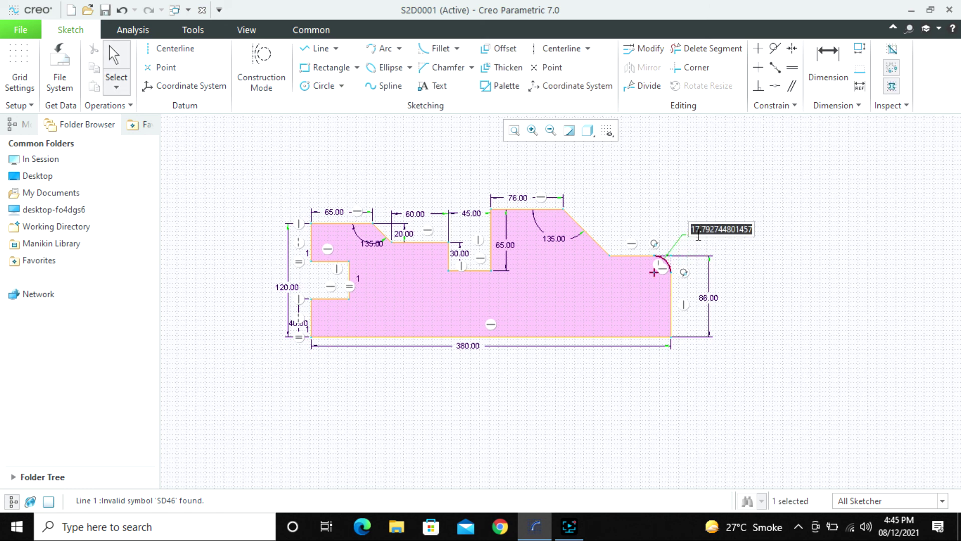
type("25")
key("Return")
left_click(759, 278)
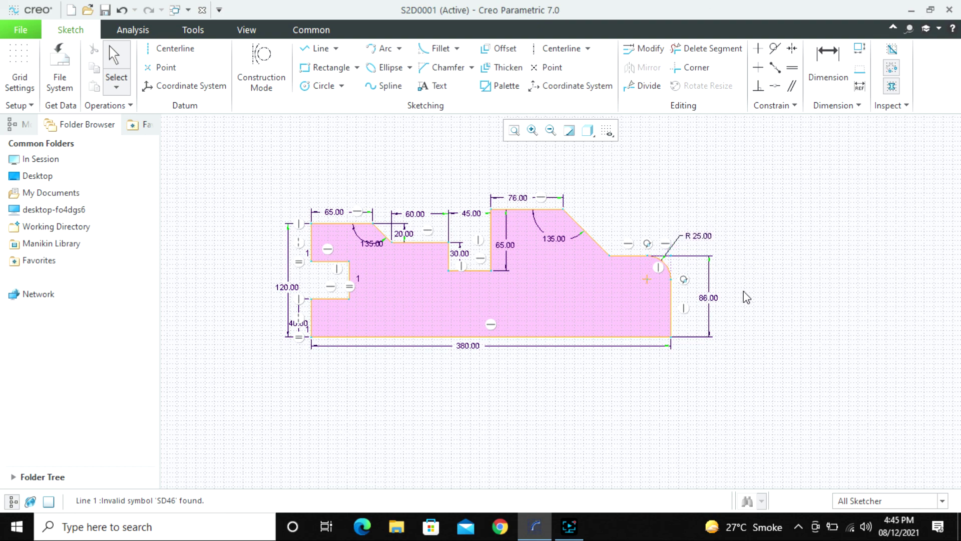
Draw a circle about 21 in diameter centred on the fillet's centre point.
scroll(333, 382, "down", 1)
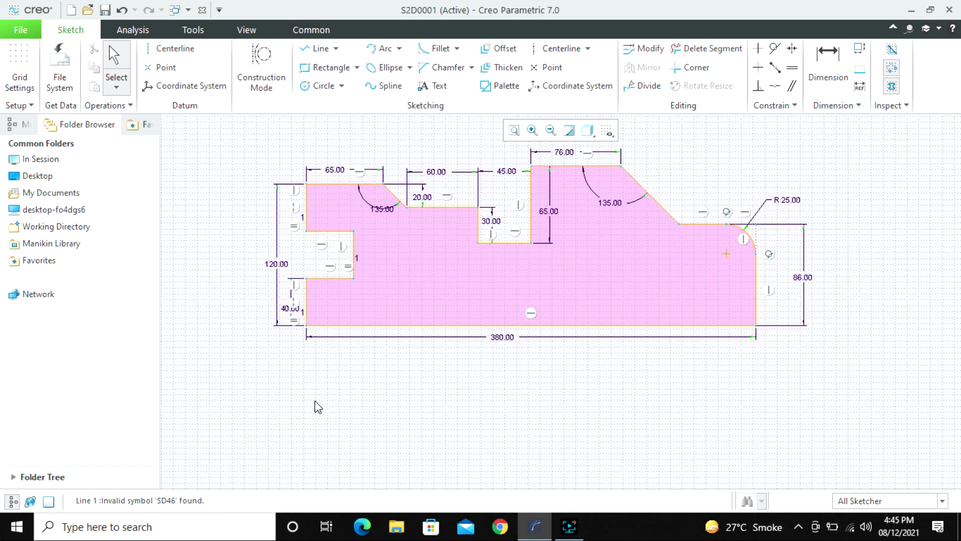
scroll(501, 238, "down", 2)
scroll(382, 371, "up", 1)
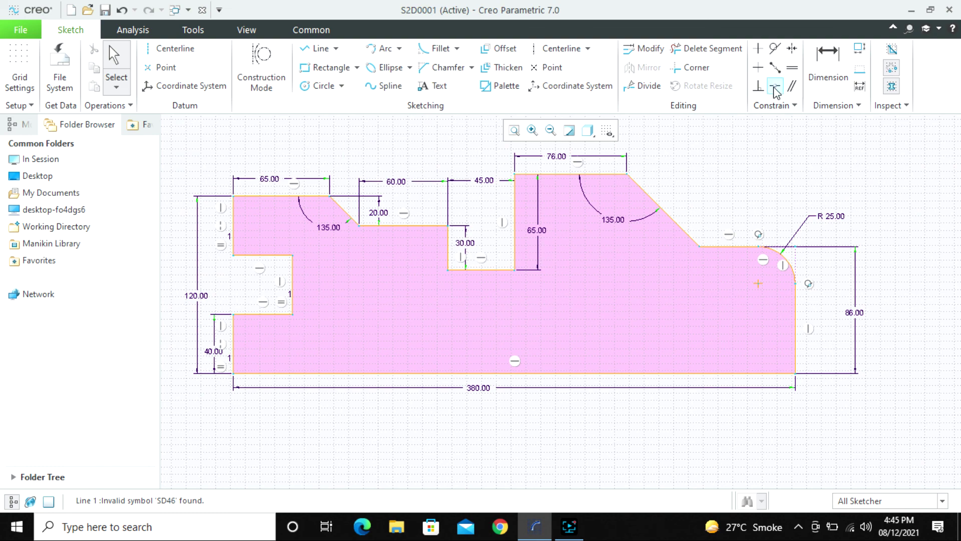
left_click(327, 89)
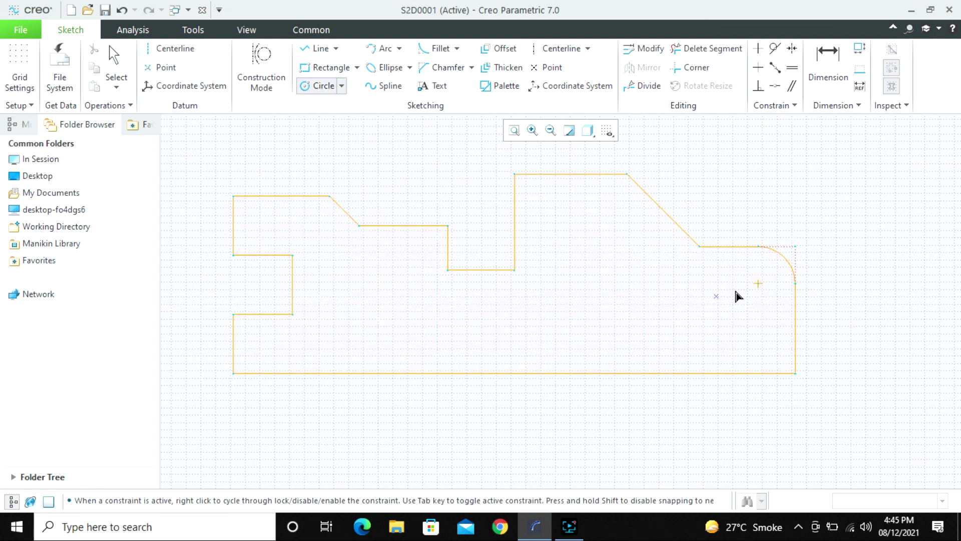
left_click(762, 284)
left_click(765, 298)
middle_click(770, 325)
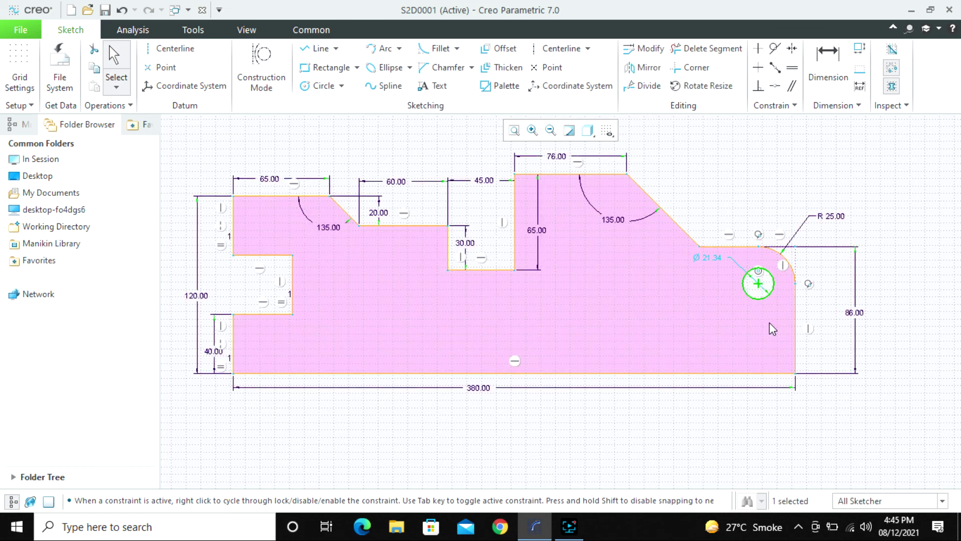
Set the circle's diameter to 20.
double_click(711, 260)
type("20")
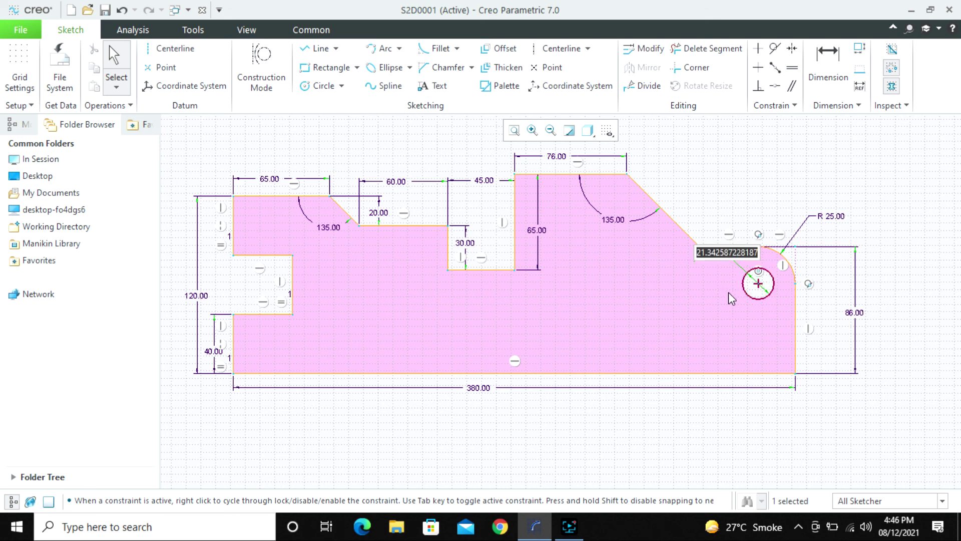
key("Return")
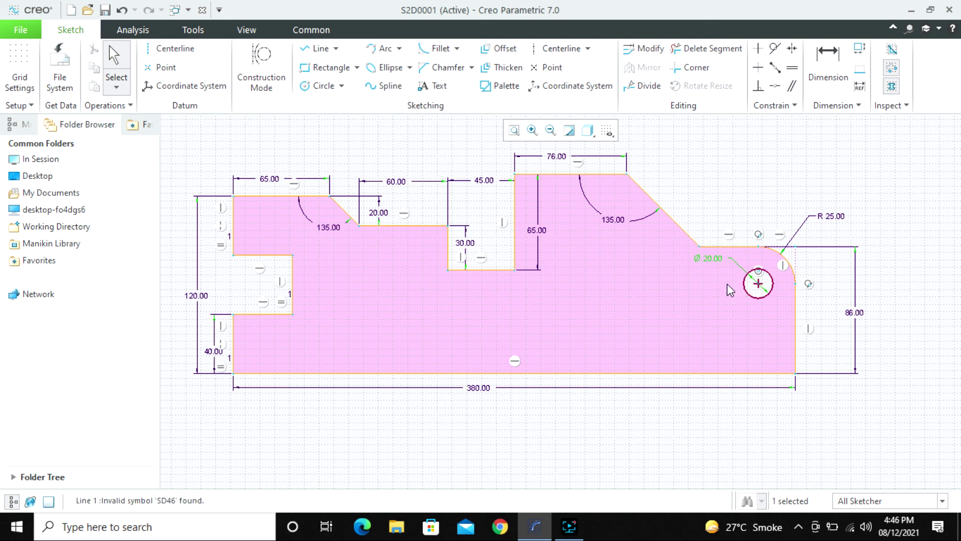
left_click(828, 293)
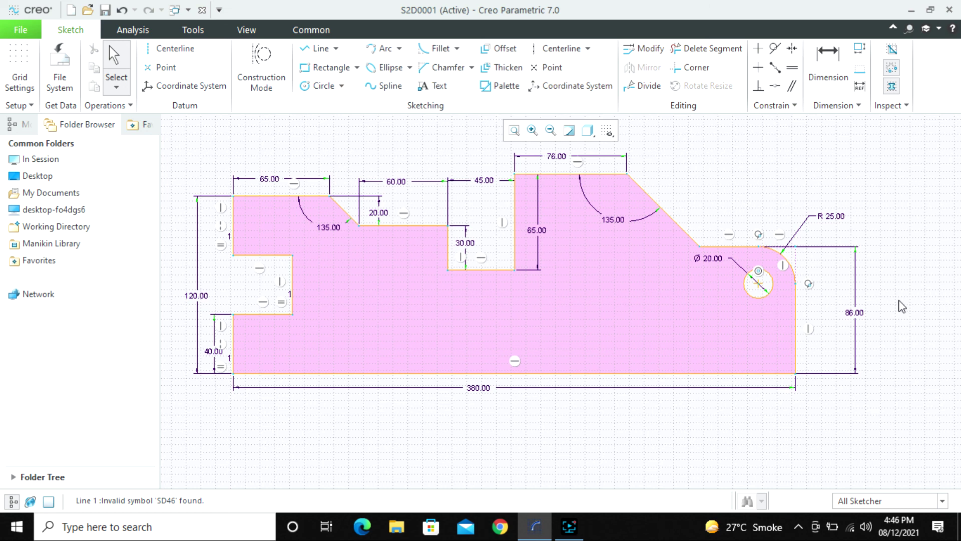
scroll(533, 311, "down", 1)
scroll(533, 311, "up", 1)
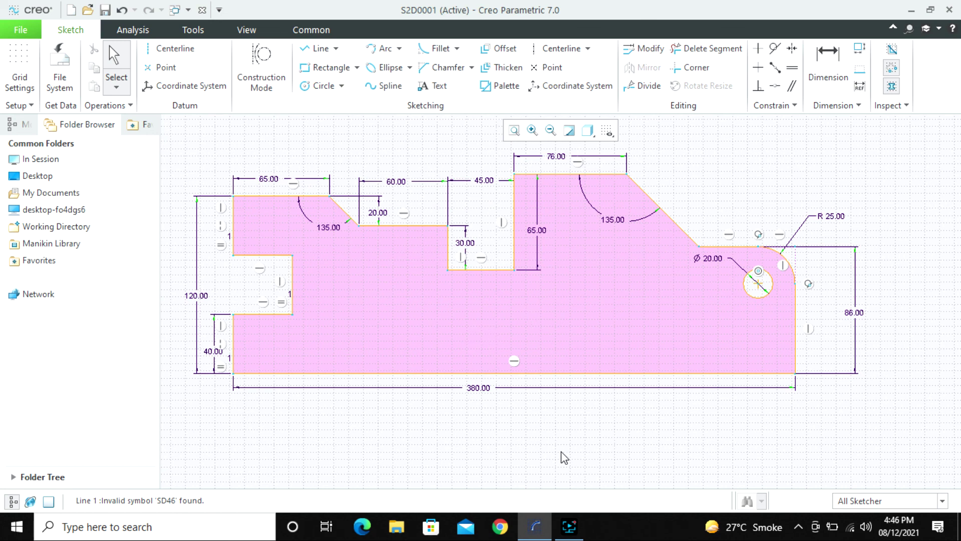
scroll(513, 392, "down", 1)
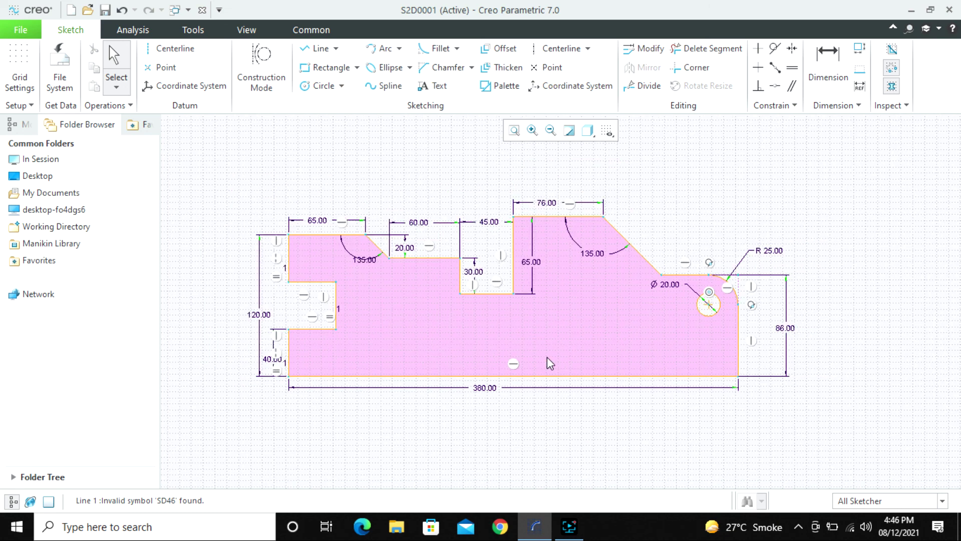
scroll(551, 363, "down", 1)
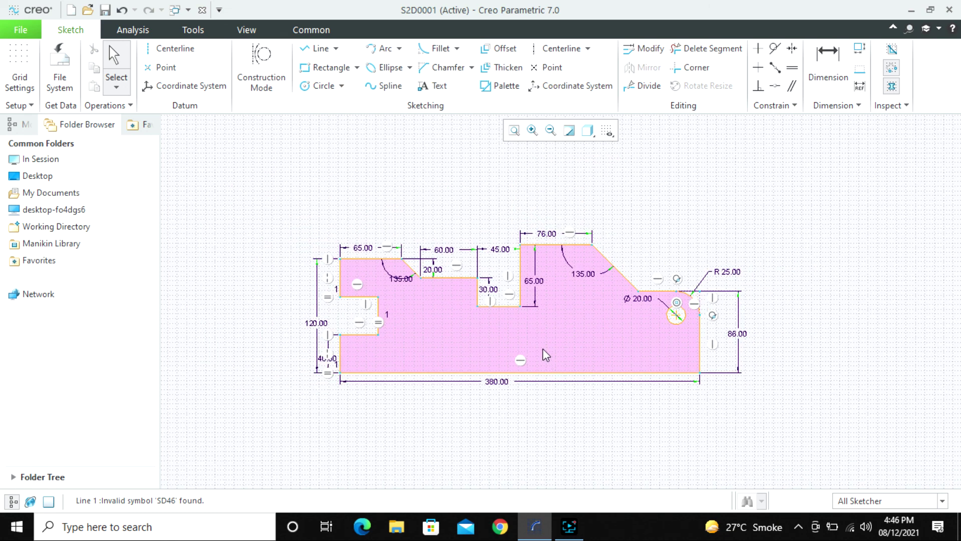